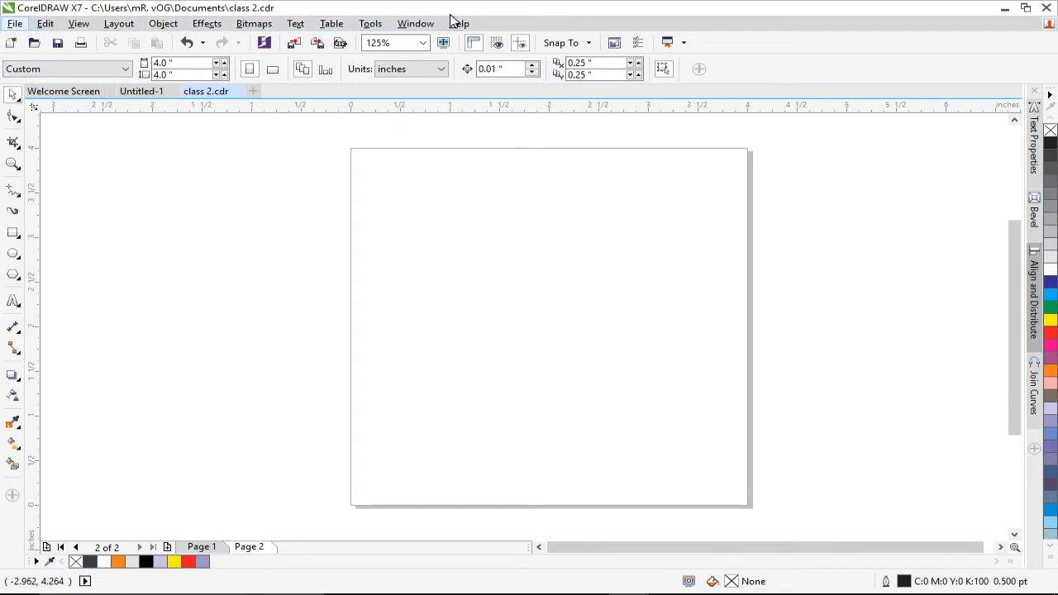
click(295, 24)
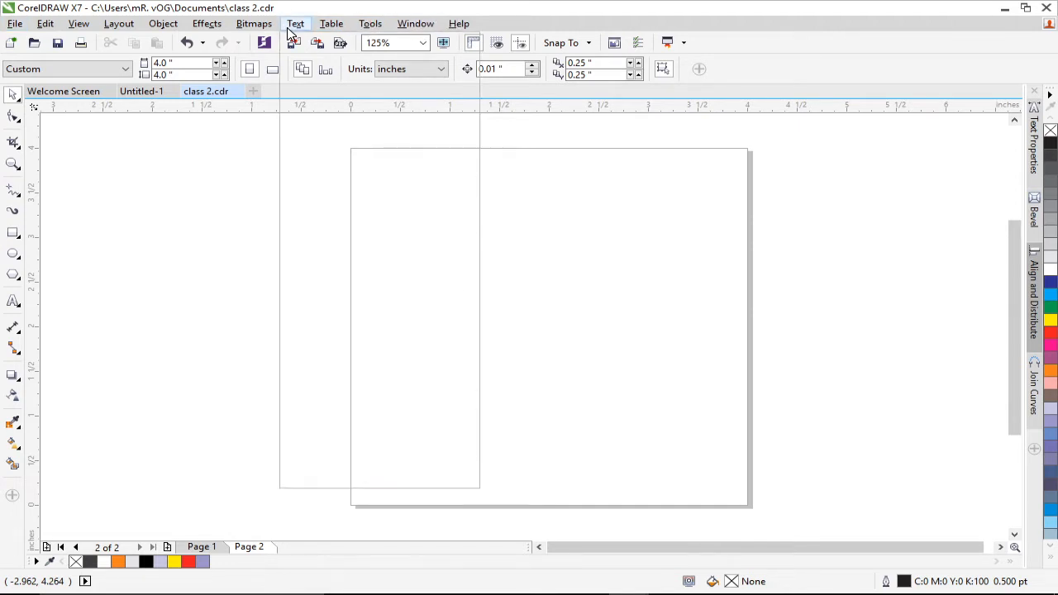
click(207, 23)
click(120, 23)
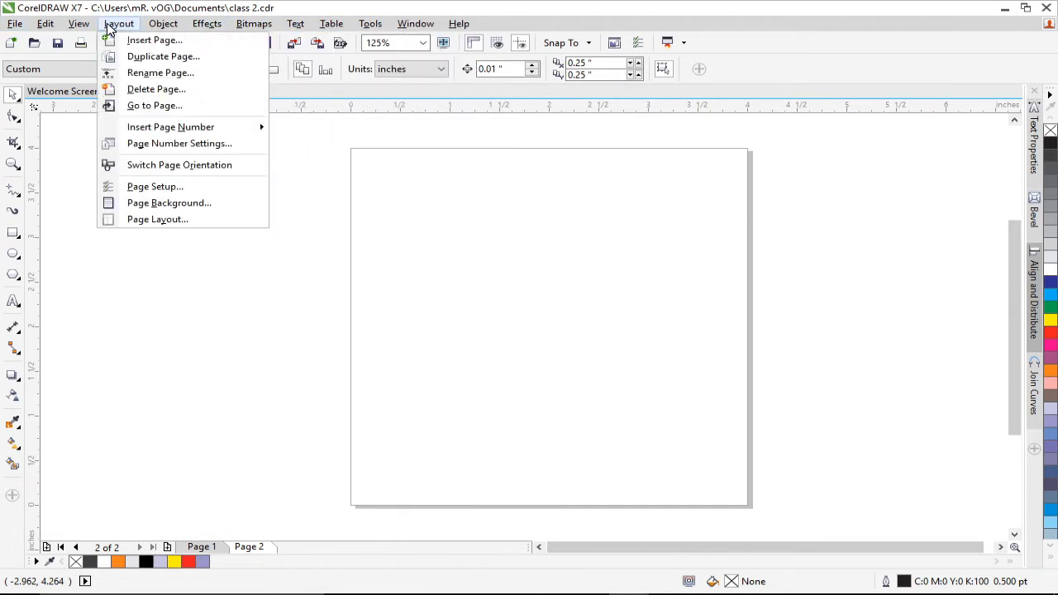
click(46, 23)
click(16, 25)
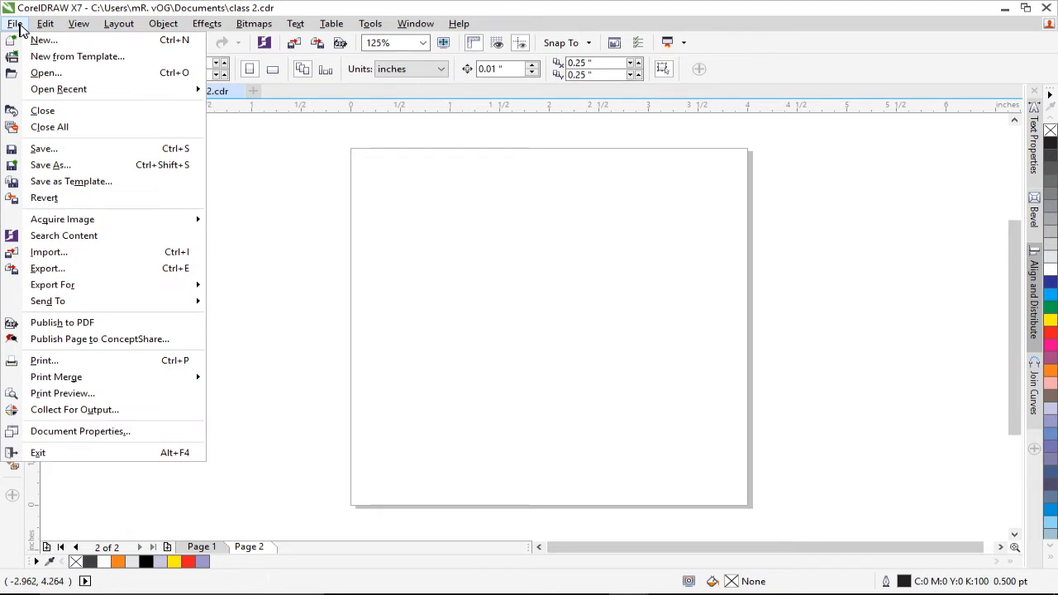
mouse_move(79, 29)
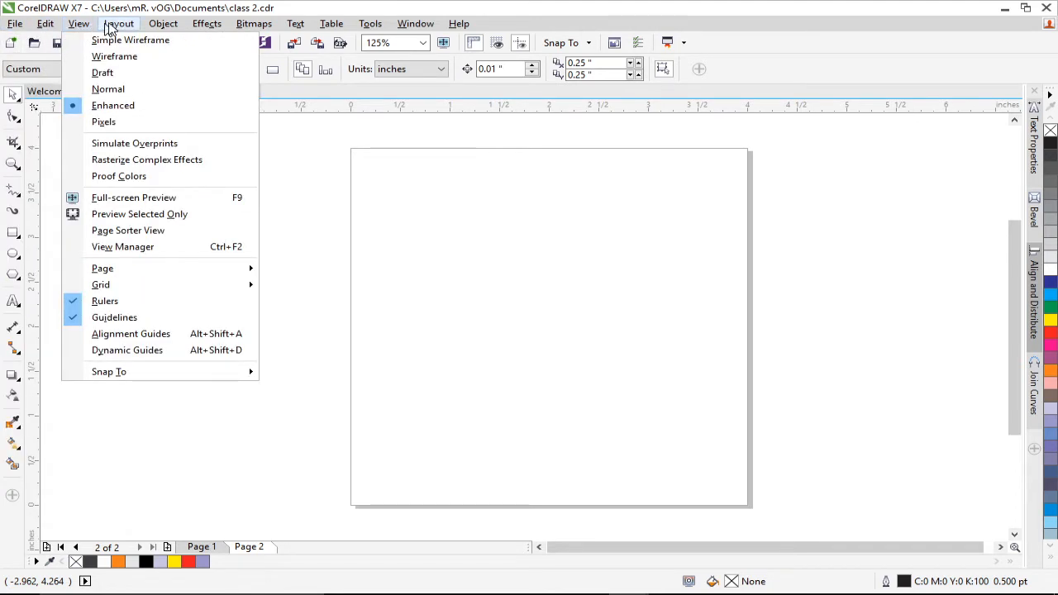
mouse_move(161, 25)
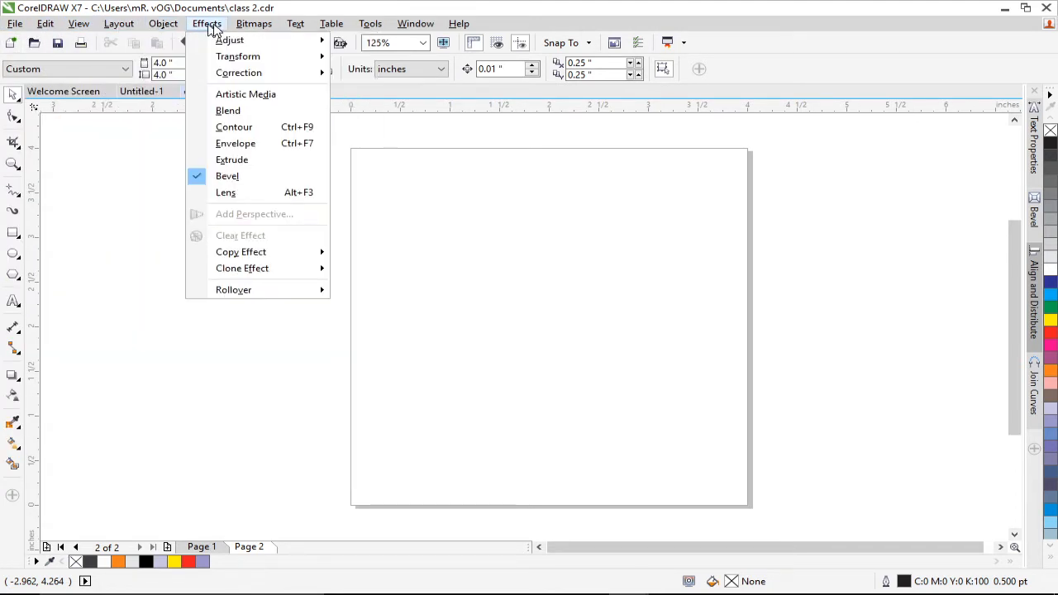
mouse_move(298, 25)
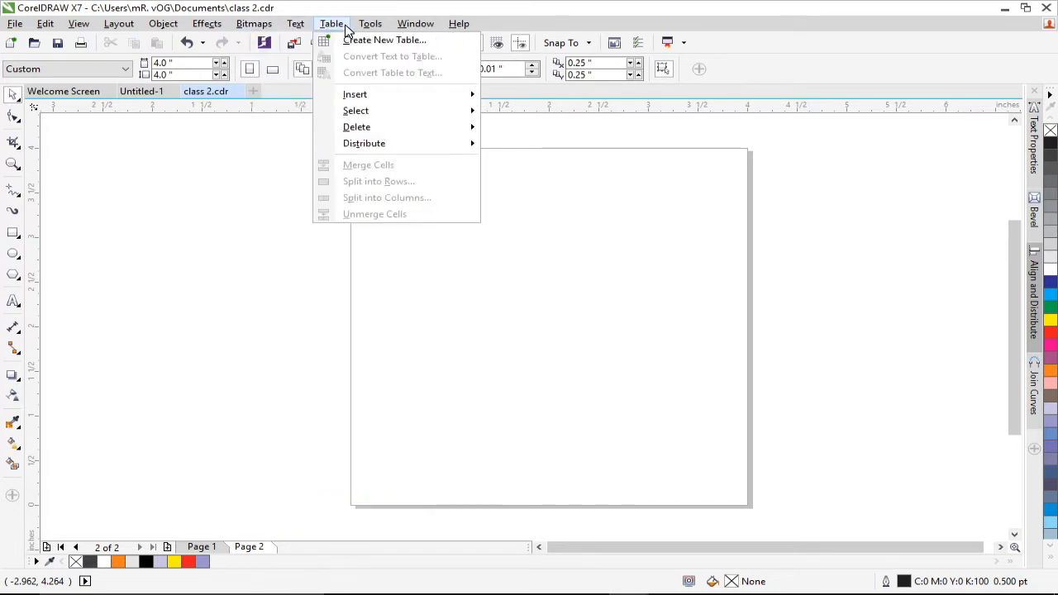
mouse_move(433, 31)
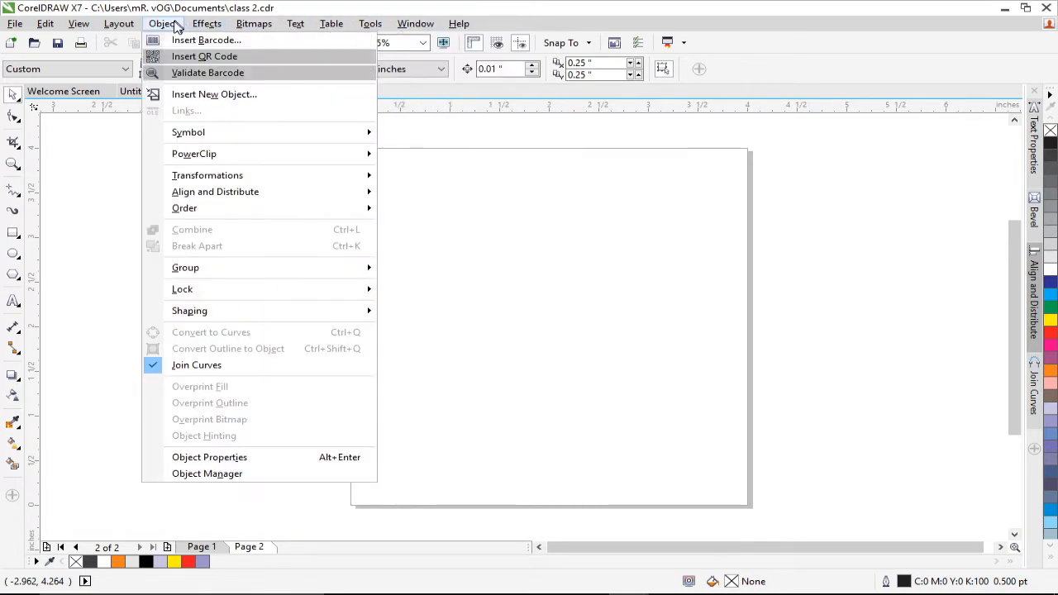
click(108, 145)
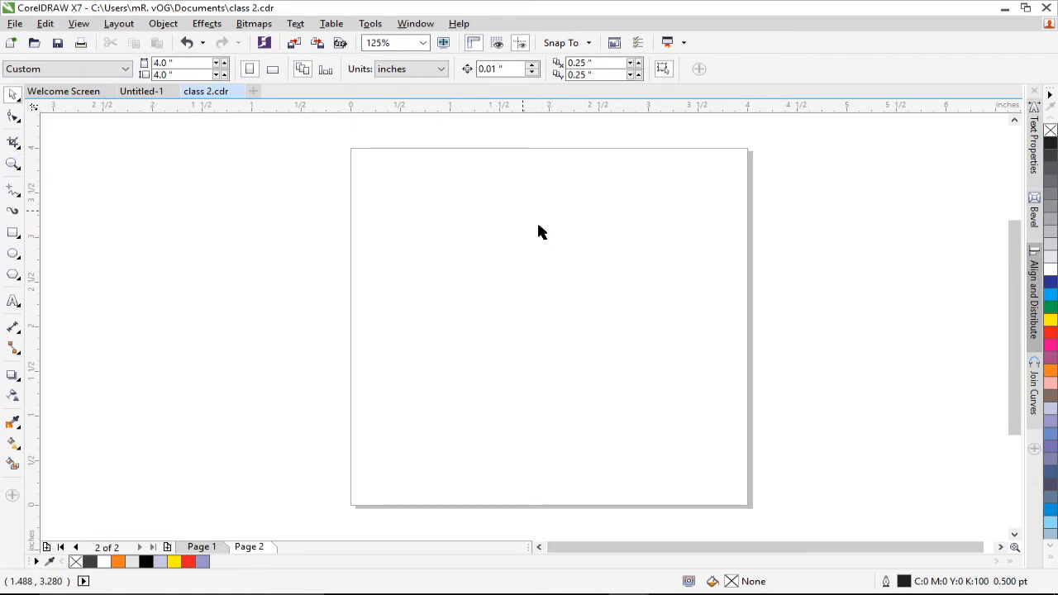
Create a rectangle matching the page, scale it up to about 6.6 inches square, and centre it on the page.
scroll(461, 271, down, 1)
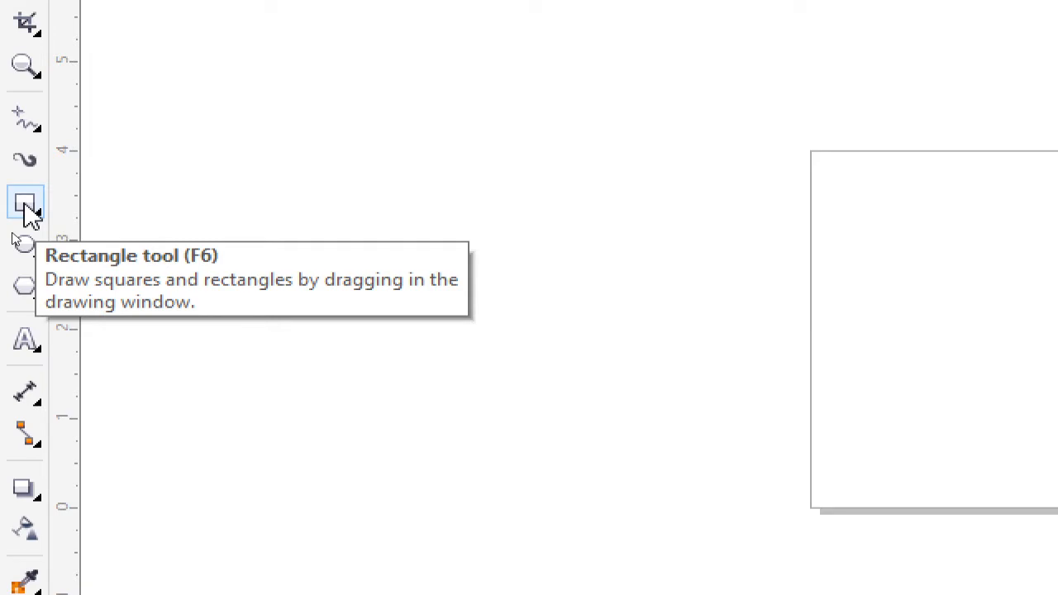
double_click(26, 208)
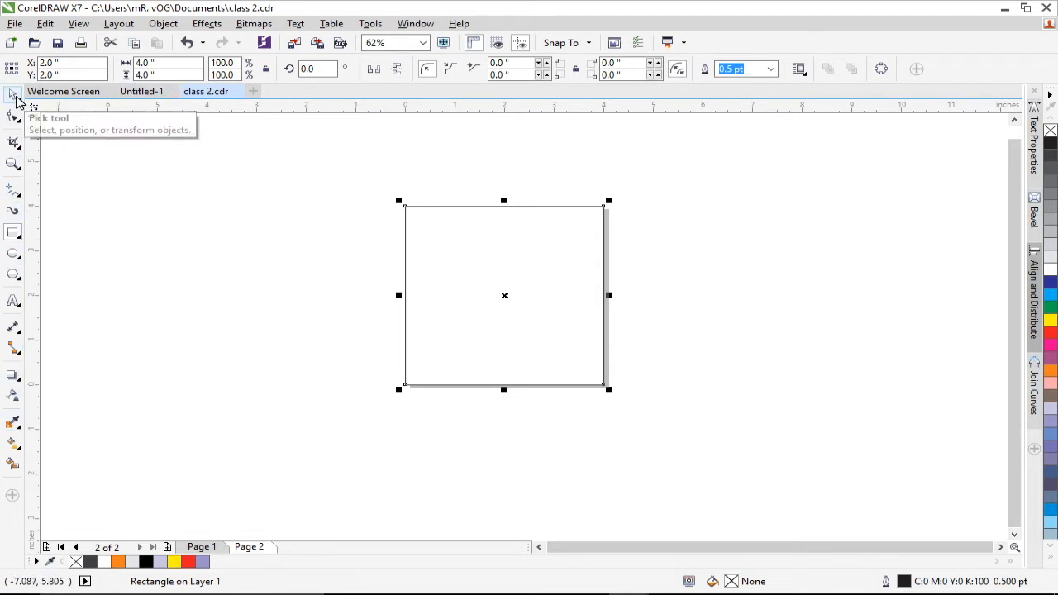
click(12, 98)
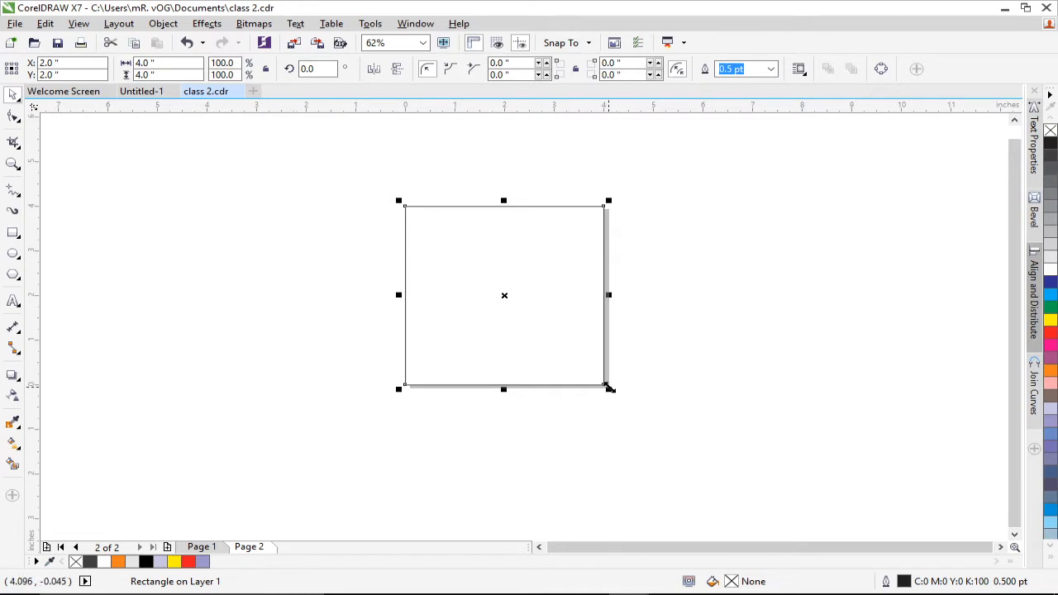
drag(606, 387, 737, 513)
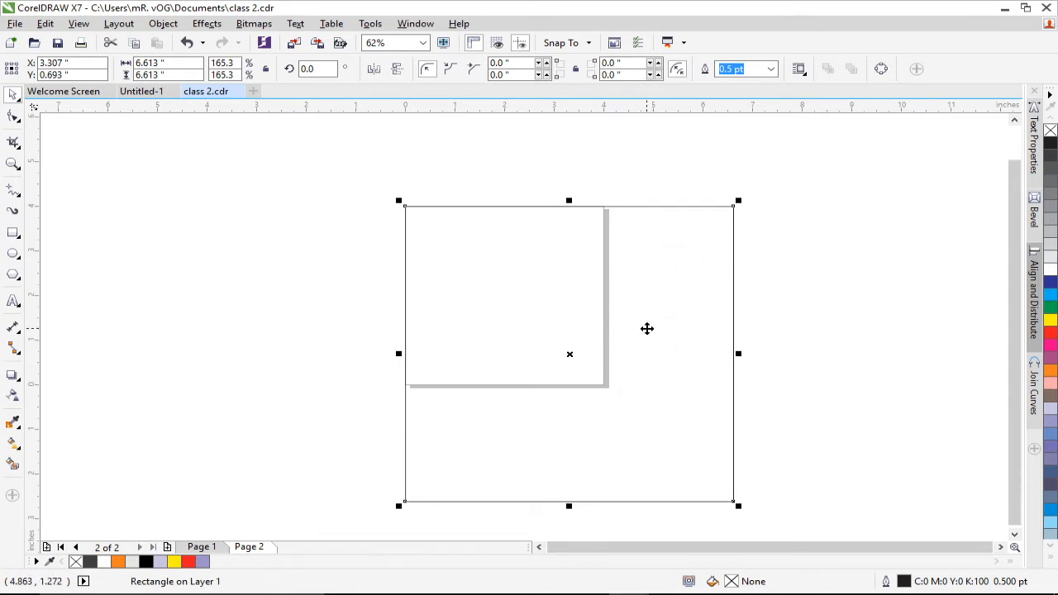
key(p)
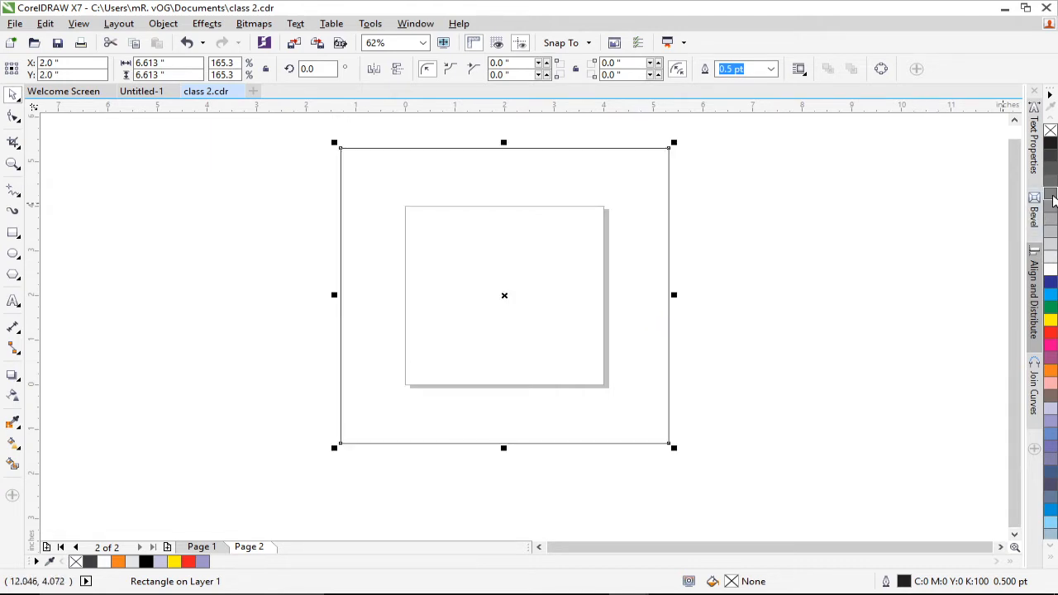
Fill the large square with 60% black and remove its outline.
click(1052, 196)
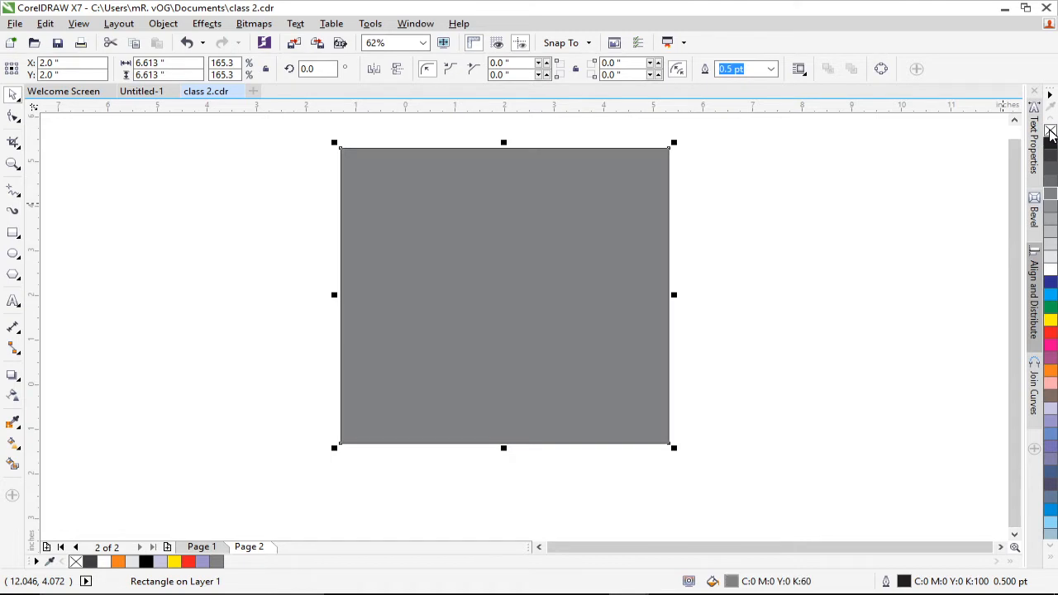
right_click(1051, 132)
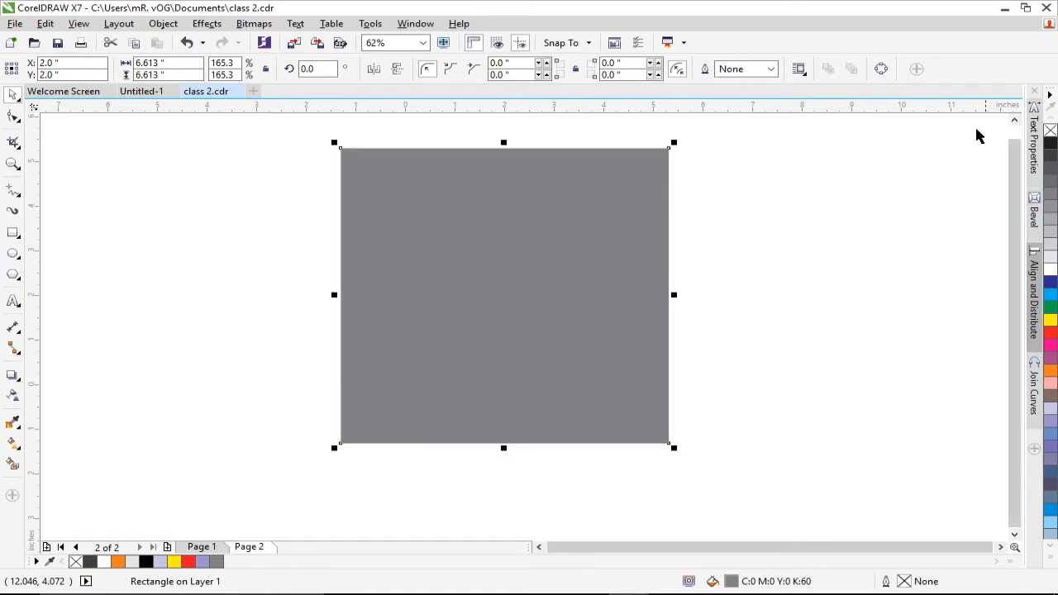
click(186, 323)
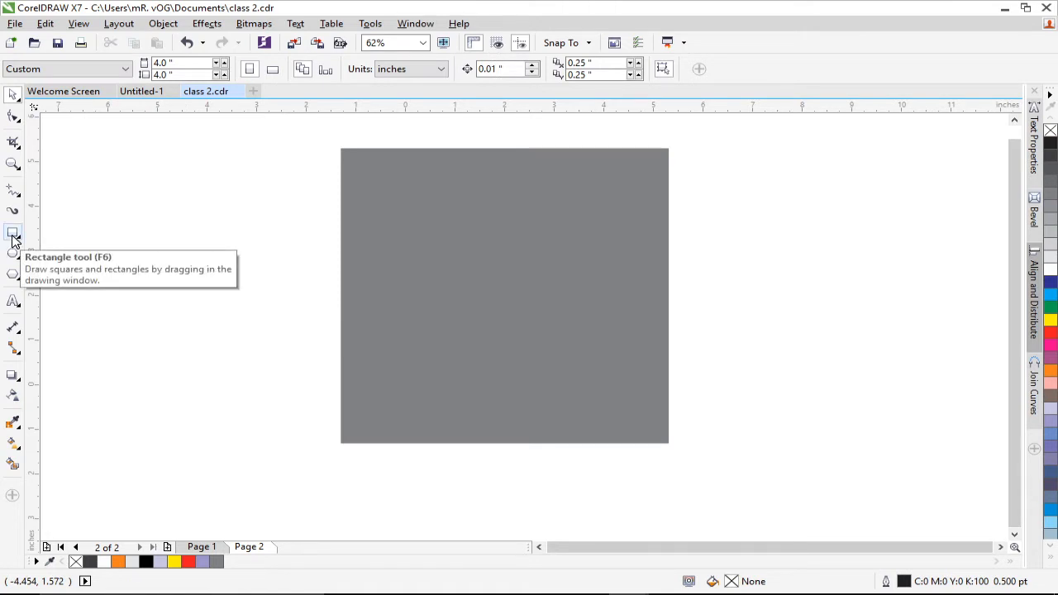
Add another page-sized rectangle, and move the gray square aside to delete the surplus copy.
click(12, 236)
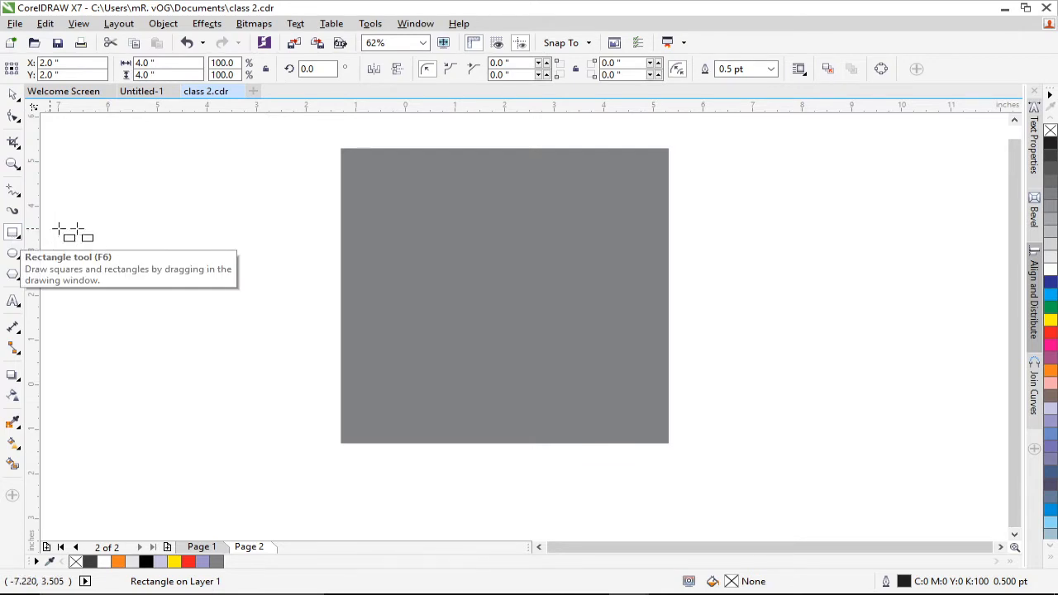
click(12, 94)
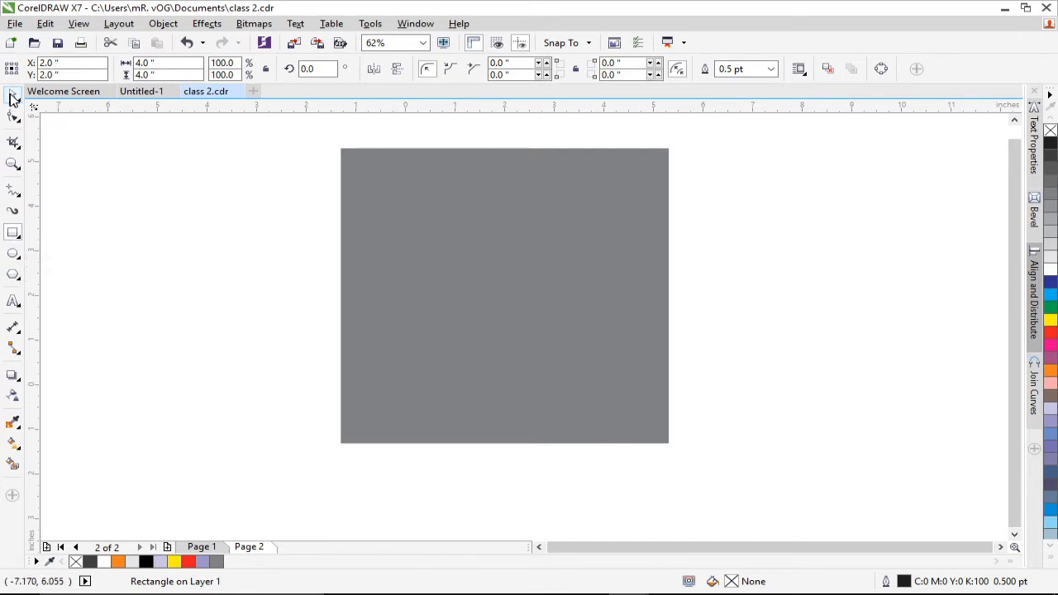
click(510, 239)
drag(359, 236, 312, 239)
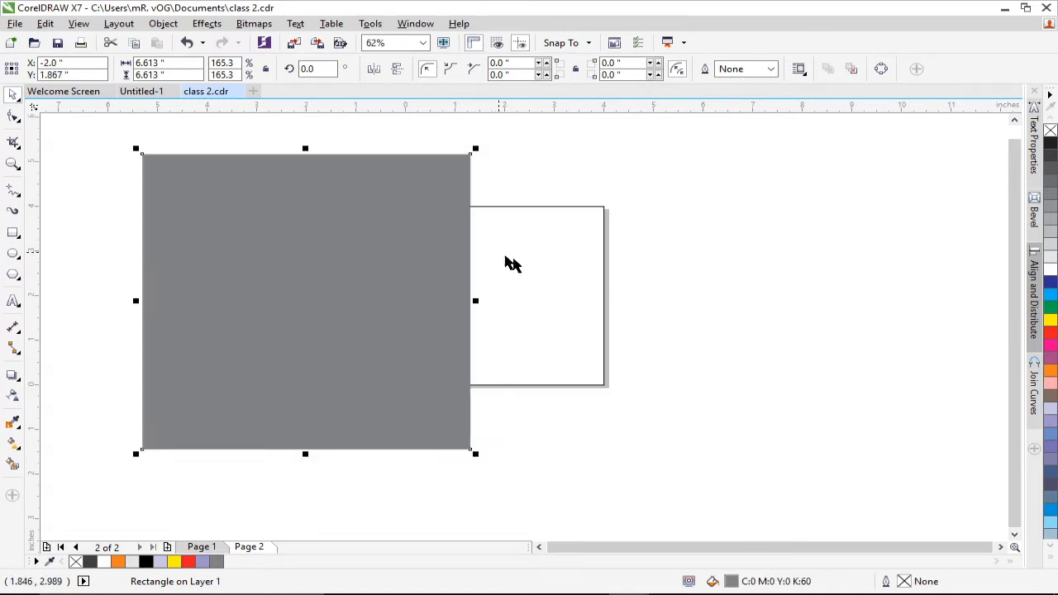
drag(588, 269, 866, 256)
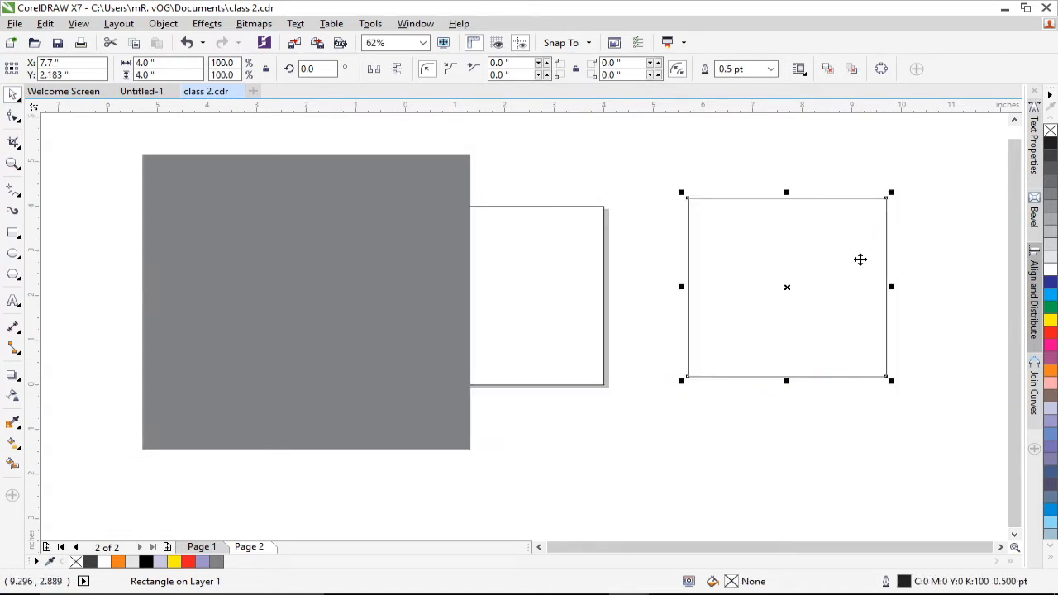
key(Delete)
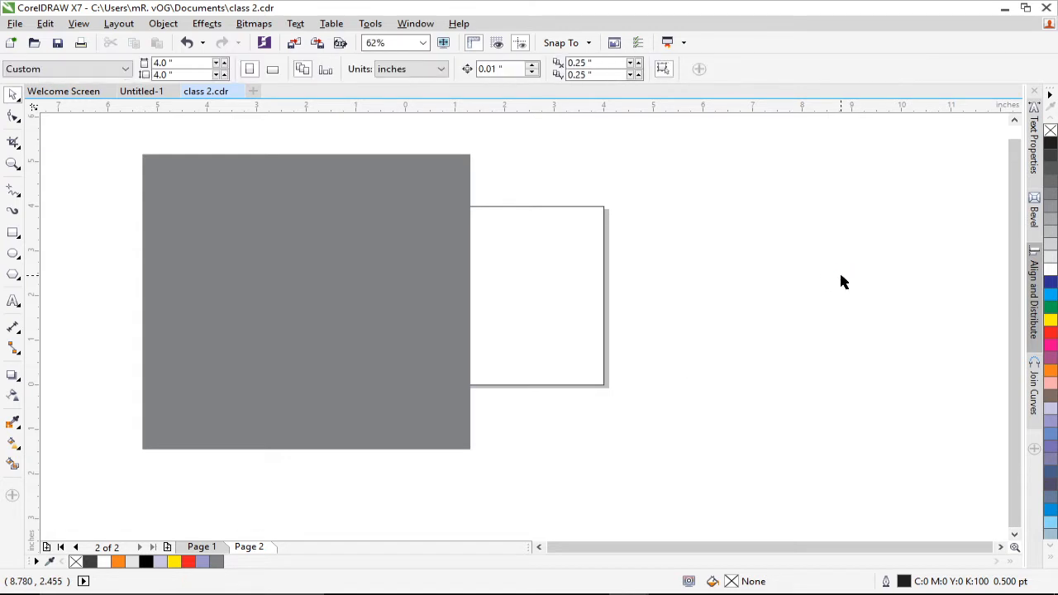
Centre the remaining page-sized rectangle and the gray square on the page.
drag(601, 273, 720, 262)
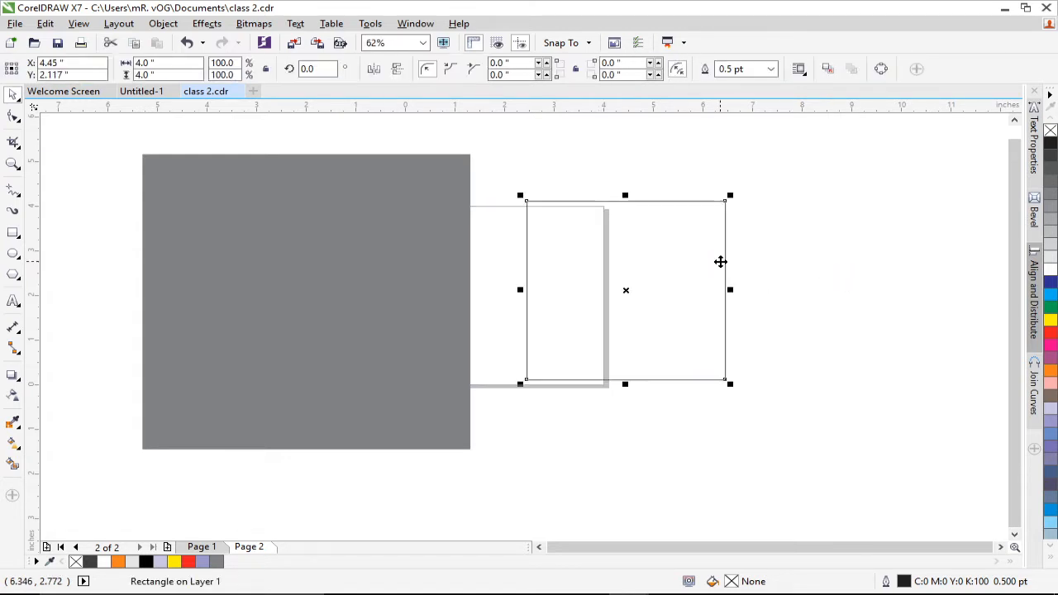
key(p)
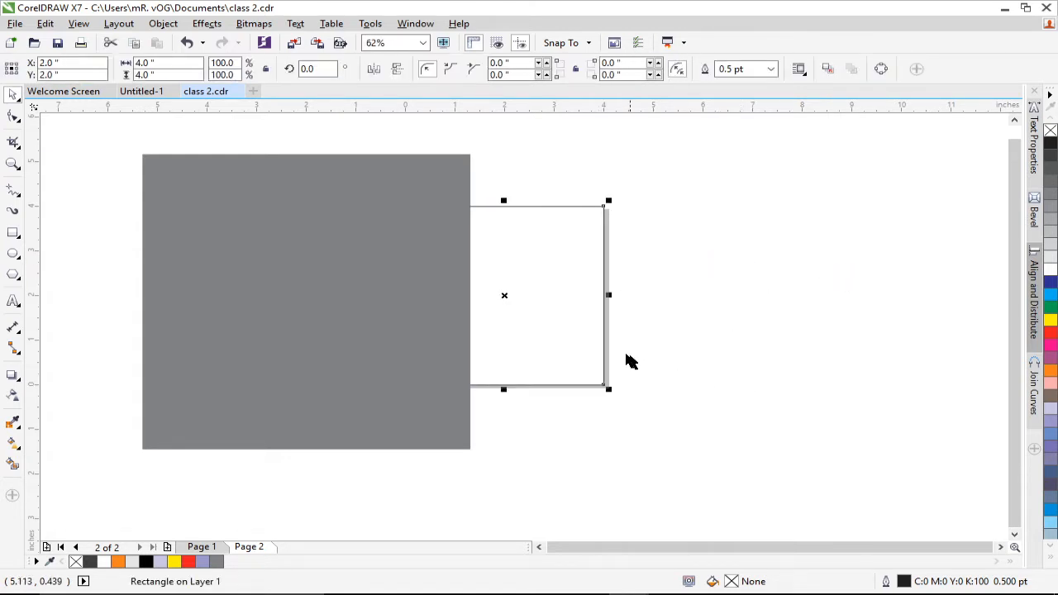
click(357, 336)
key(p)
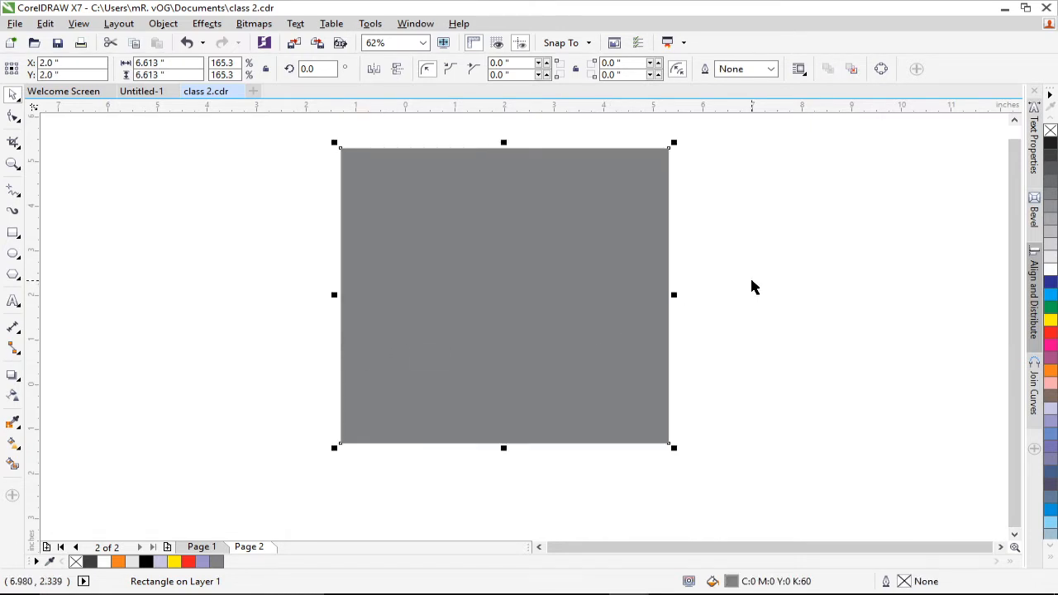
Move the gray square aside to check the rectangle beneath it, and centre it back on the page.
click(752, 286)
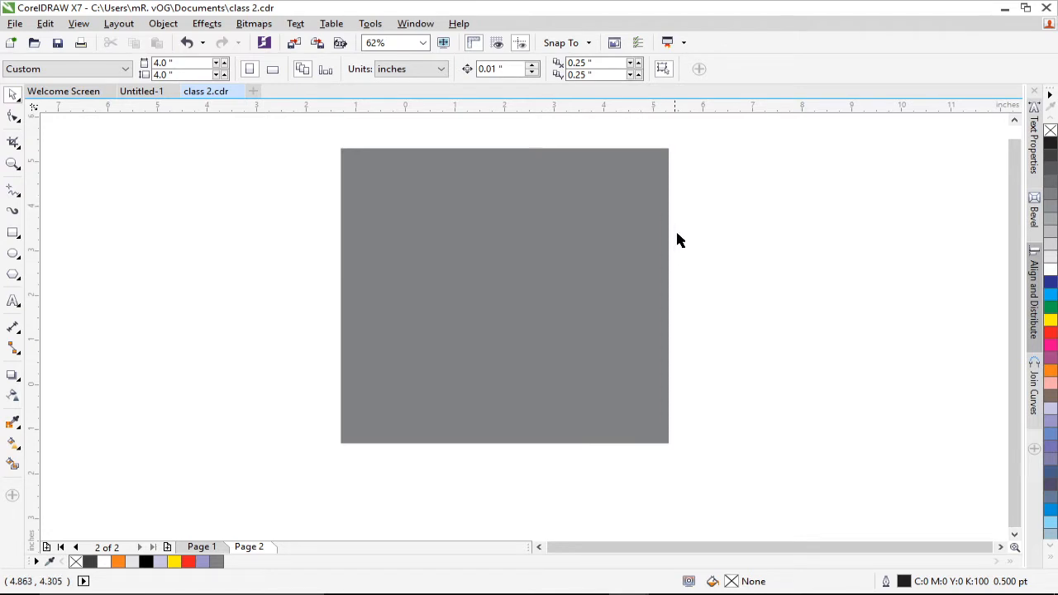
drag(639, 243, 405, 262)
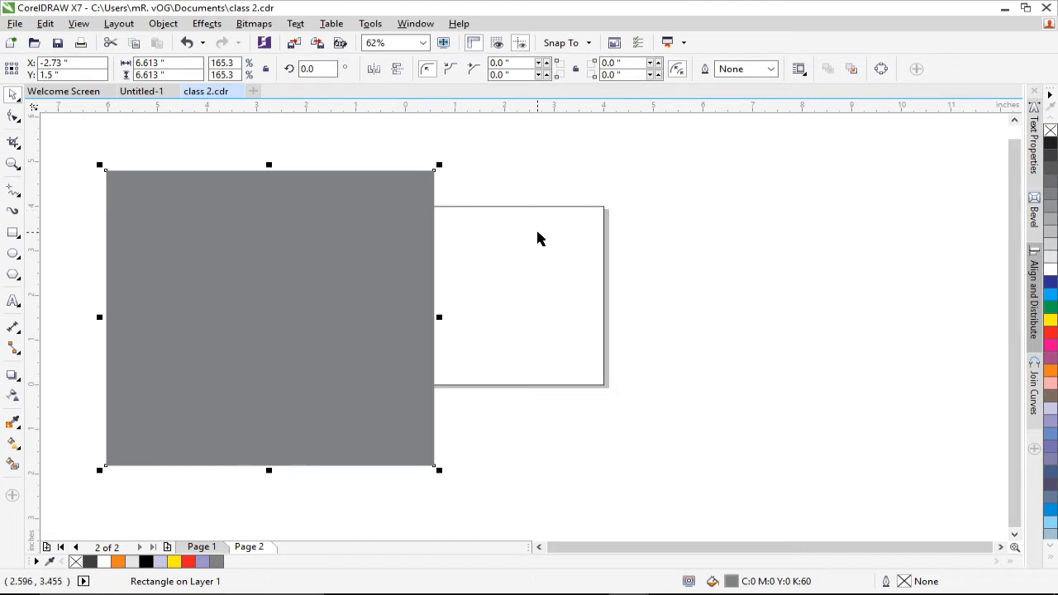
key(p)
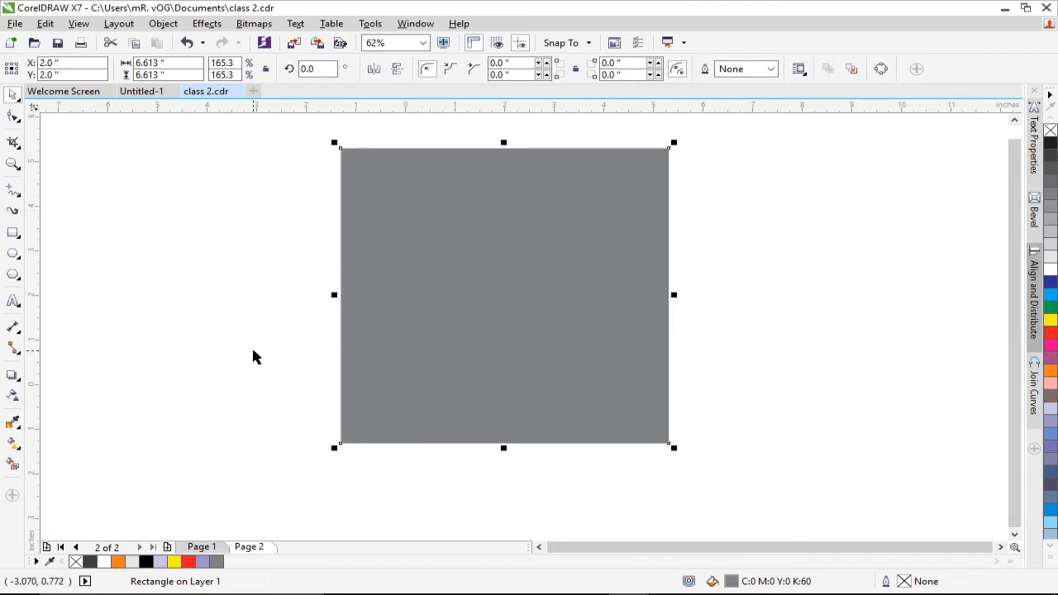
click(260, 276)
Send the gray square back one level, behind the page-sized rectangle.
click(460, 255)
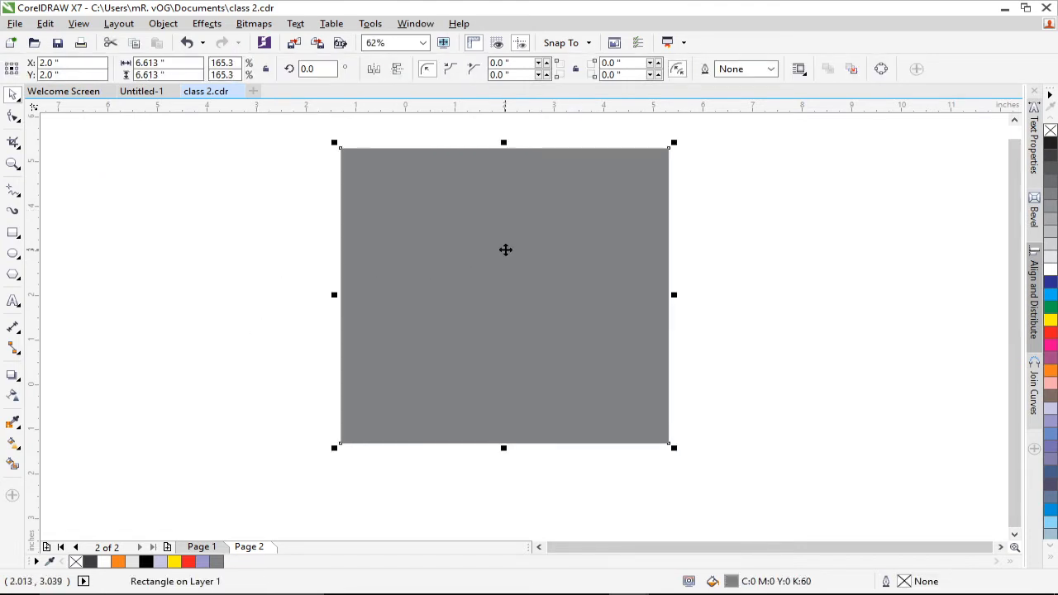
right_click(505, 249)
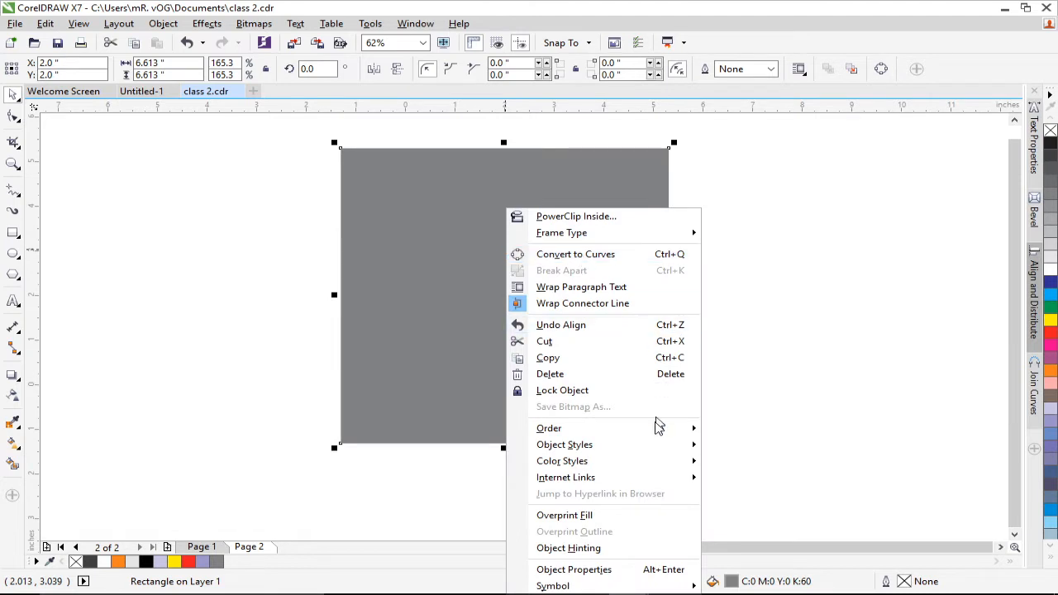
mouse_move(668, 428)
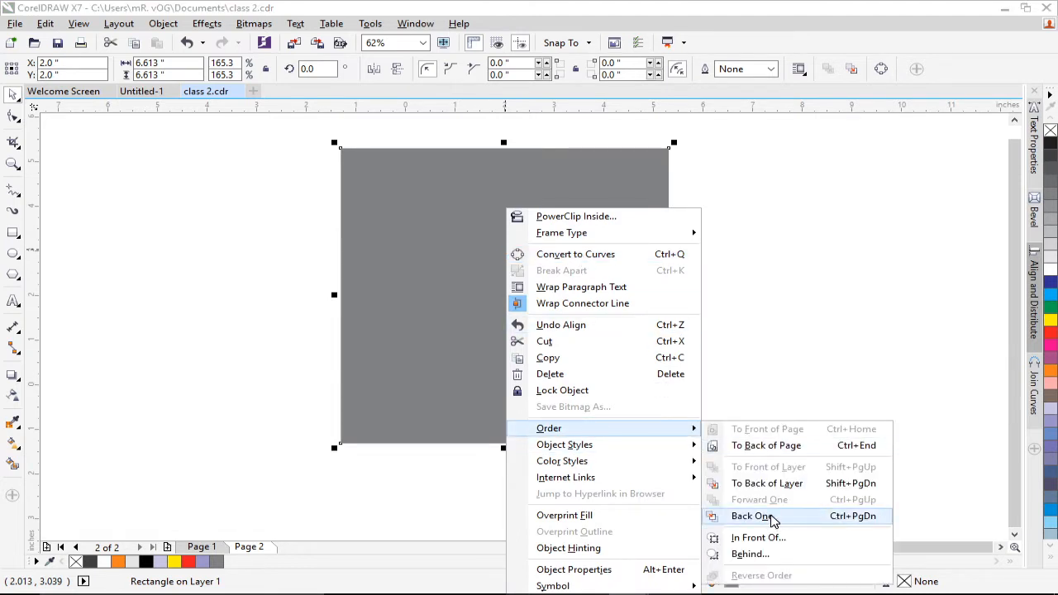
click(750, 516)
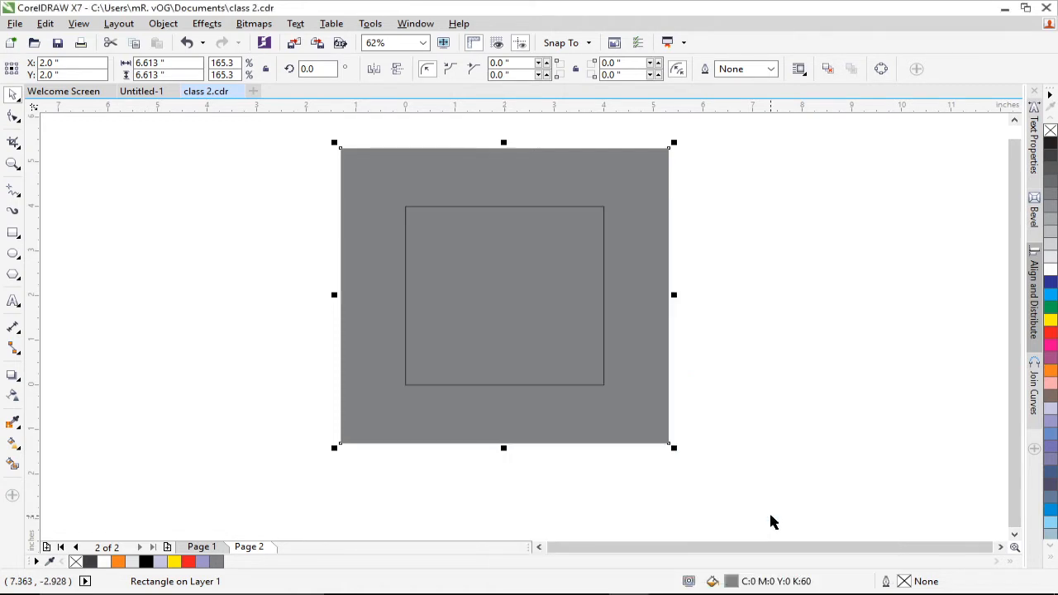
Fill the page-sized rectangle with white and remove its outline.
click(752, 219)
click(562, 267)
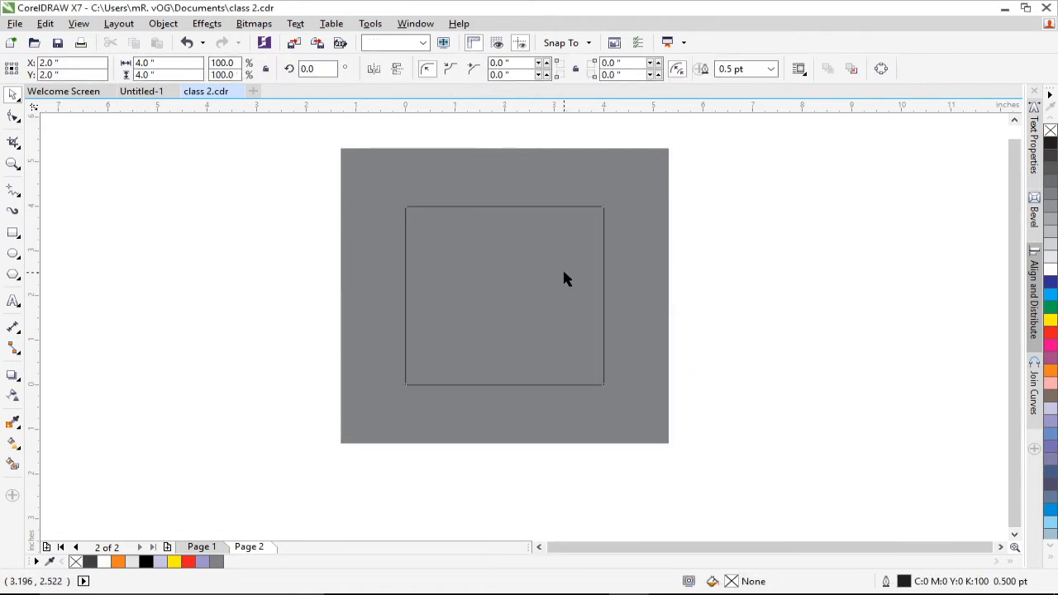
click(104, 562)
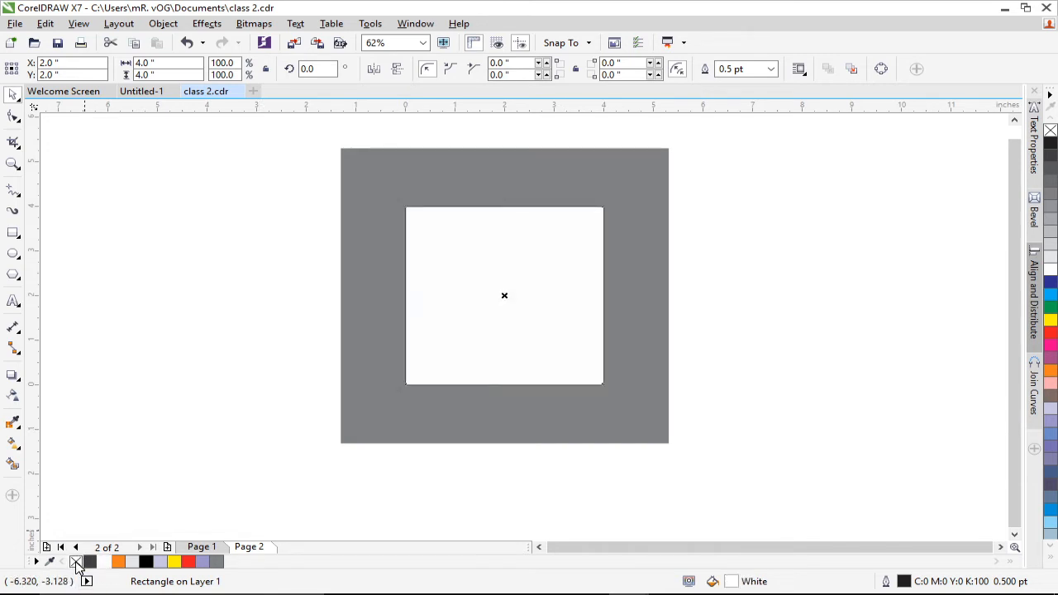
right_click(76, 563)
click(200, 351)
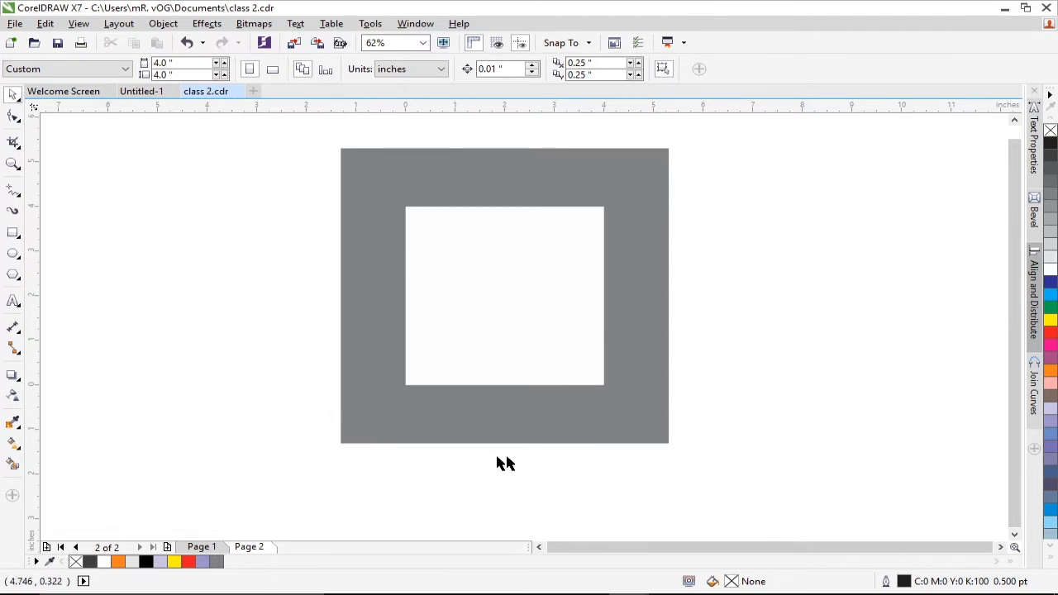
Delete the gray square surrounding the white page-sized rectangle.
click(359, 267)
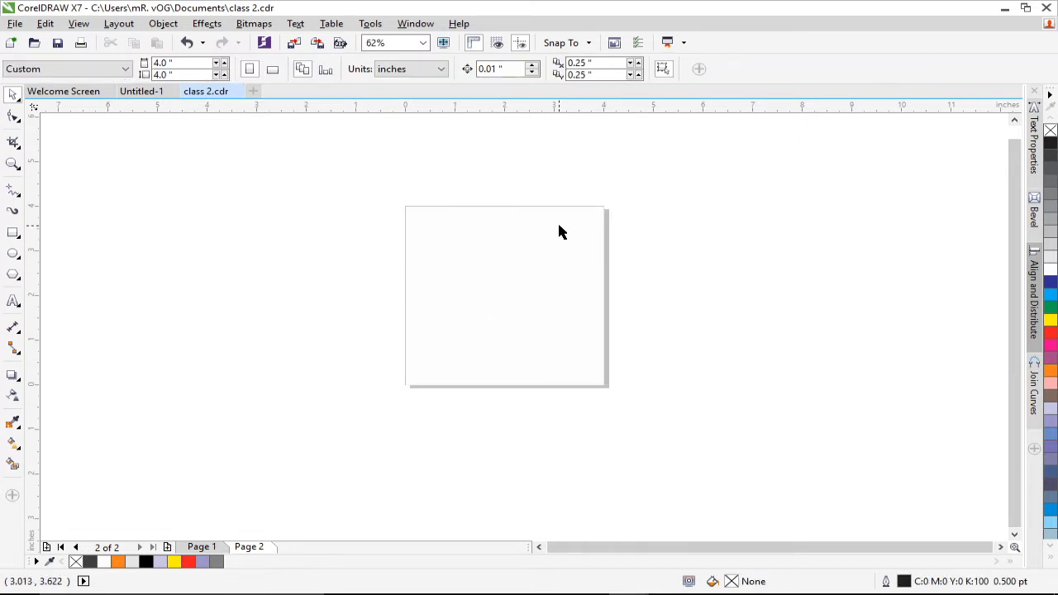
Undo the deletion of the gray square around the page and clear the selection.
key(ctrl+z)
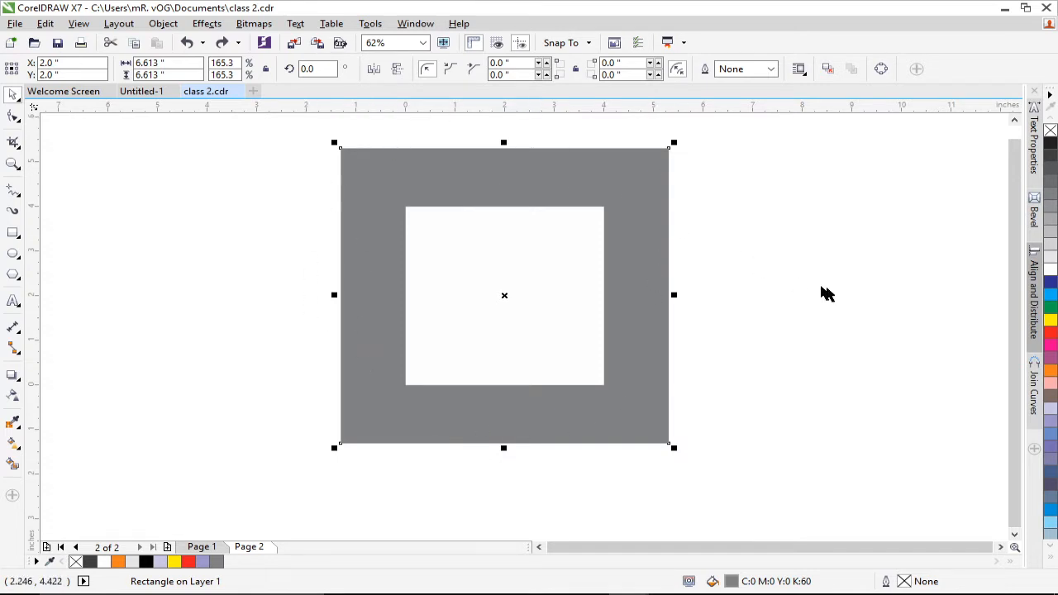
click(848, 296)
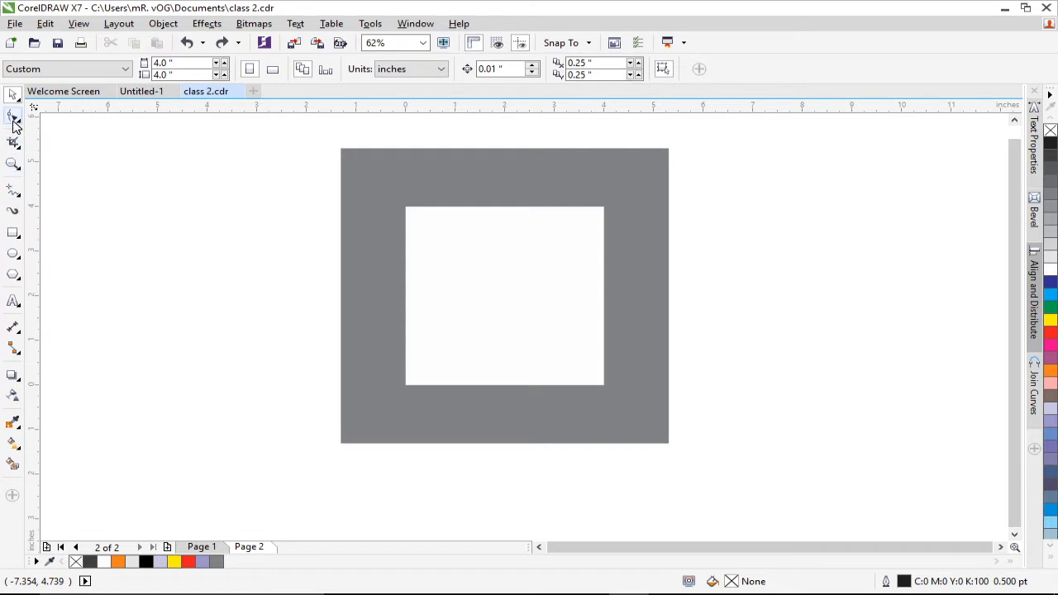
Draw a rectangle about 4.42 by 2.58 inches to the left of the gray square and convert it to curves.
click(13, 233)
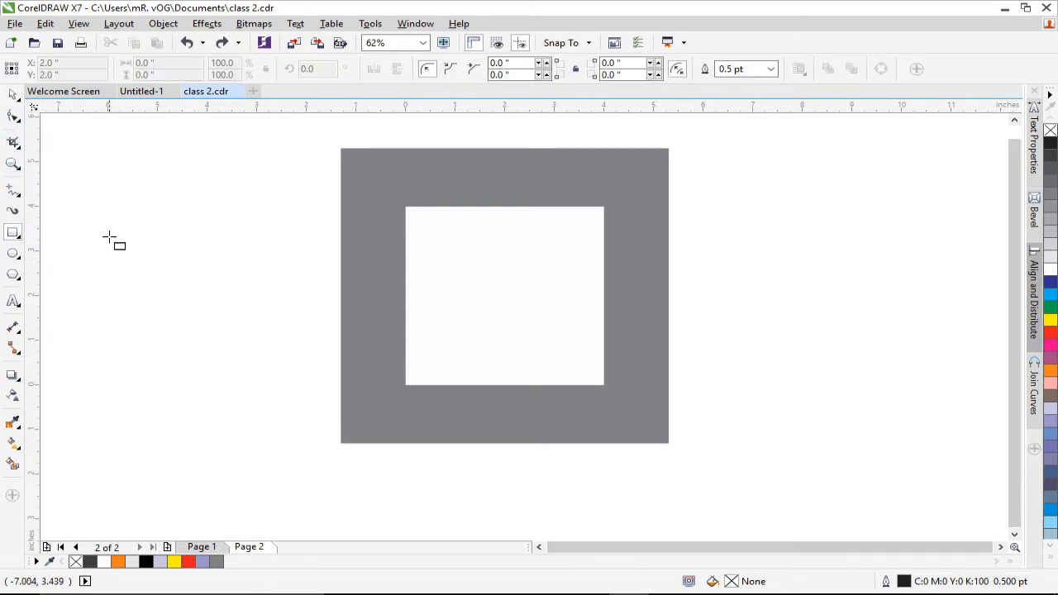
drag(106, 231, 326, 346)
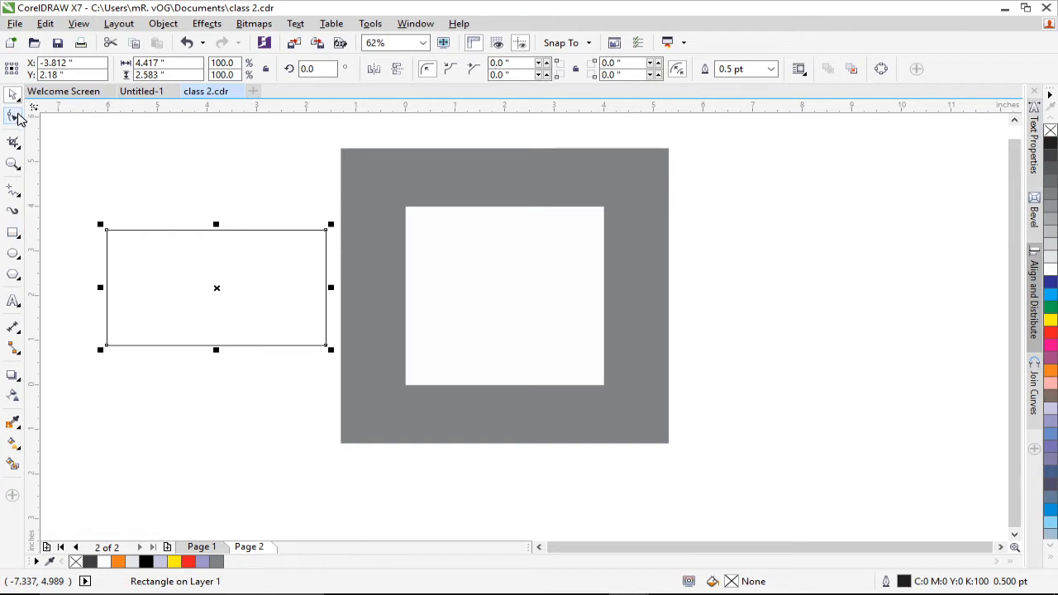
click(12, 121)
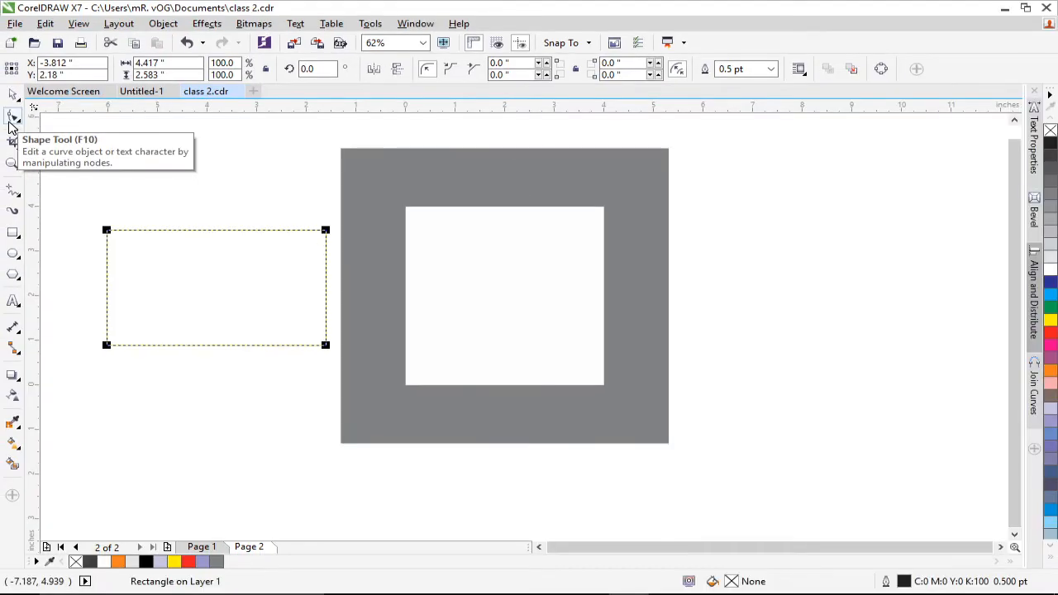
click(12, 120)
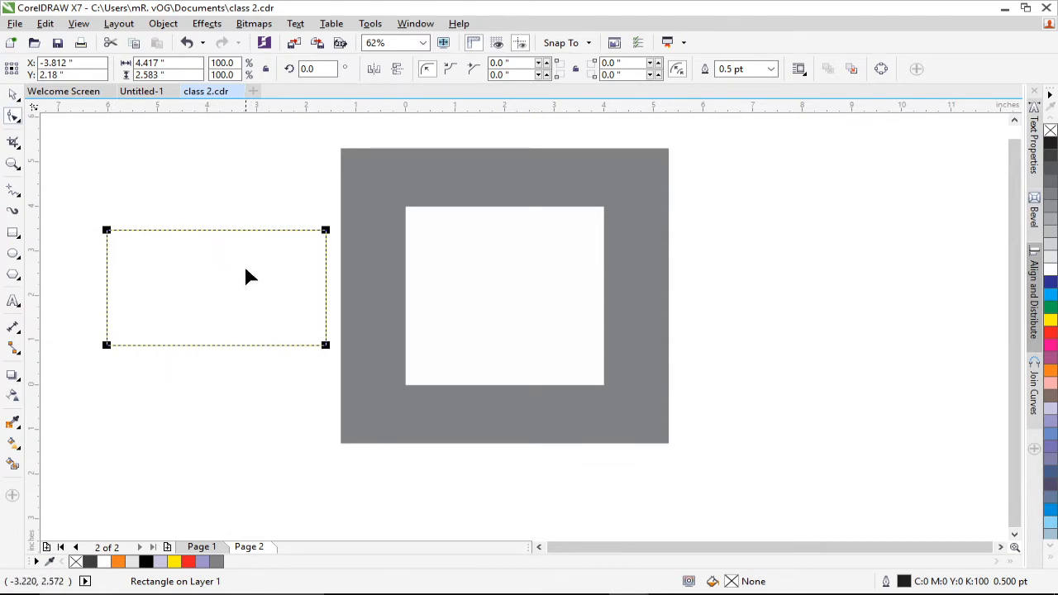
right_click(203, 263)
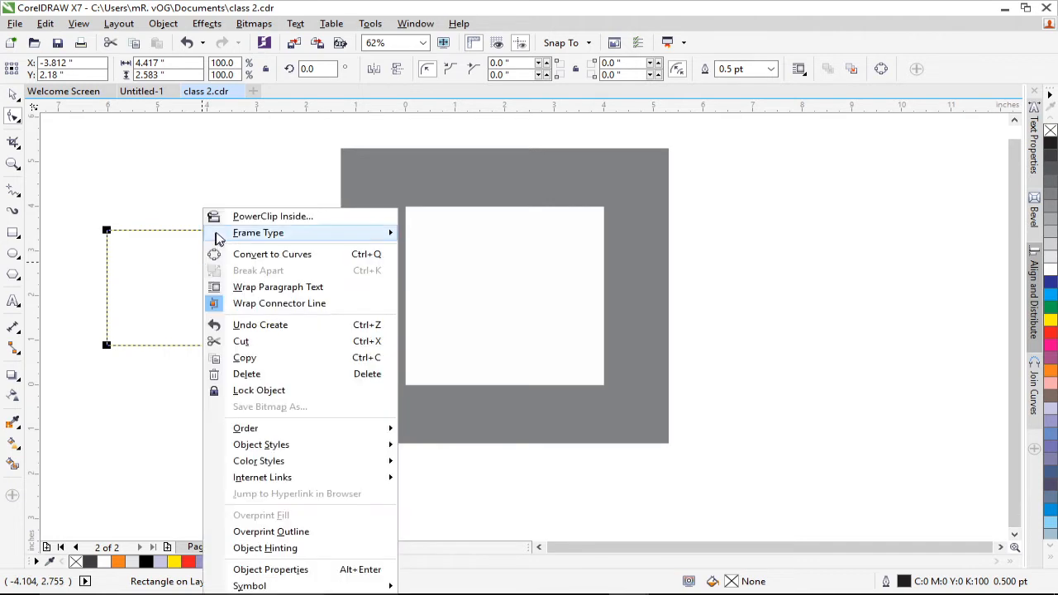
click(333, 267)
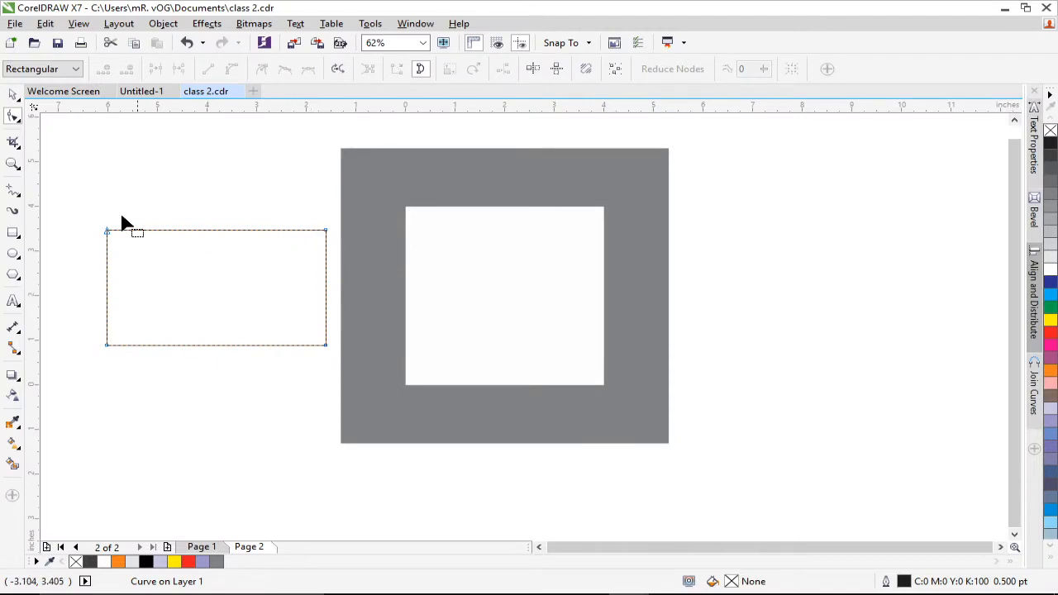
Pull the lower-right corner node of the converted rectangle inward toward the middle of the shape with the Shape tool.
click(12, 162)
drag(94, 219, 349, 372)
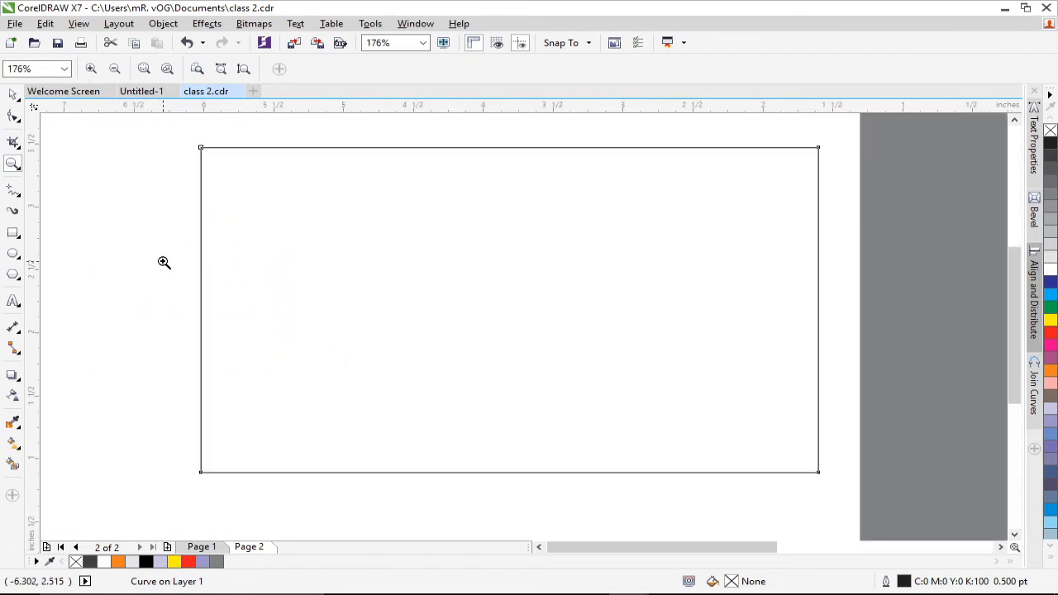
click(13, 96)
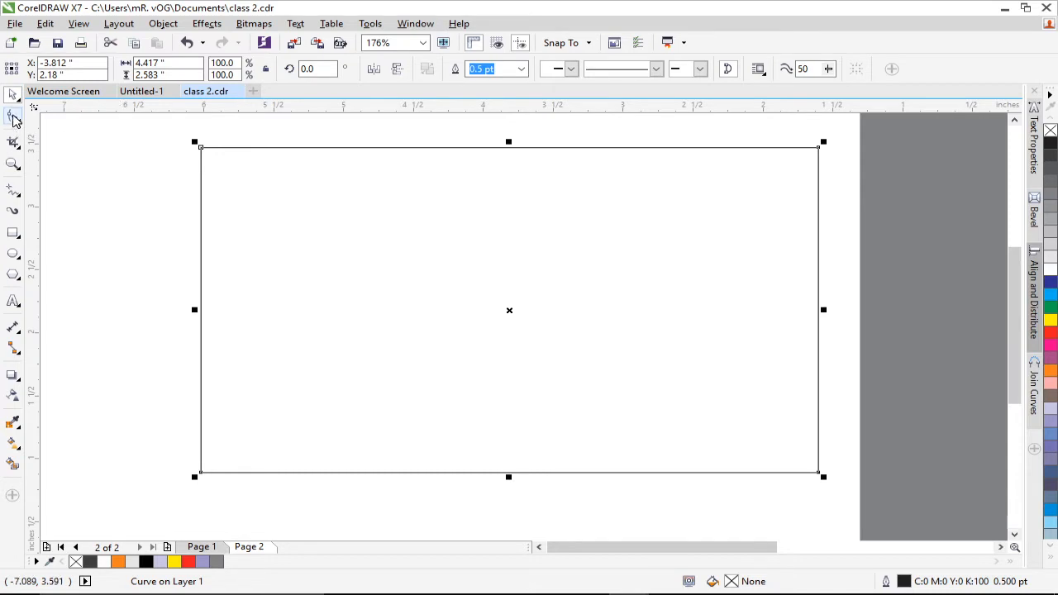
click(13, 117)
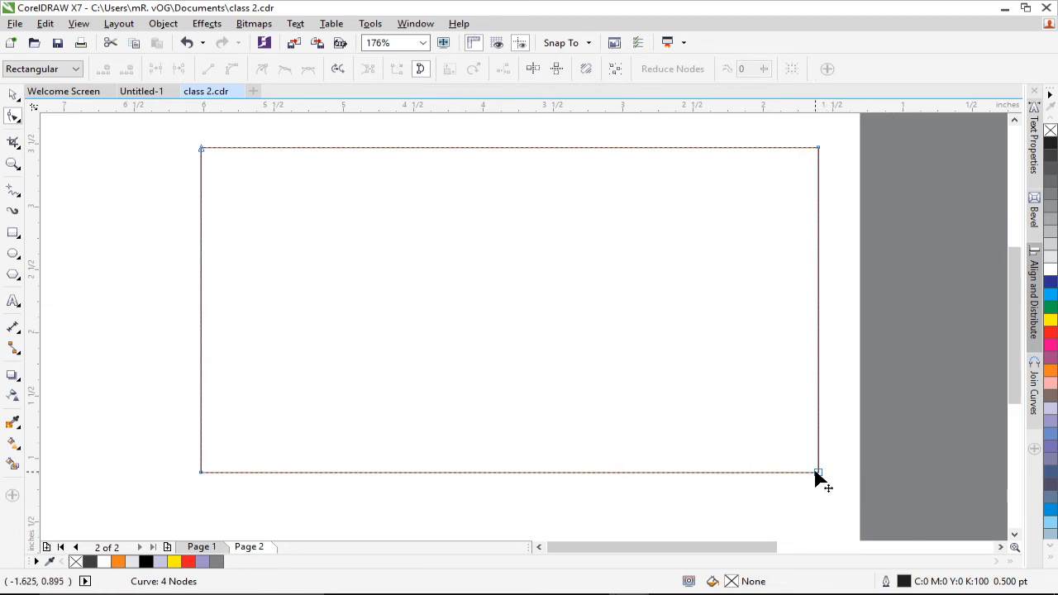
drag(819, 473, 743, 300)
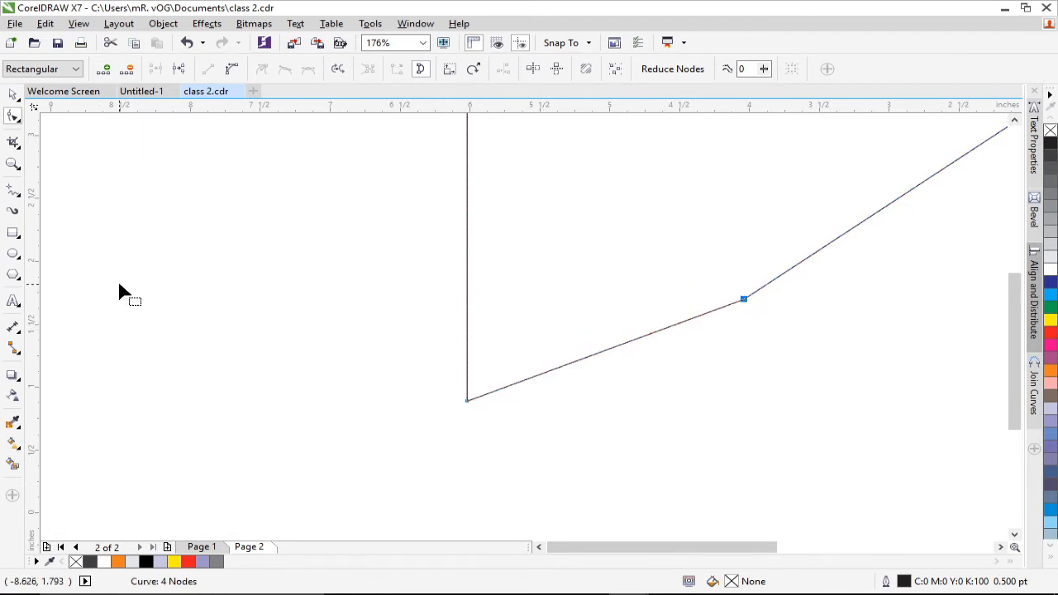
Move the displaced node onto the diagonal between its two neighbouring corners and delete it, leaving a triangle.
click(12, 164)
click(116, 68)
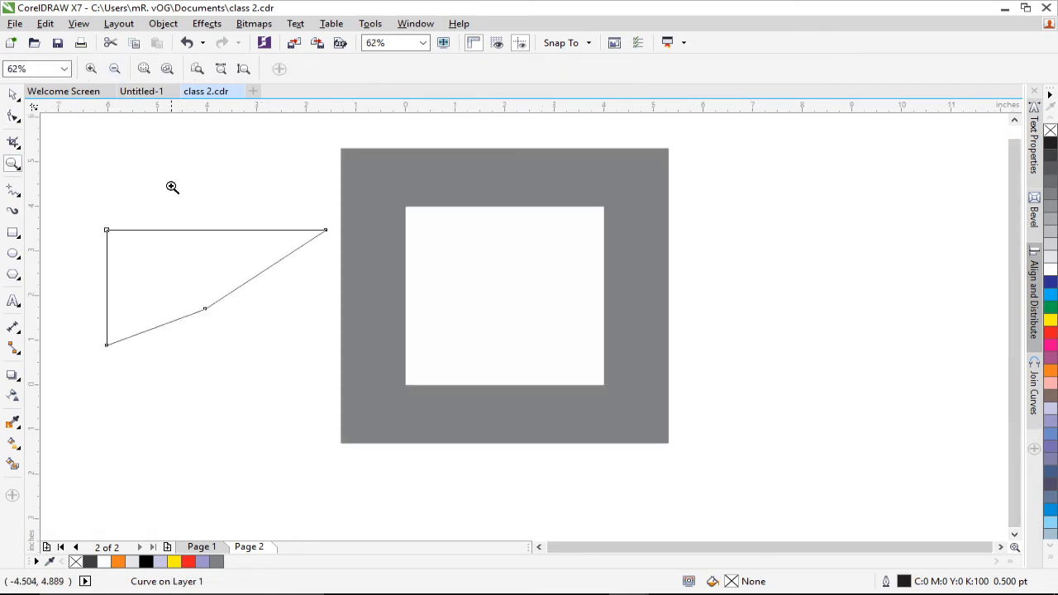
click(12, 117)
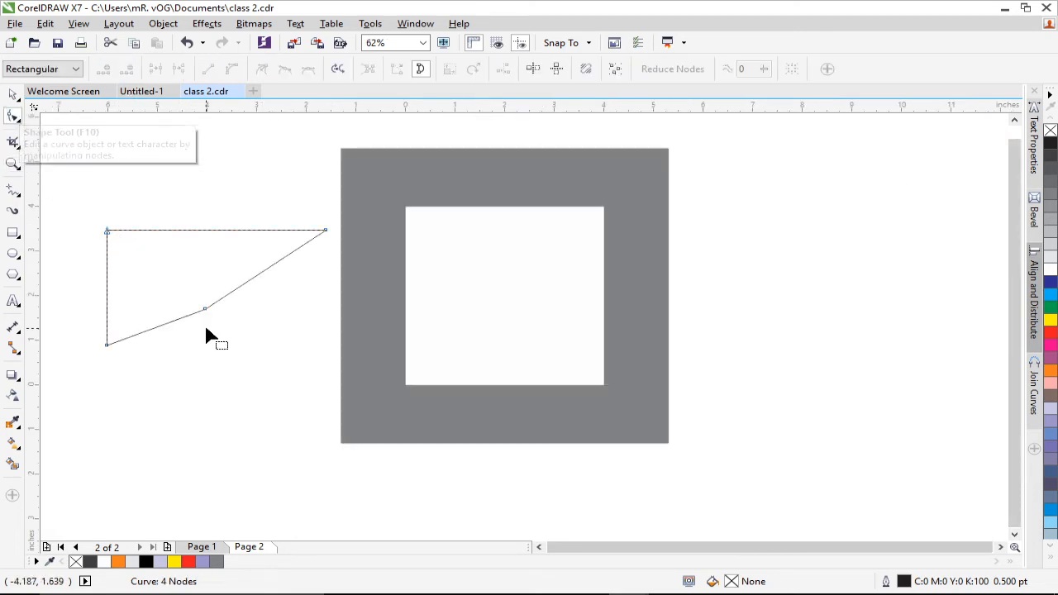
drag(205, 308, 199, 299)
scroll(157, 286, left, 3)
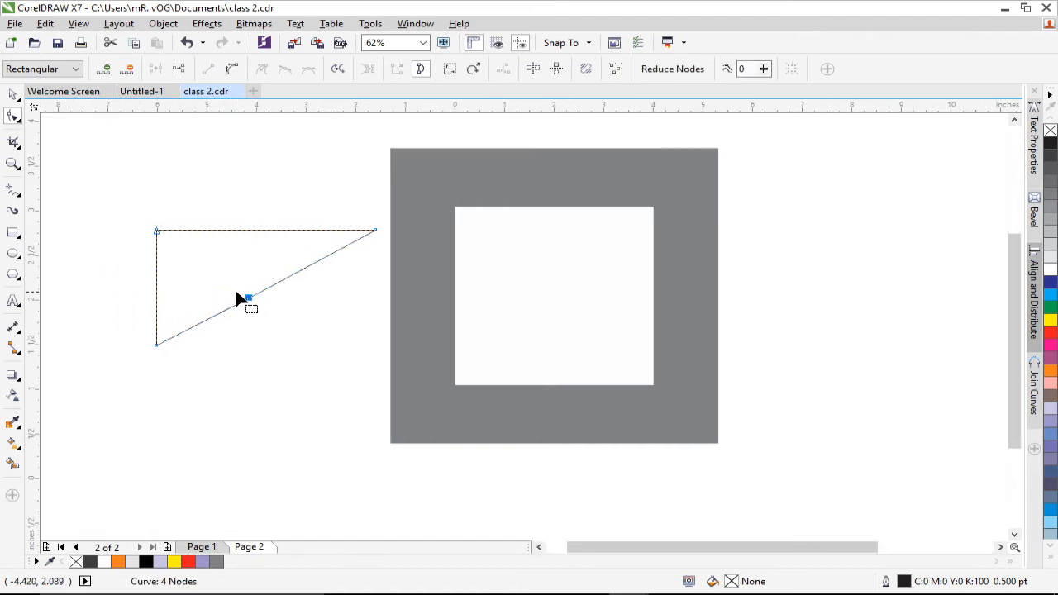
scroll(238, 299, up, 2)
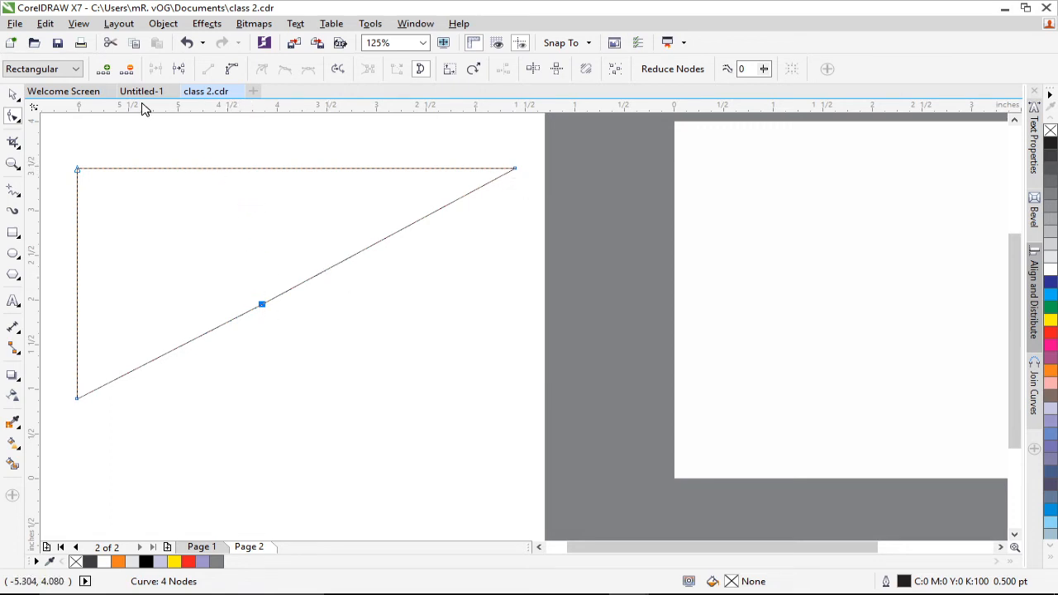
click(127, 68)
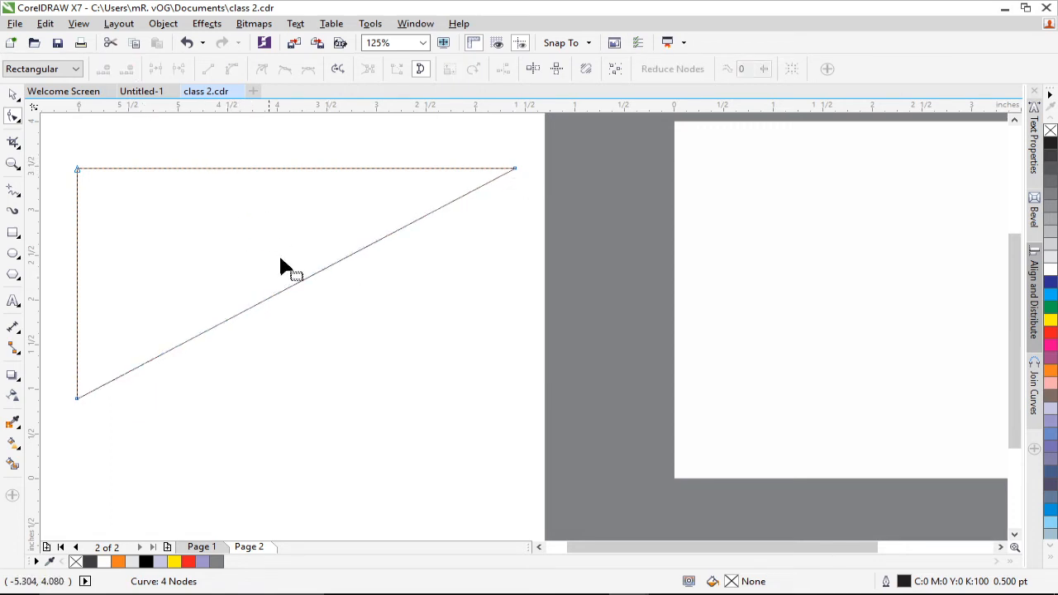
Convert the triangle's diagonal edge to a curve and bend it into a smooth S-shape with its control handles.
right_click(267, 300)
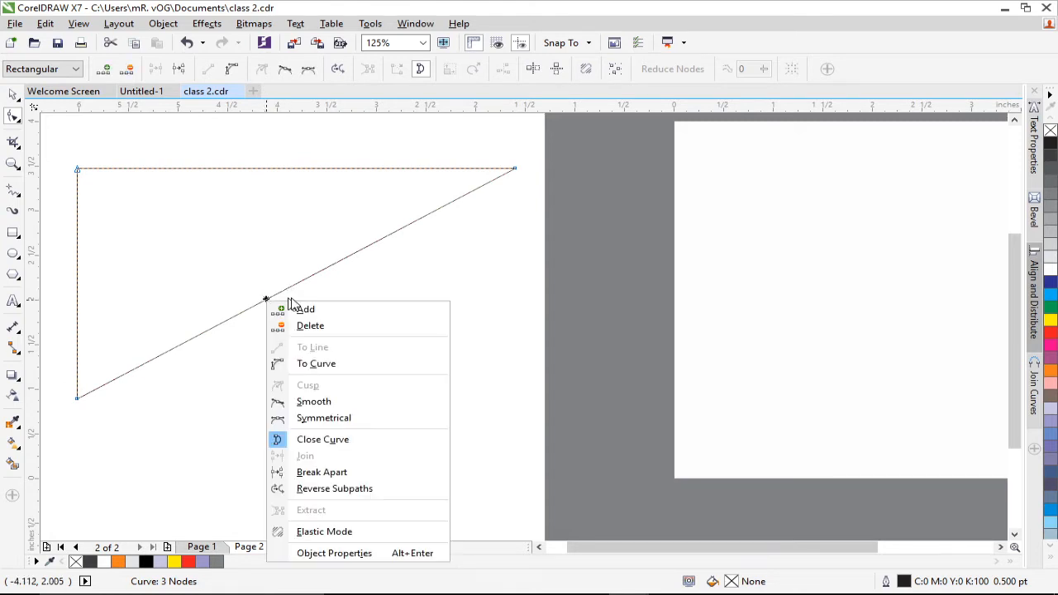
click(351, 366)
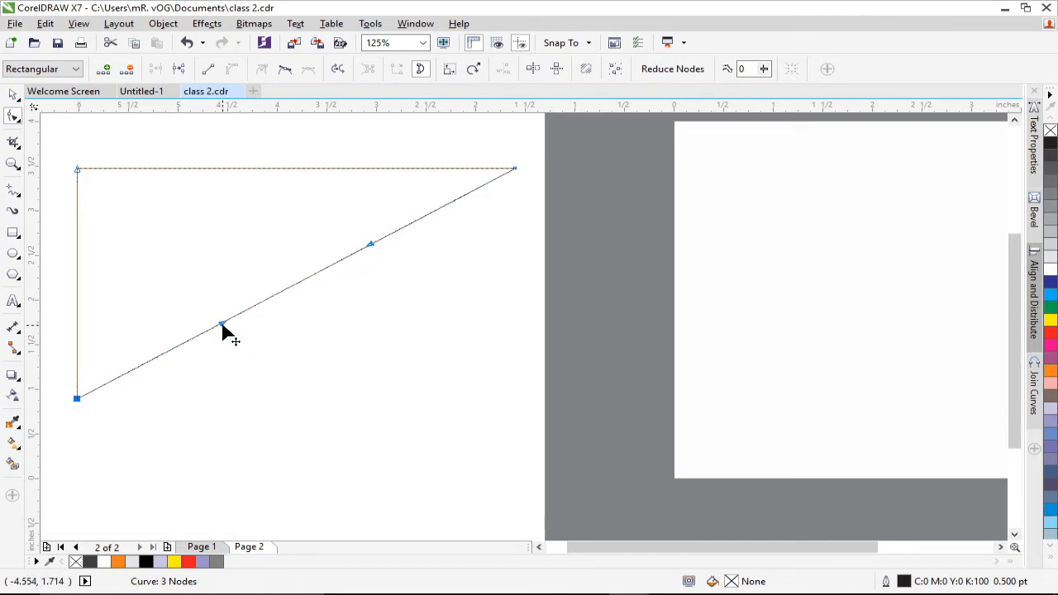
drag(221, 324, 315, 374)
drag(371, 245, 325, 247)
mouse_move(312, 371)
mouse_down()
mouse_move(346, 399)
mouse_move(312, 364)
mouse_up()
click(297, 316)
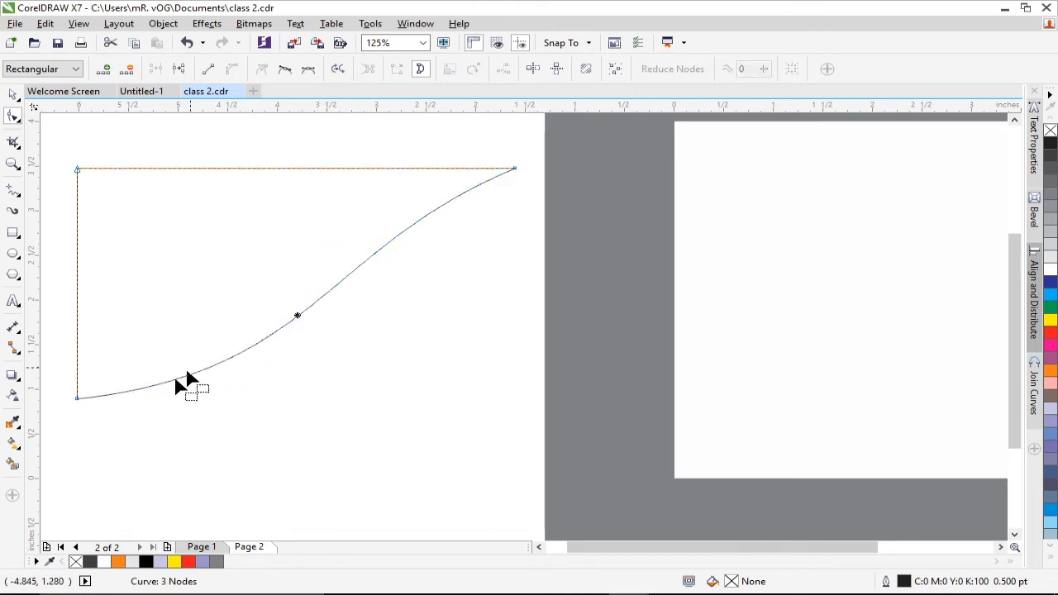
click(77, 398)
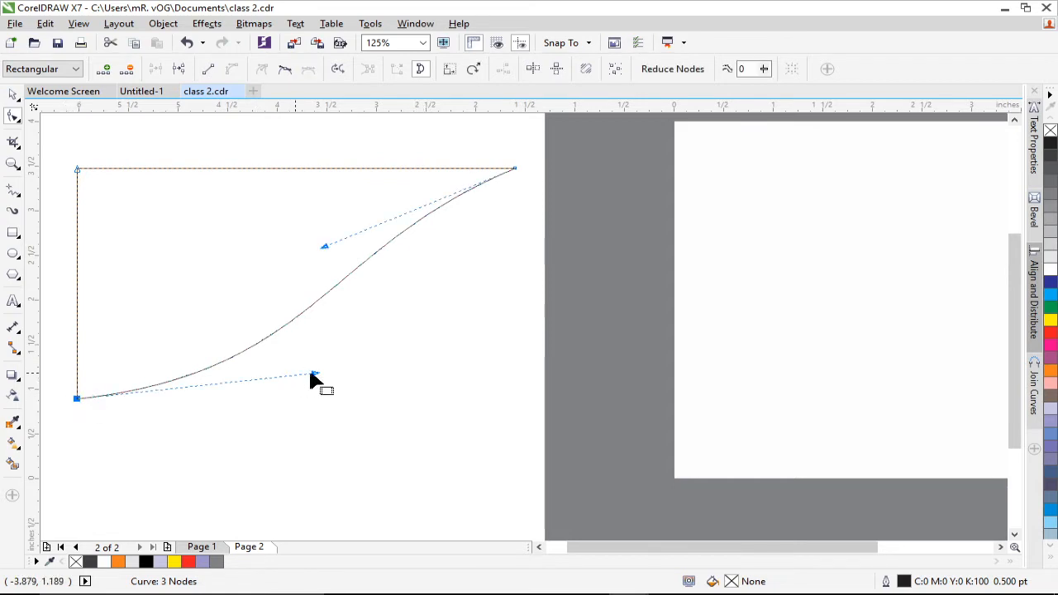
drag(313, 374, 331, 406)
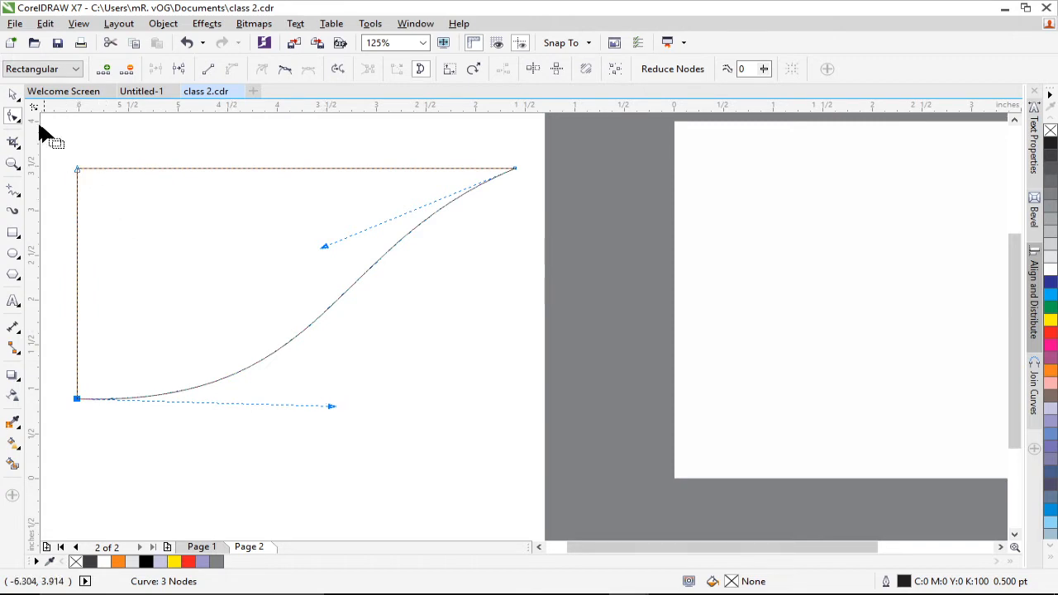
Move the curved shape onto the white page and scale it proportionally to about 4 inches wide to match the page width.
click(14, 95)
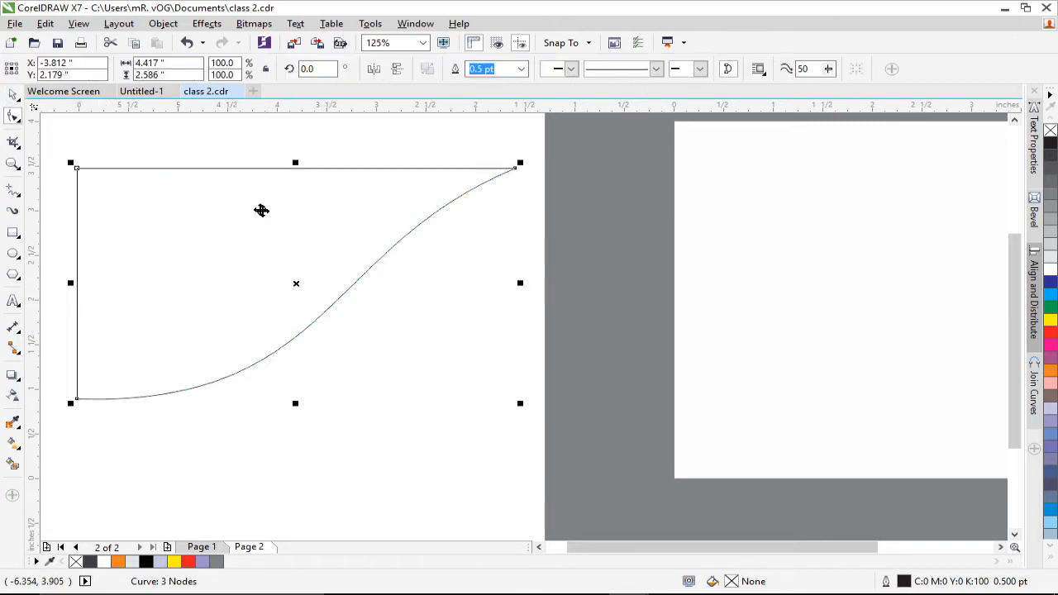
scroll(276, 212, down, 3)
drag(269, 216, 481, 221)
scroll(418, 203, up, 2)
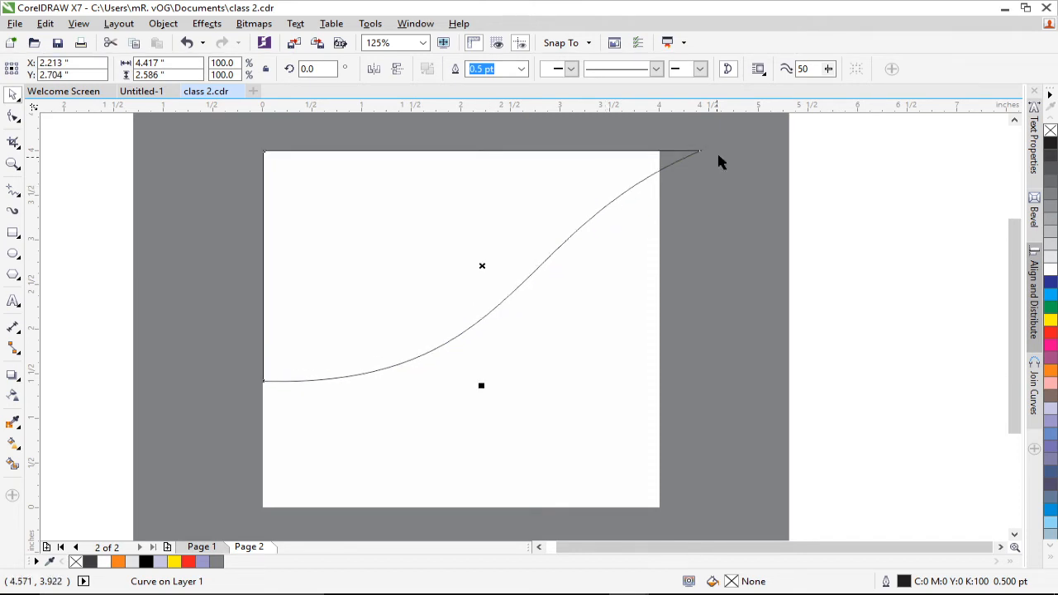
drag(705, 149, 662, 170)
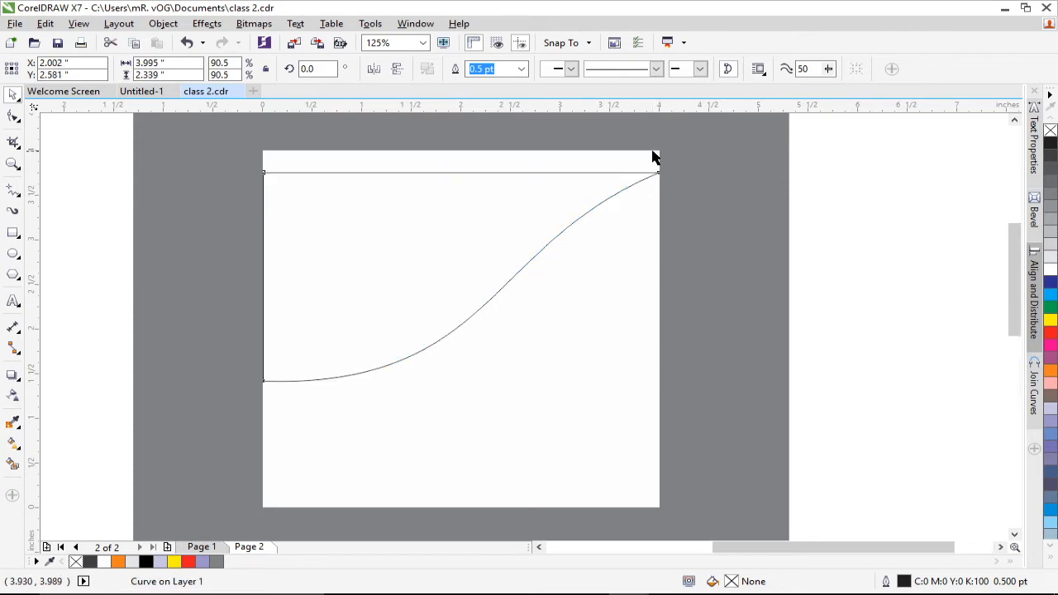
Move the scaled curved shape up until its straight top edge meets the page's top edge, and check its fit at the page's sides.
scroll(653, 160, up, 4)
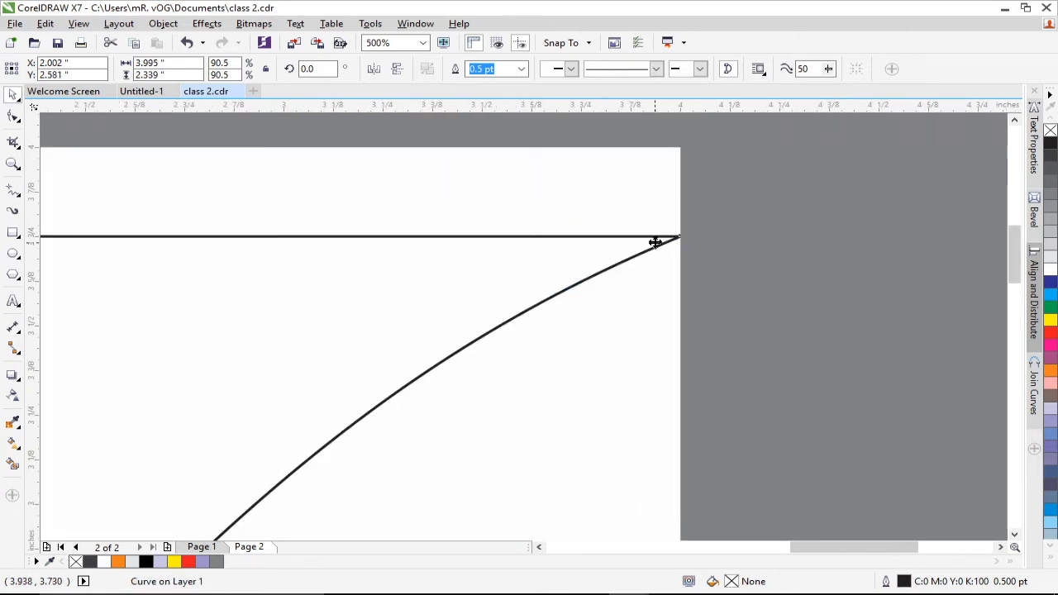
drag(654, 242, 660, 201)
drag(658, 179, 659, 158)
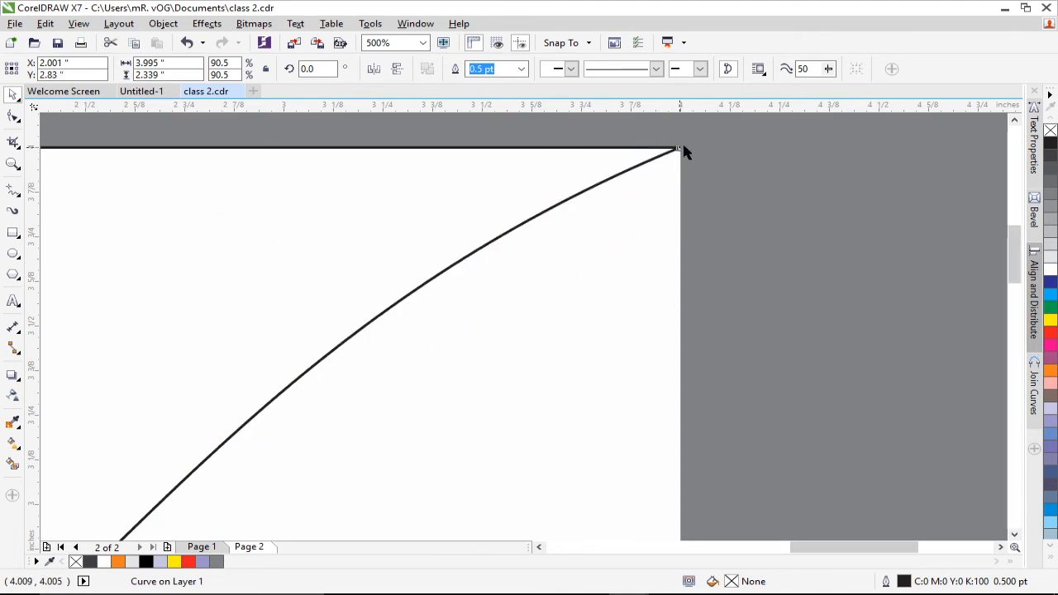
scroll(546, 182, down, 5)
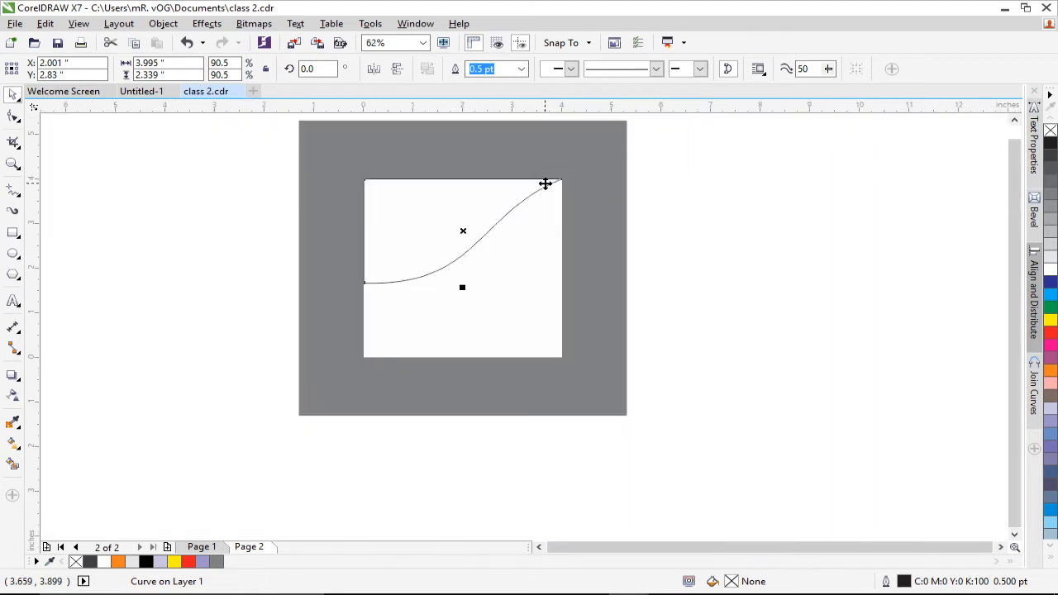
scroll(390, 226, up, 3)
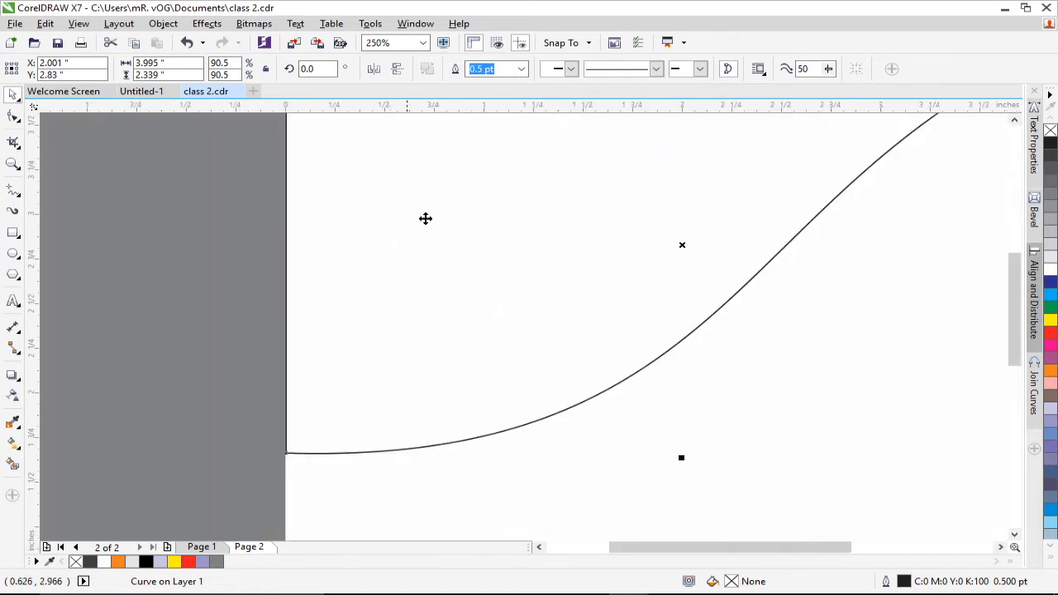
Fill the curved shape with orange (C0 M60 Y100 K0) and remove its outline.
scroll(496, 205, down, 3)
scroll(513, 198, up, 2)
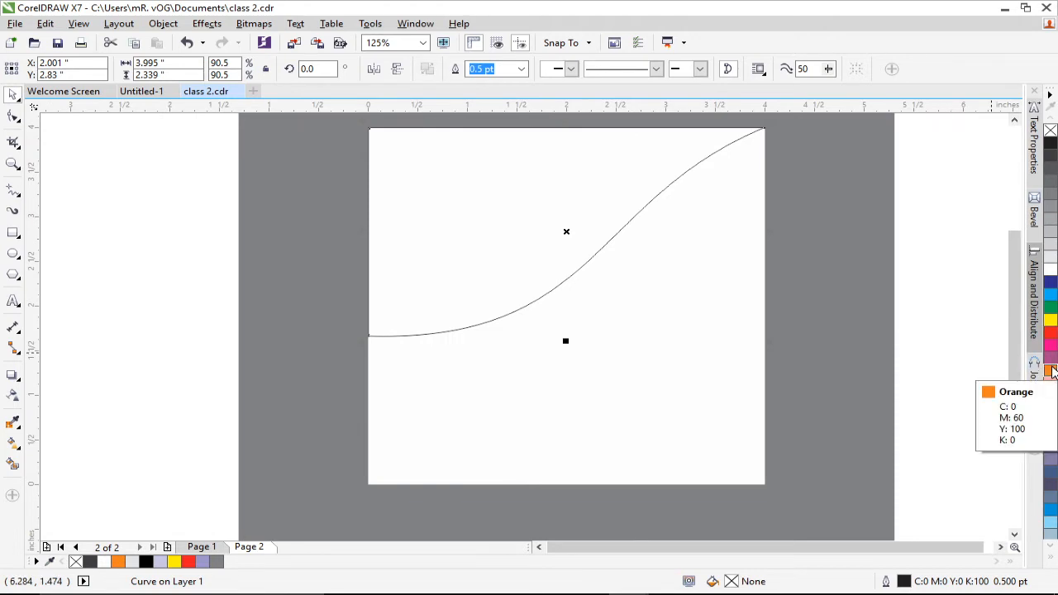
click(1051, 371)
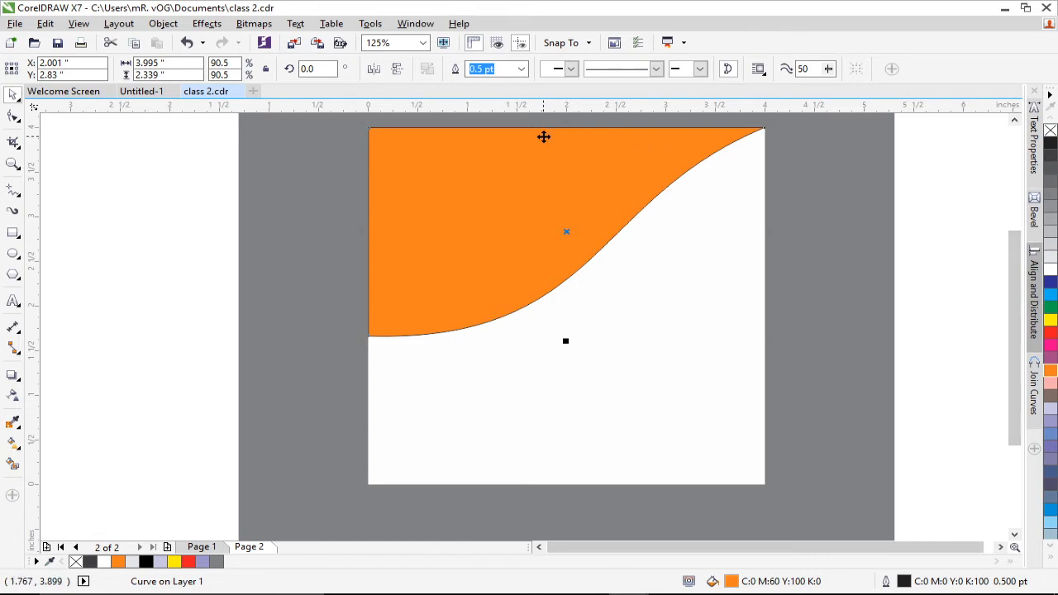
scroll(628, 128, up, 2)
scroll(626, 128, up, 4)
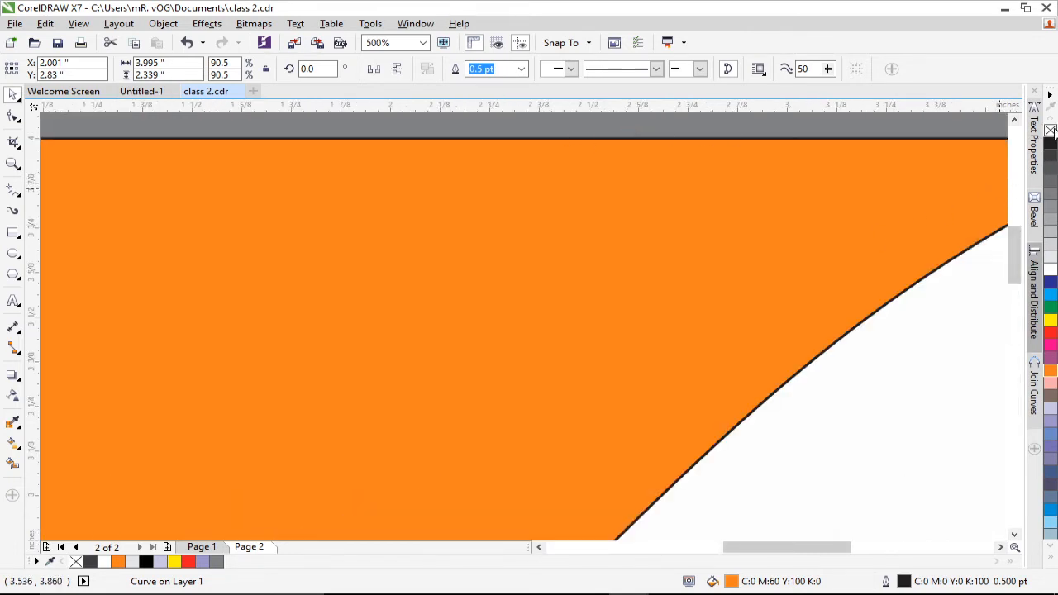
right_click(1050, 131)
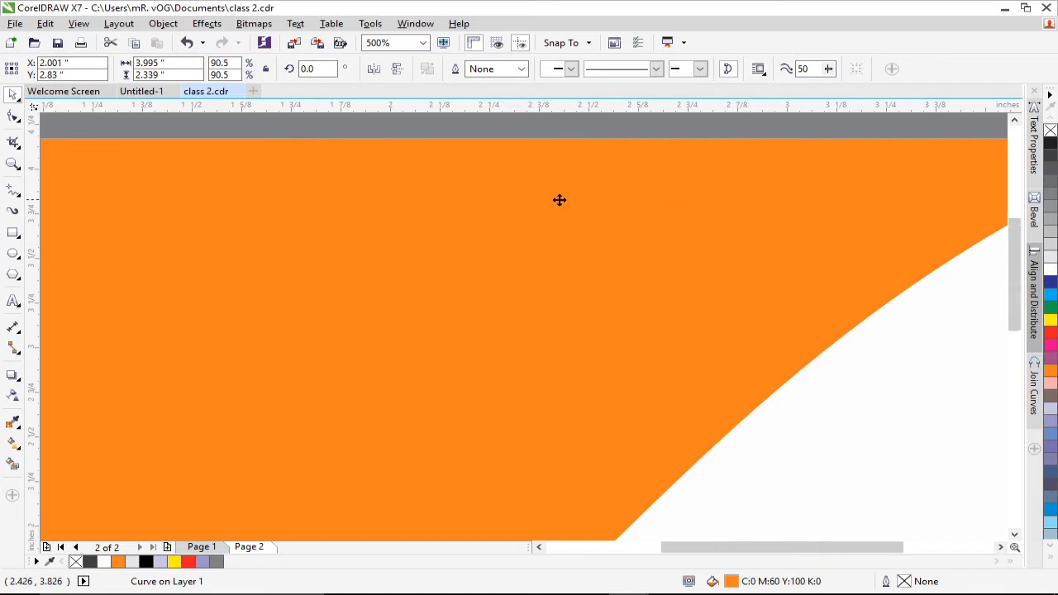
scroll(560, 203, down, 6)
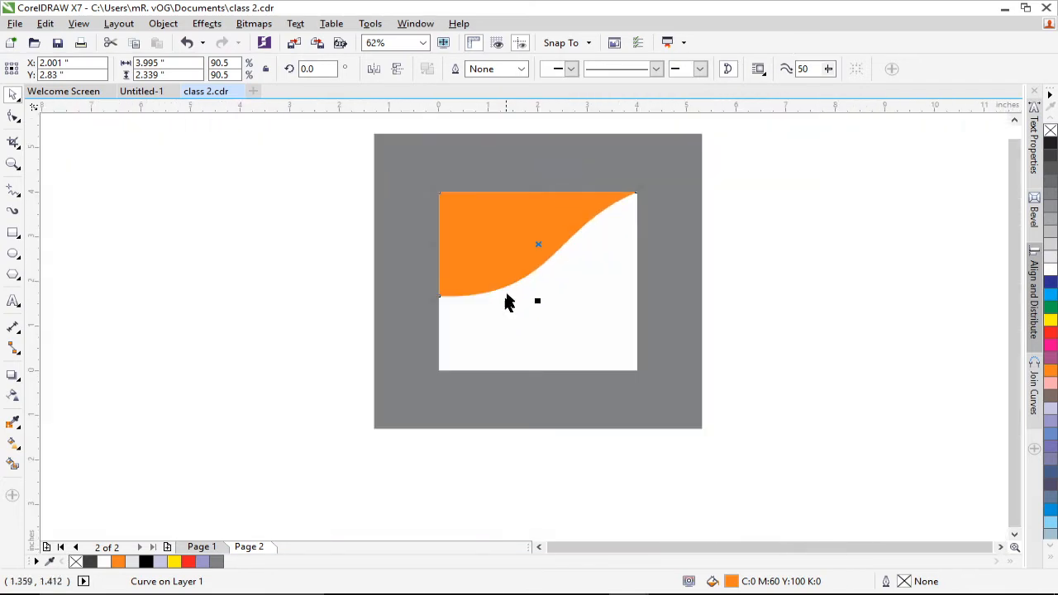
scroll(506, 300, up, 2)
scroll(560, 271, down, 2)
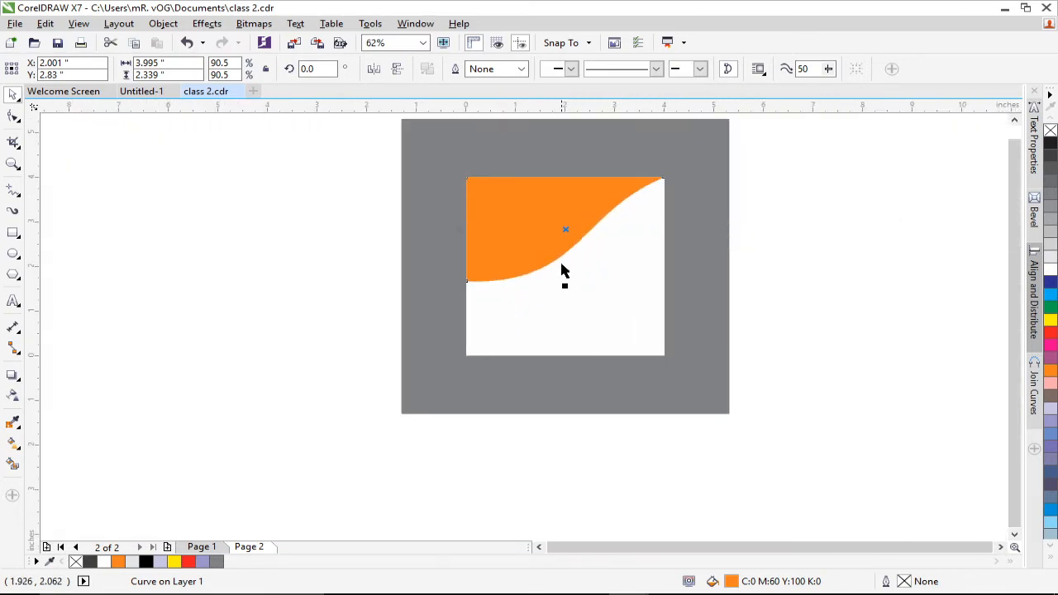
Raise the orange shape's lower-left node and adjust both curve handles so the shape is about 1.66 inches tall with a smooth wave.
scroll(558, 241, up, 2)
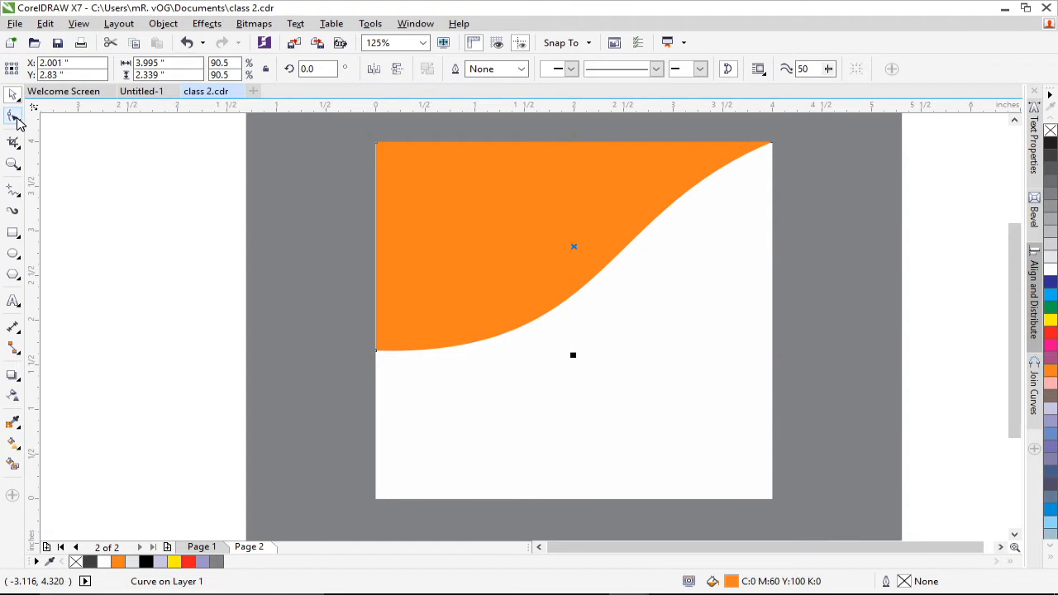
click(13, 116)
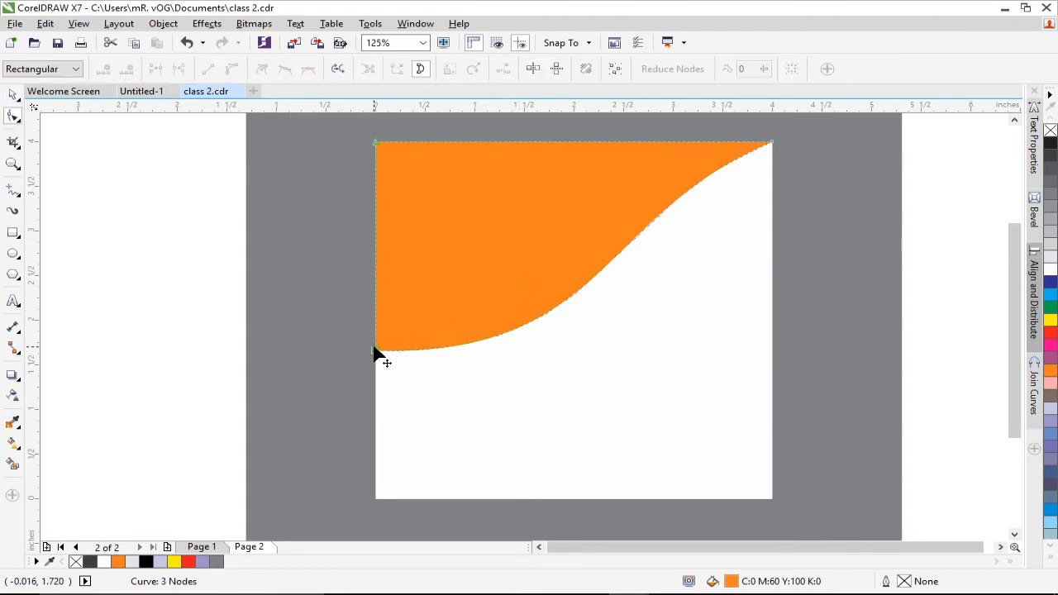
drag(377, 350, 377, 287)
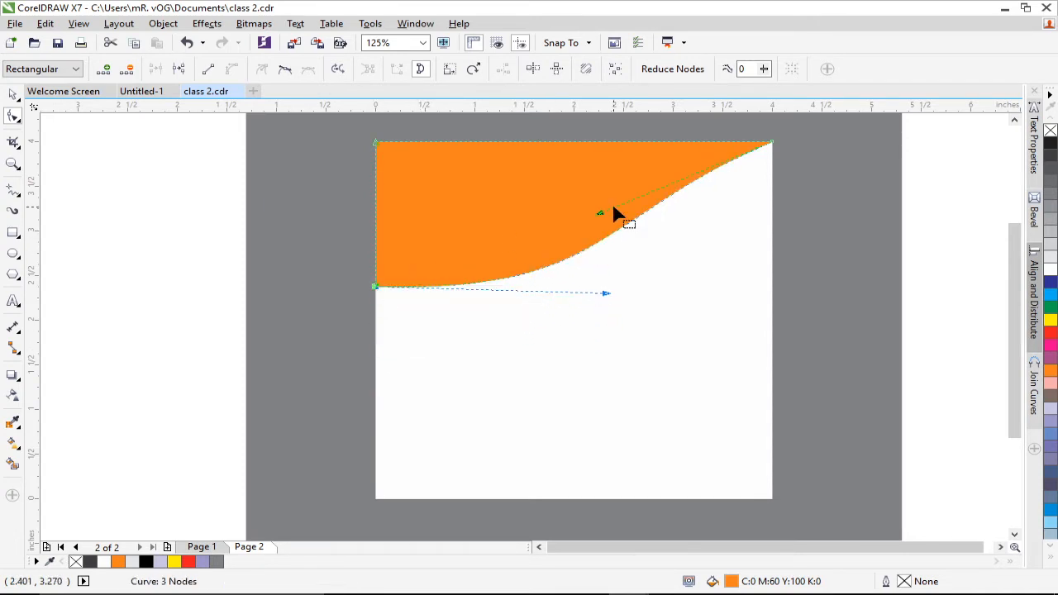
drag(609, 220, 633, 229)
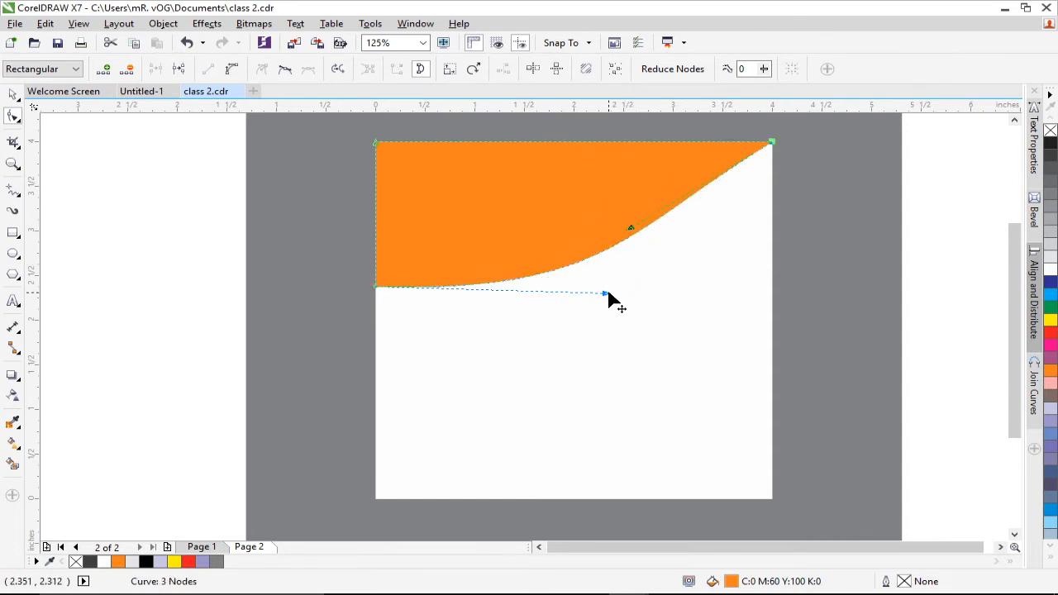
drag(609, 294, 640, 309)
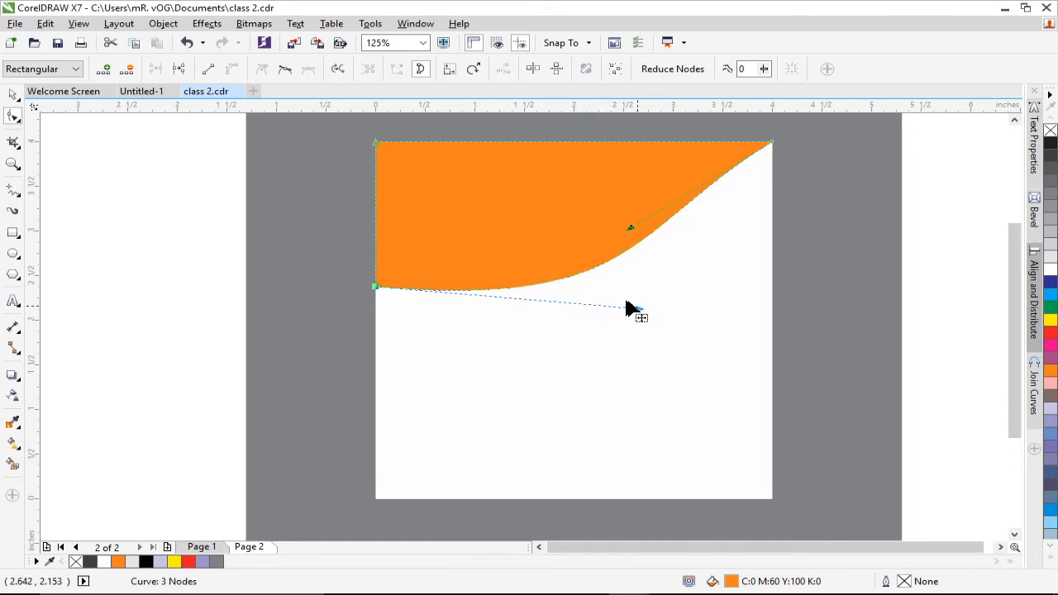
click(14, 95)
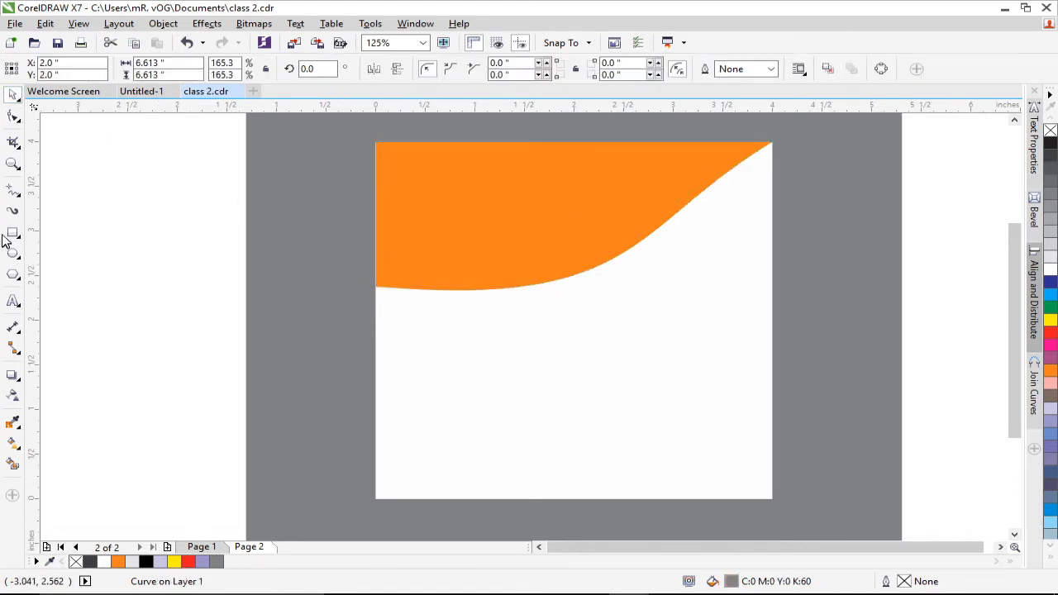
Close the thin white gap along the orange shape's left side by moving that edge out to the page edge with the Shape tool.
click(11, 168)
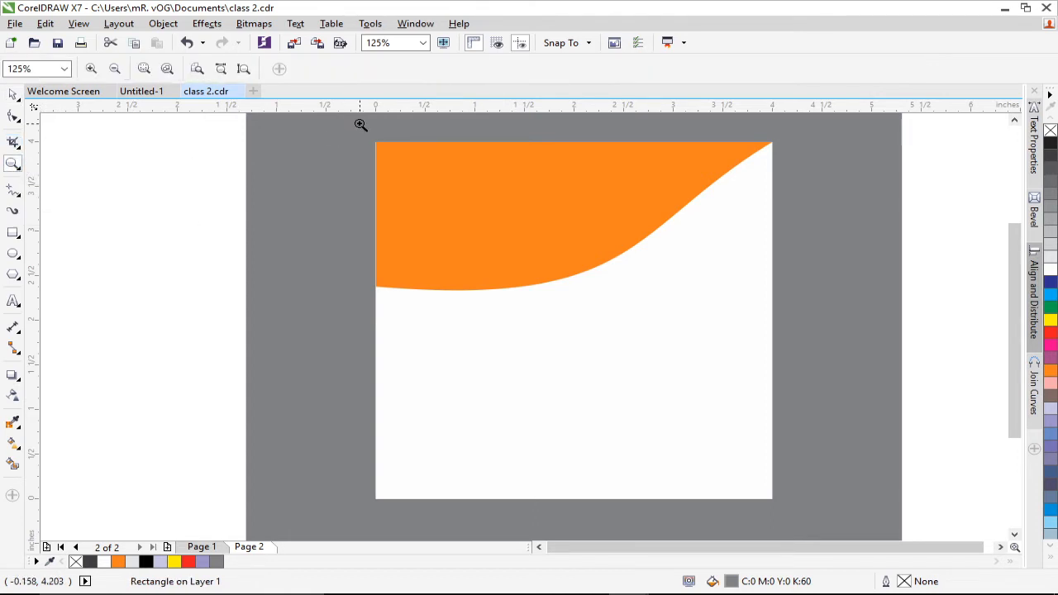
drag(368, 132, 447, 225)
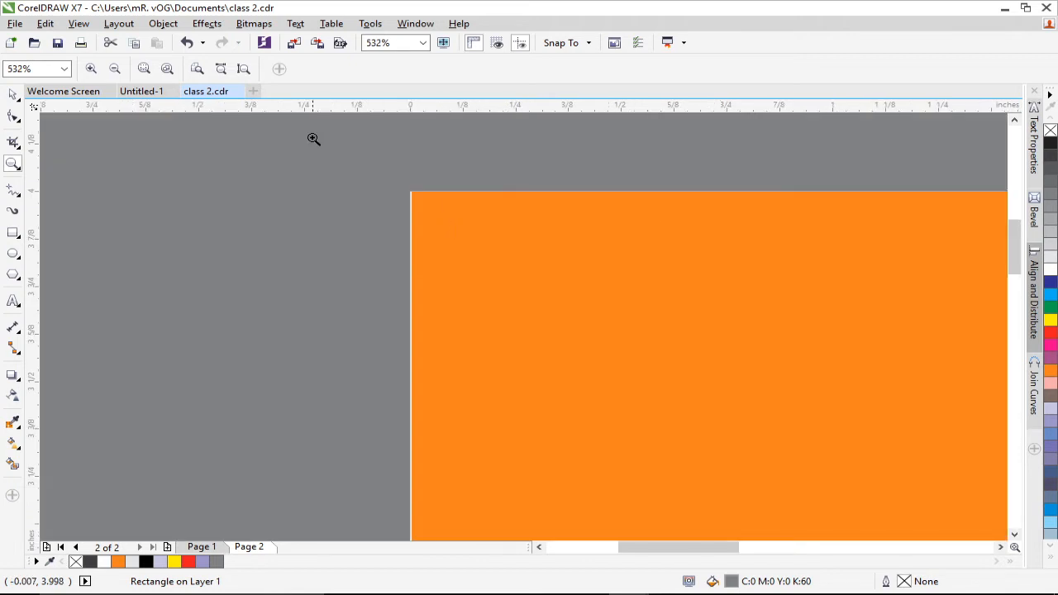
click(116, 71)
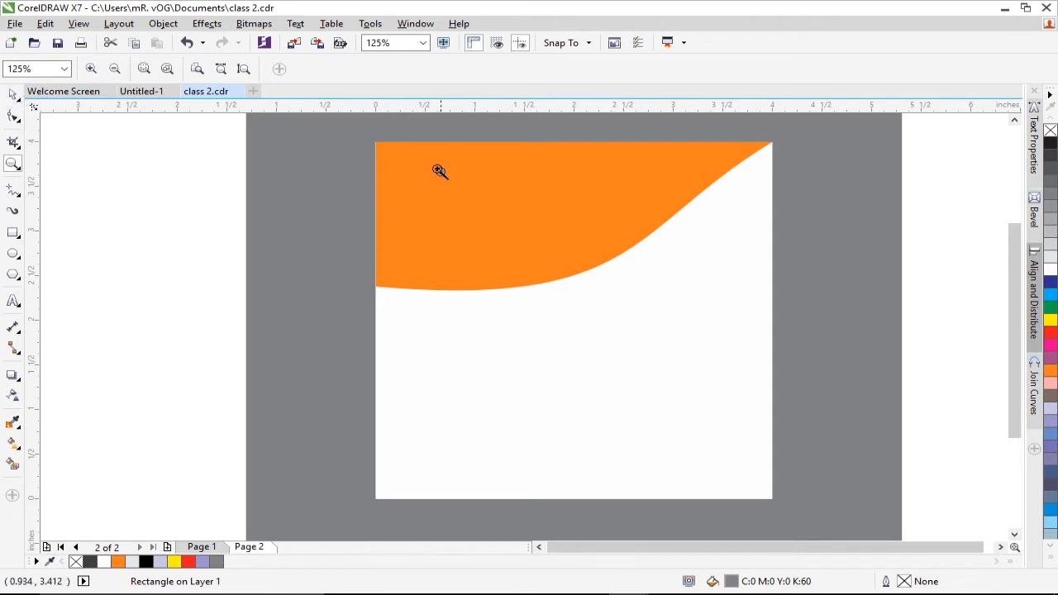
drag(368, 137, 459, 312)
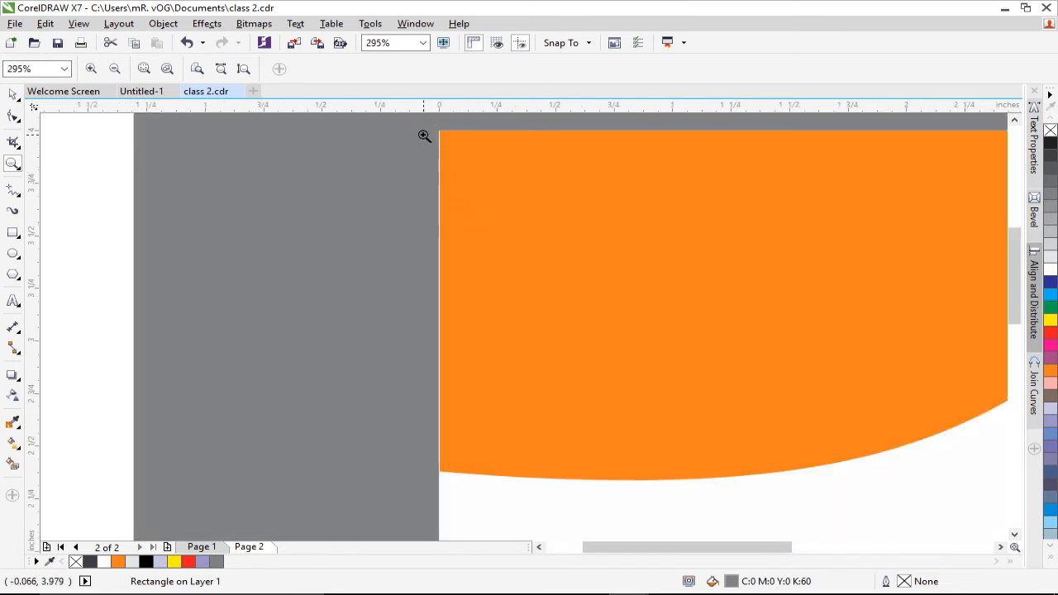
drag(438, 134, 515, 185)
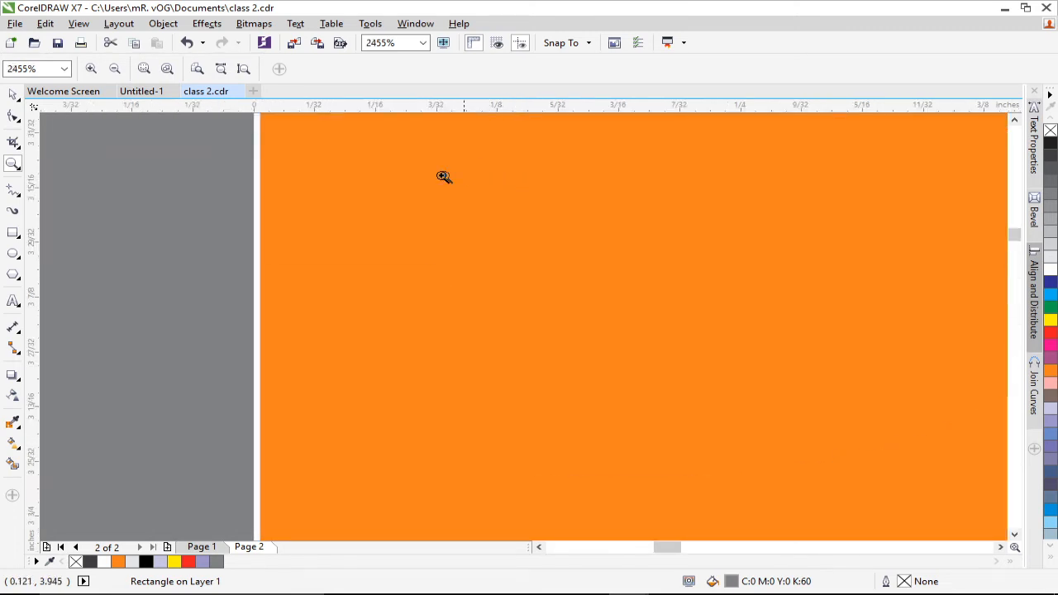
click(14, 96)
click(15, 117)
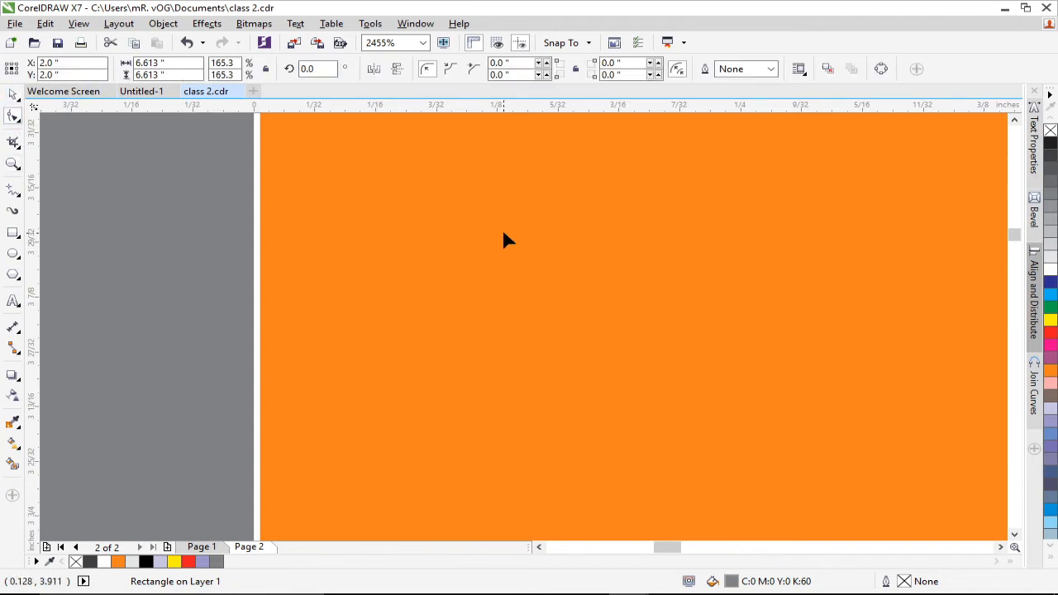
click(468, 228)
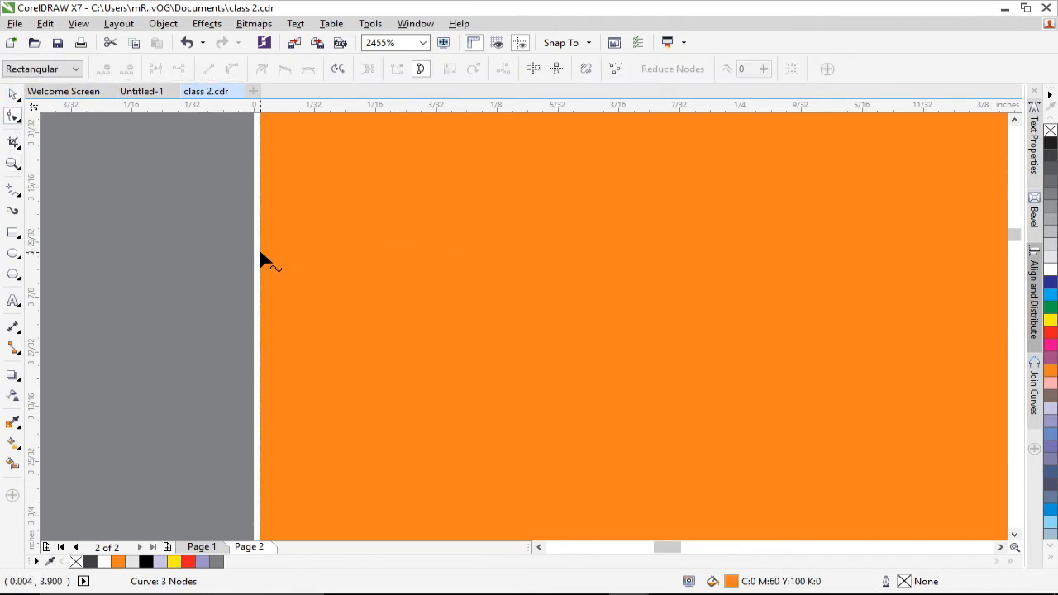
drag(260, 254, 254, 253)
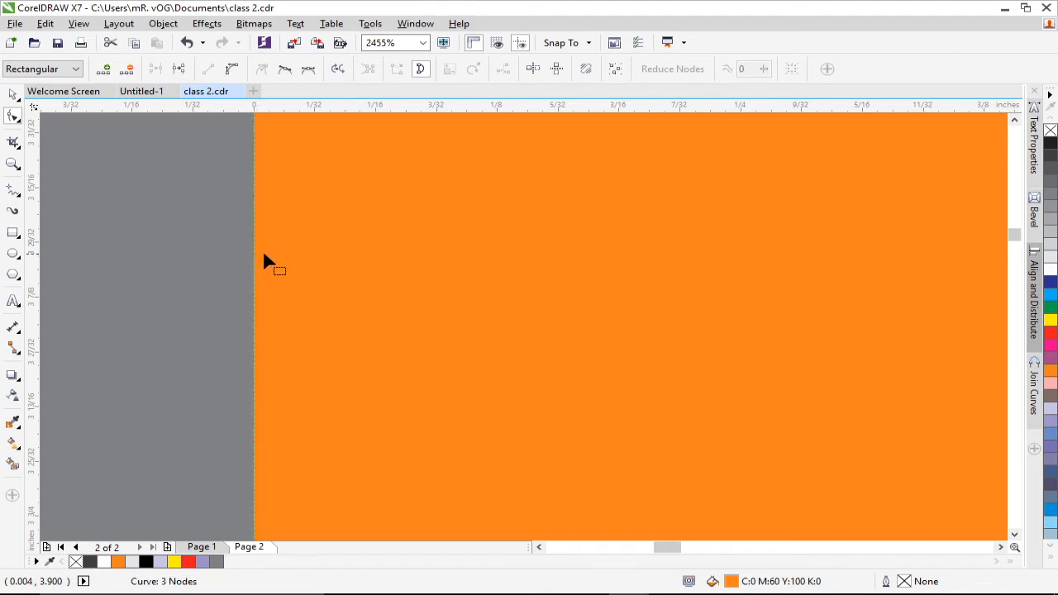
click(13, 93)
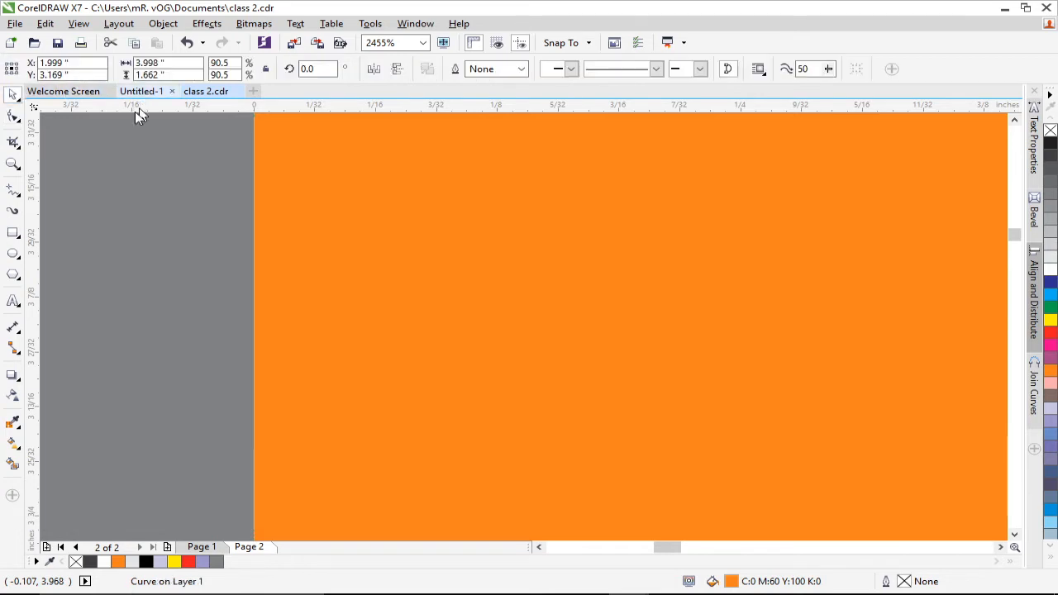
Return the view to the whole page, panning it slightly with the Pan tool and zooming out to 62%.
click(13, 164)
click(115, 69)
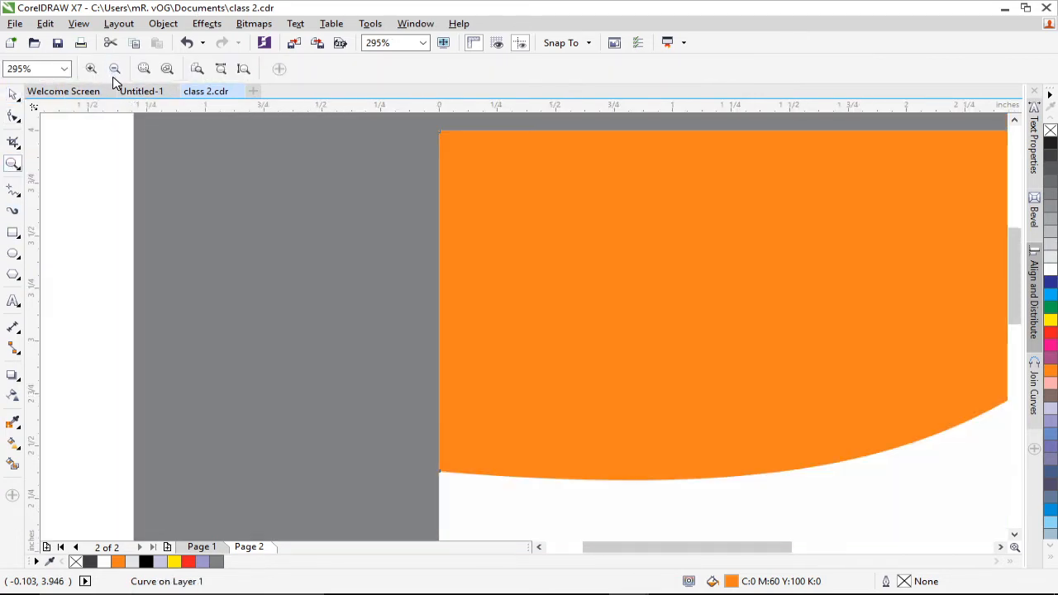
click(115, 70)
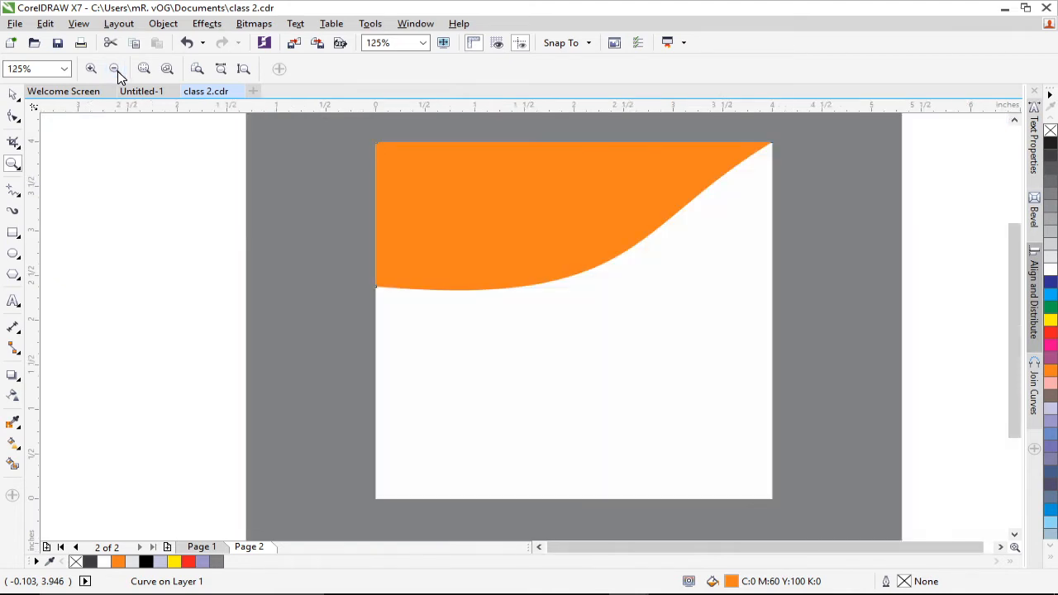
click(16, 94)
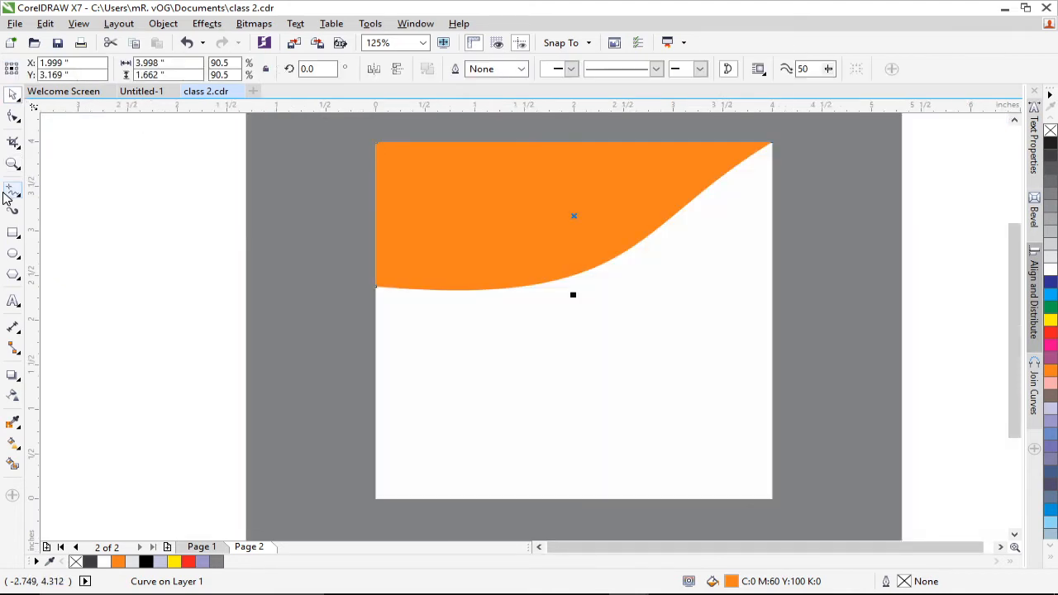
click(22, 173)
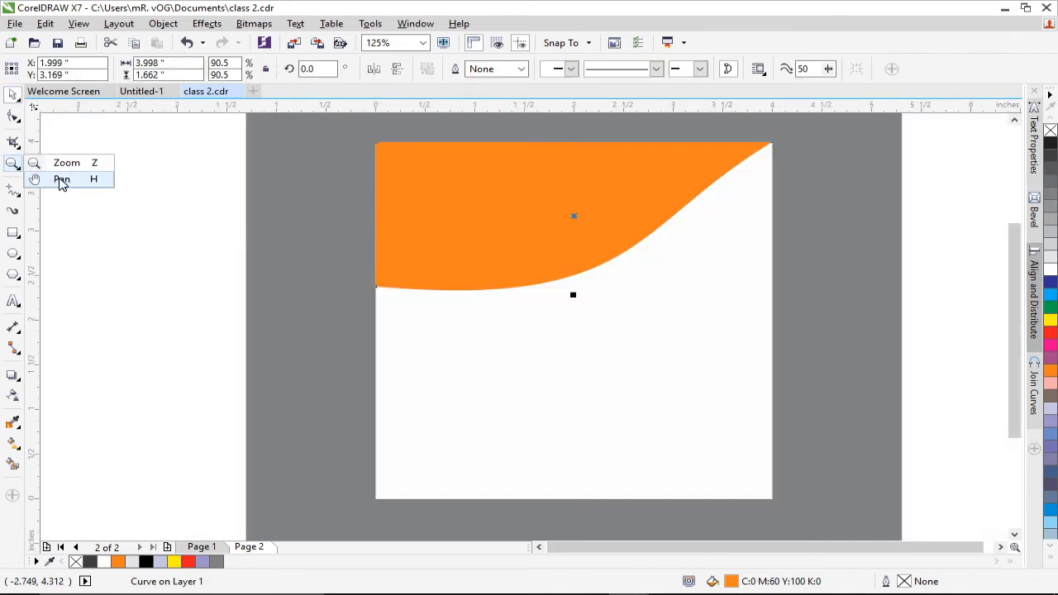
click(58, 179)
mouse_move(190, 218)
mouse_down()
mouse_move(329, 234)
mouse_move(22, 230)
mouse_move(456, 220)
mouse_move(482, 190)
mouse_move(391, 204)
mouse_move(286, 196)
mouse_move(175, 248)
mouse_move(244, 220)
mouse_move(250, 234)
mouse_move(229, 253)
mouse_move(422, 250)
mouse_move(180, 255)
mouse_move(404, 267)
mouse_move(180, 234)
mouse_move(207, 250)
mouse_move(204, 239)
mouse_up()
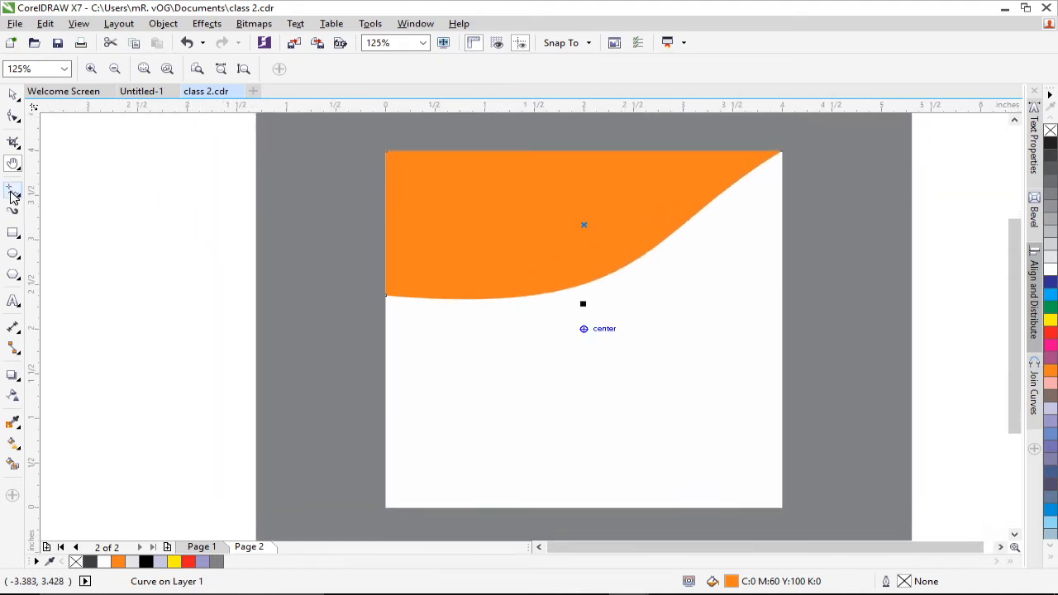
click(13, 194)
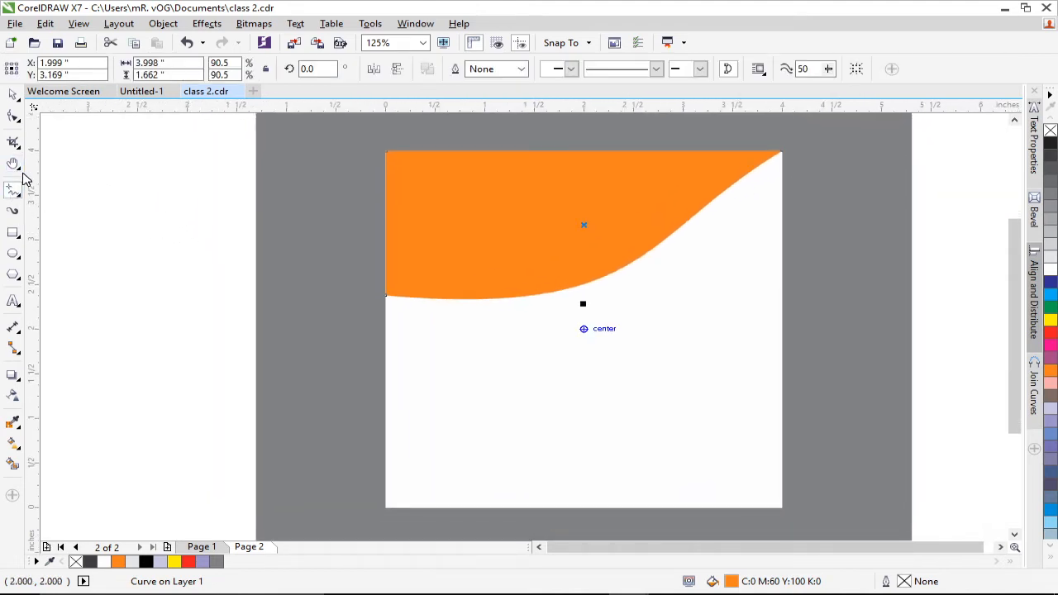
click(19, 170)
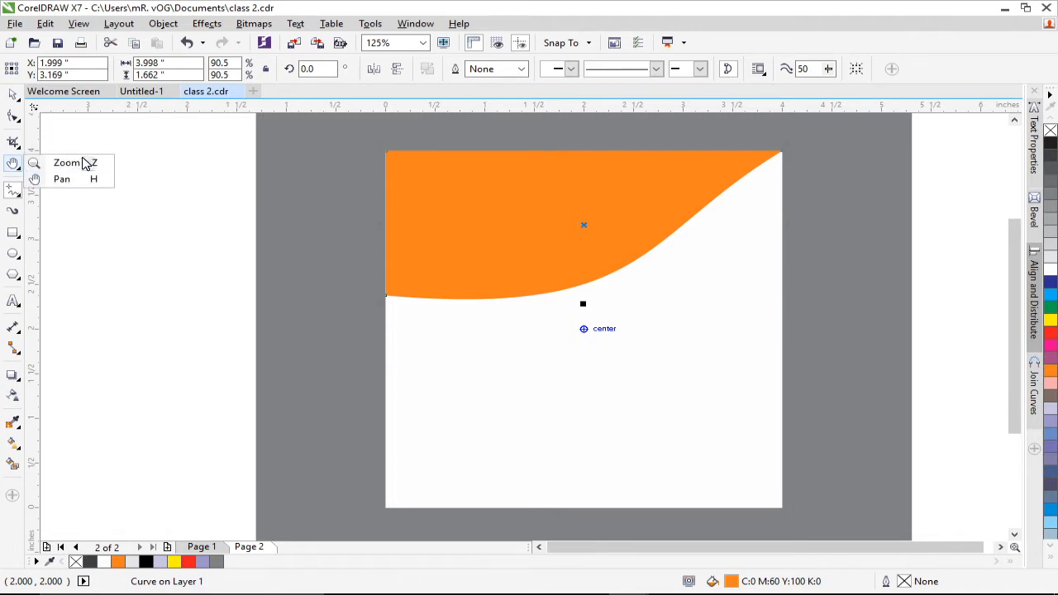
click(85, 164)
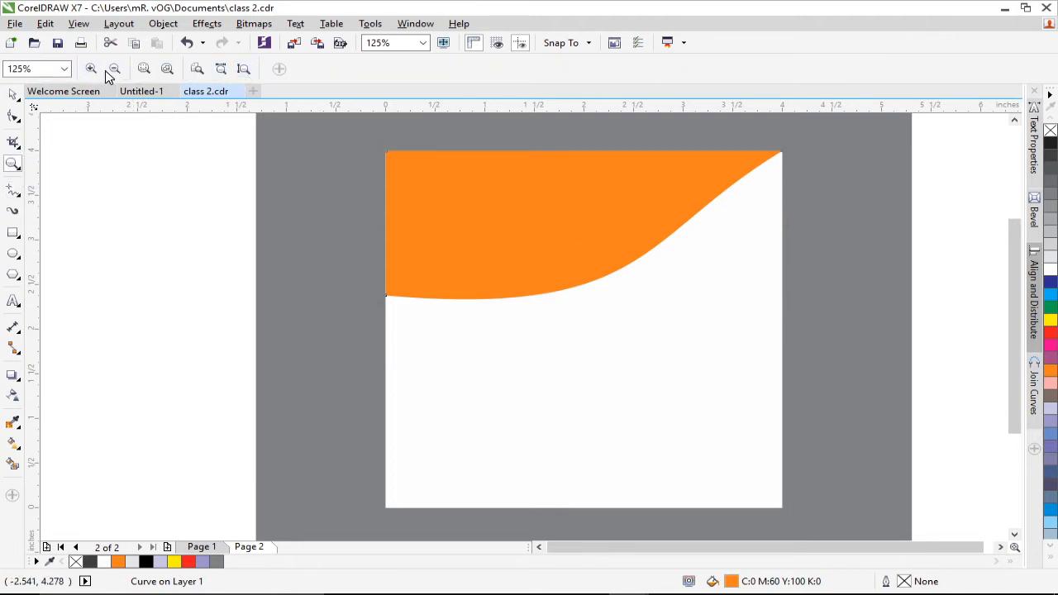
click(115, 69)
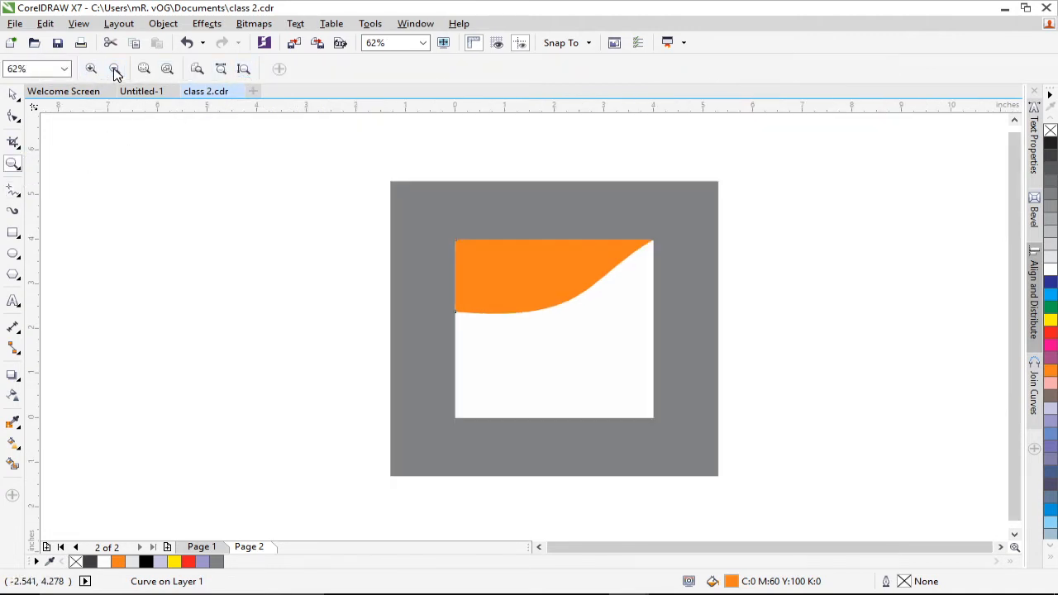
Try the Freehand tool beside the page with a wavy curve about 3.25 inches wide and a horizontal line about 4 inches long, deleting both.
click(16, 195)
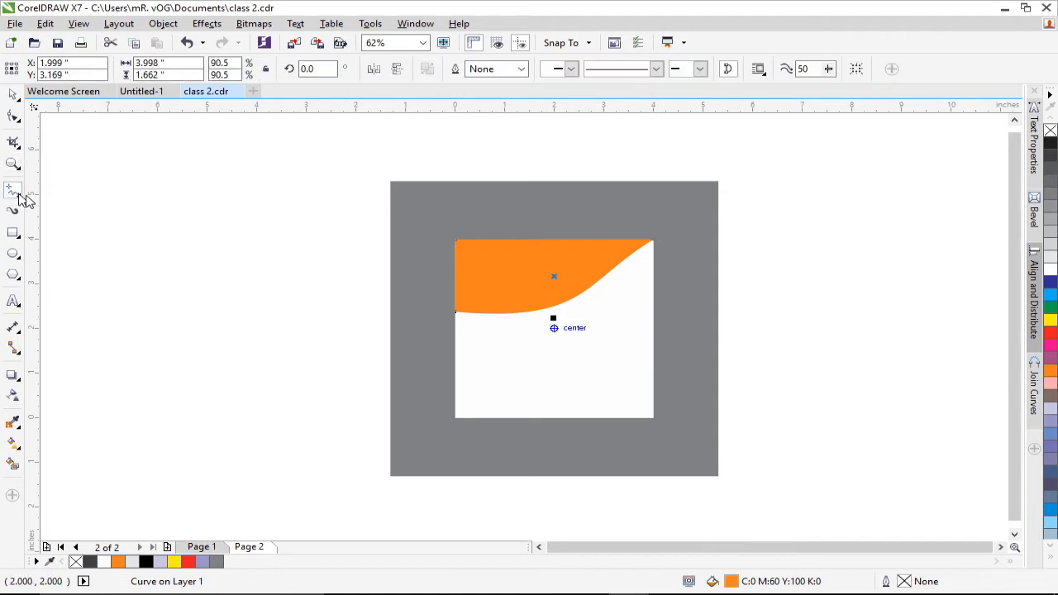
mouse_move(148, 234)
mouse_down()
mouse_move(237, 271)
mouse_move(307, 238)
mouse_up()
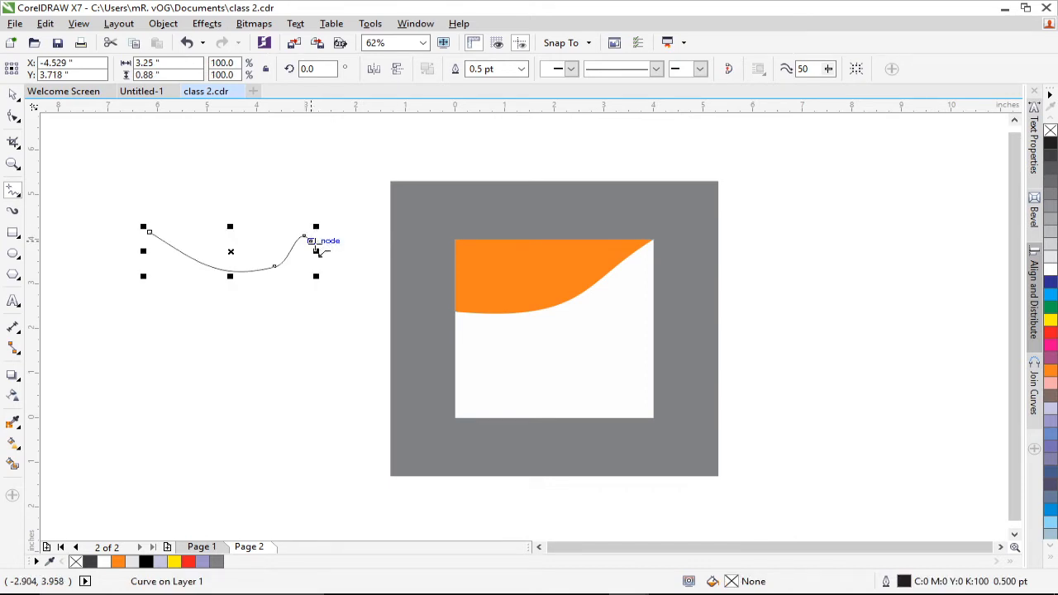
key(Delete)
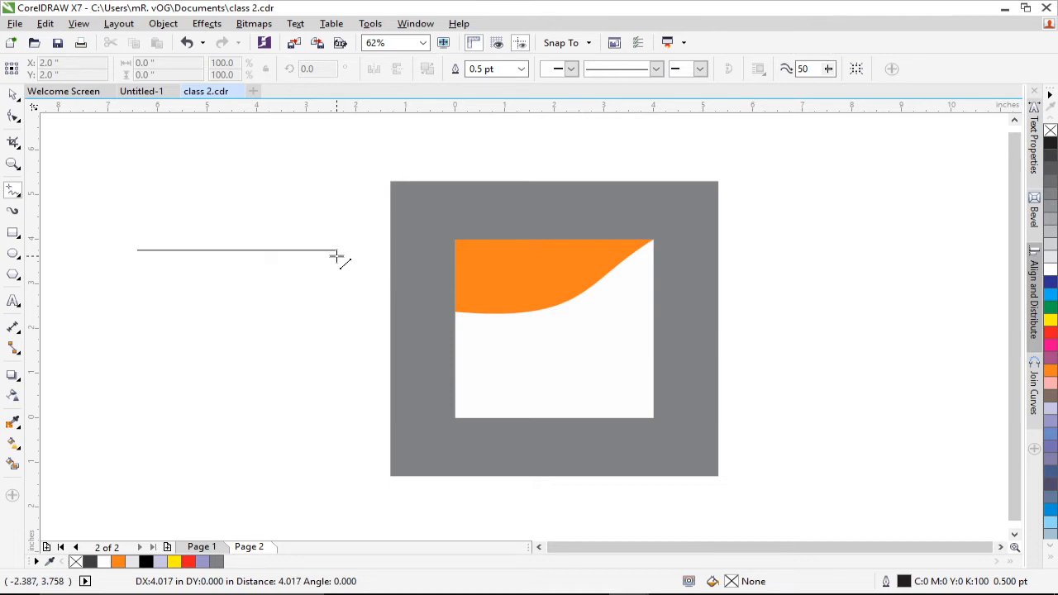
click(336, 253)
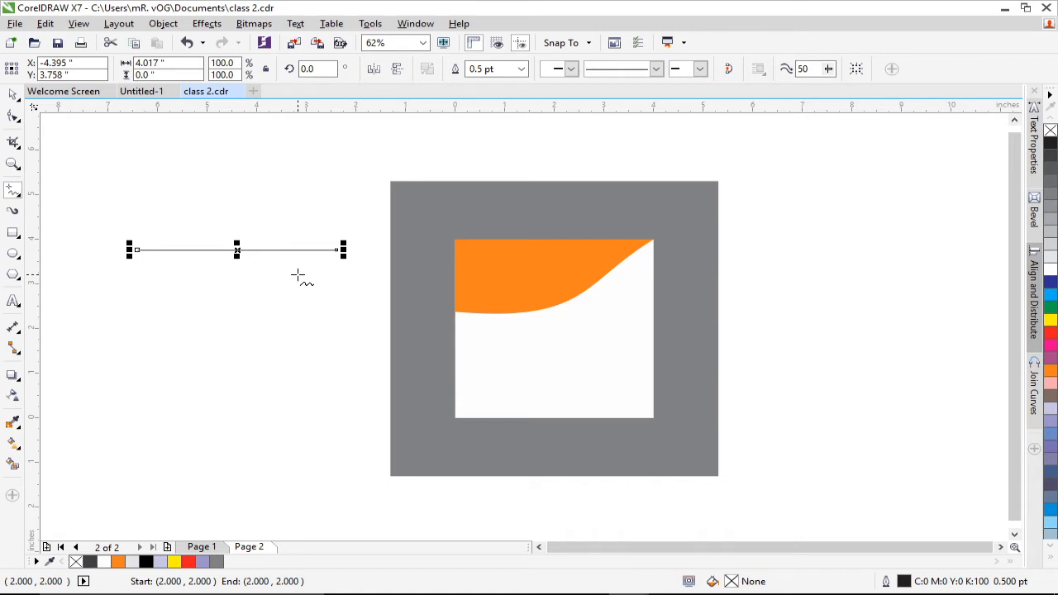
key(Delete)
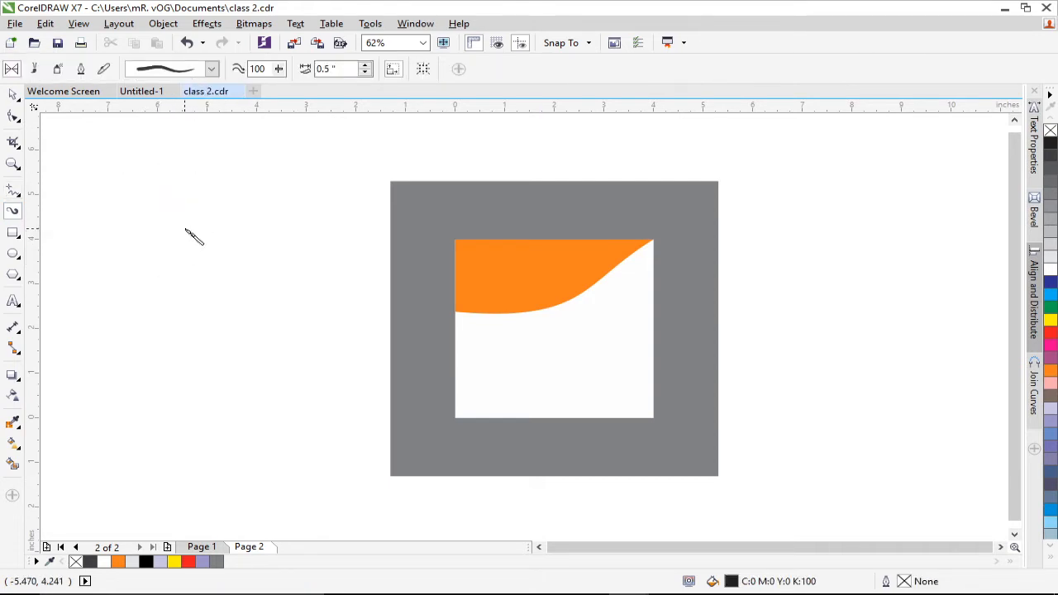
Paint two black preset Artistic Media strokes, 0.5 inch wide, in the blank area beside the page and browse the available stroke presets.
drag(190, 255, 287, 275)
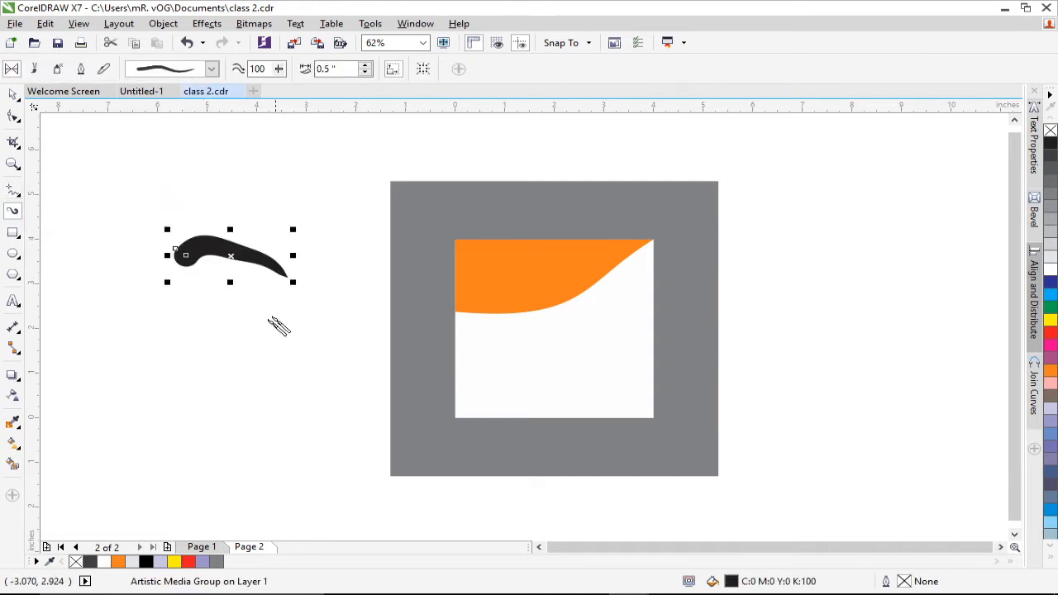
mouse_move(230, 354)
mouse_down()
mouse_move(323, 299)
mouse_move(344, 257)
mouse_up()
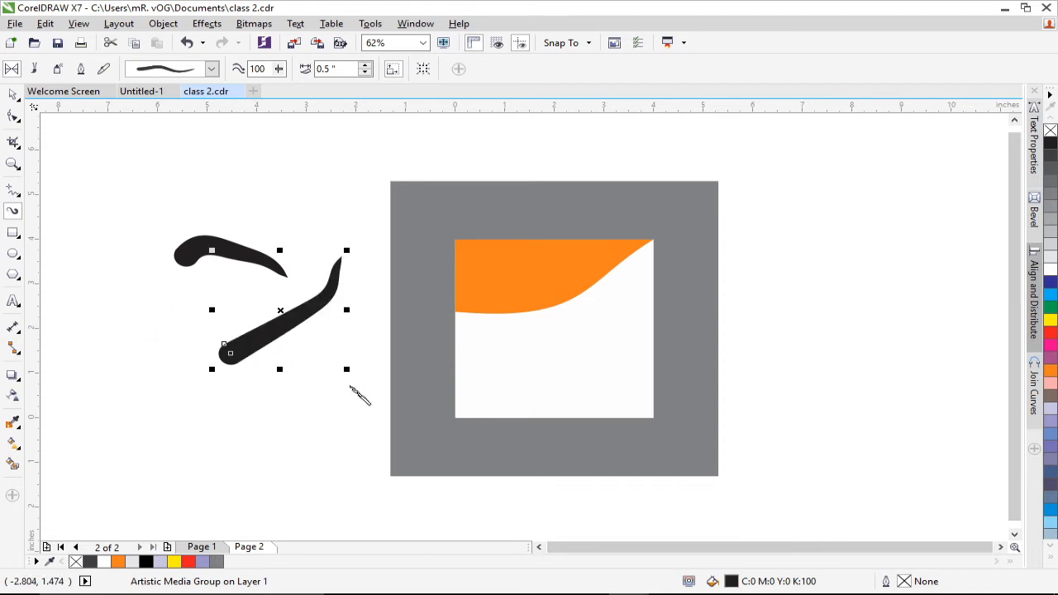
click(212, 69)
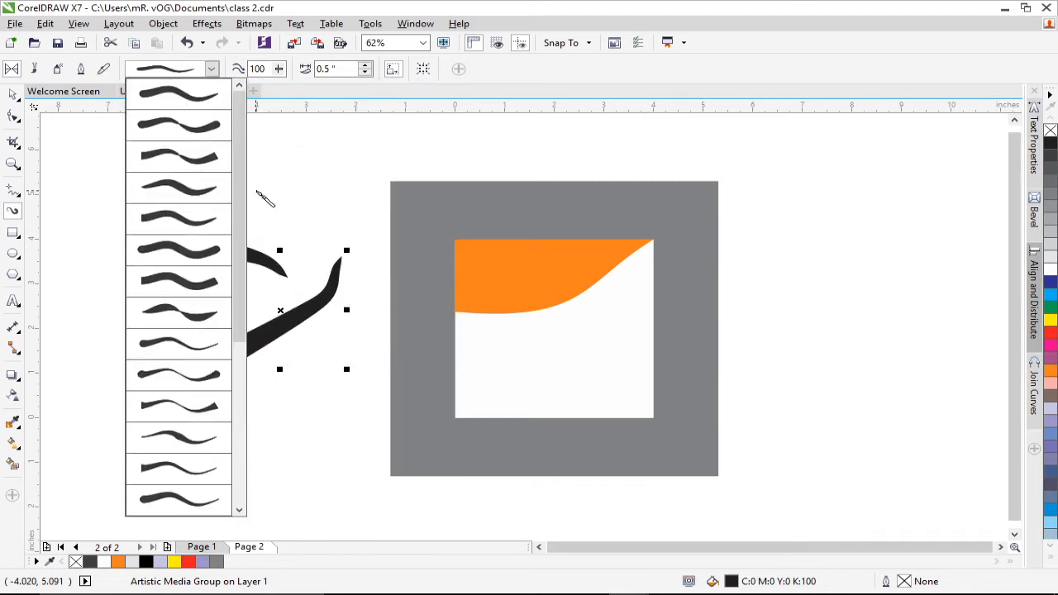
drag(237, 194, 234, 313)
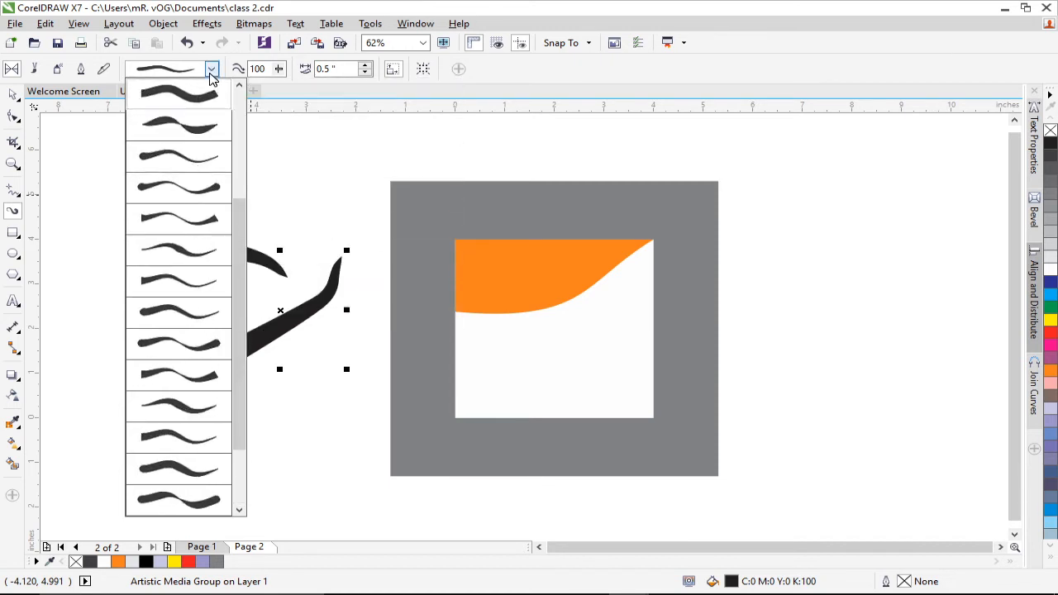
click(212, 70)
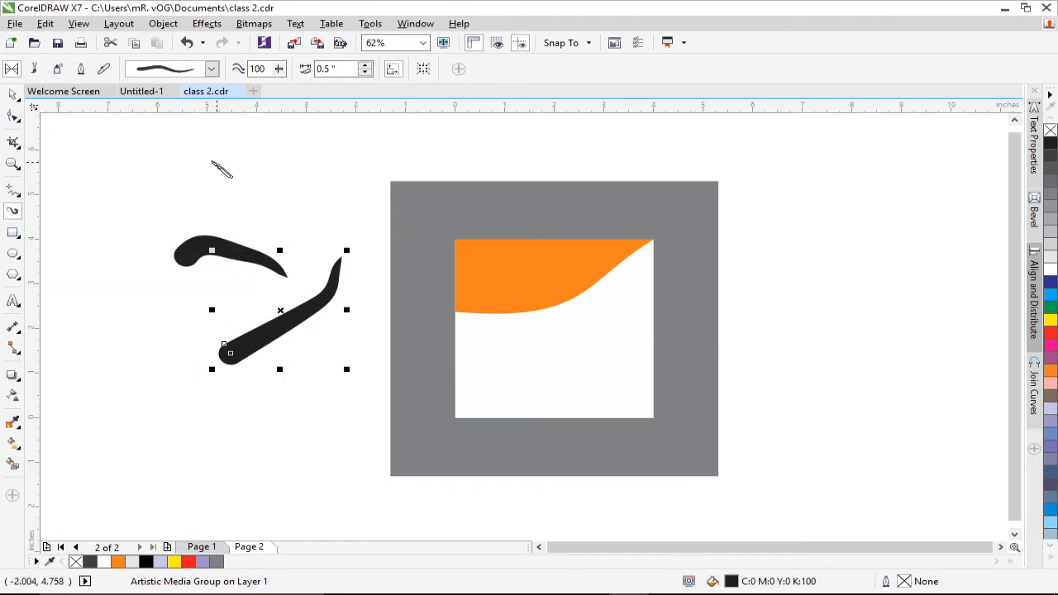
Draw a wide ellipse about 2.5 by 1.4 inches, a 1.7-inch circle and a tall ellipse about 1.15 by 1.6 inches left of the page.
click(13, 254)
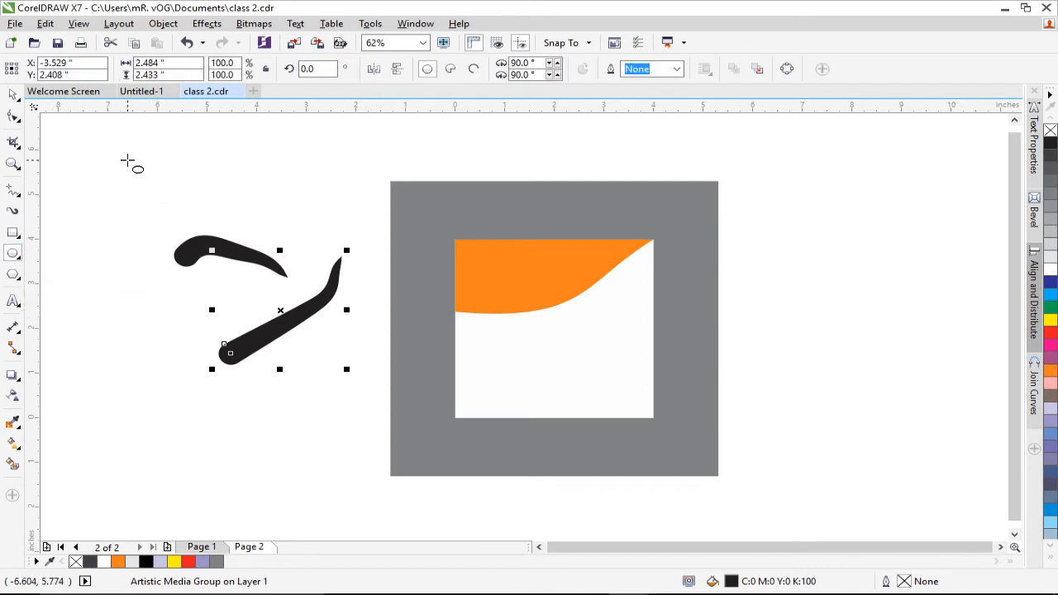
drag(128, 160, 247, 220)
drag(253, 223, 256, 225)
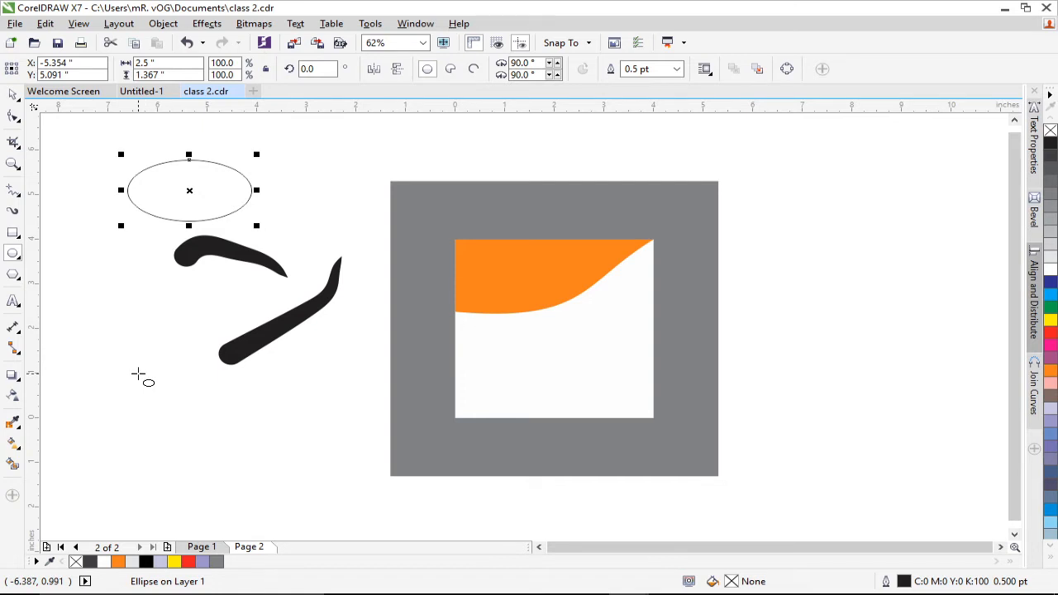
drag(138, 374, 222, 452)
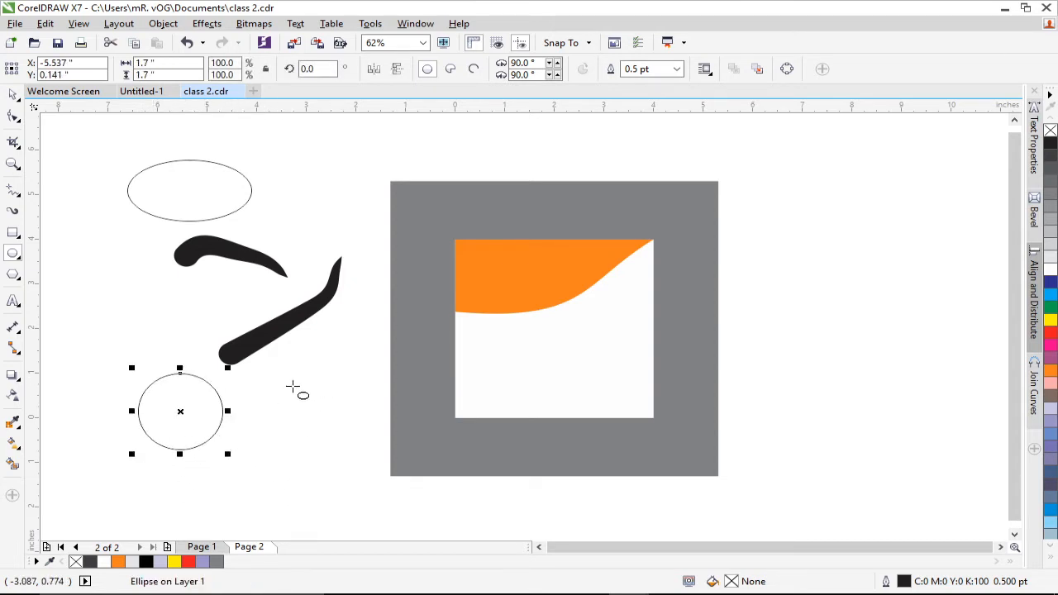
drag(282, 387, 345, 462)
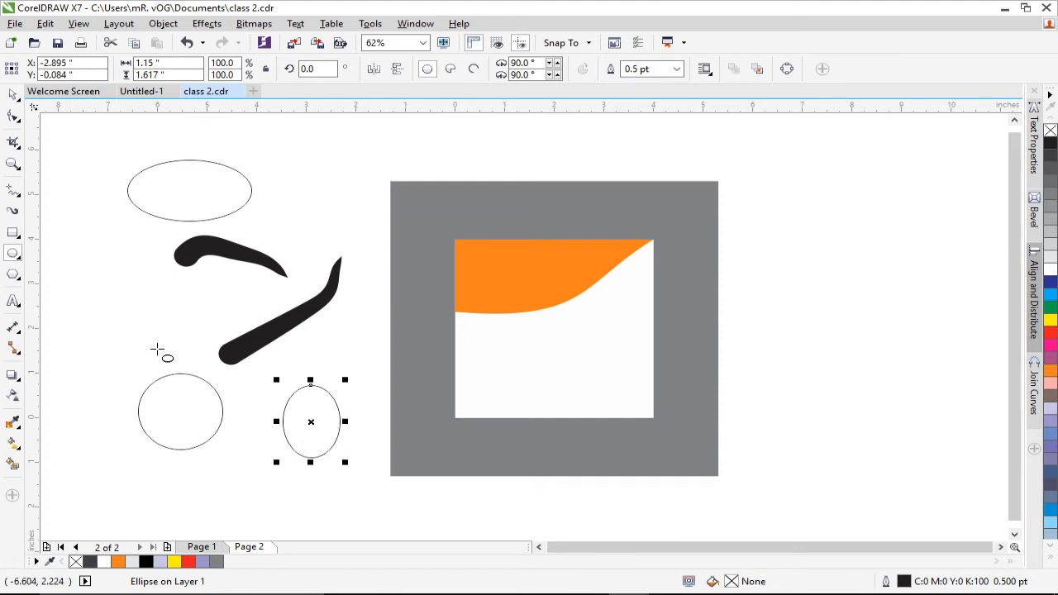
Delete the three ellipses and both black Artistic Media strokes beside the page.
click(12, 94)
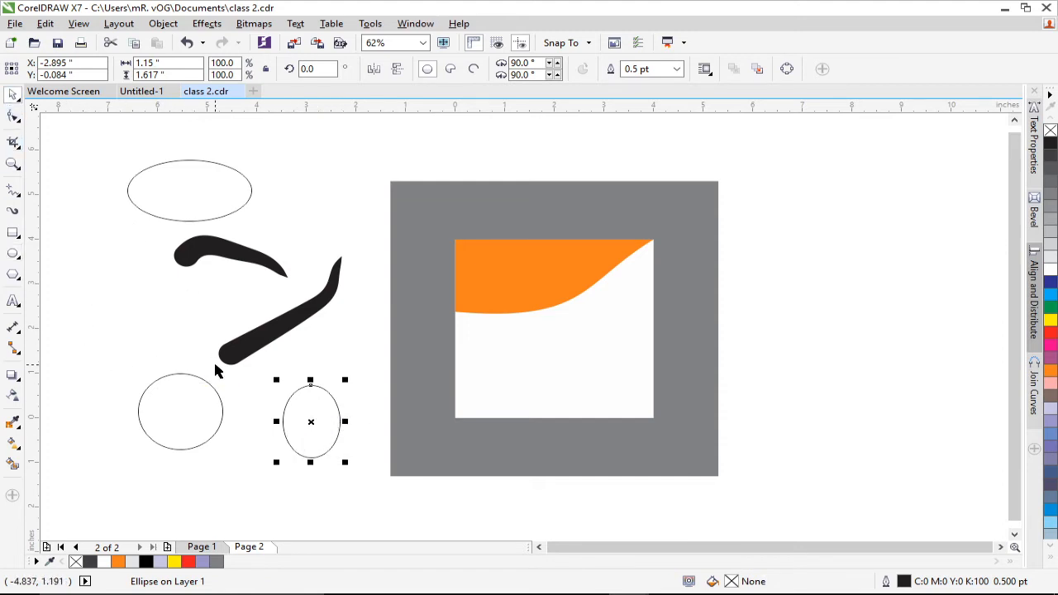
key(Delete)
click(193, 393)
key(Delete)
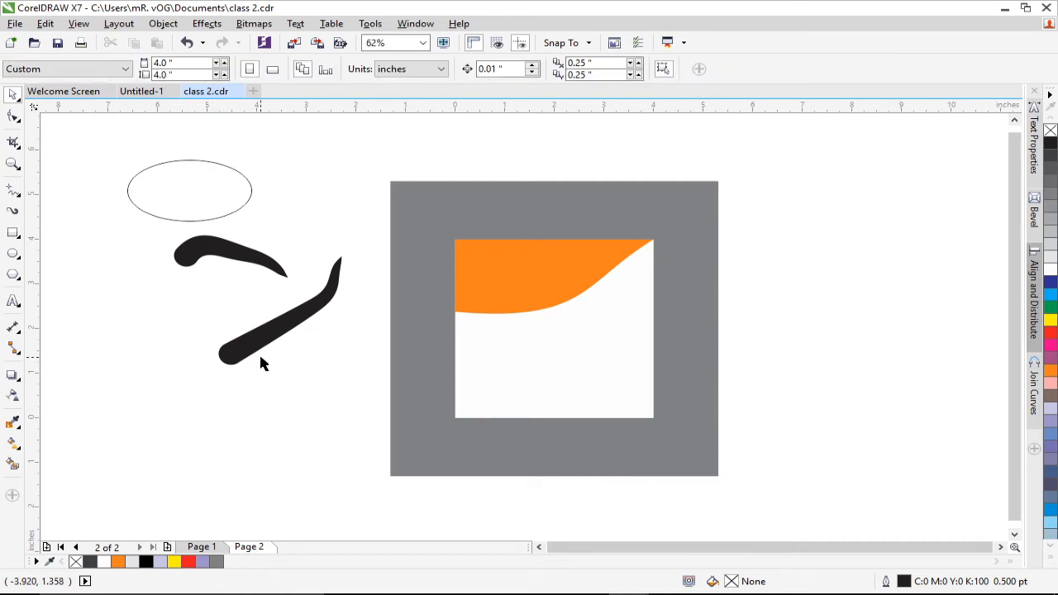
click(277, 343)
key(Delete)
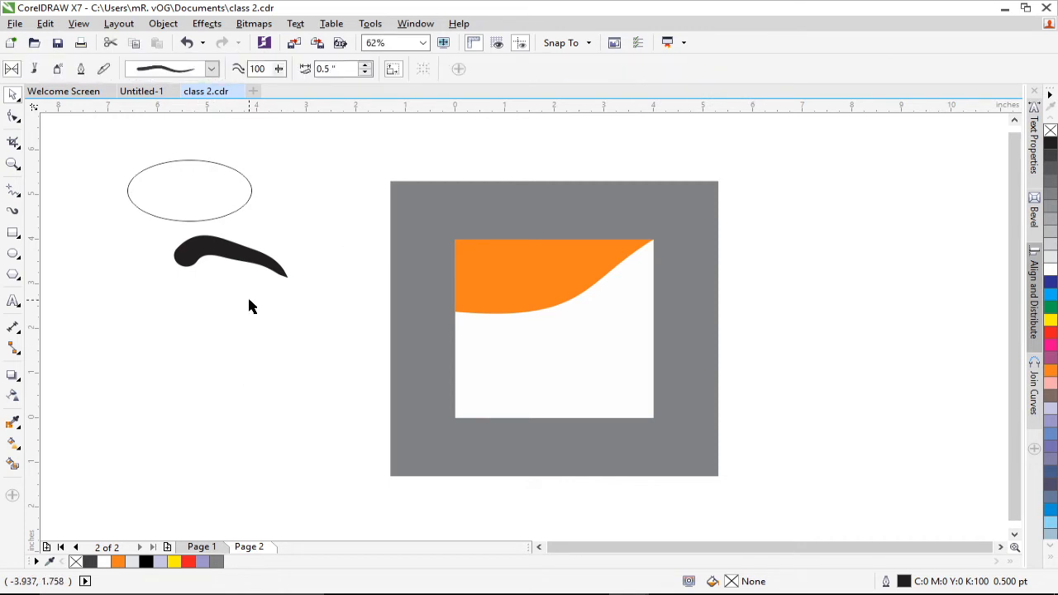
click(228, 246)
key(Delete)
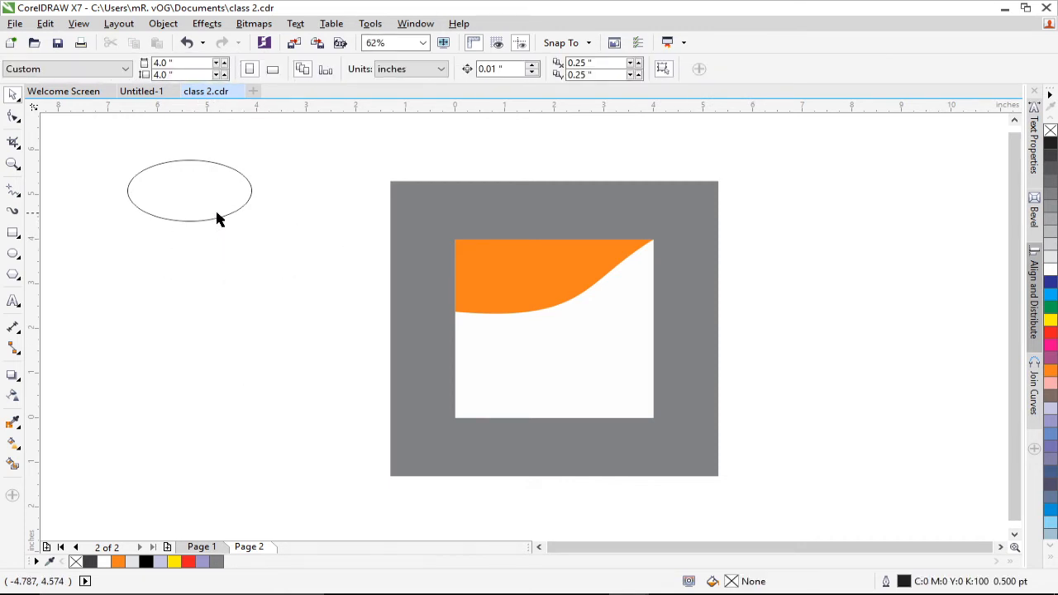
click(216, 215)
key(Delete)
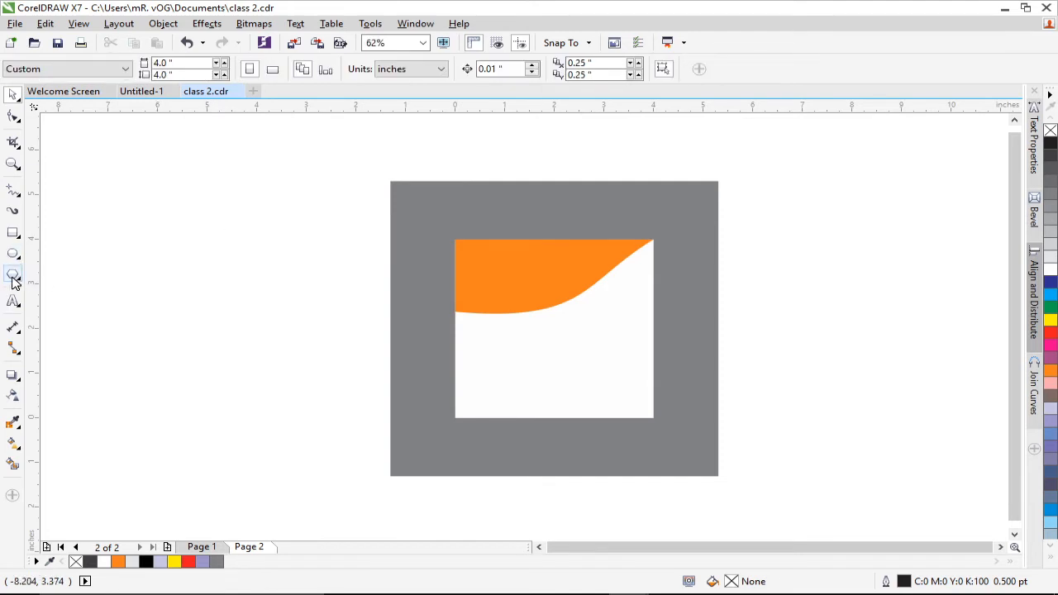
Try the Polygon tool with a five-sided polygon about 2.7 by 2.5 inches left of the page, deleting it.
click(13, 276)
drag(167, 230, 311, 353)
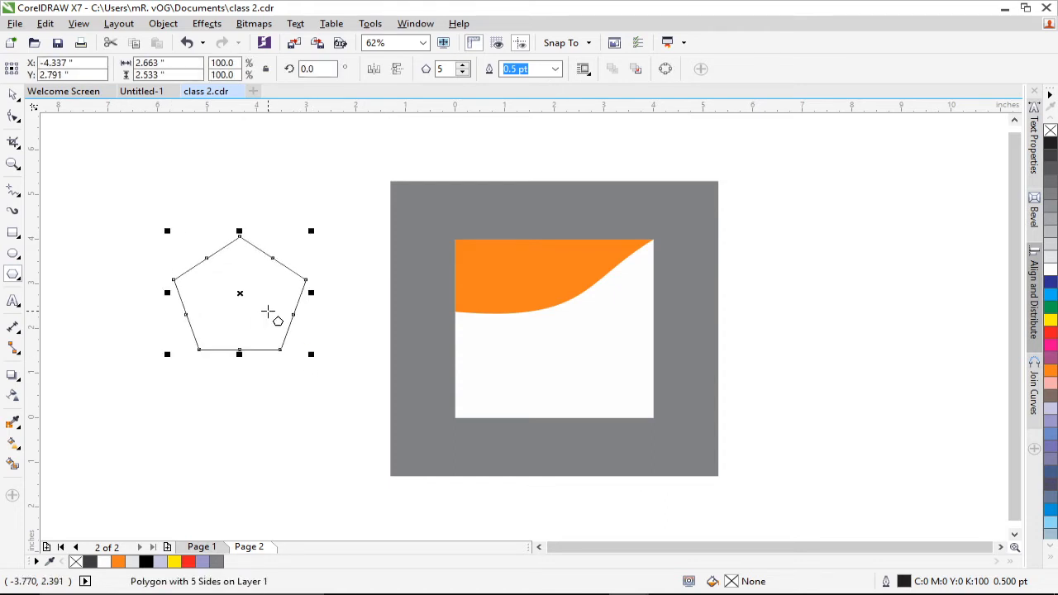
key(Delete)
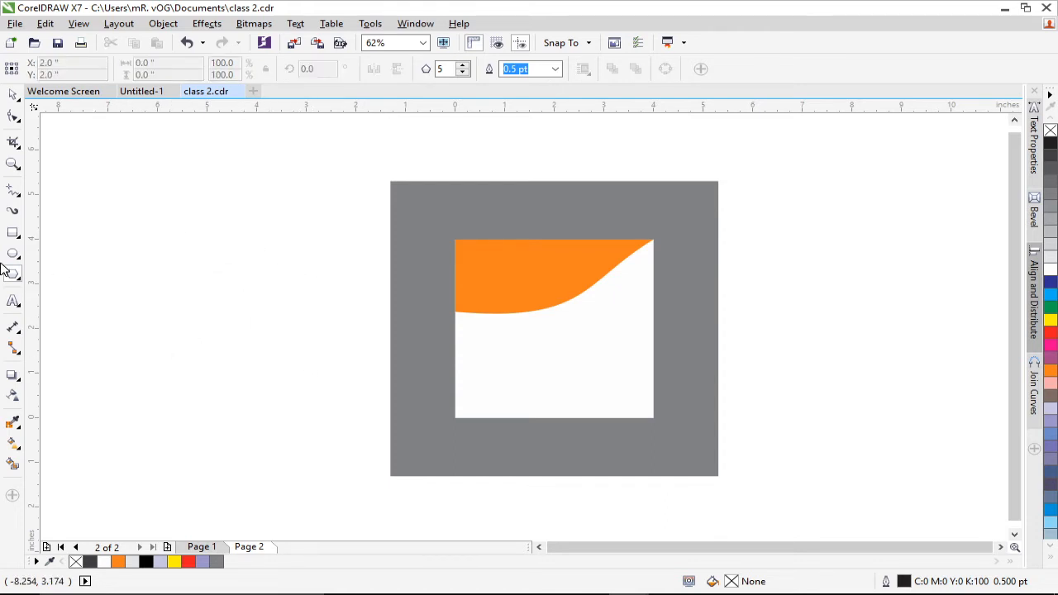
Draw a right-pointing arrow about 1.4 inches square left of the page with Arrow Shapes and browse the available arrow presets.
click(19, 282)
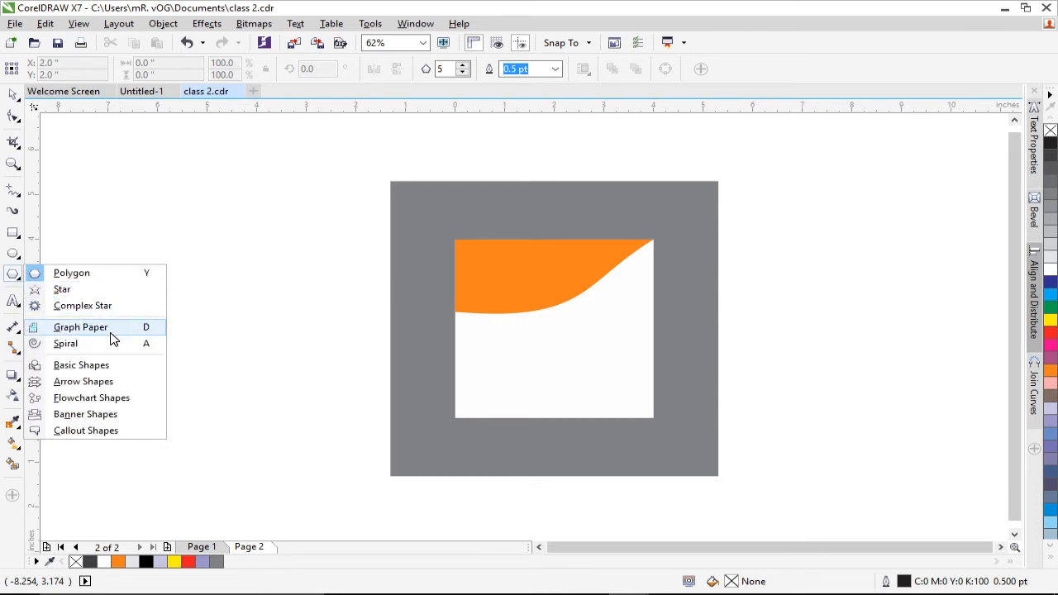
click(126, 389)
drag(177, 238, 258, 311)
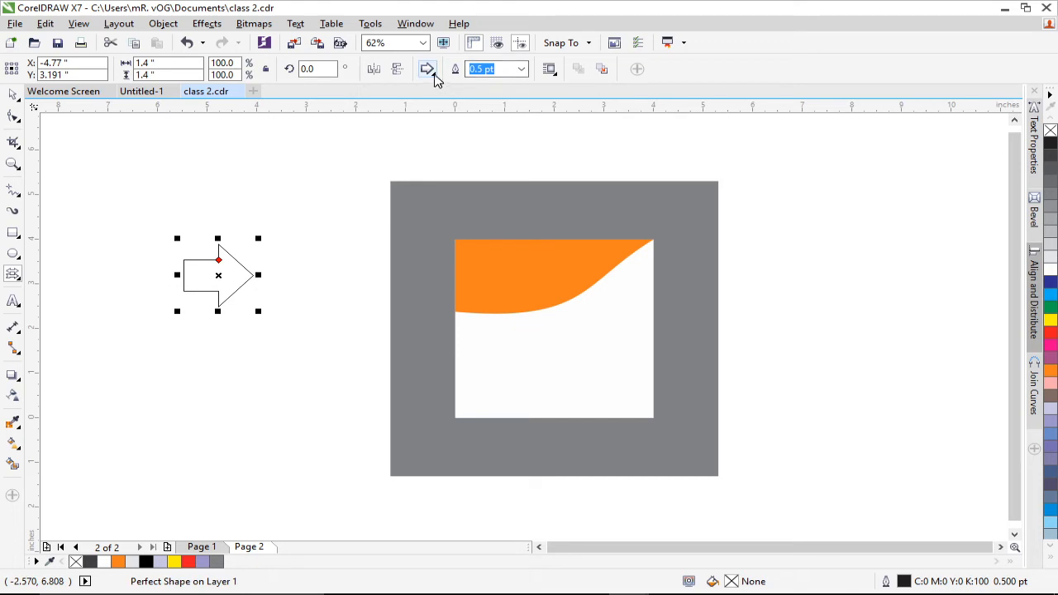
click(436, 77)
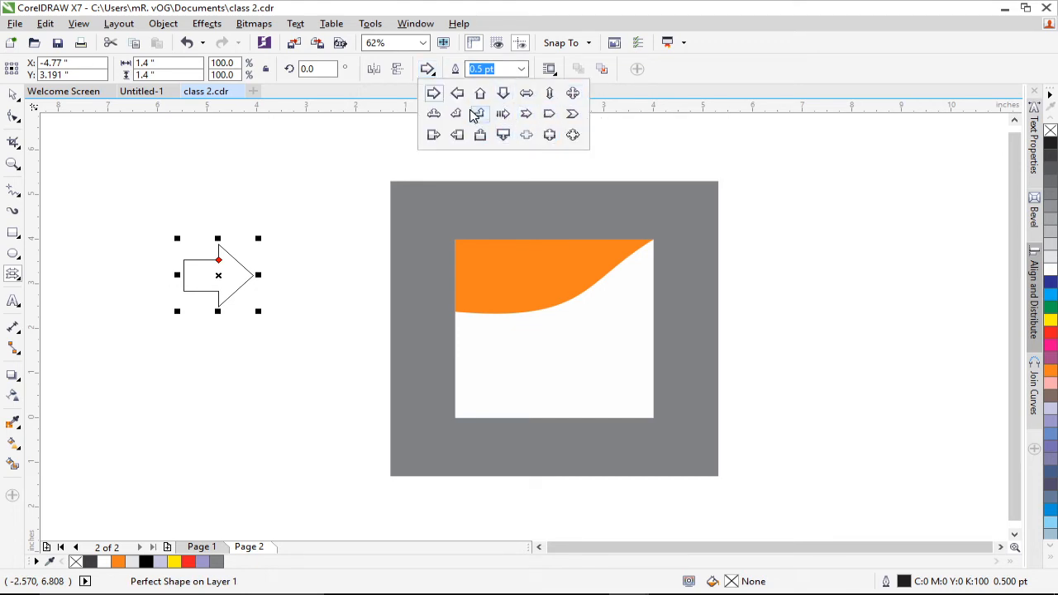
click(304, 218)
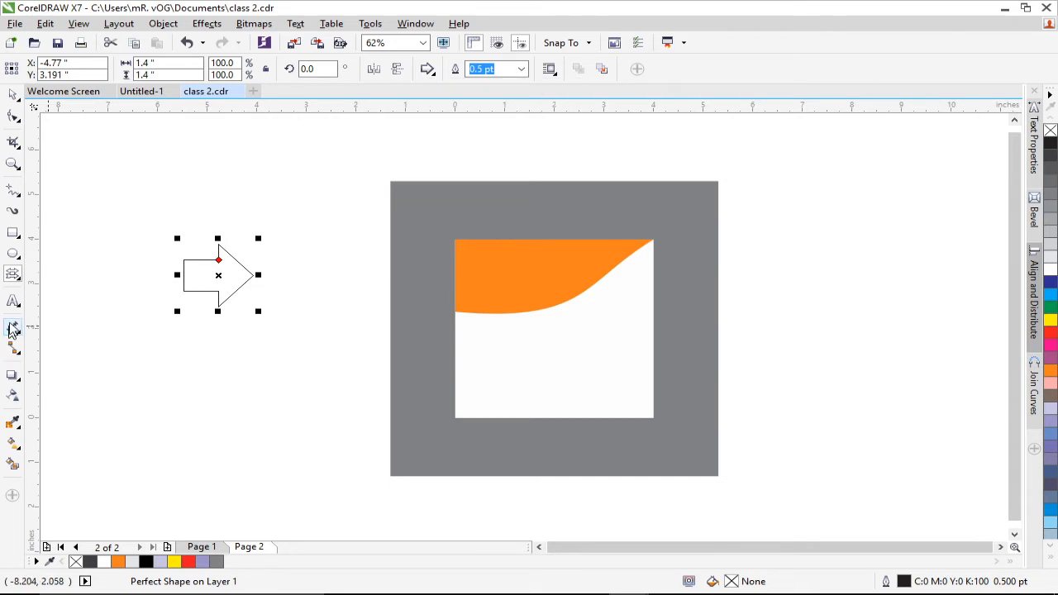
Draw a Flowchart Shapes parallelogram about 2.3 inches in size below the arrow and browse the available flowchart presets.
click(21, 283)
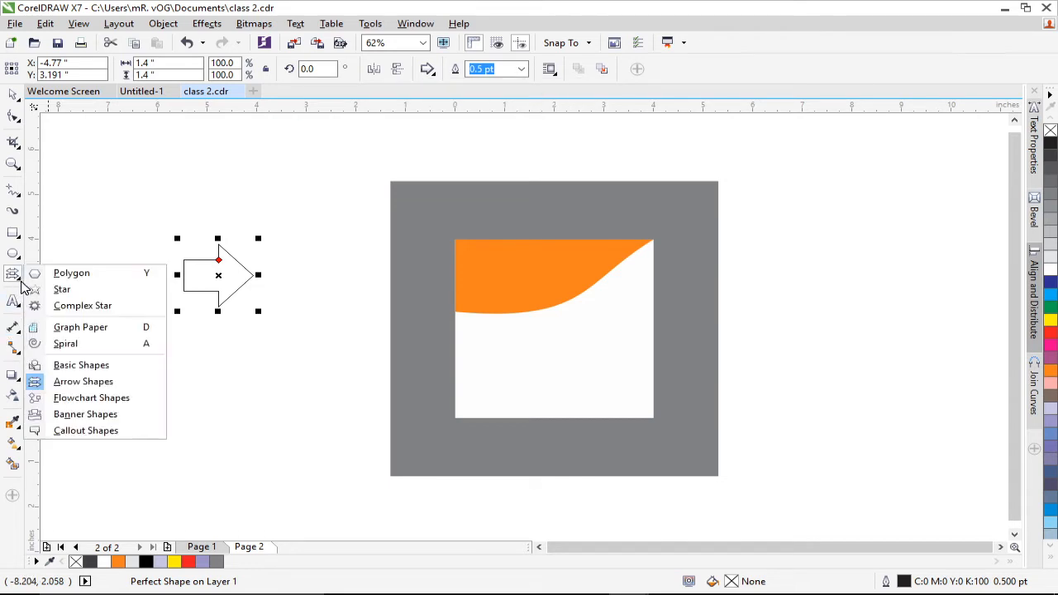
click(127, 408)
drag(196, 362, 322, 477)
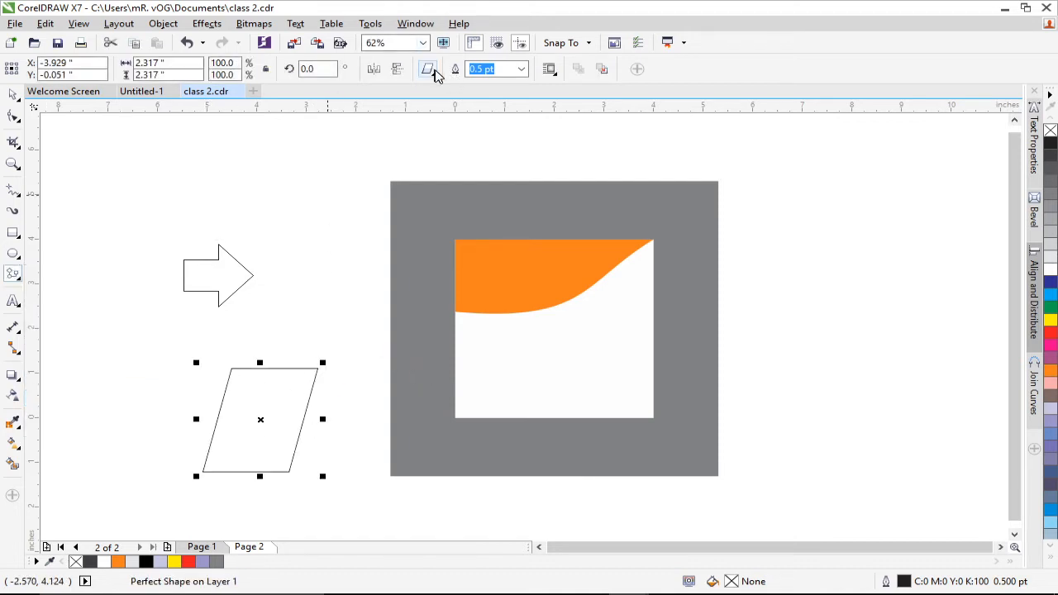
click(436, 73)
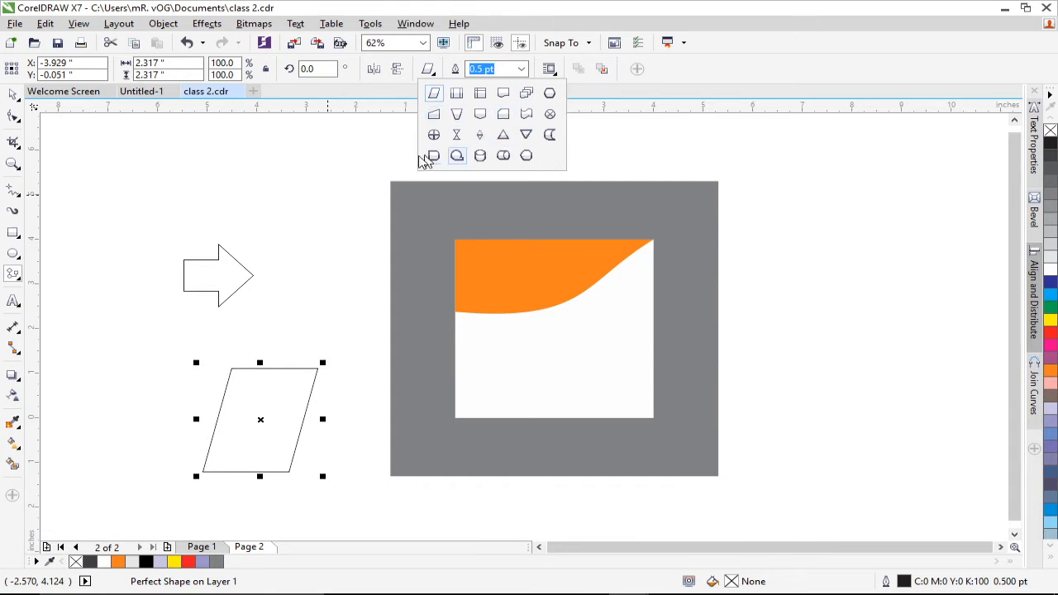
click(299, 168)
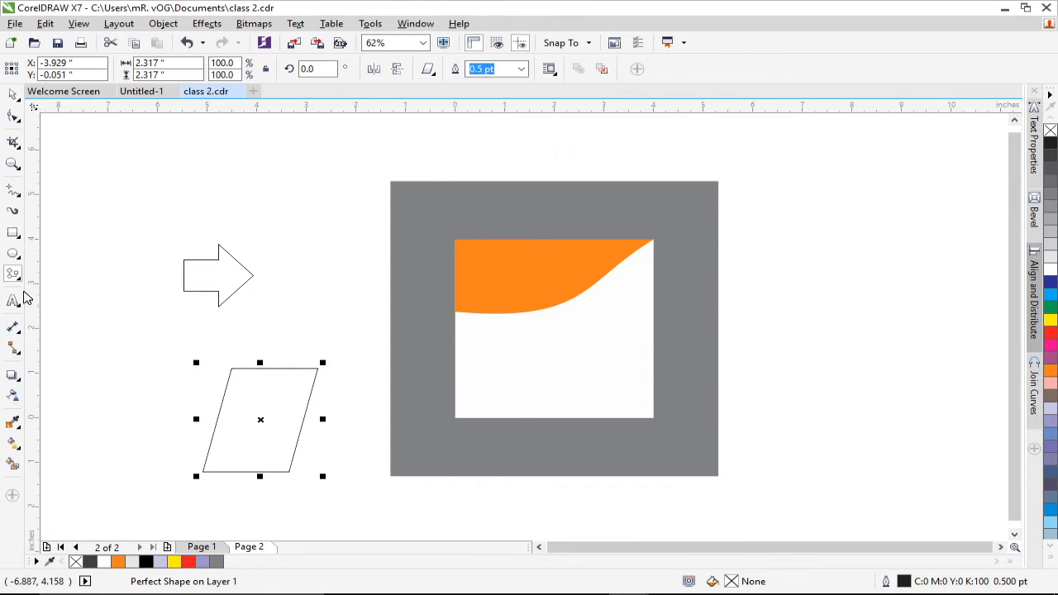
Draw a cloud callout about 2.7 inches wide above the parallelogram and a rounded-rectangle callout about 1.7 inches wide right of the page.
click(19, 280)
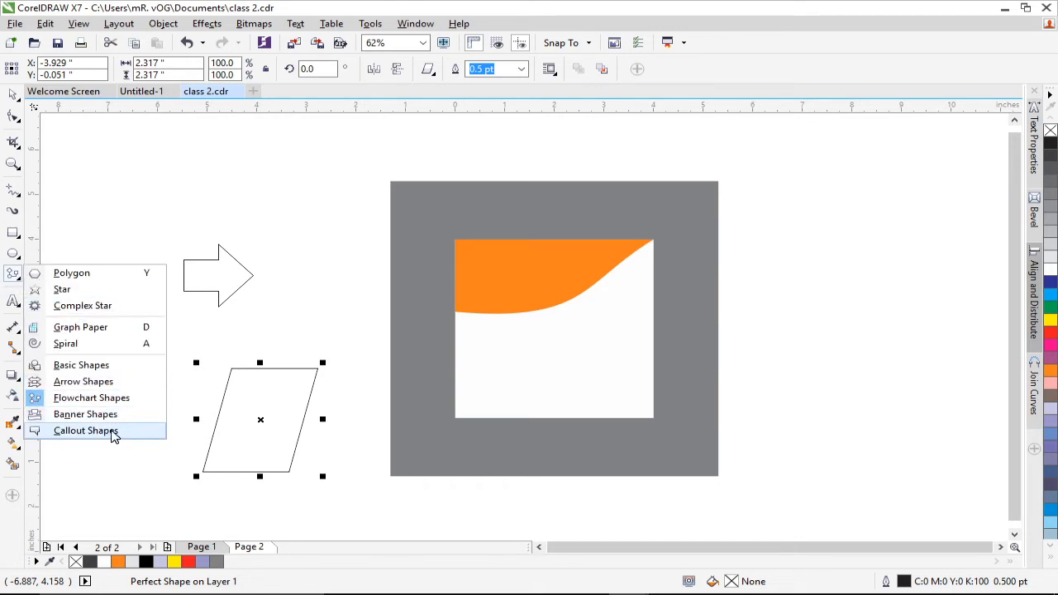
click(114, 431)
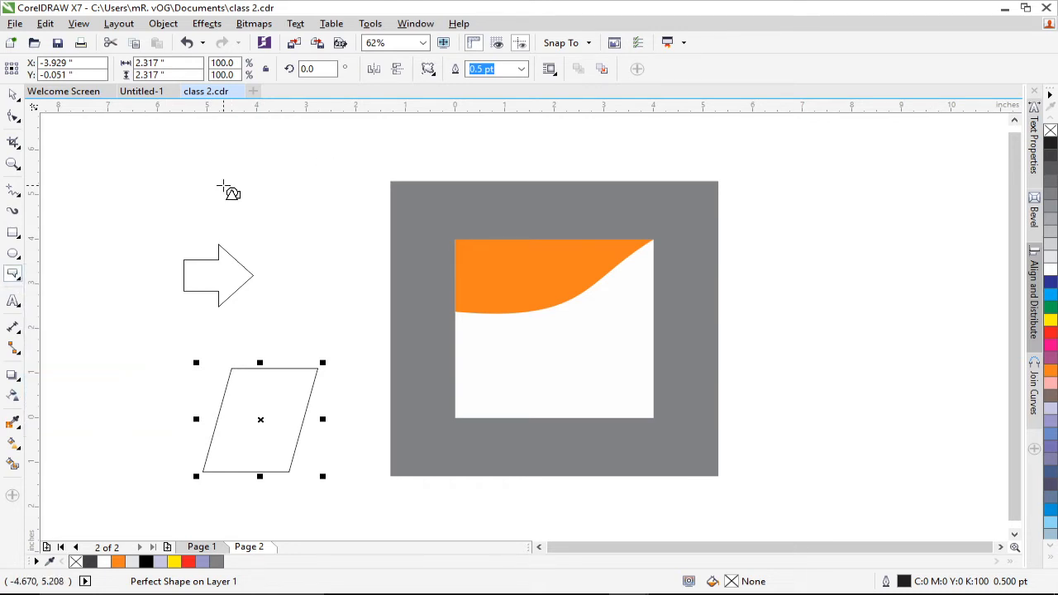
mouse_move(213, 176)
mouse_down()
mouse_move(355, 272)
mouse_move(357, 307)
mouse_up()
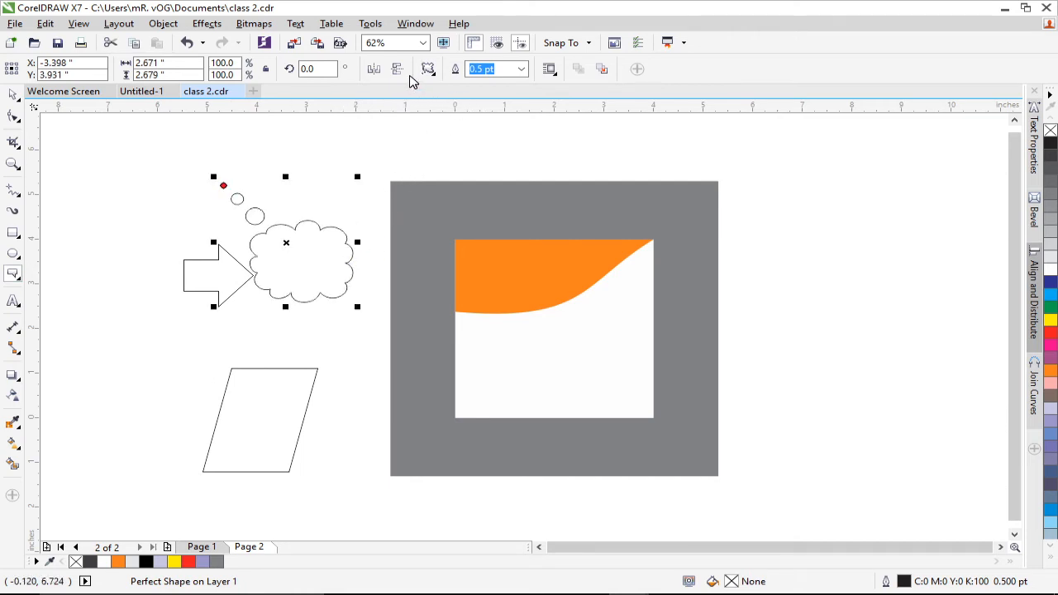
click(429, 70)
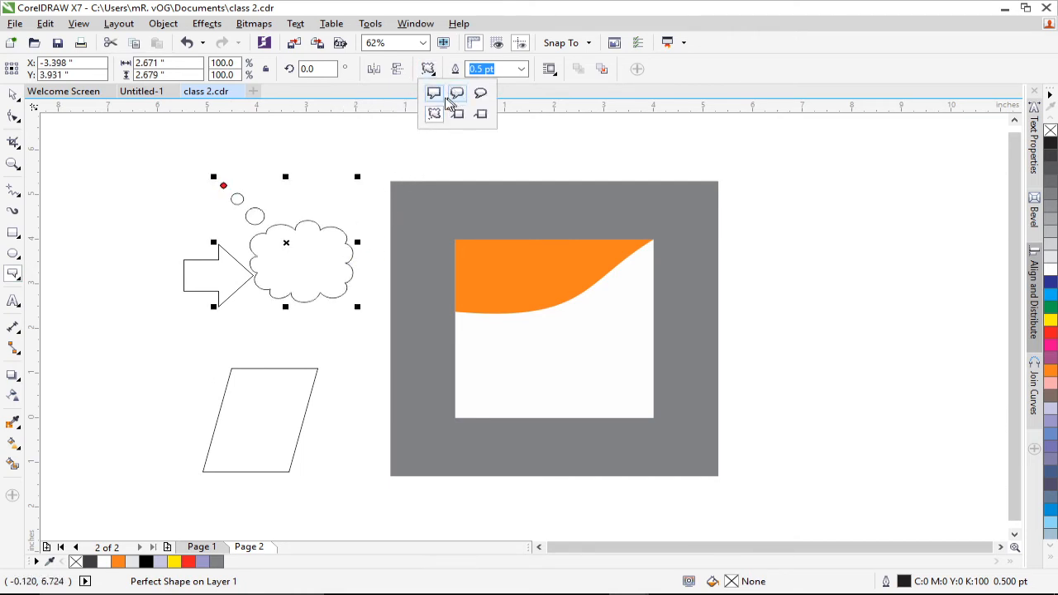
click(457, 94)
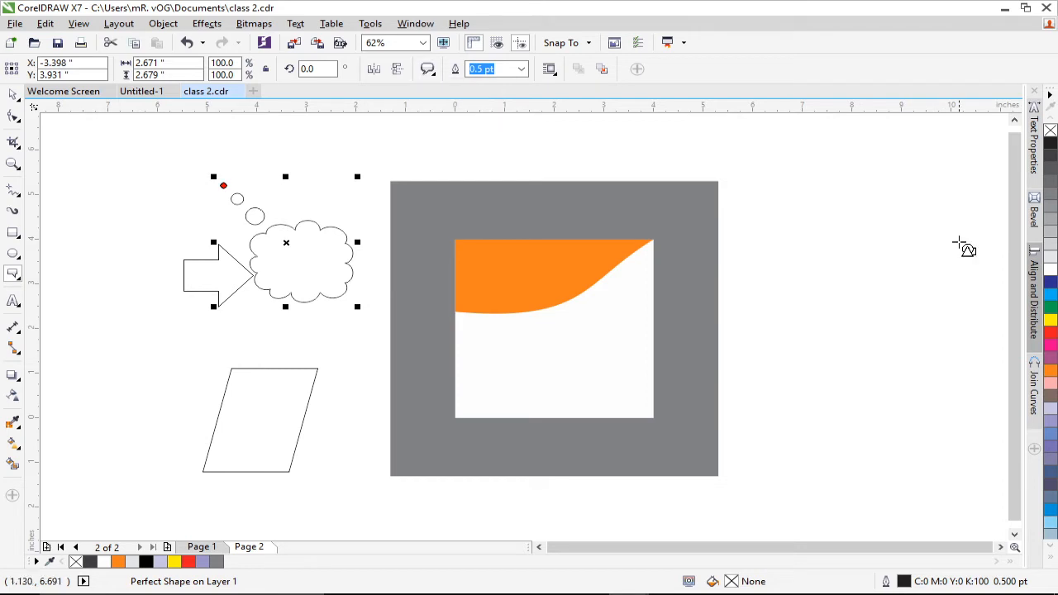
drag(811, 245, 900, 323)
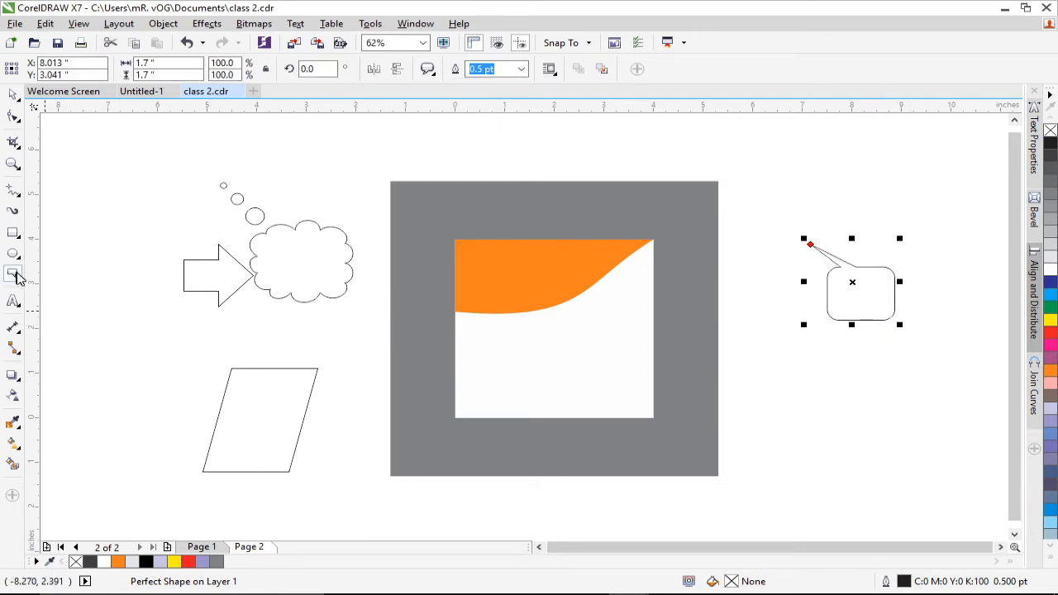
Draw a Banner Shapes explosion burst about 5.15 inches in size around the parallelogram and browse the available banner presets.
click(21, 279)
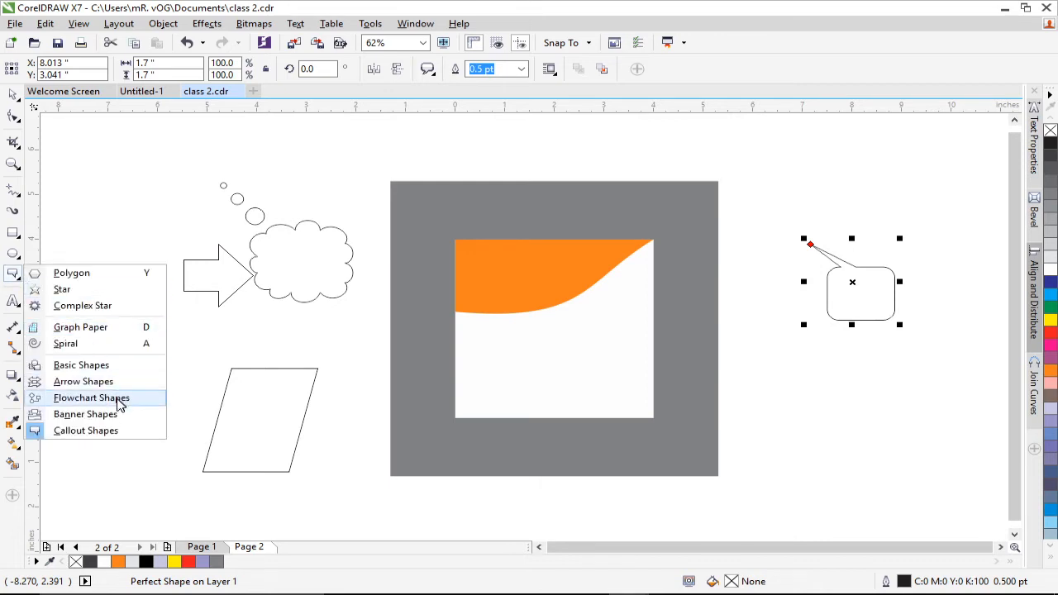
click(116, 422)
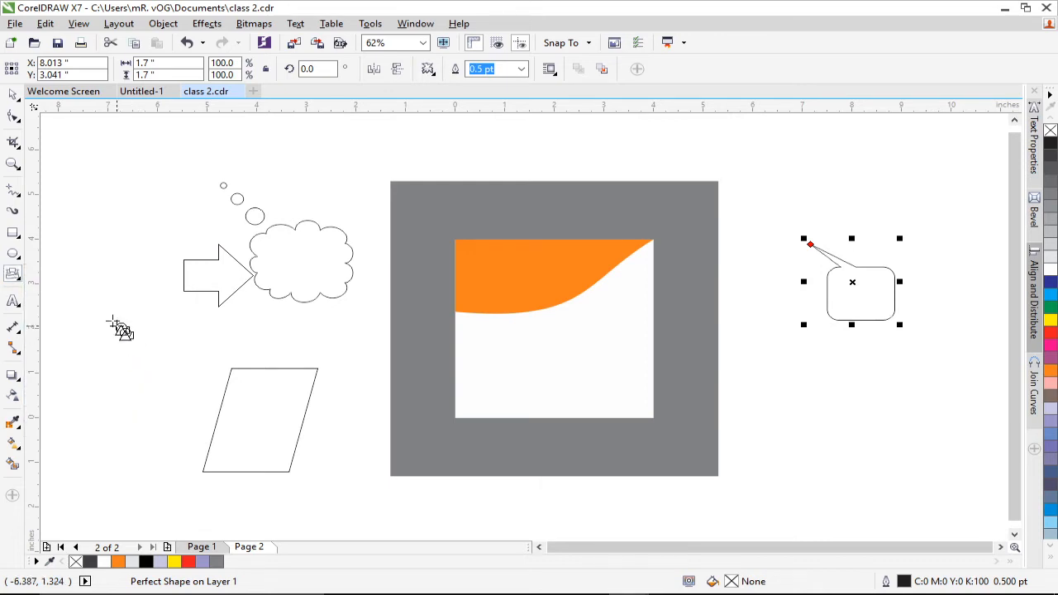
drag(100, 302, 366, 541)
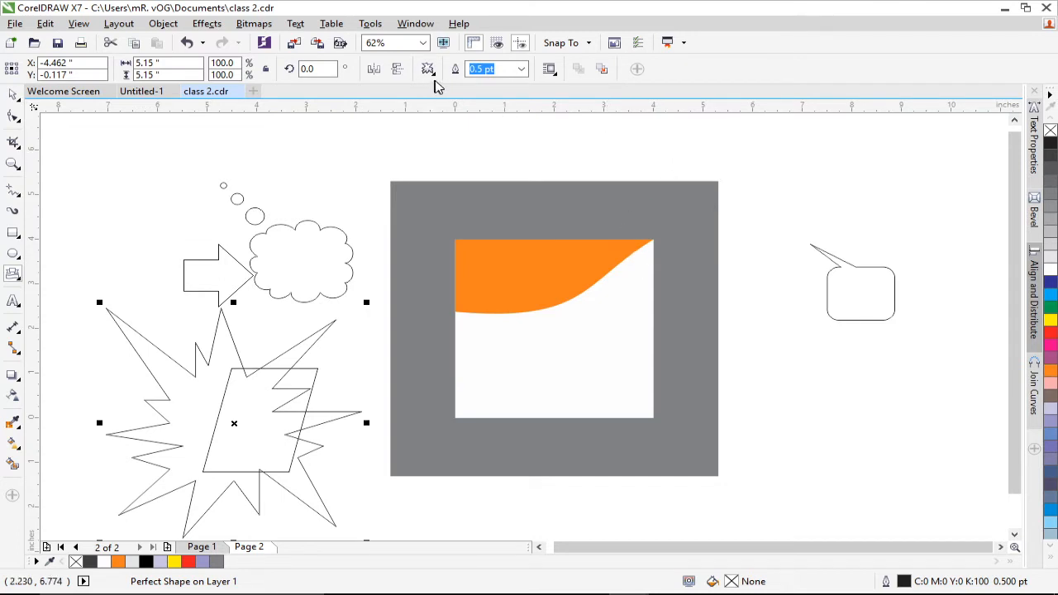
click(429, 71)
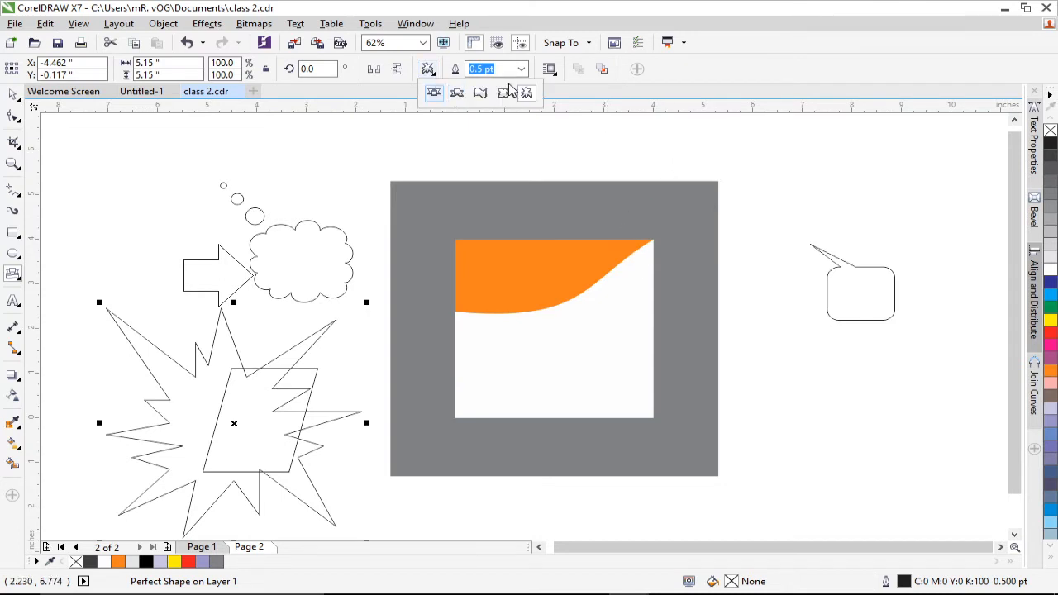
click(234, 387)
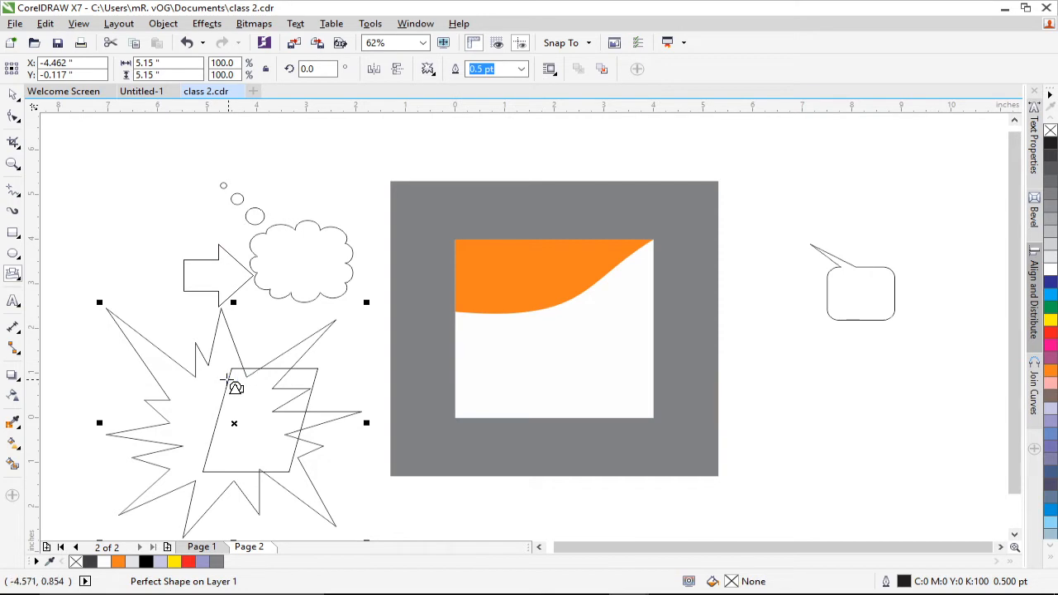
Scale the explosion burst down to about 2.4 inches and move it inside the lower-right part of the white page.
click(13, 93)
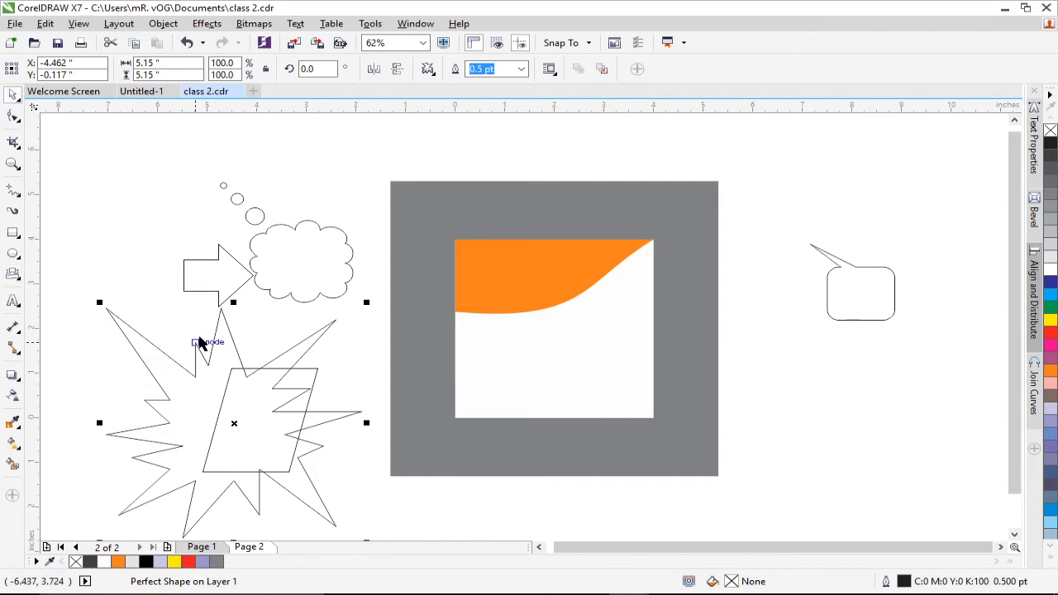
drag(367, 302, 277, 383)
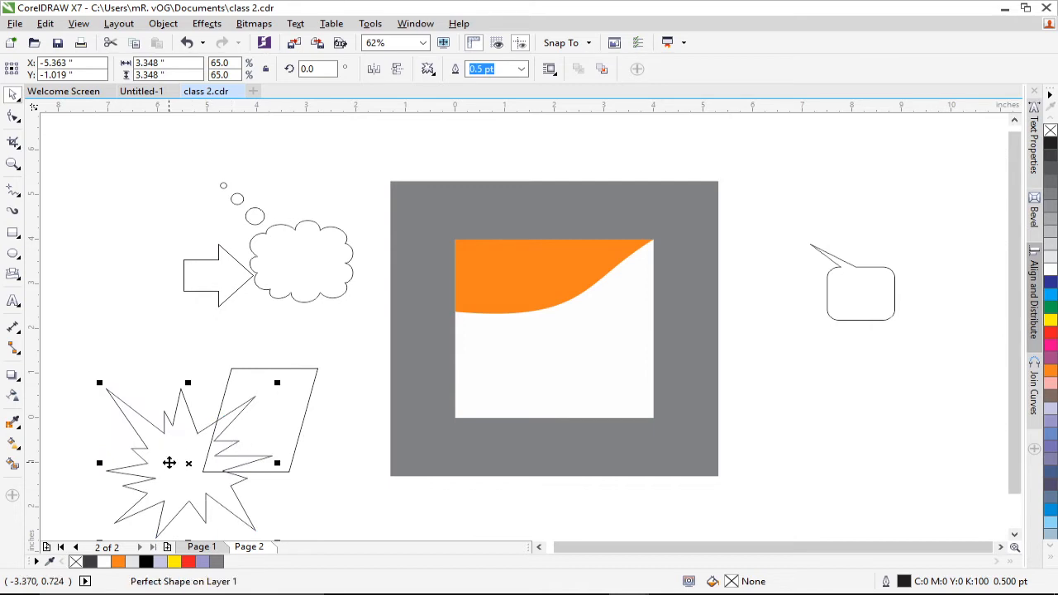
drag(168, 463, 576, 367)
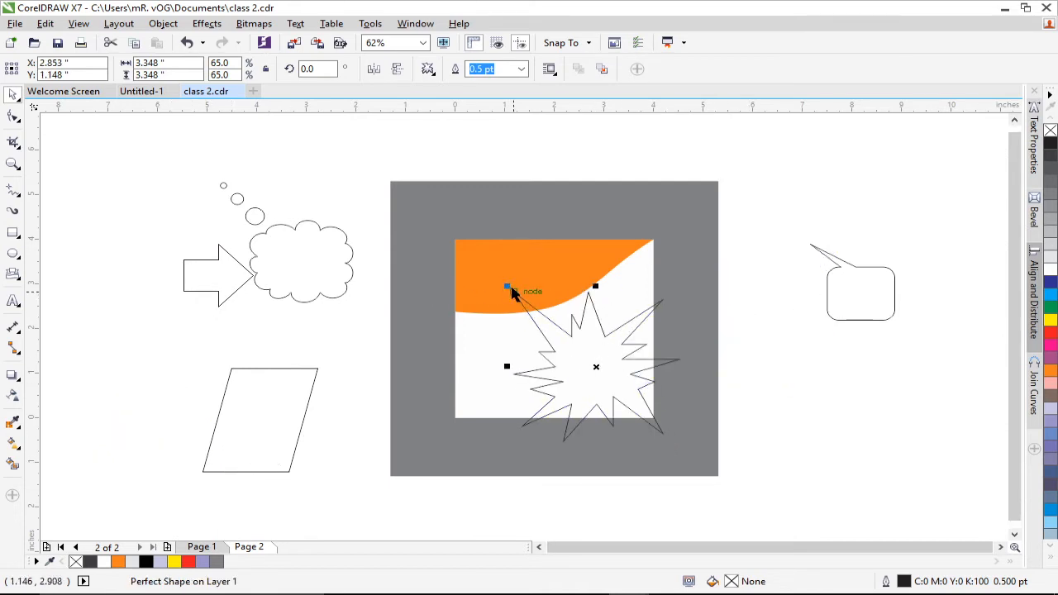
drag(507, 286, 556, 329)
scroll(612, 351, up, 2)
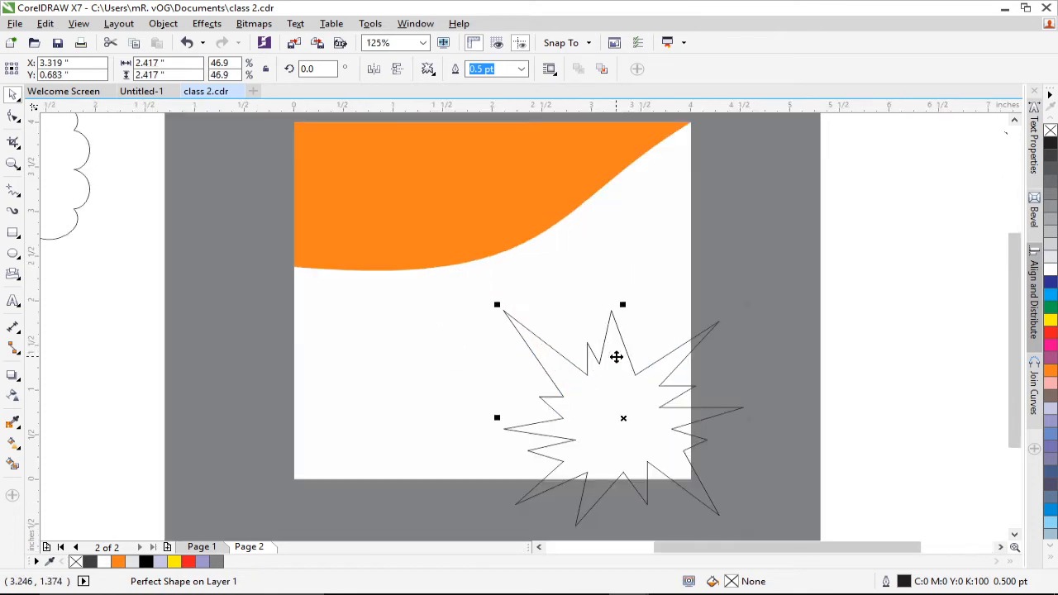
drag(633, 371, 583, 331)
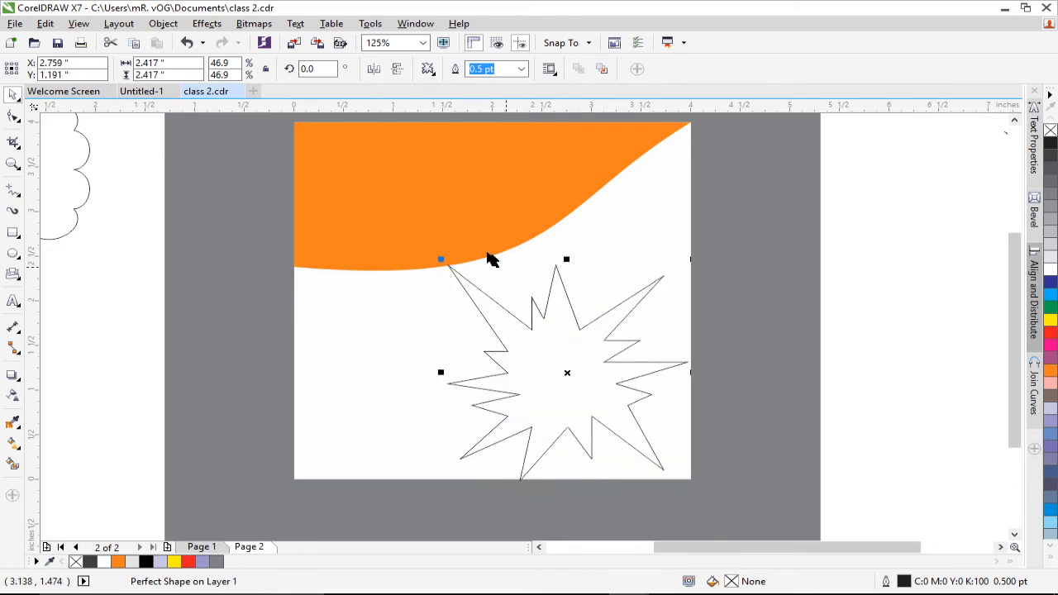
Scale the explosion burst down to about 2.07 inches and give it a 10% black fill with no outline.
drag(440, 260, 476, 291)
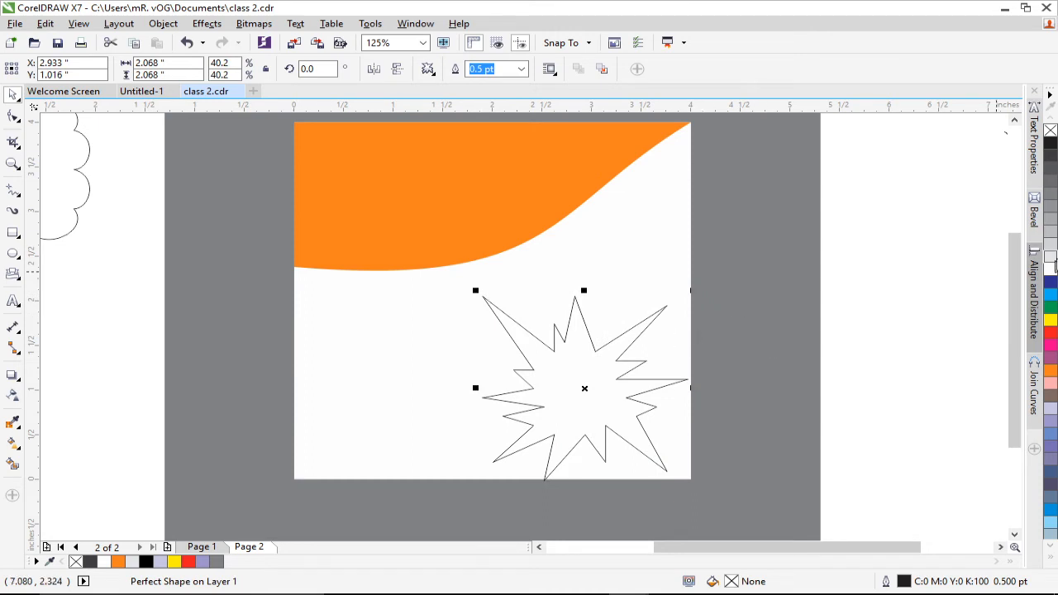
click(1050, 253)
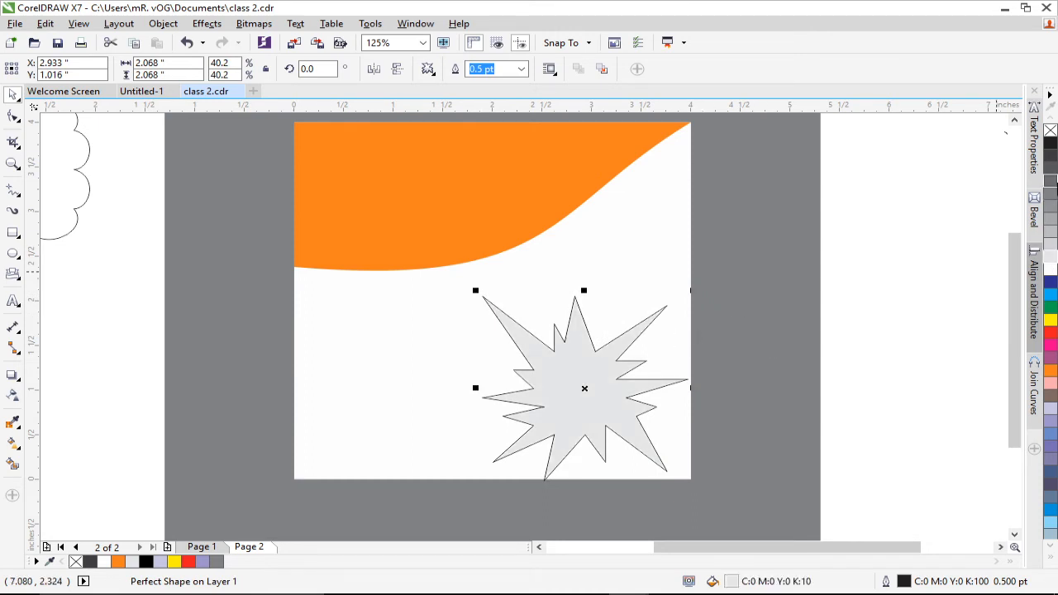
right_click(1051, 133)
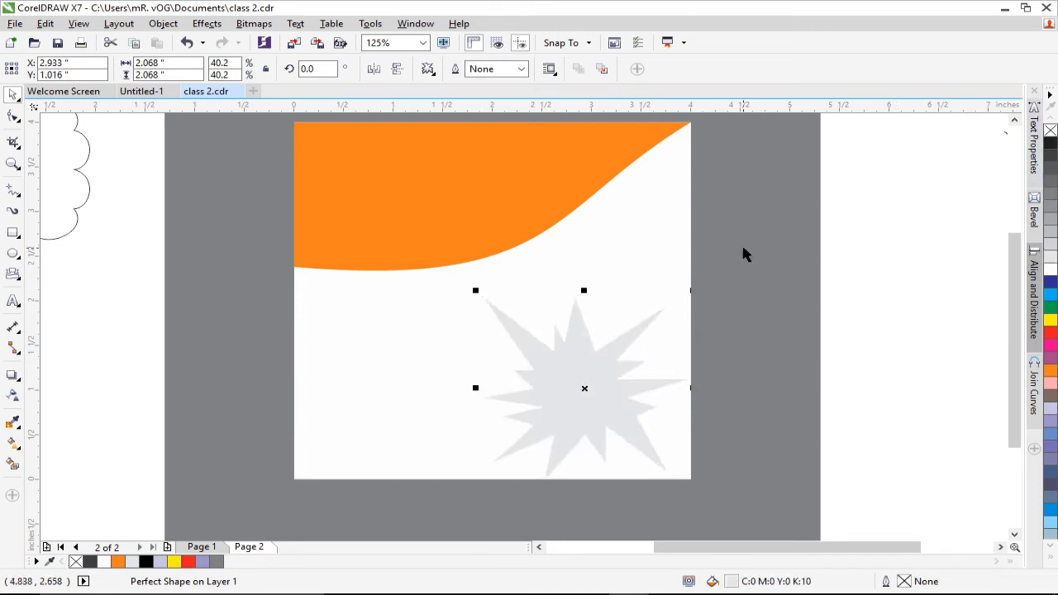
Apply a uniform transparency of 50 to the grey explosion burst and deselect it.
click(13, 397)
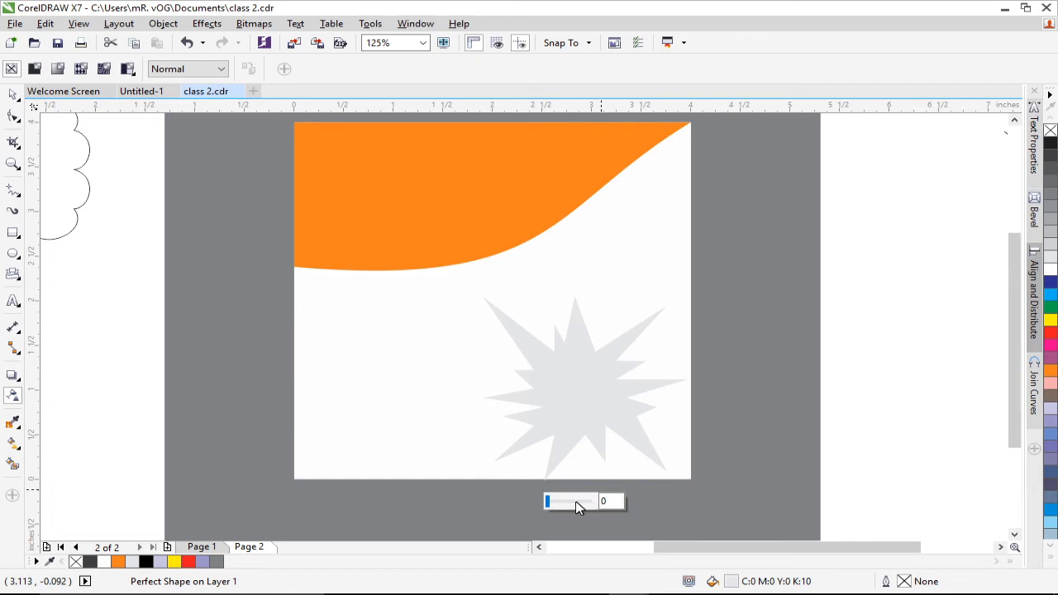
click(610, 501)
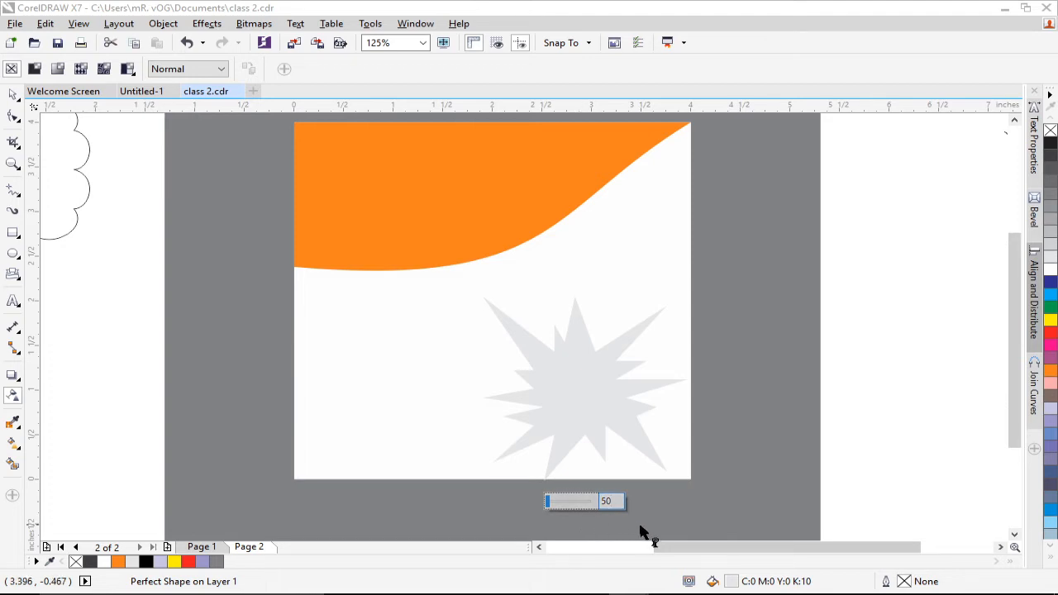
click(567, 501)
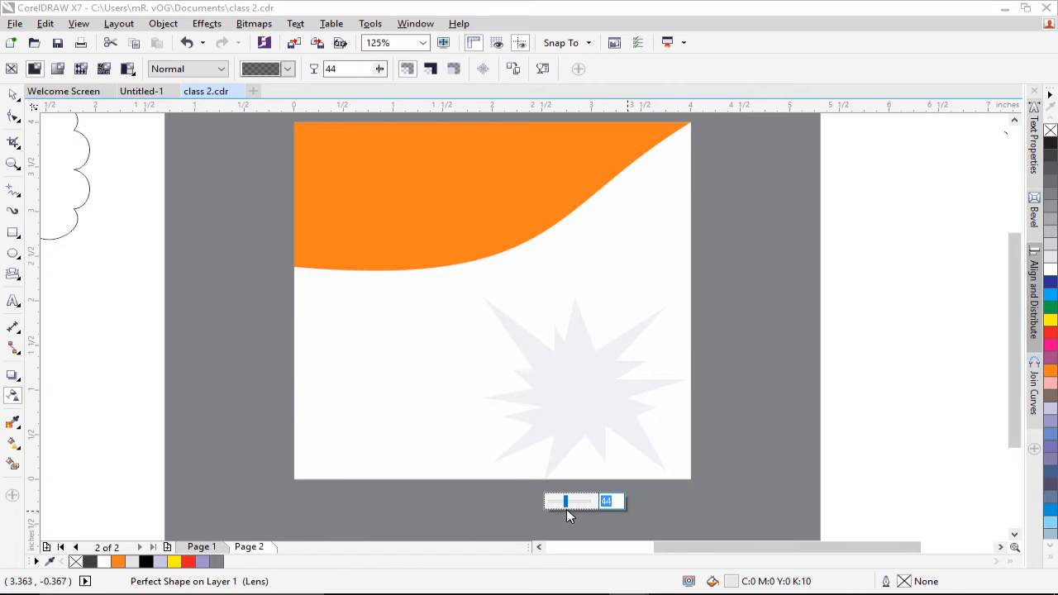
key(Return)
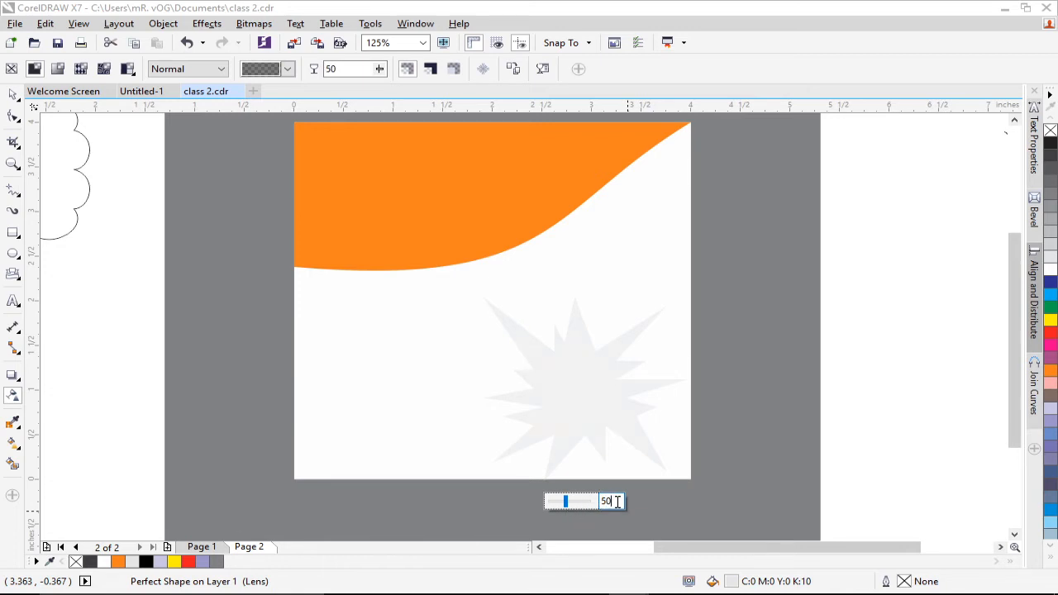
click(877, 451)
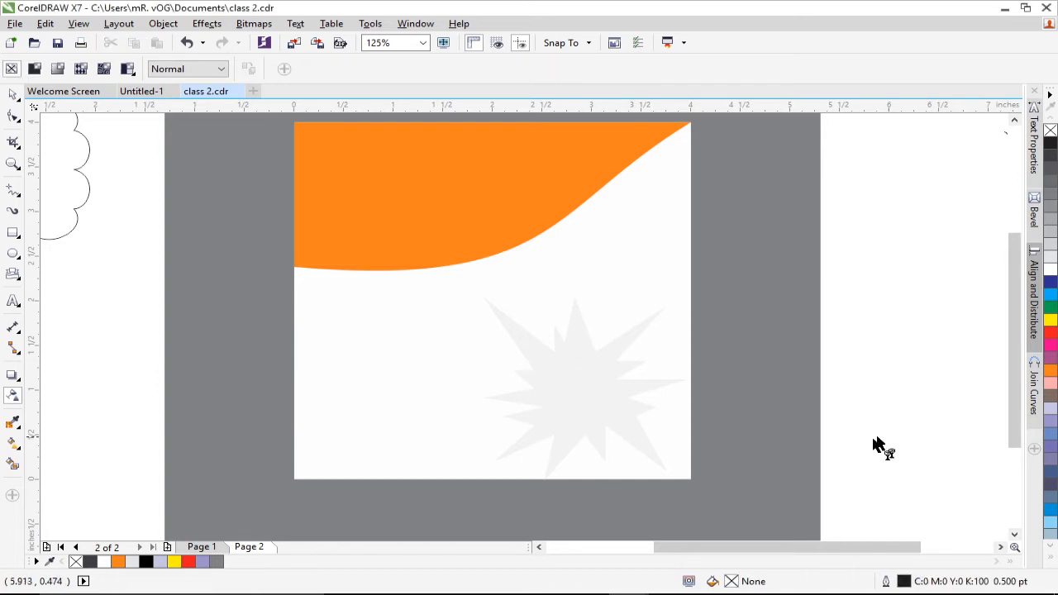
click(629, 413)
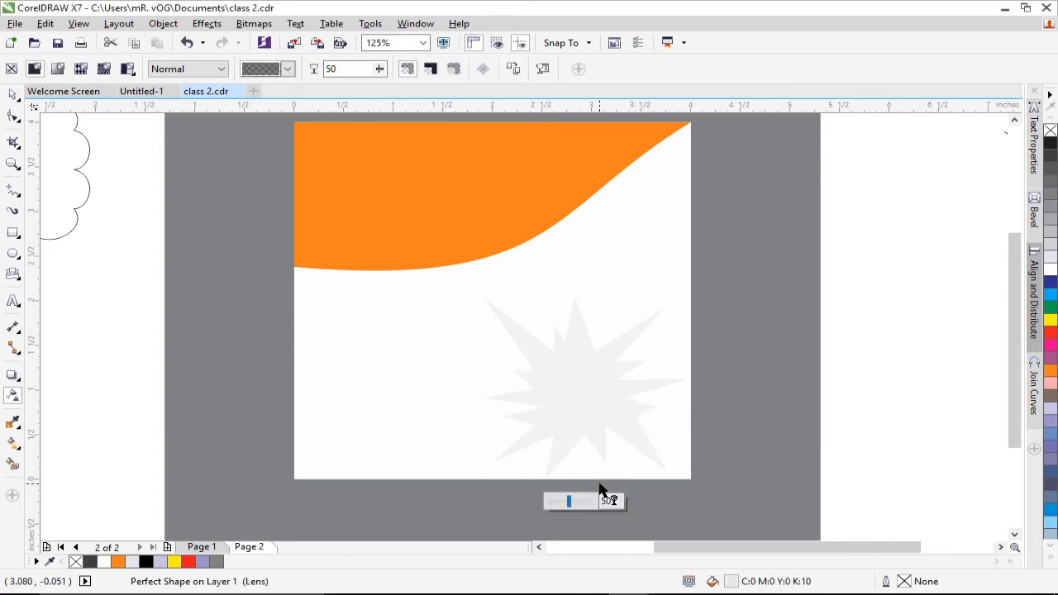
click(825, 345)
key(space)
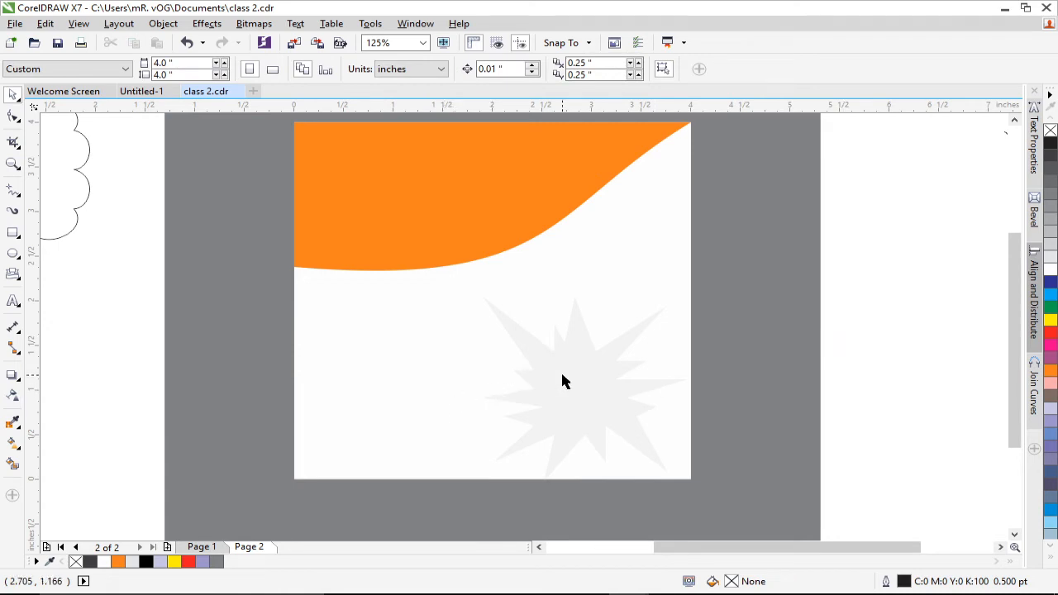
Delete the cloud callout, arrow, parallelogram and rounded-rectangle callout lying outside the page.
scroll(567, 355, down, 2)
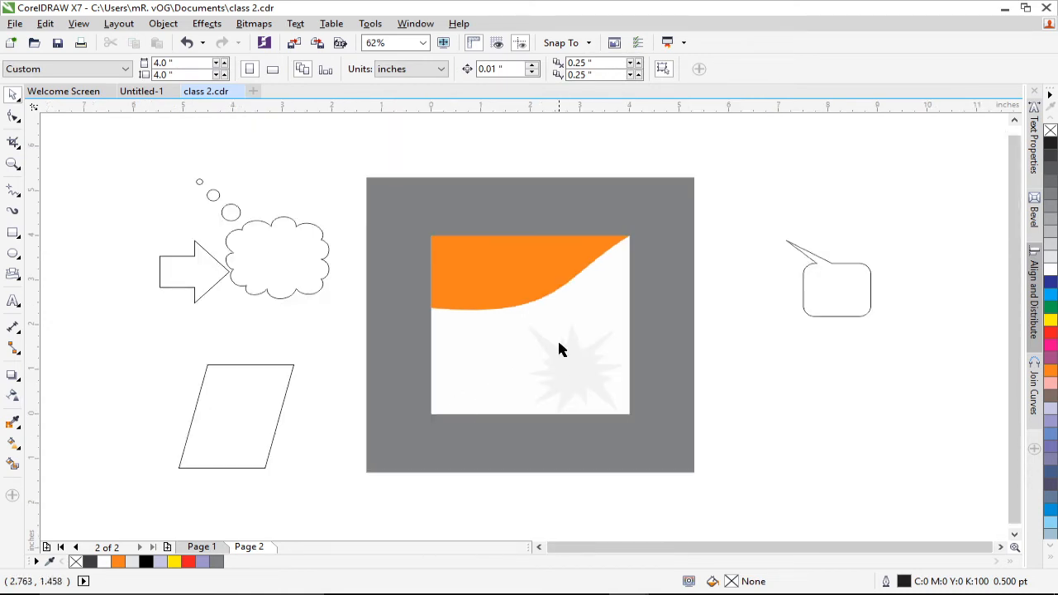
scroll(544, 312, up, 2)
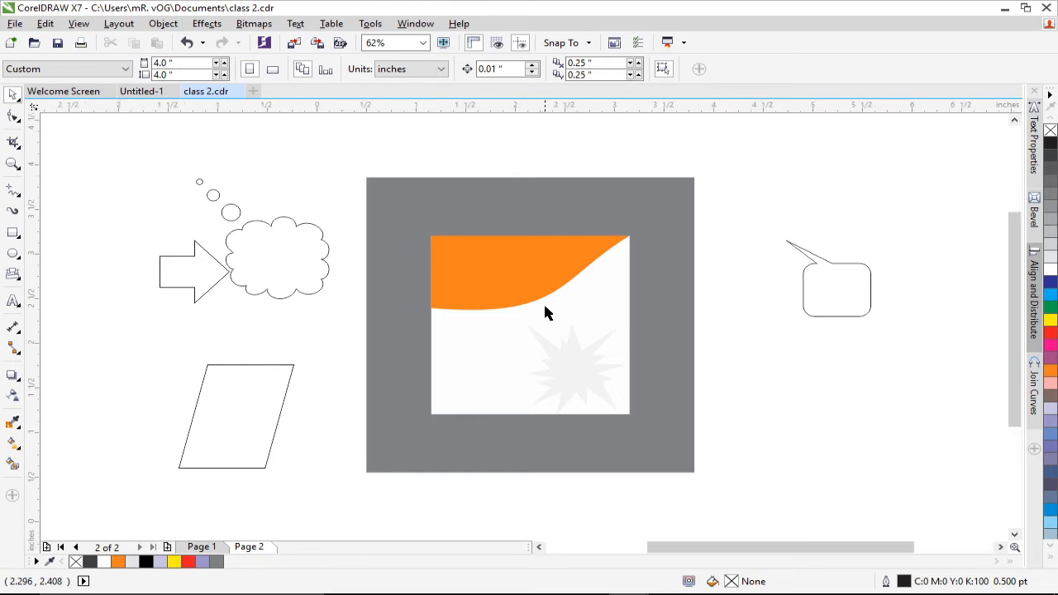
scroll(545, 311, down, 2)
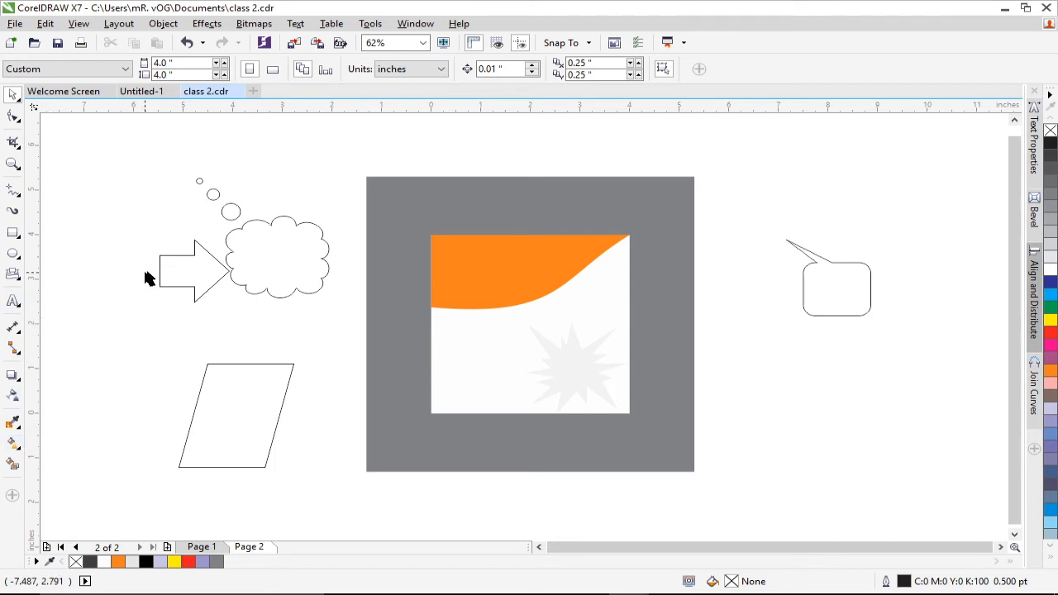
click(246, 274)
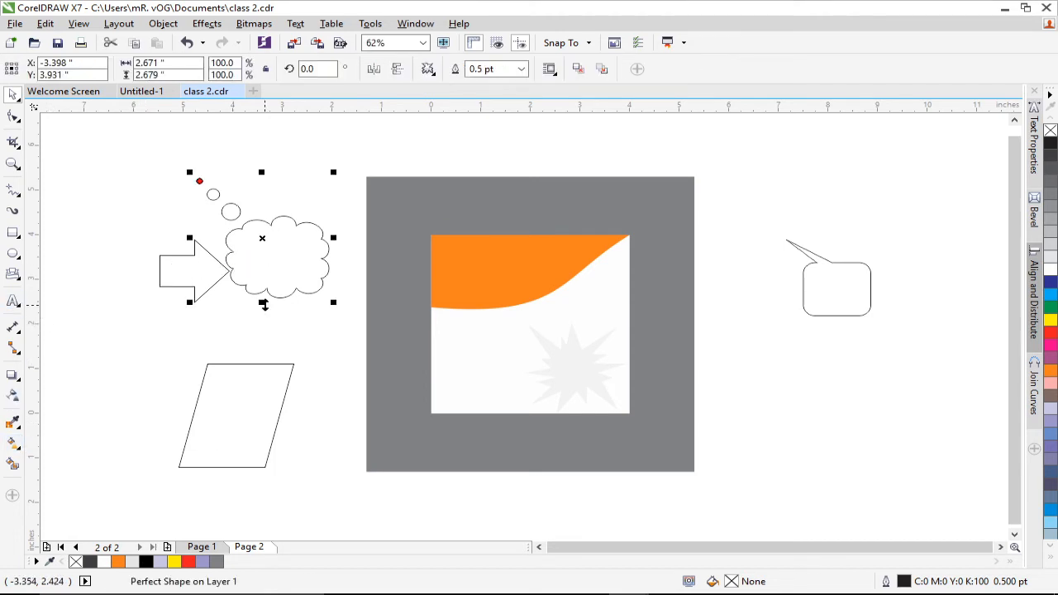
key(Delete)
click(206, 253)
key(Delete)
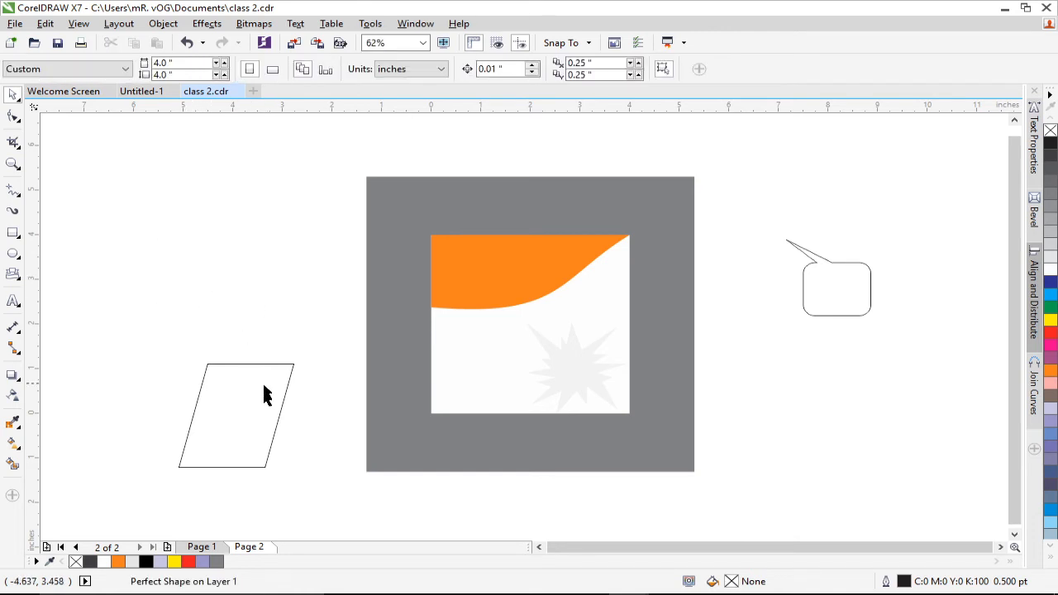
click(285, 404)
key(Delete)
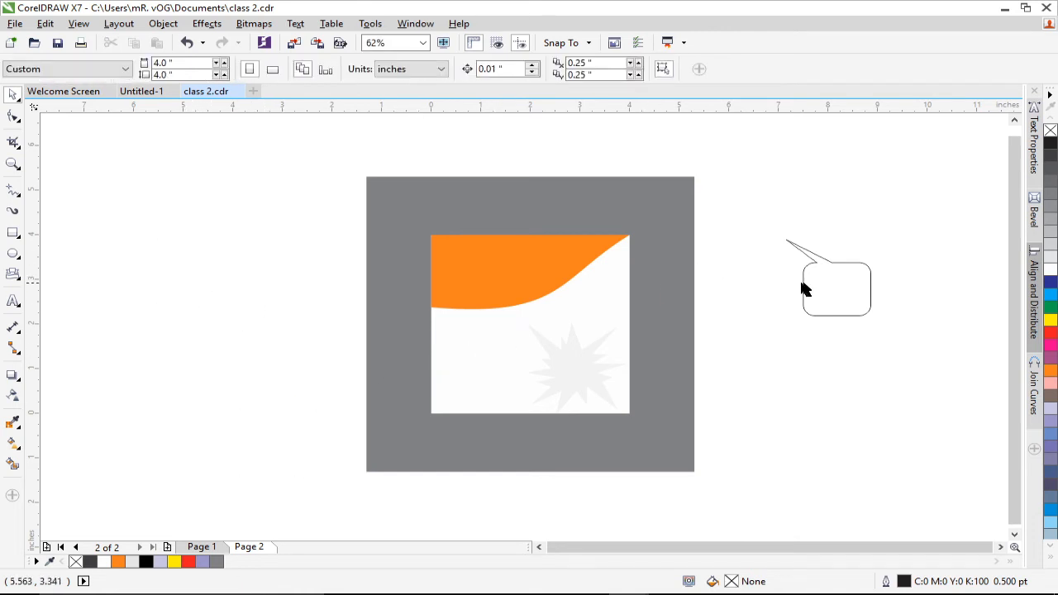
click(847, 281)
key(Delete)
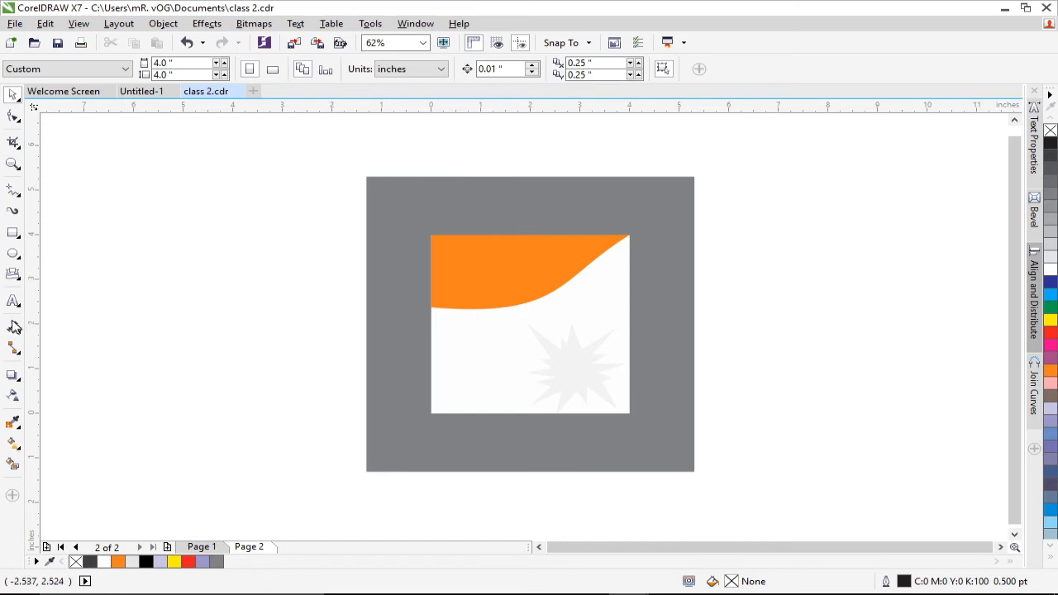
Add the artistic text "WELCOME TO CLASS" beside the page and move it onto the orange curved area.
click(10, 303)
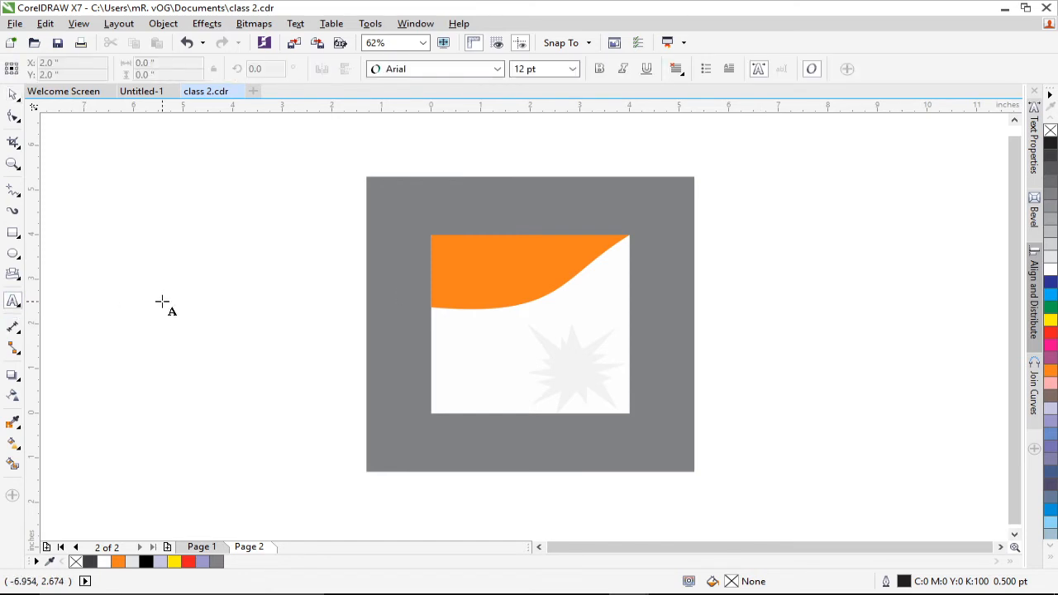
click(162, 301)
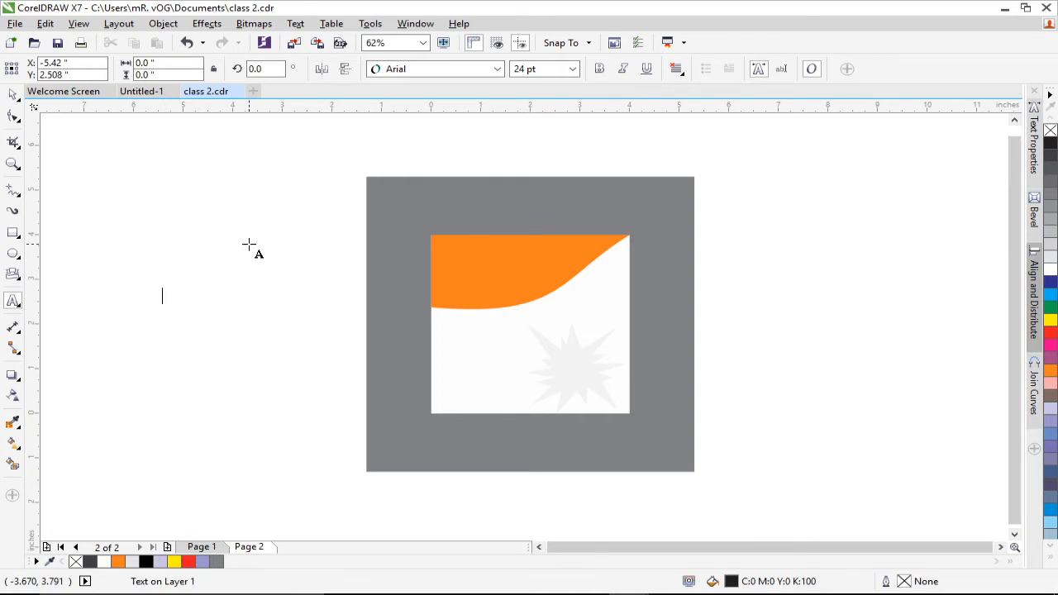
text(WELCOME TO CLASS)
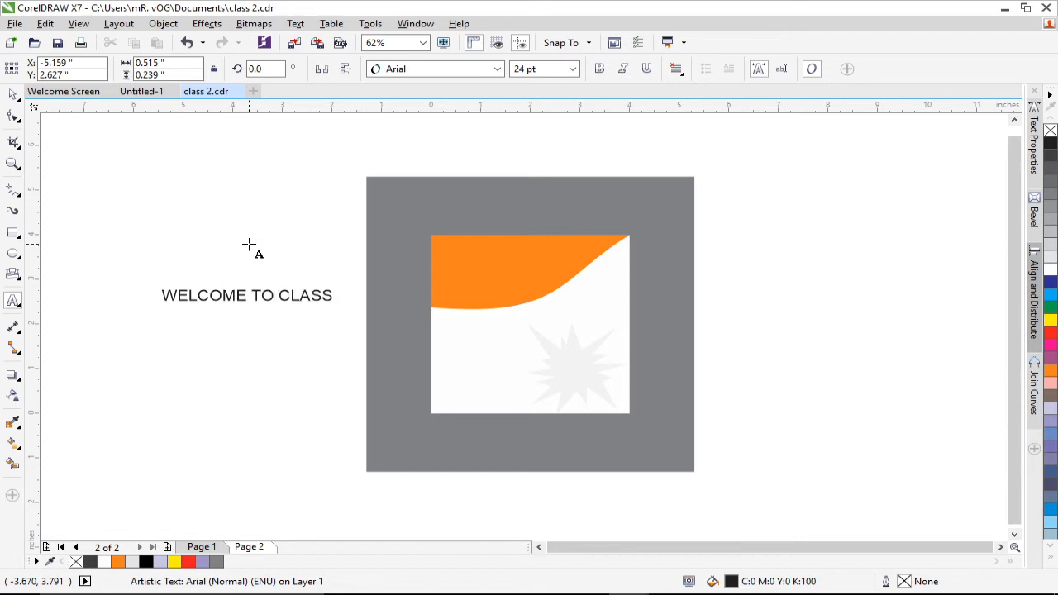
key(Escape)
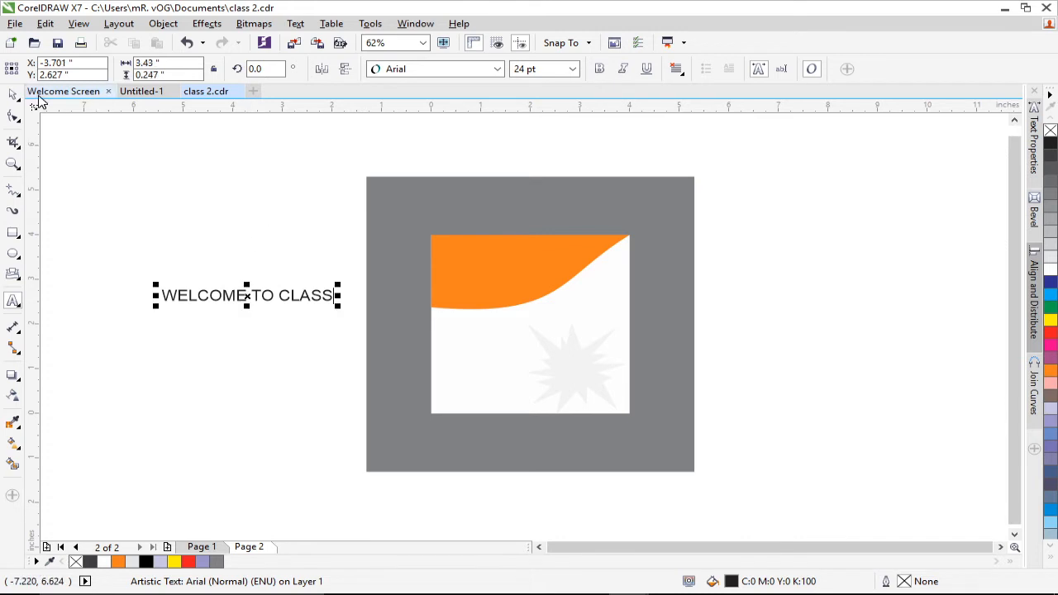
click(14, 97)
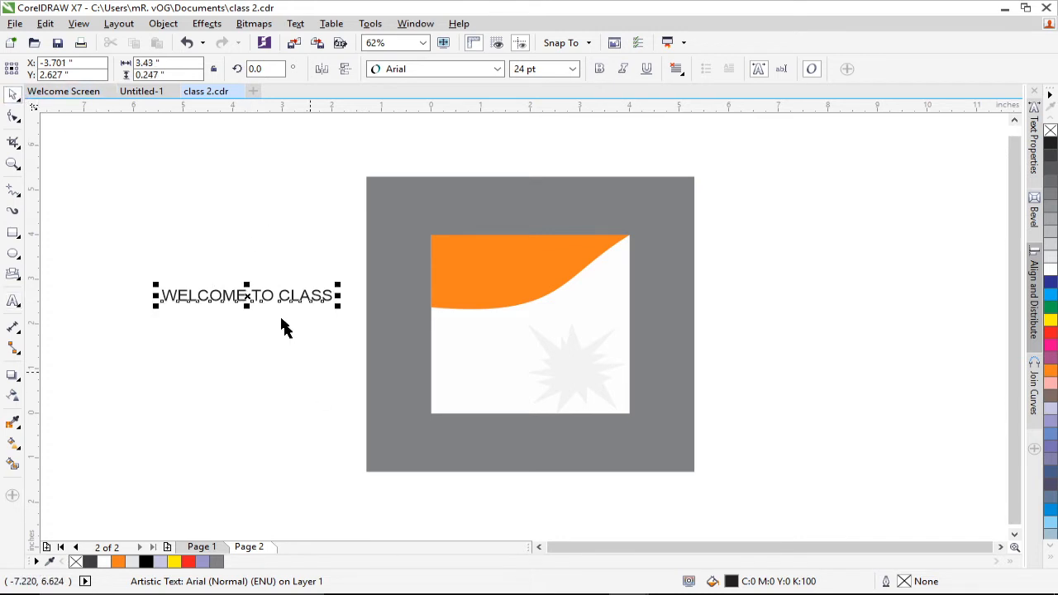
drag(248, 296, 526, 272)
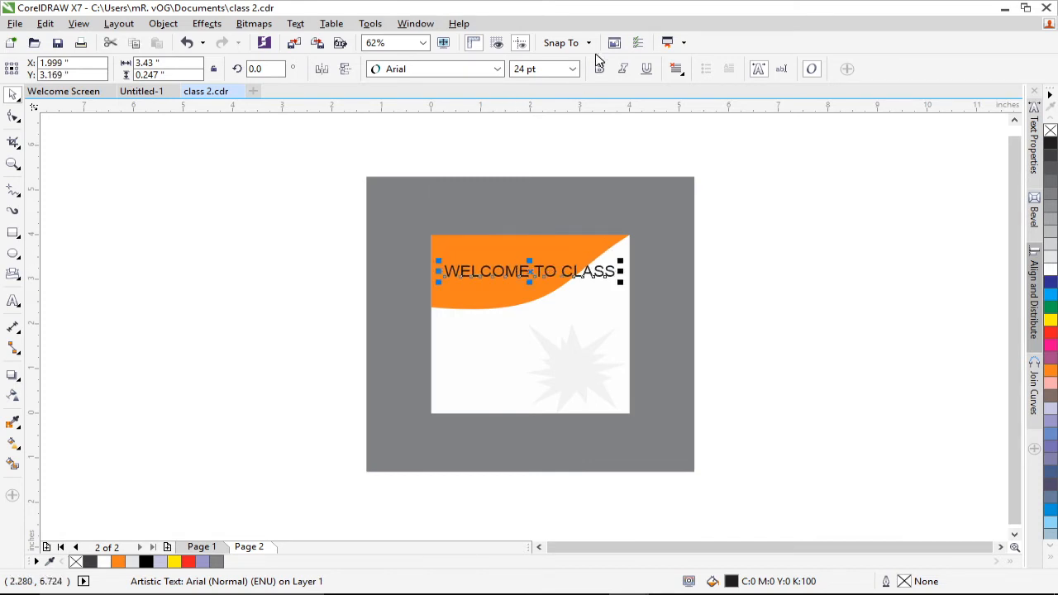
Try the WELCOME TO CLASS text at 18 pt and at 16 pt.
click(572, 69)
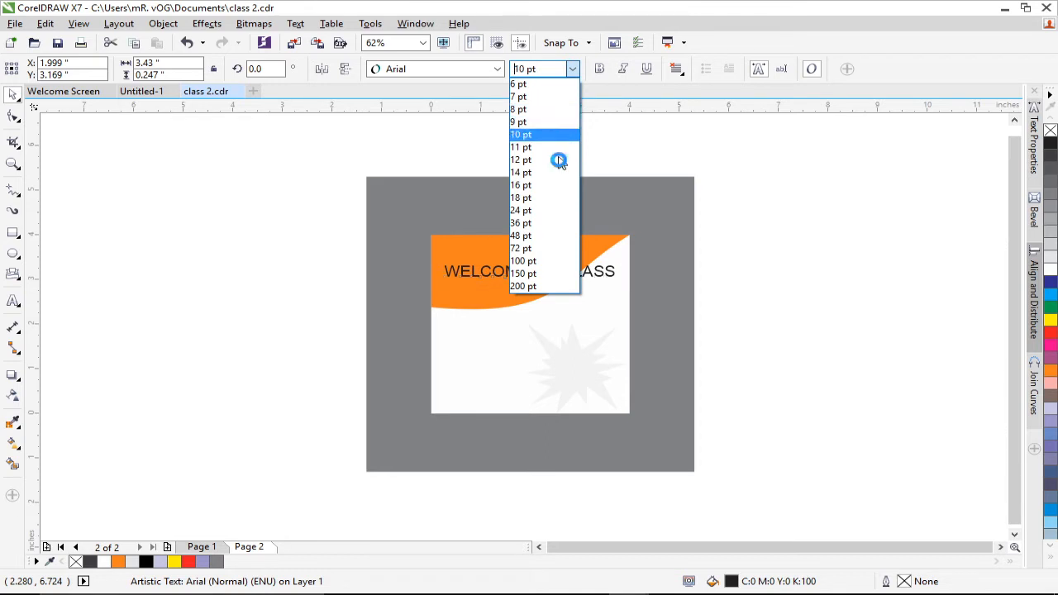
click(547, 199)
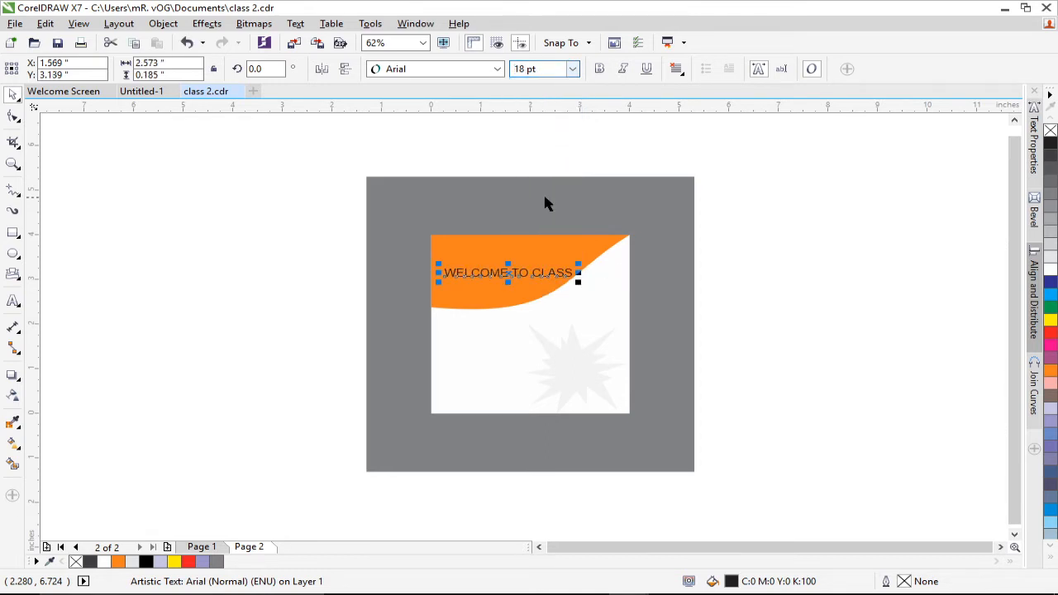
click(576, 72)
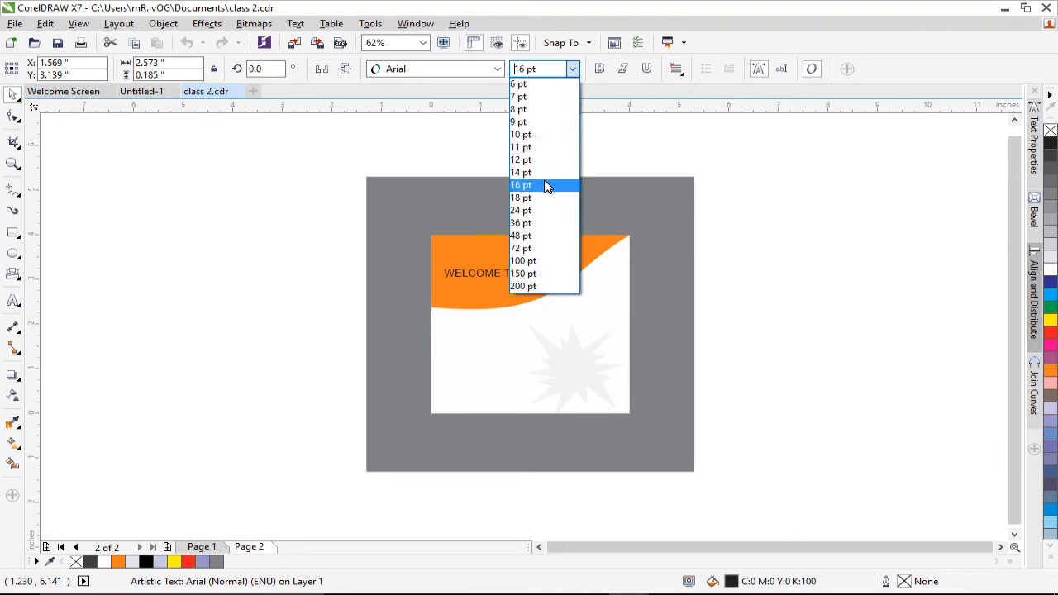
click(547, 186)
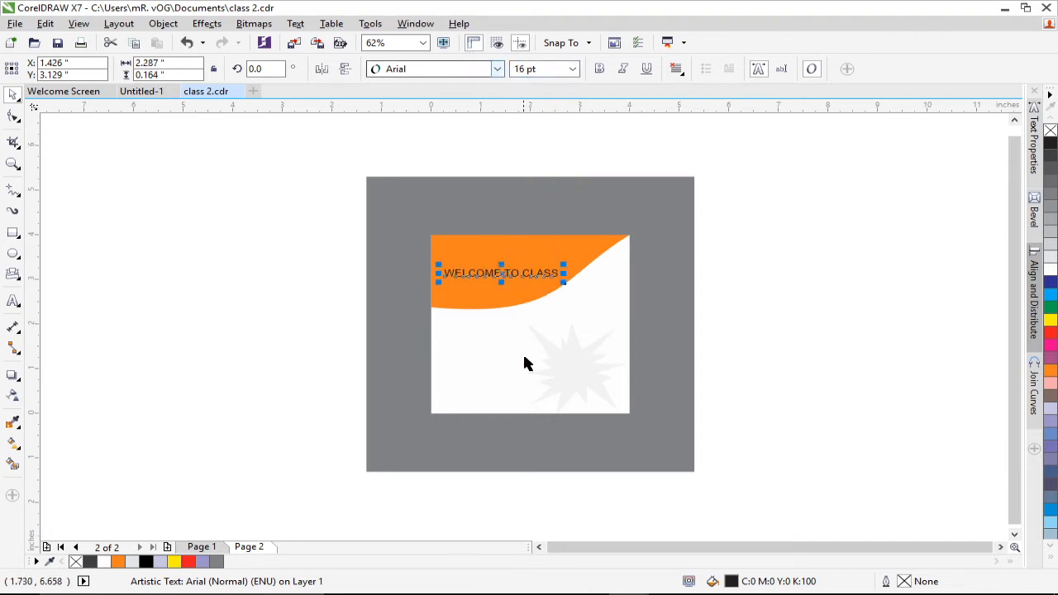
Set the WELCOME TO CLASS text in 18 pt Open Sans Condensed Bold and shift it slightly up and right within the orange area.
scroll(536, 267, up, 2)
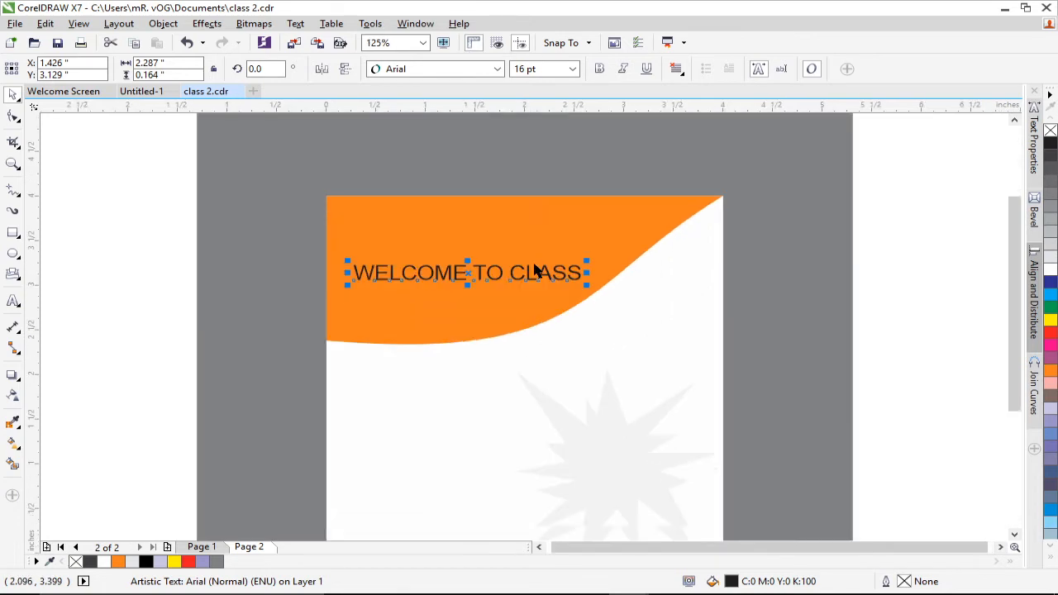
scroll(534, 271, down, 1)
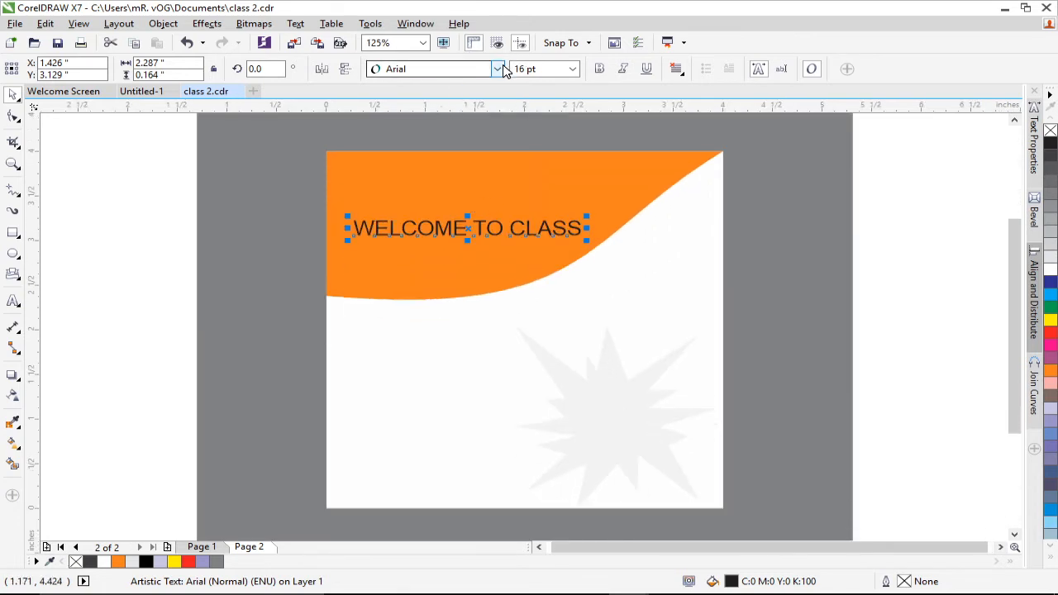
click(503, 66)
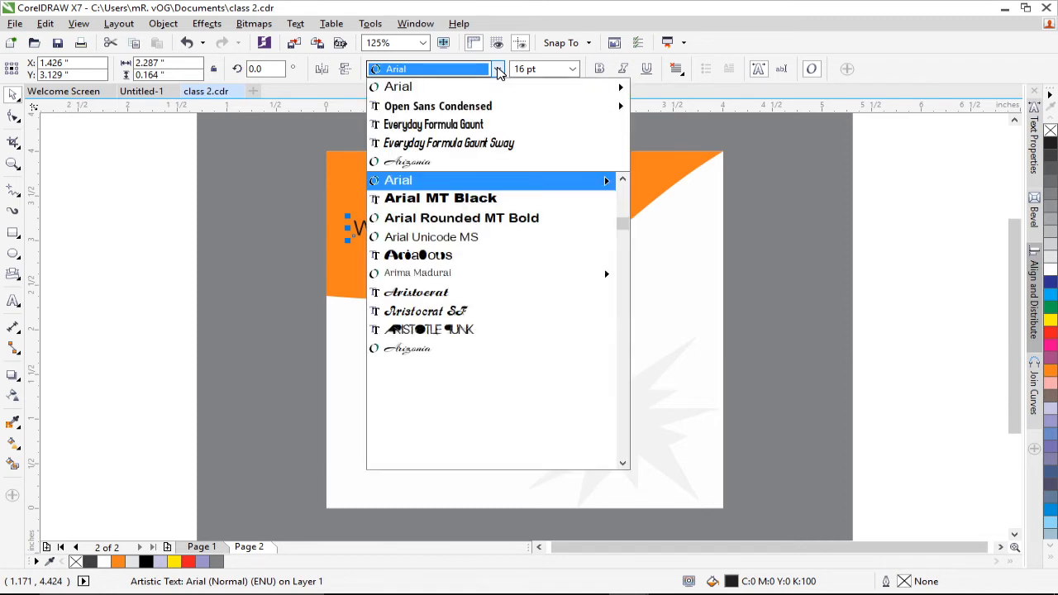
mouse_move(486, 116)
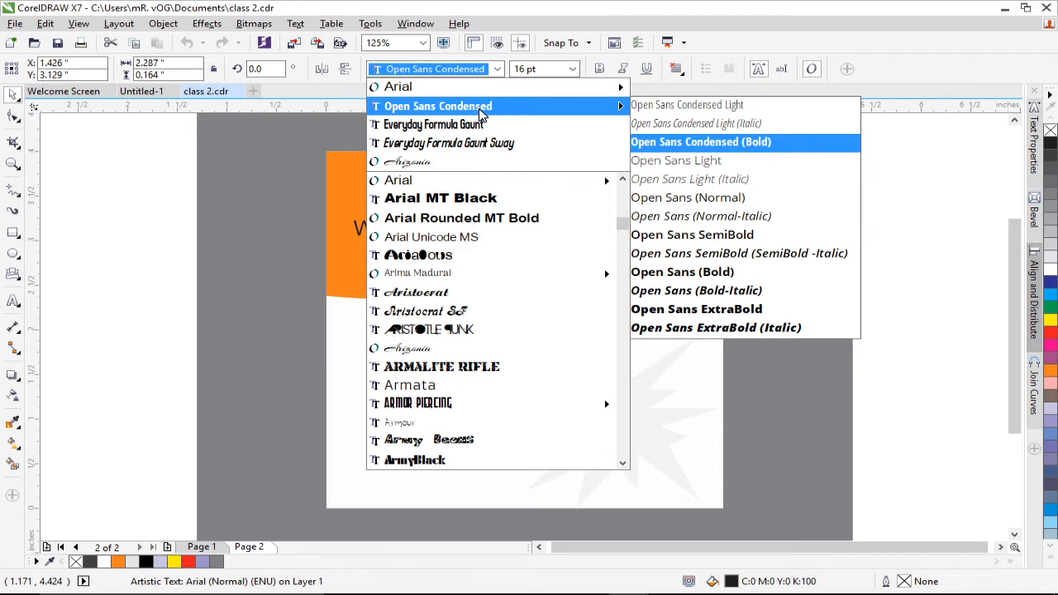
click(482, 115)
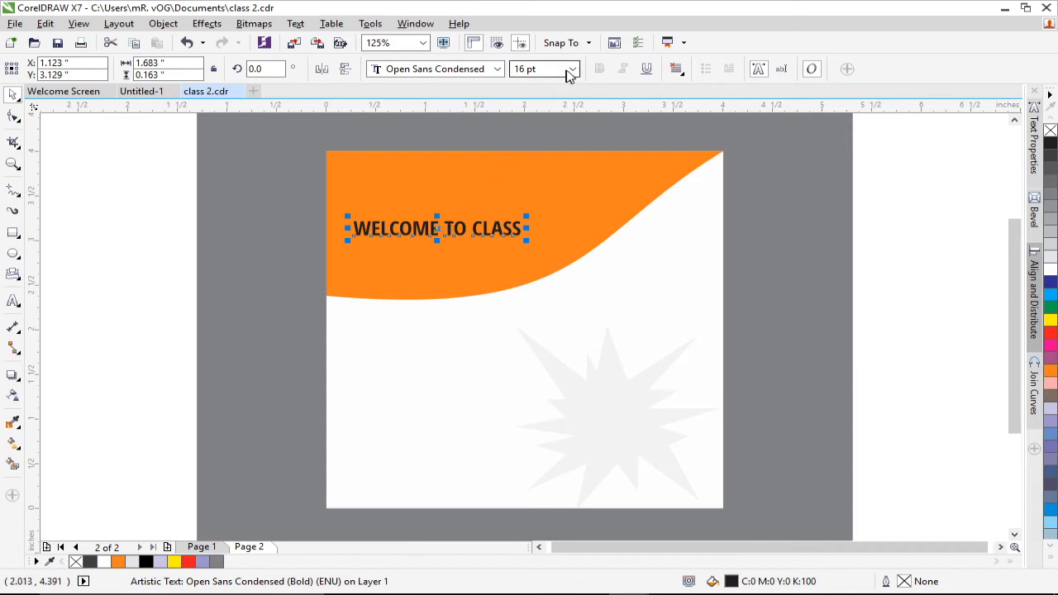
click(572, 71)
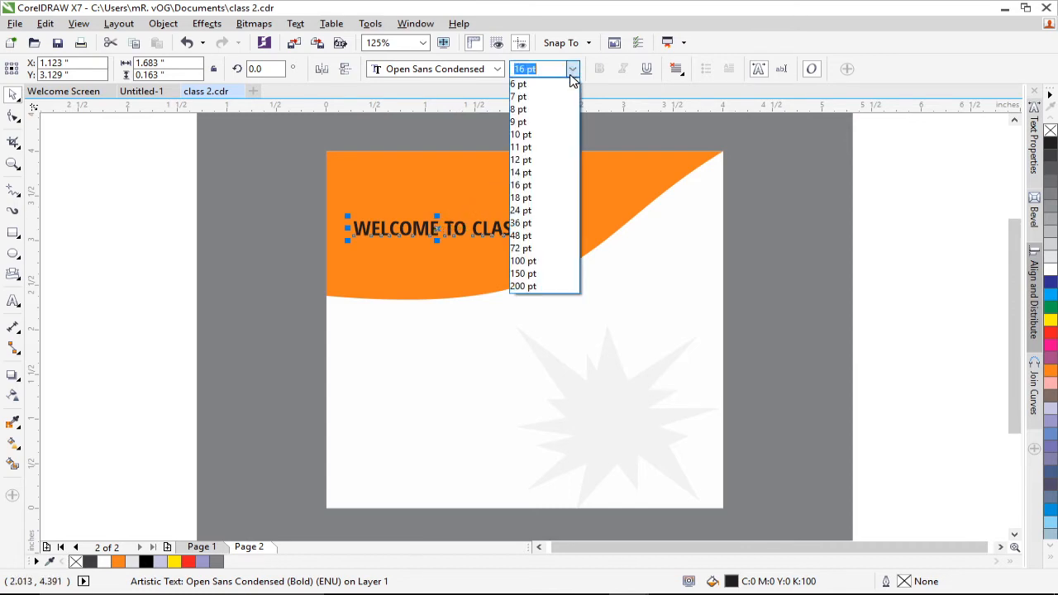
click(545, 199)
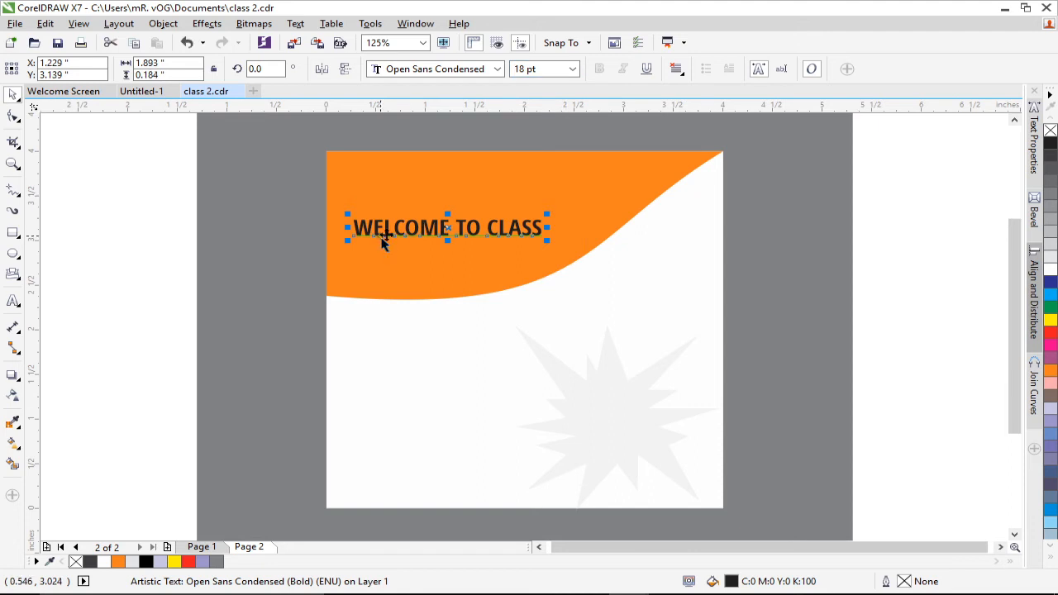
drag(449, 228, 471, 222)
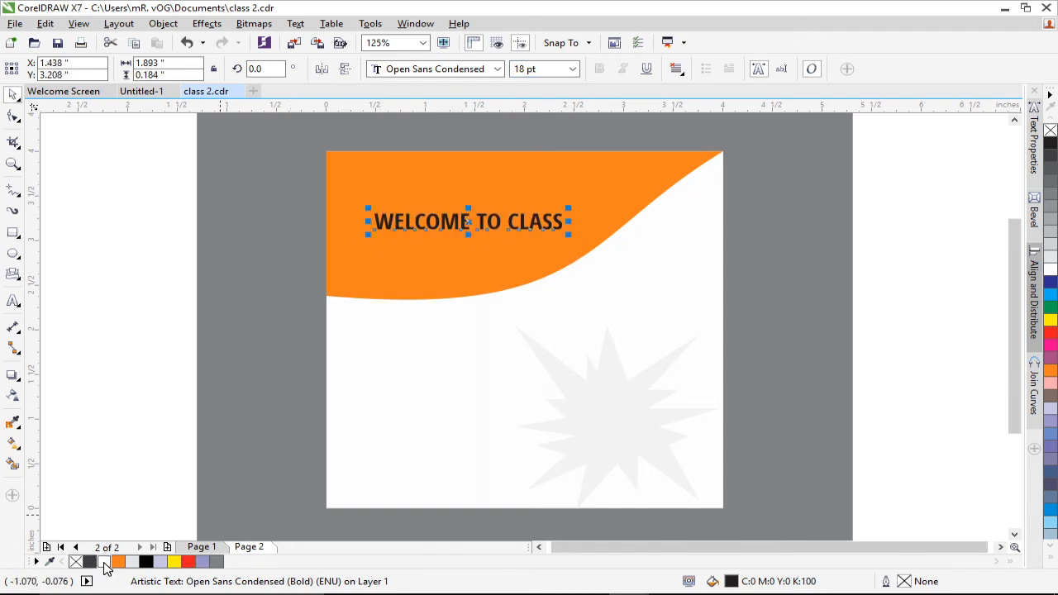
Fill the WELCOME TO CLASS text with white.
click(104, 562)
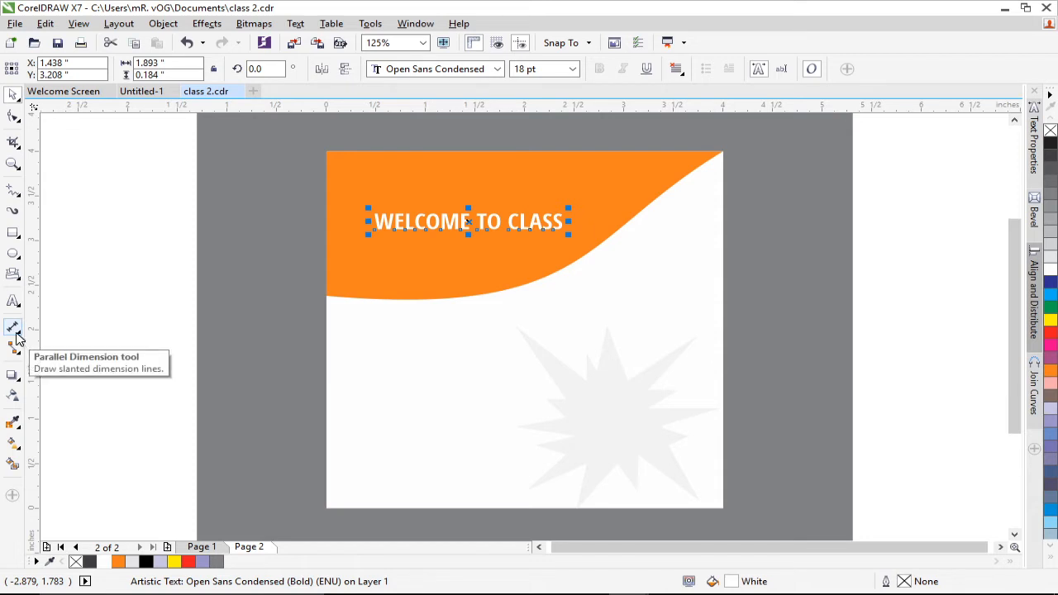
Draw a trial angular dimension of about 69° beside the page and delete it.
click(20, 338)
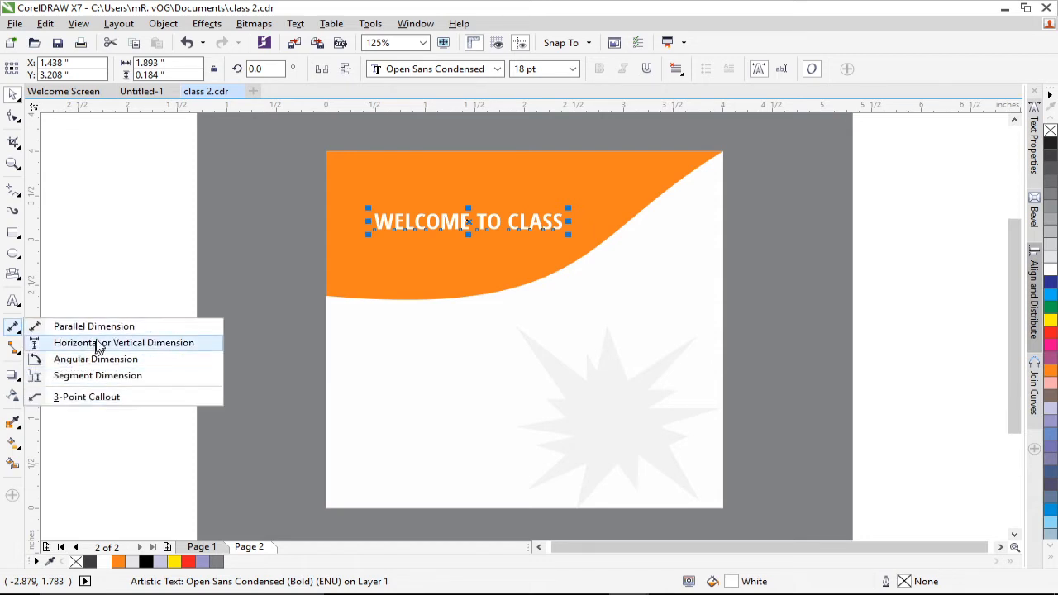
click(94, 359)
drag(83, 289, 192, 331)
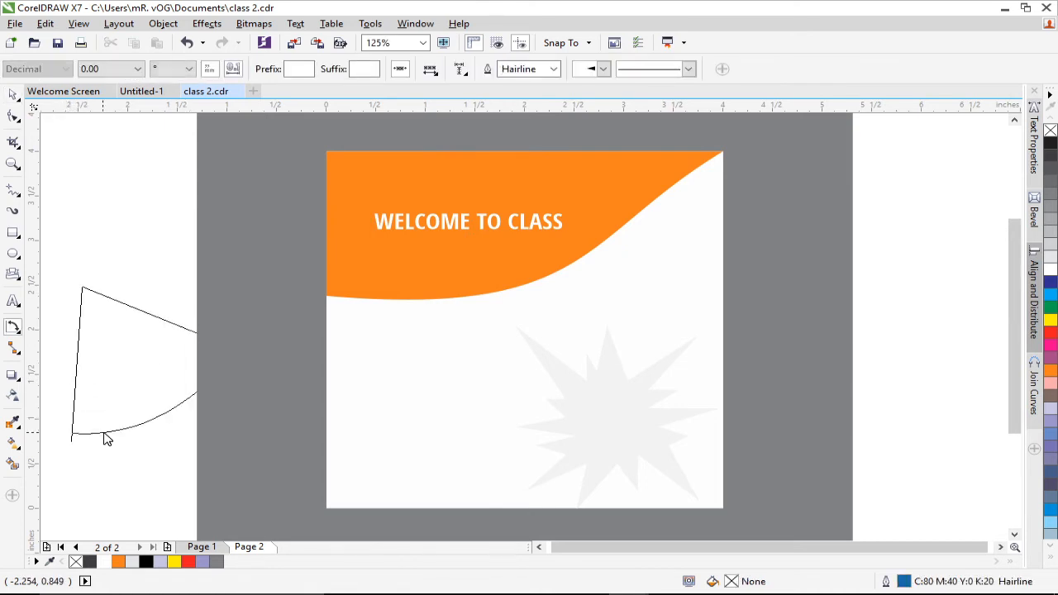
key(Escape)
click(156, 425)
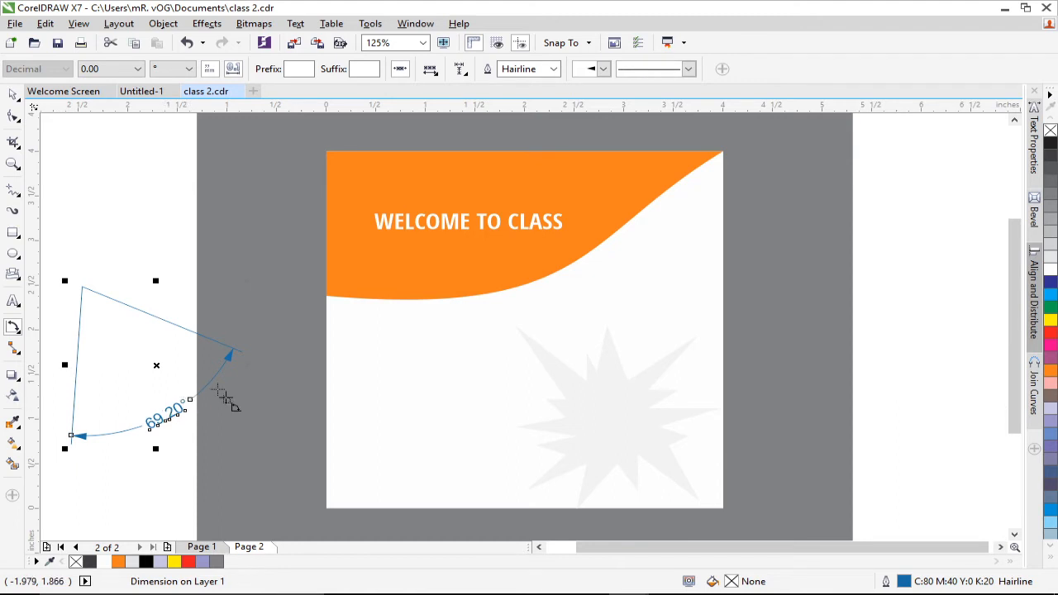
key(Delete)
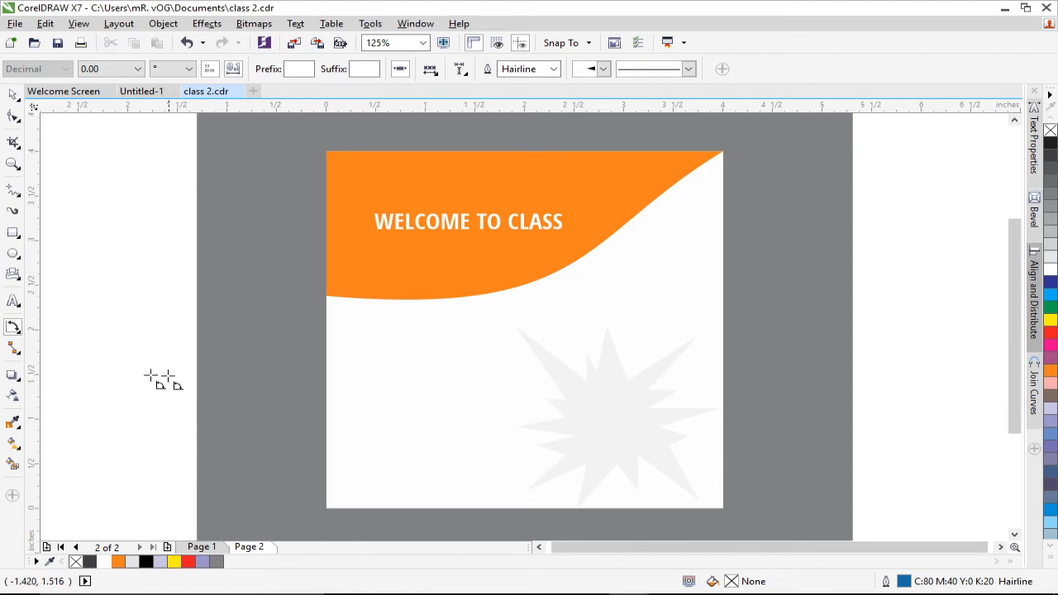
Draw a freehand curve about 1.43 inches wide beside the page and a straight horizontal line about 1.38 inches long below it.
click(18, 355)
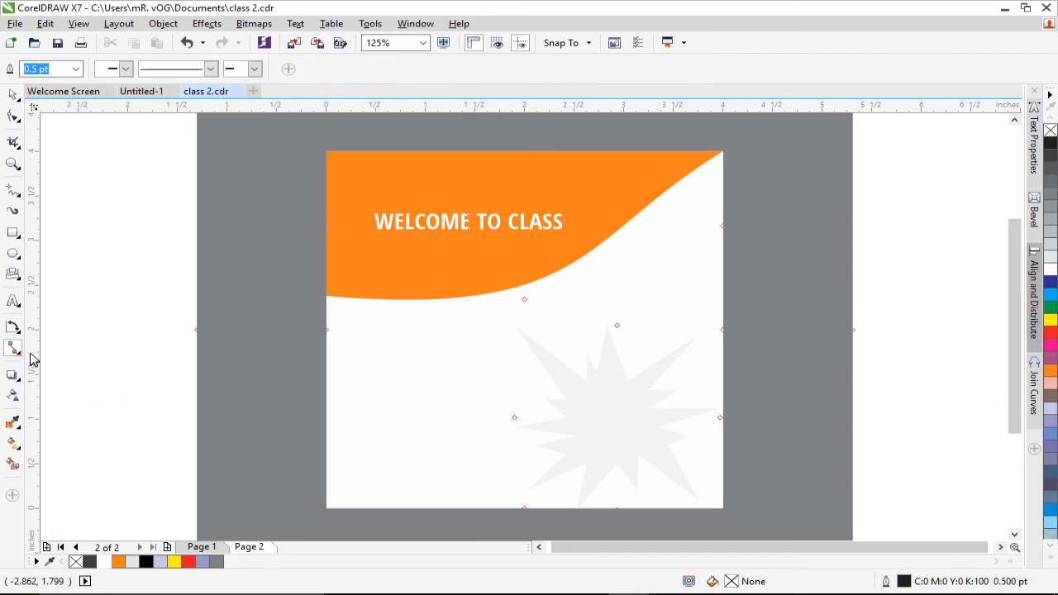
click(21, 357)
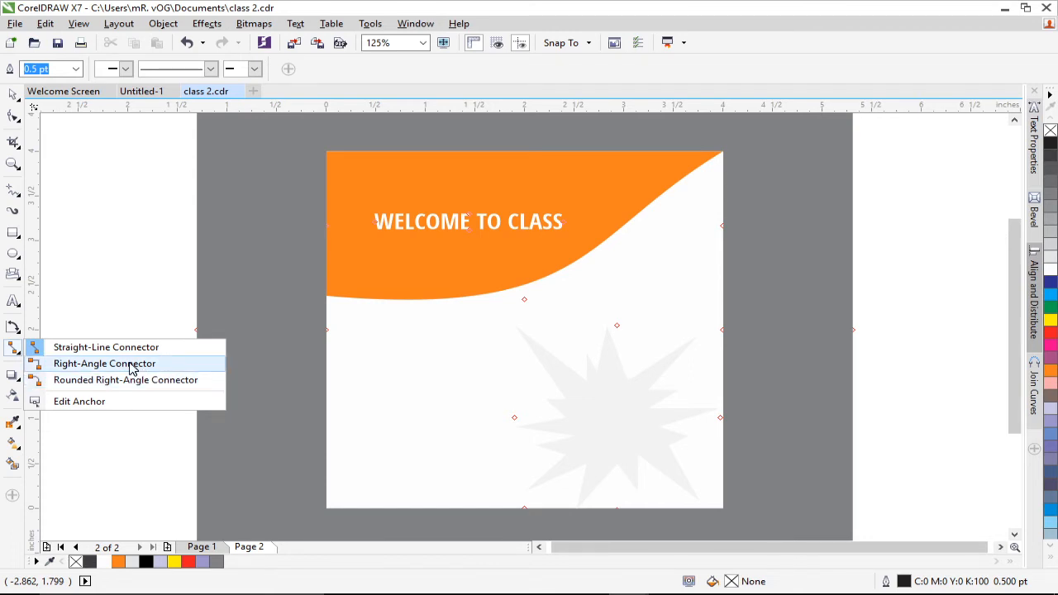
click(139, 364)
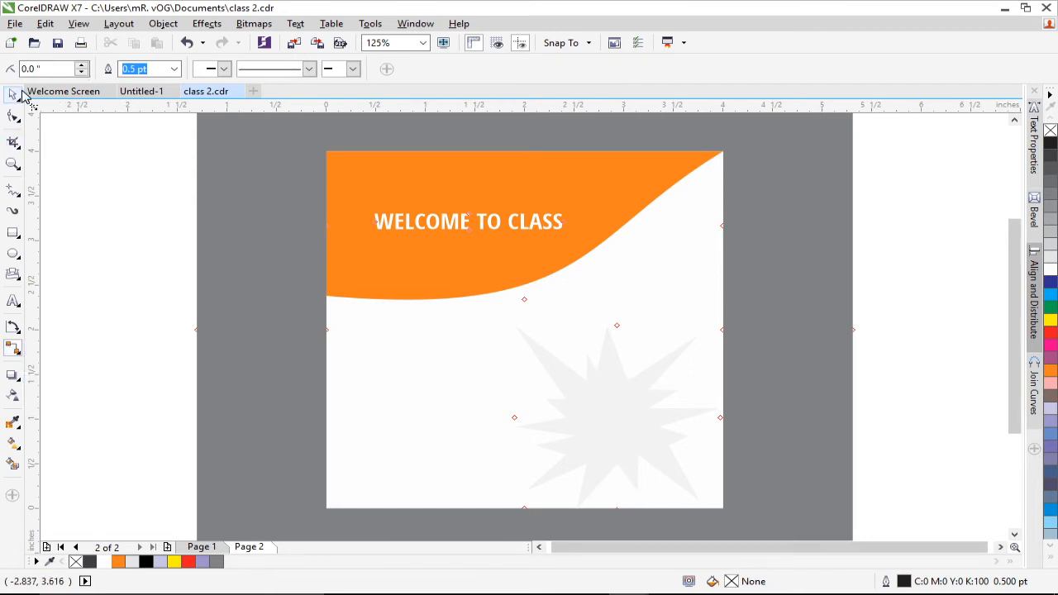
click(14, 196)
drag(93, 297, 239, 300)
click(83, 347)
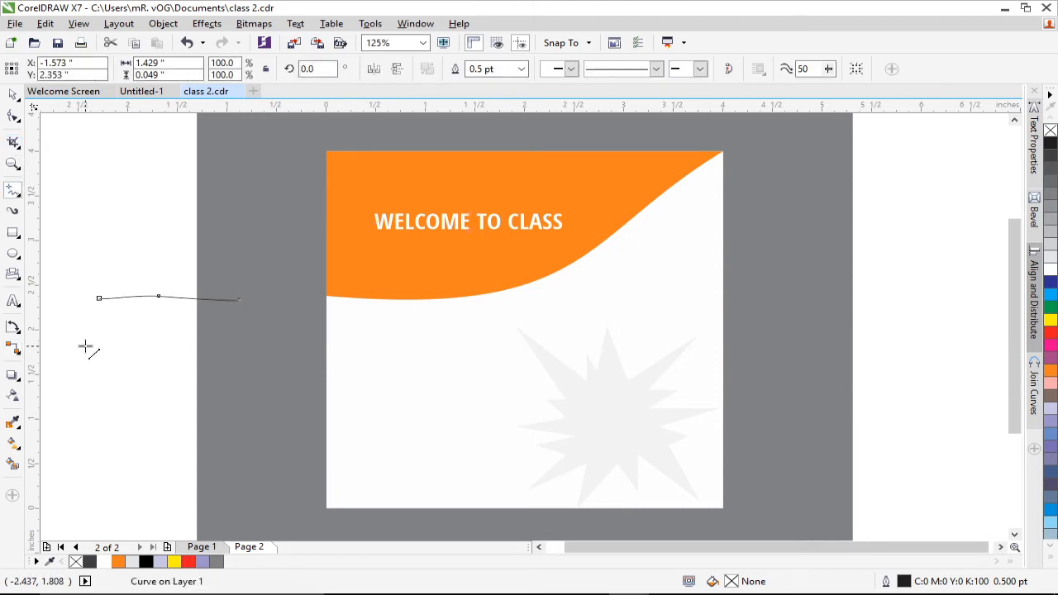
click(221, 347)
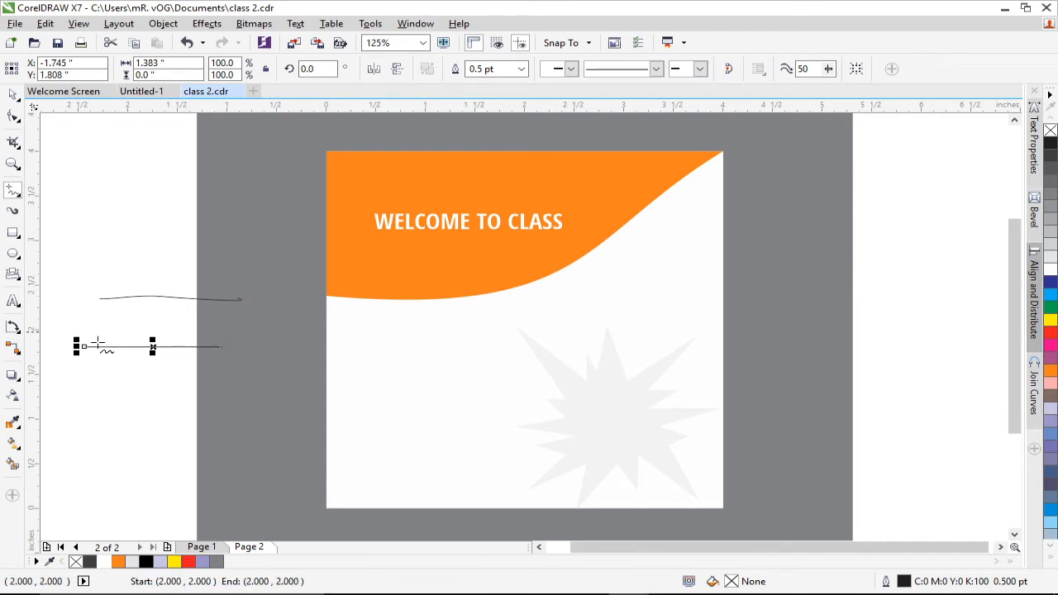
Join the left ends of the freehand curve and the horizontal line with a straight-line connector.
click(19, 355)
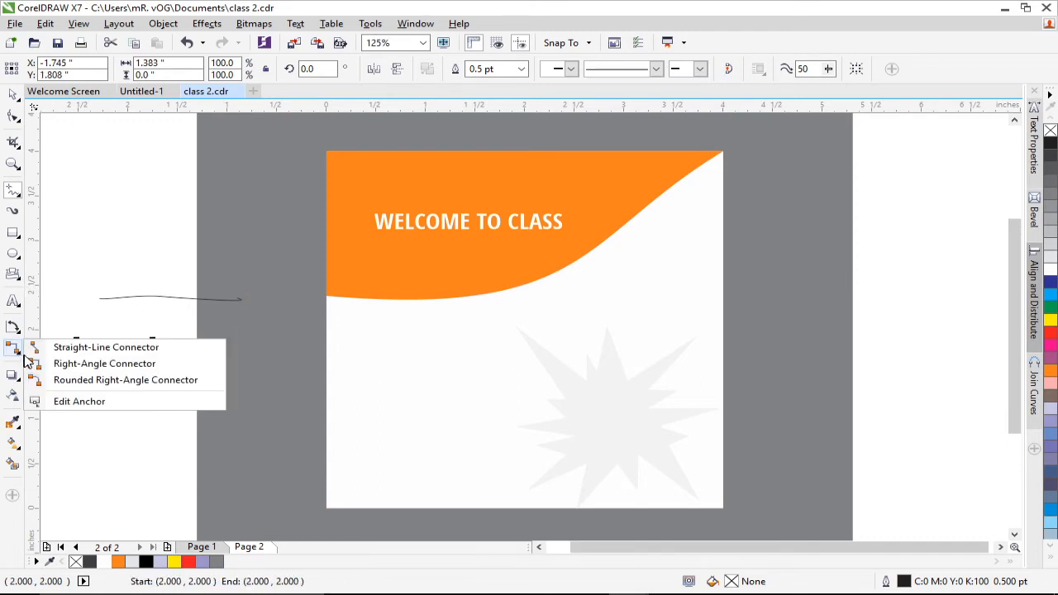
click(83, 348)
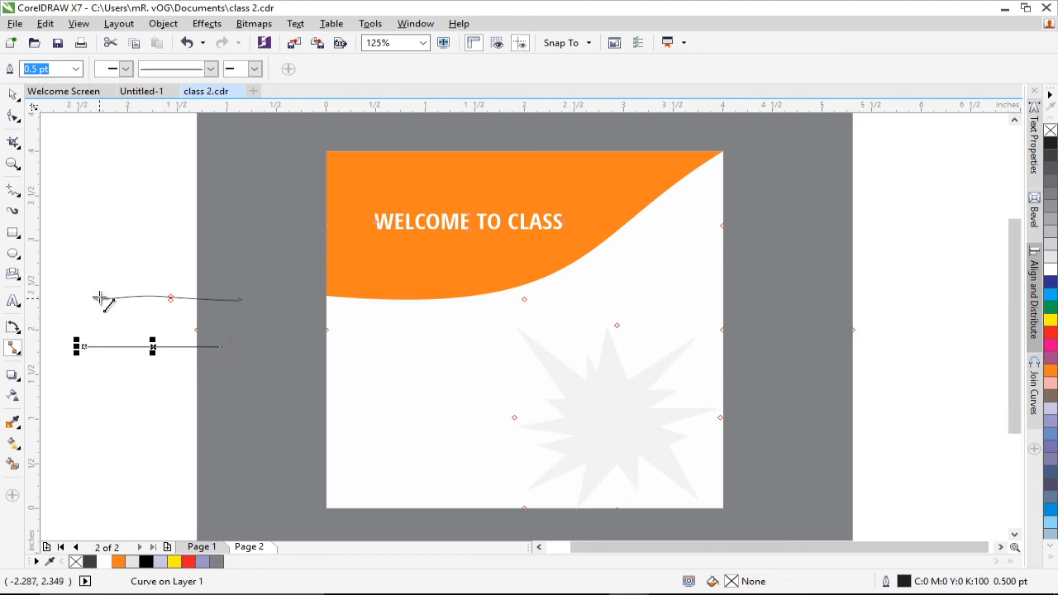
drag(99, 298, 84, 346)
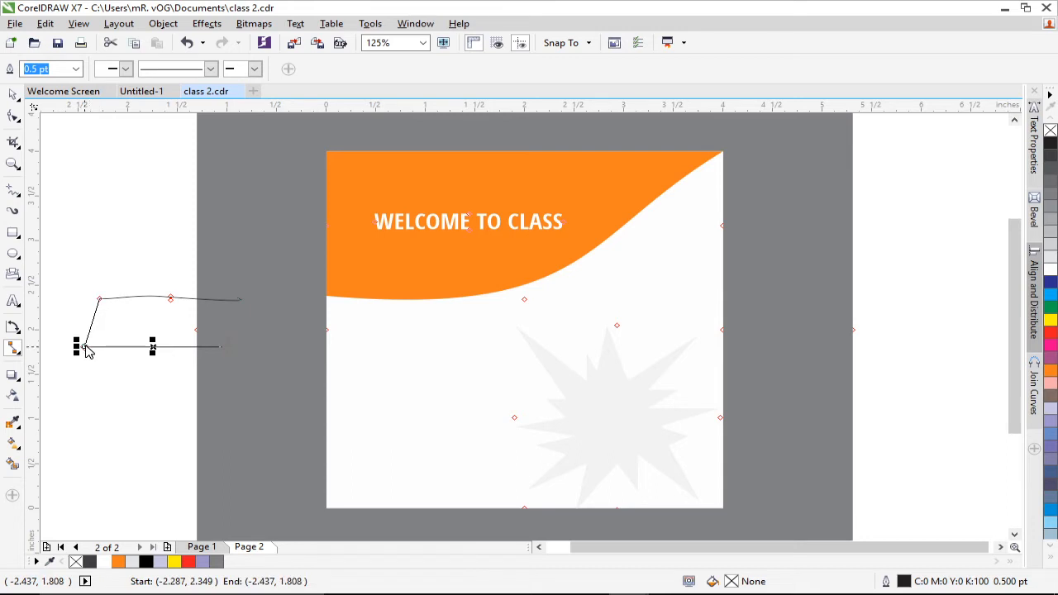
Delete the freehand curve, the horizontal line and their connector beside the page.
click(13, 95)
click(170, 259)
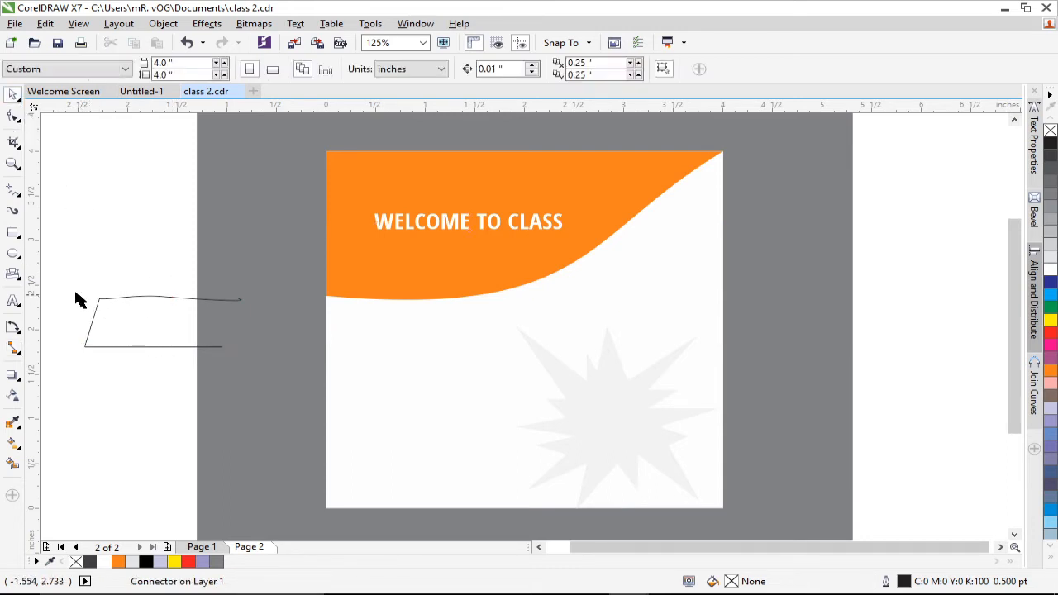
drag(68, 267, 342, 429)
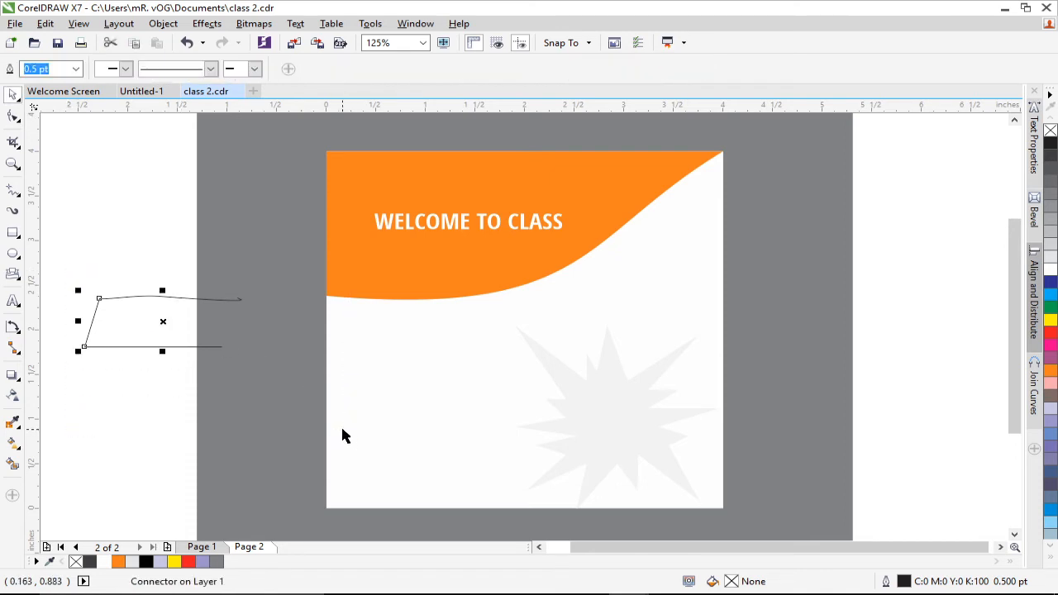
key(Delete)
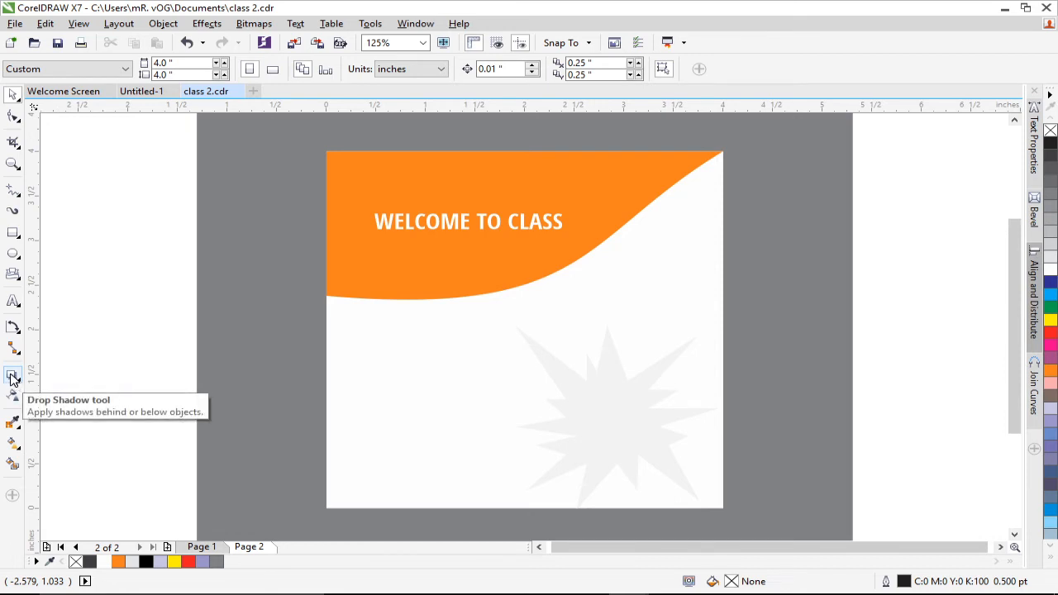
Apply a drop shadow to the orange curved shape, stretching it from the shape's left edge to near the page's right edge.
click(12, 377)
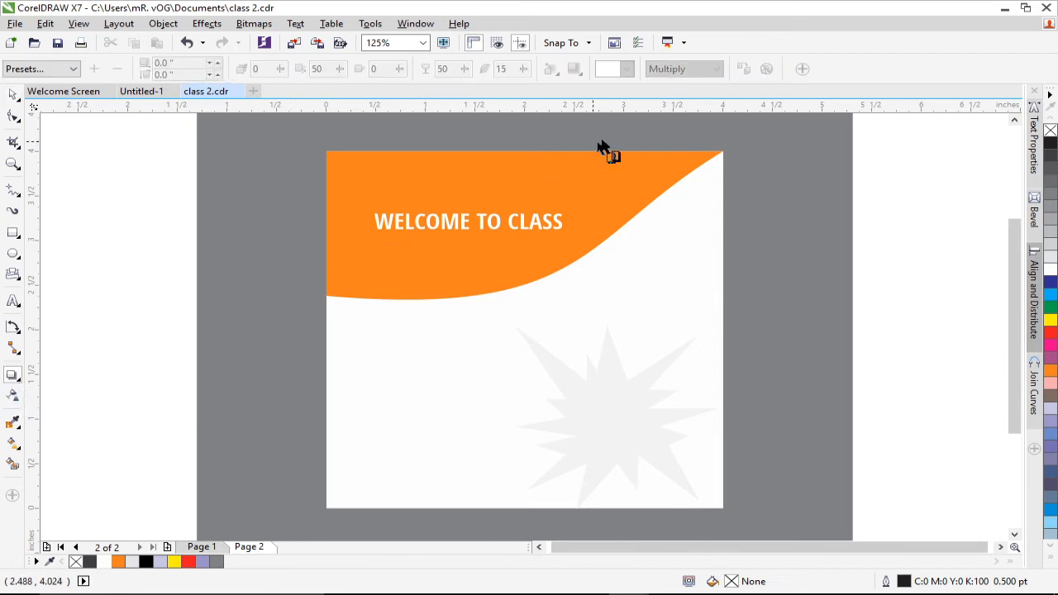
click(714, 154)
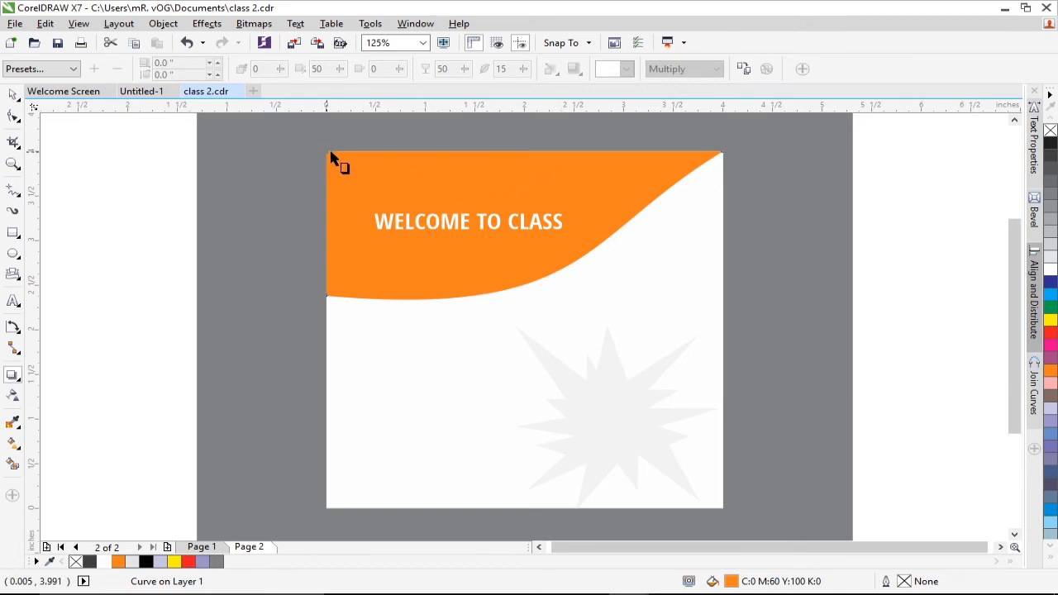
drag(325, 225, 715, 238)
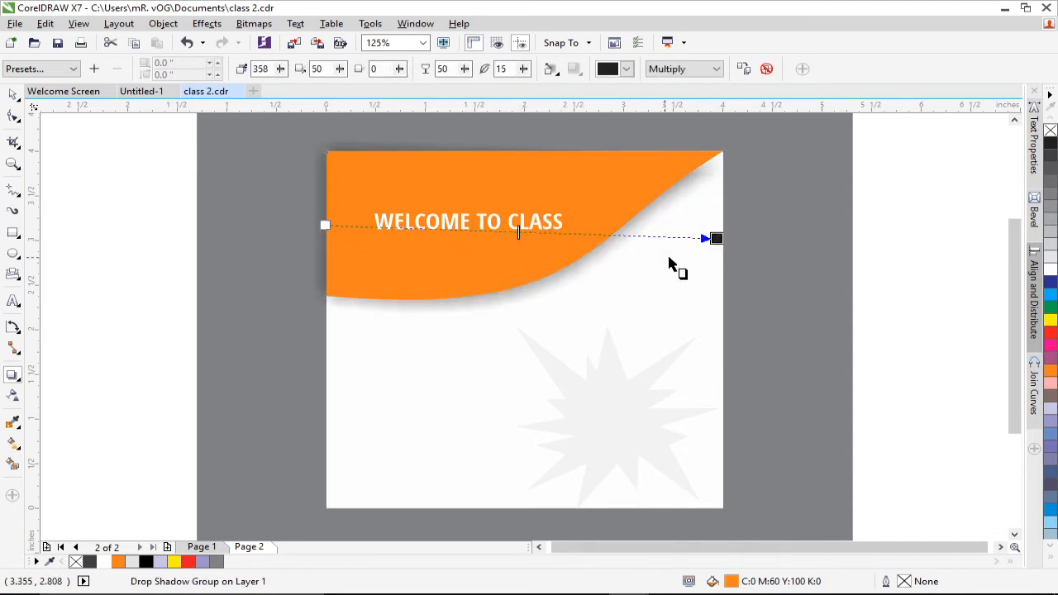
Set the orange shape's drop shadow to the Normal merge mode and the solid black swatch at the end of the palette.
click(716, 70)
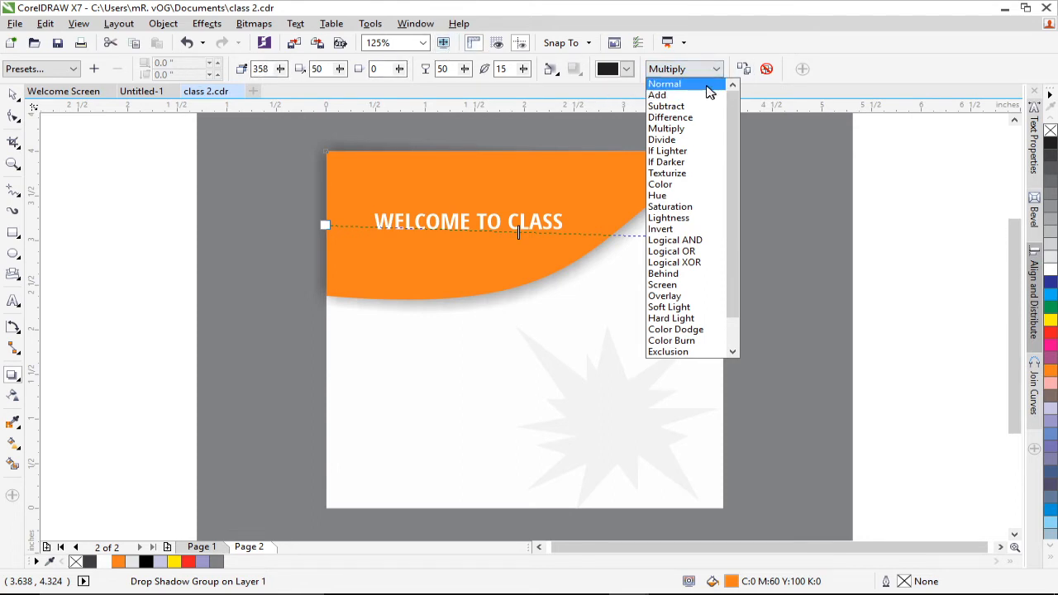
click(701, 86)
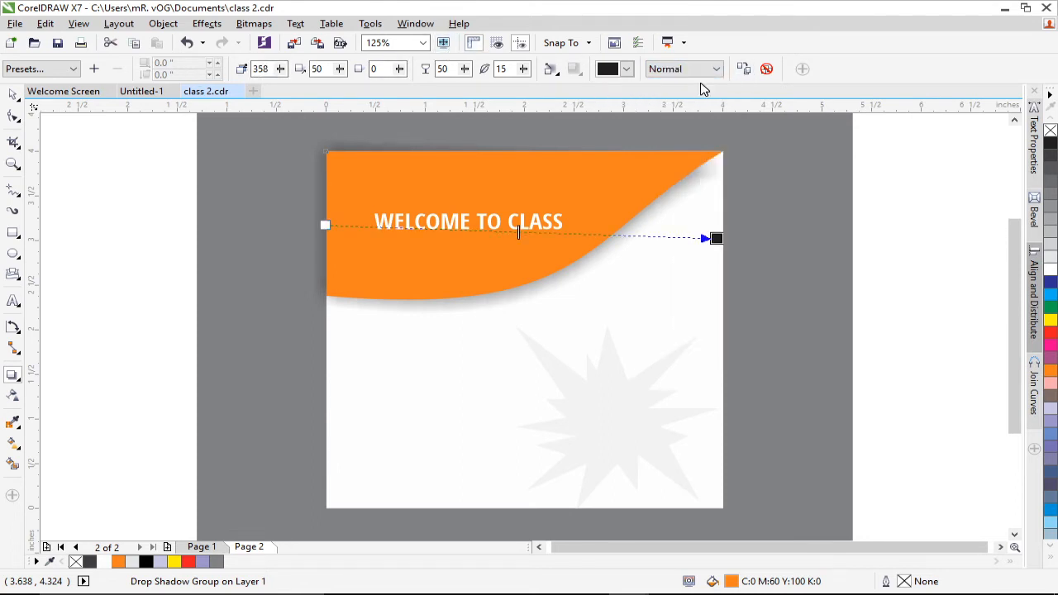
click(716, 69)
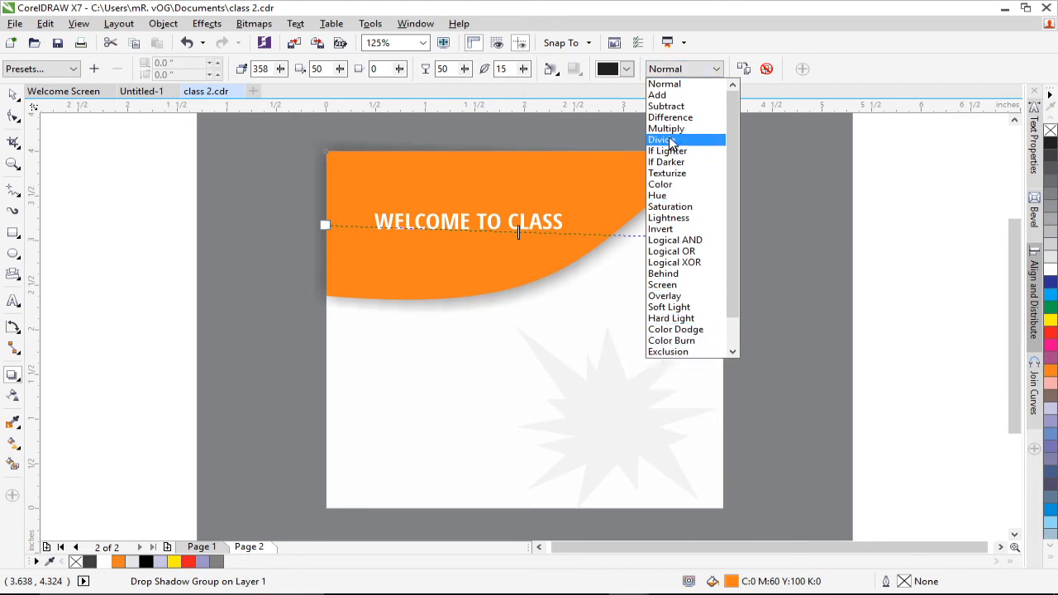
click(668, 85)
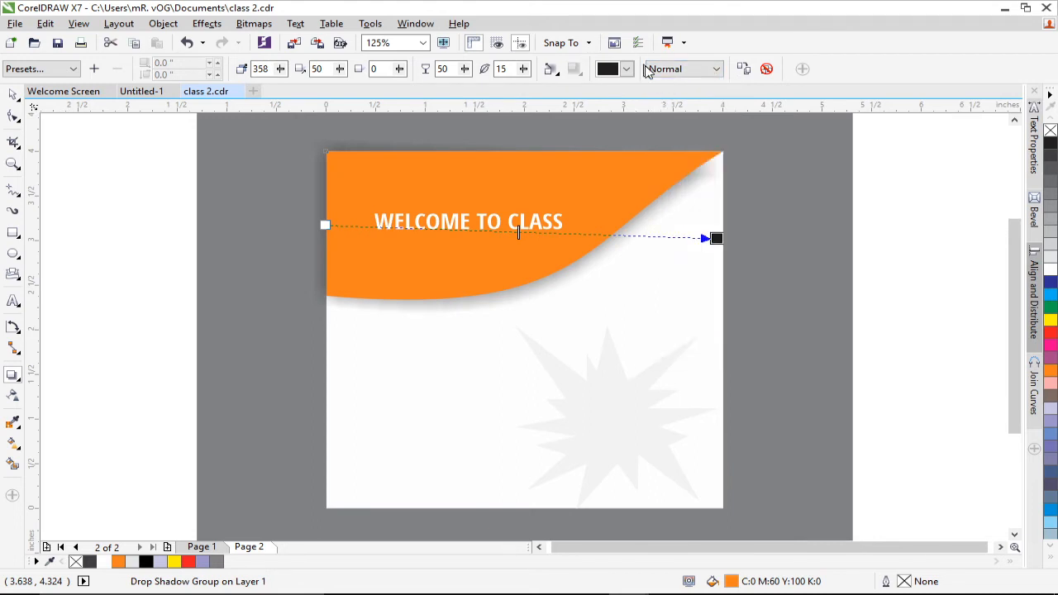
click(627, 69)
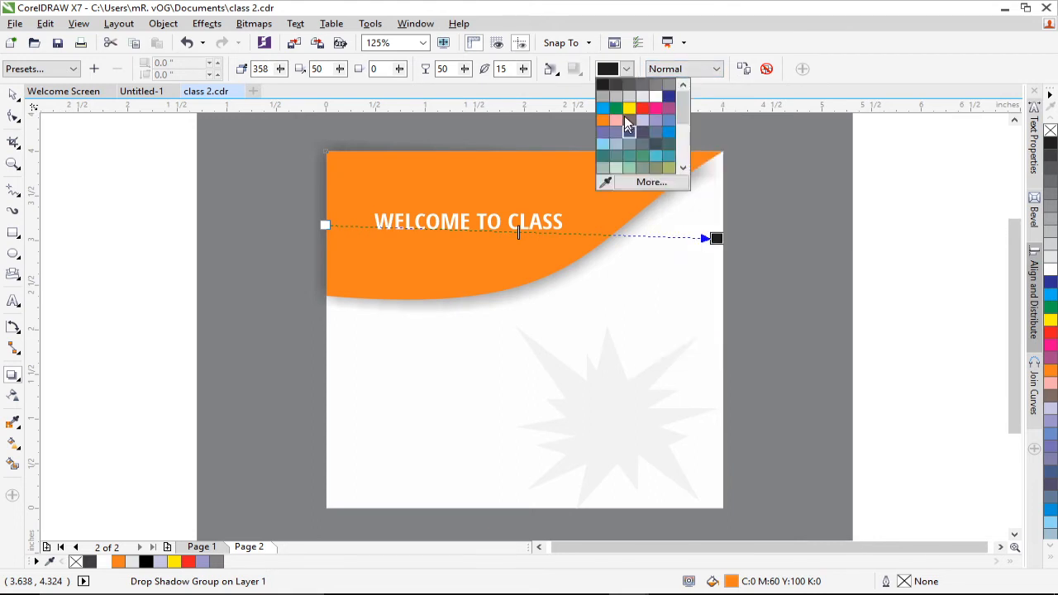
drag(683, 95, 684, 168)
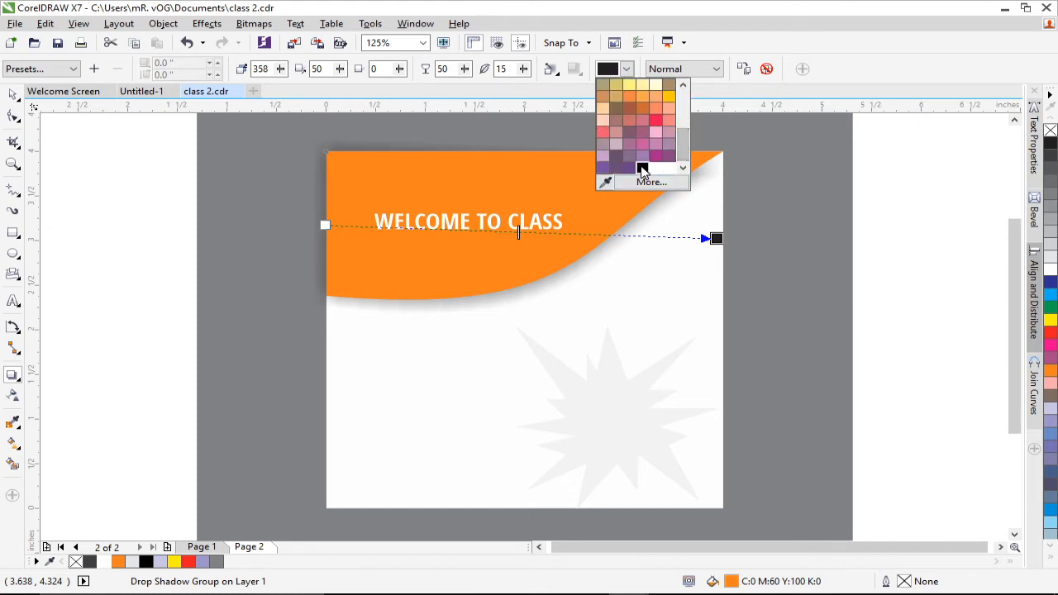
click(643, 169)
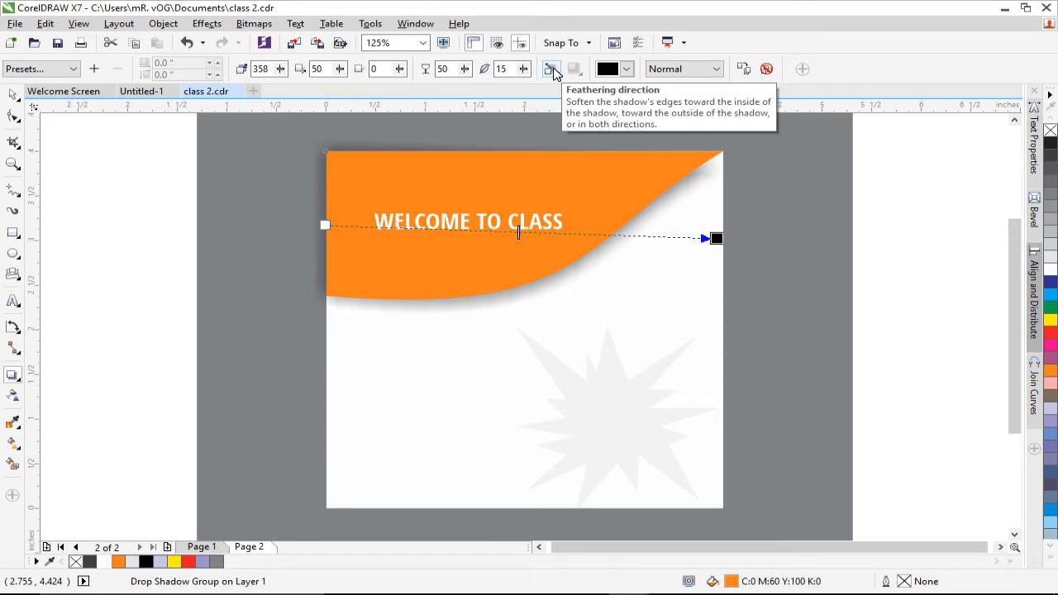
Change the drop shadow's feathering direction and set its feather edge to Squared.
click(552, 71)
click(589, 111)
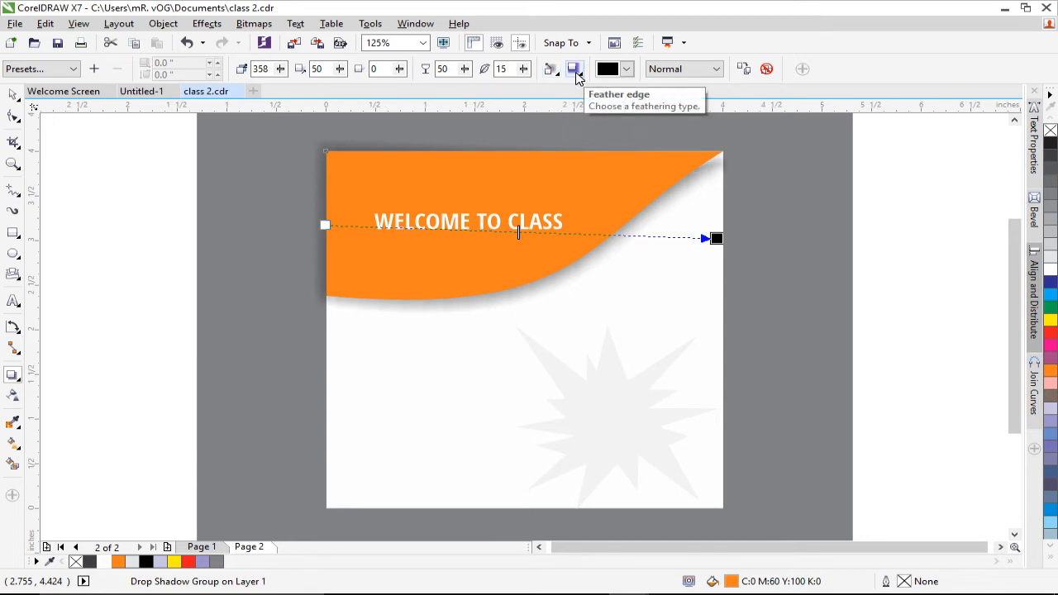
click(575, 71)
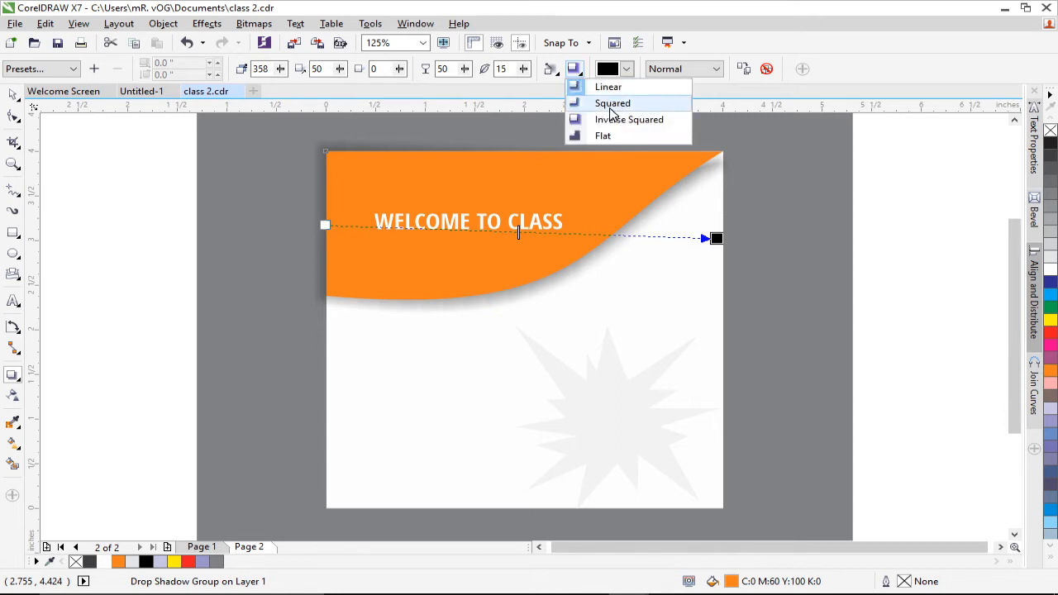
click(608, 105)
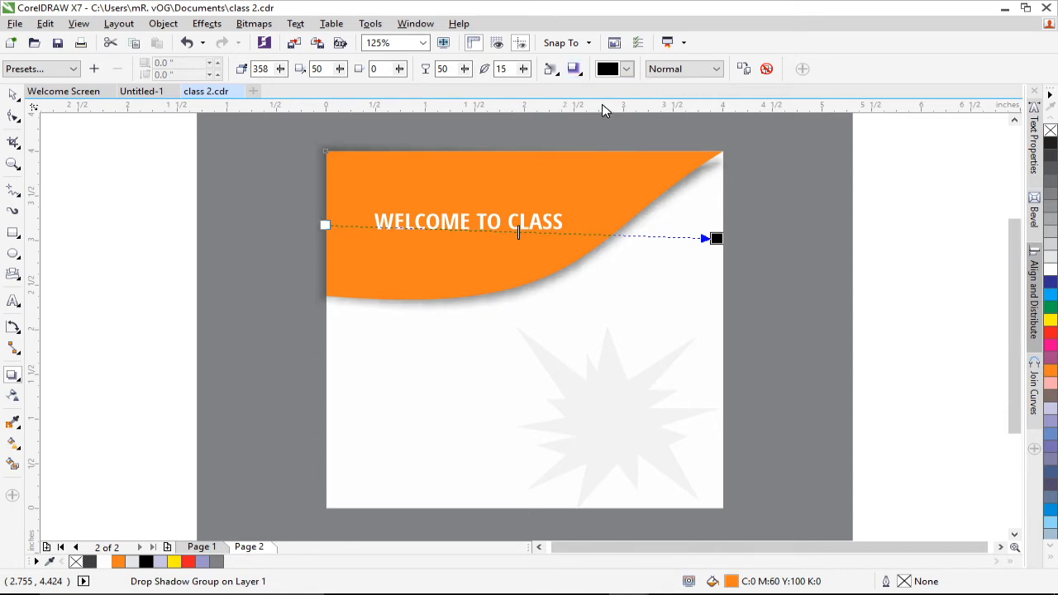
Try the Inverse Squared and Linear feather edges on the orange shape's shadow and return to Squared.
click(574, 70)
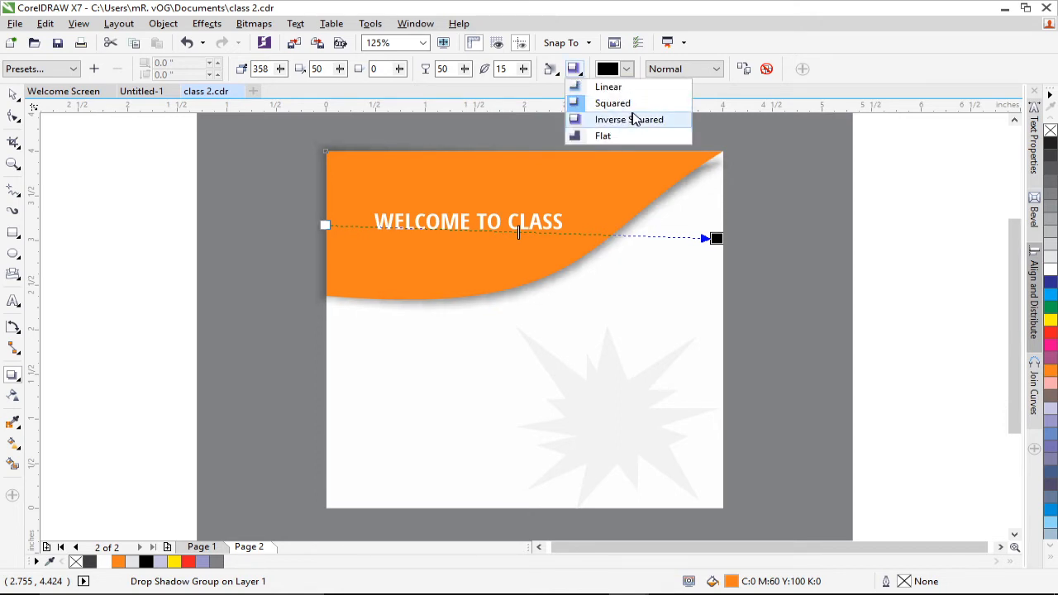
click(630, 122)
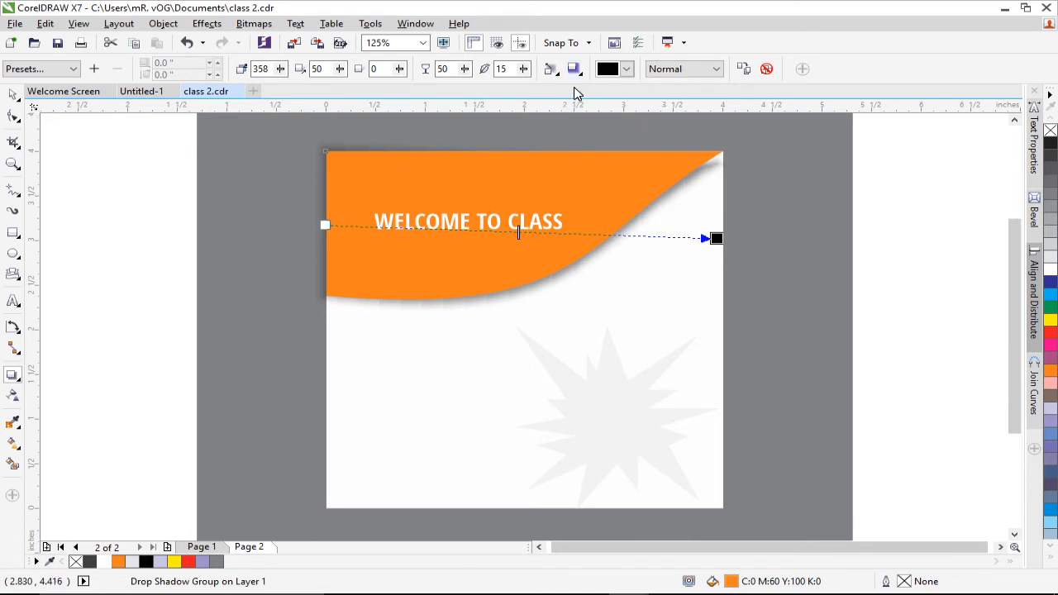
click(573, 74)
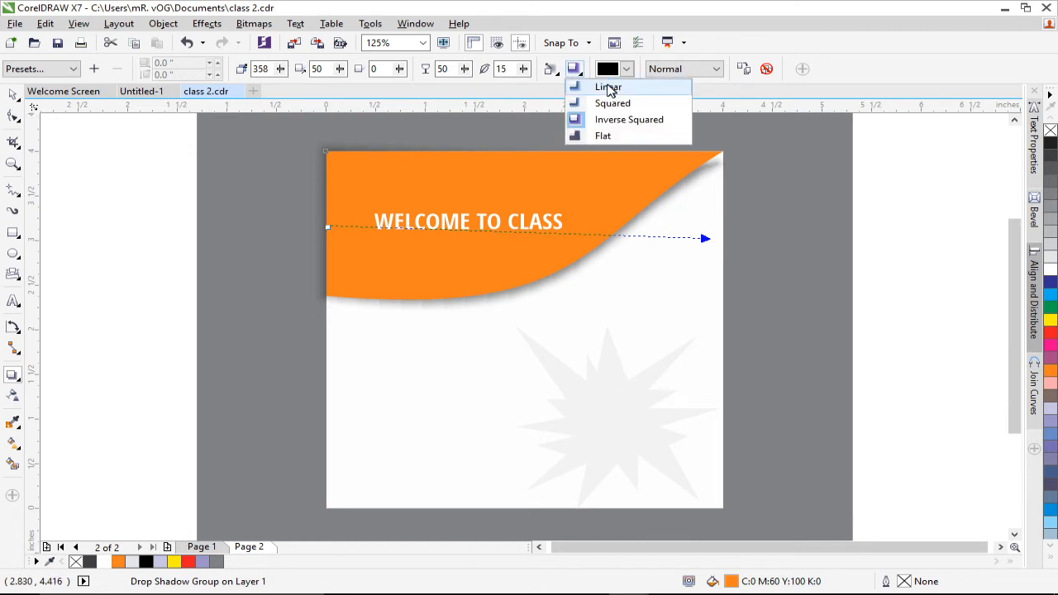
click(612, 88)
click(577, 73)
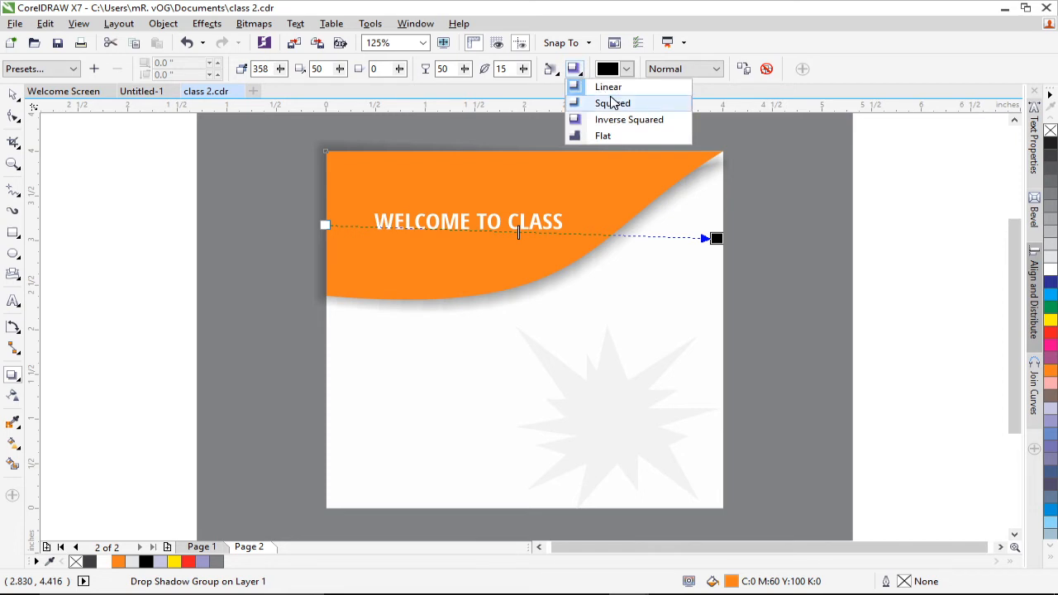
click(616, 105)
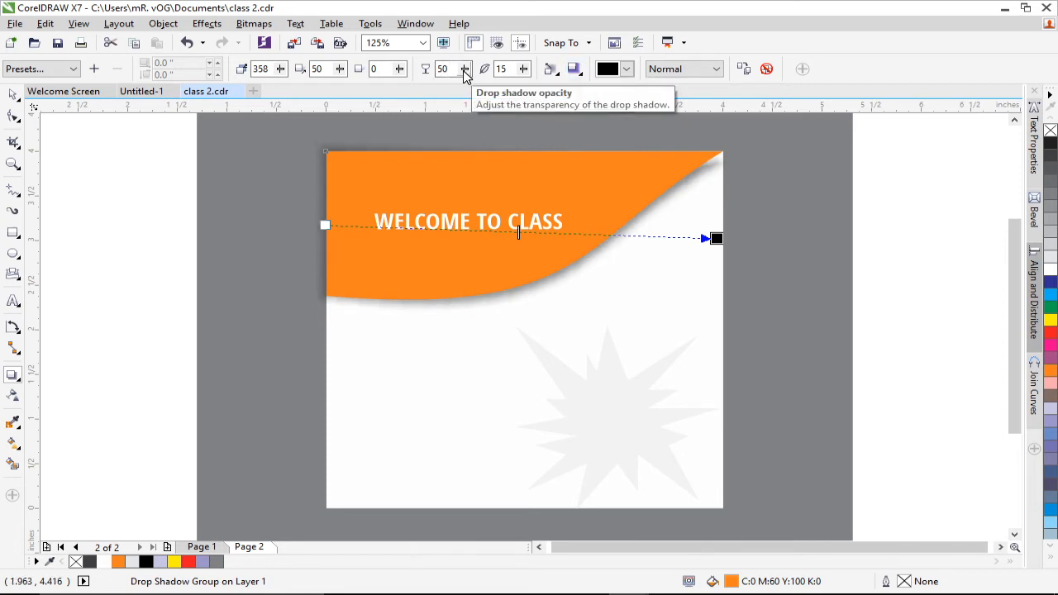
Set the orange shape's drop shadow opacity to 30 and its feathering to 15, and deselect the shape.
drag(464, 74, 447, 69)
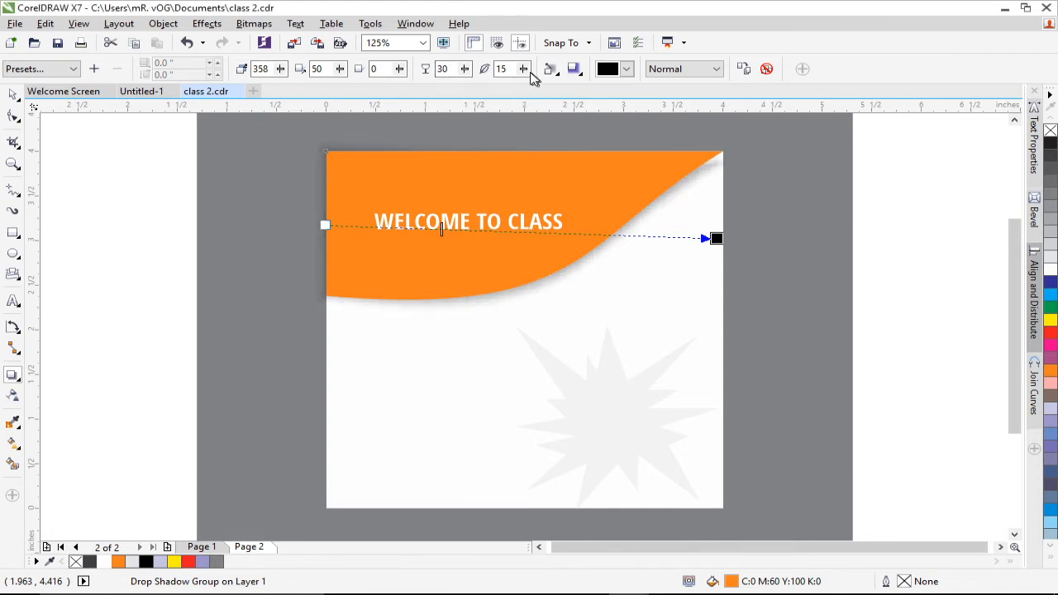
drag(523, 69, 505, 87)
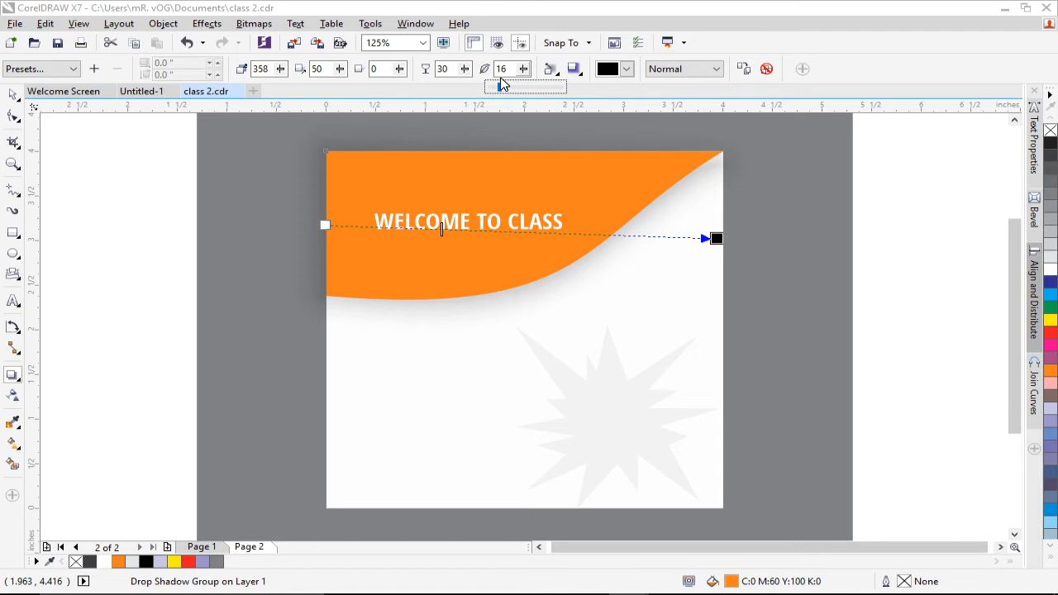
drag(500, 83, 501, 83)
double_click(496, 70)
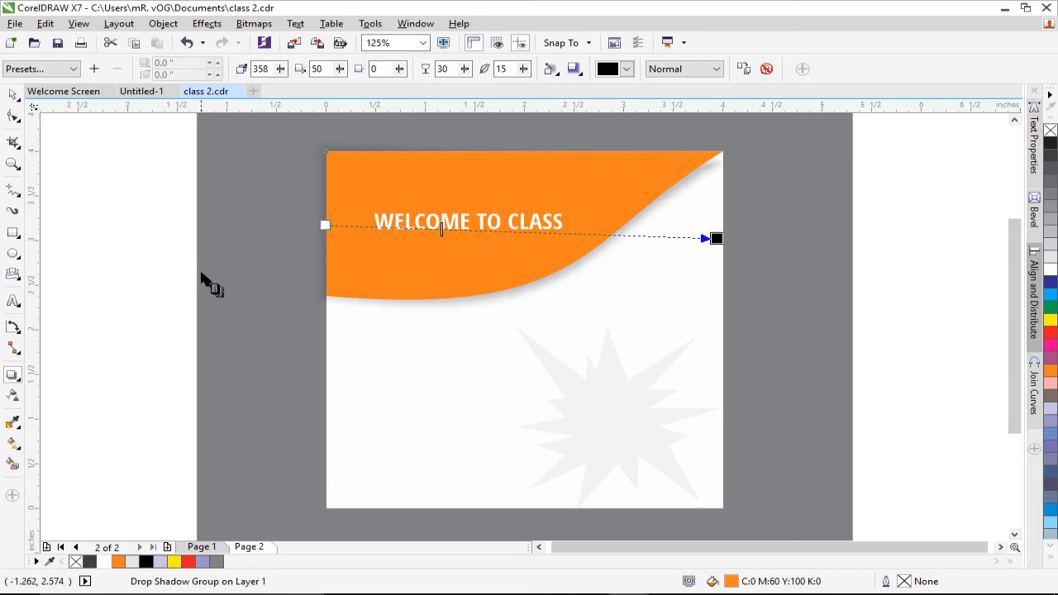
click(18, 98)
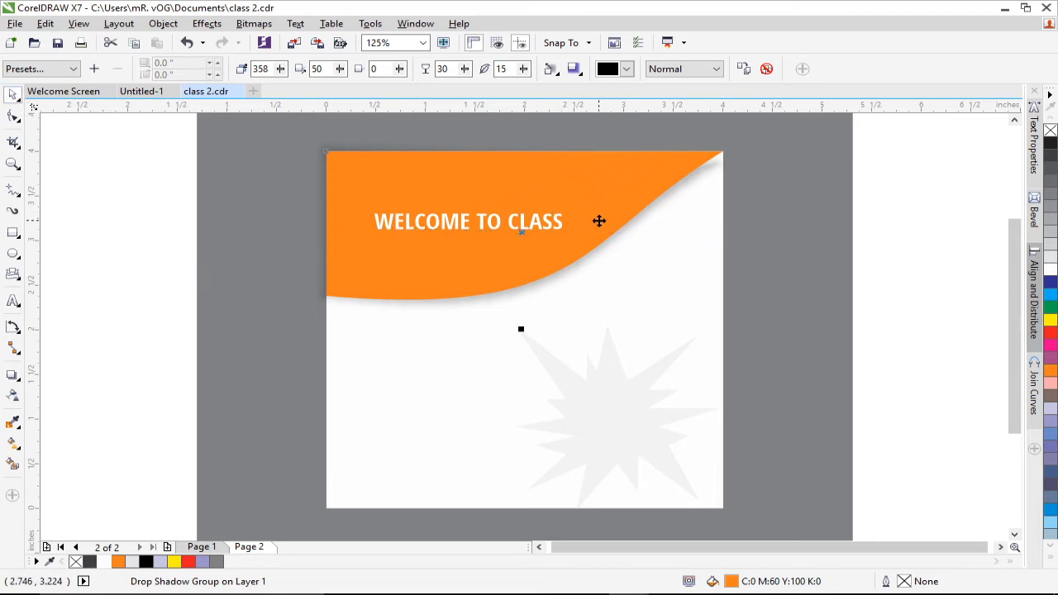
click(918, 248)
scroll(516, 296, down, 3)
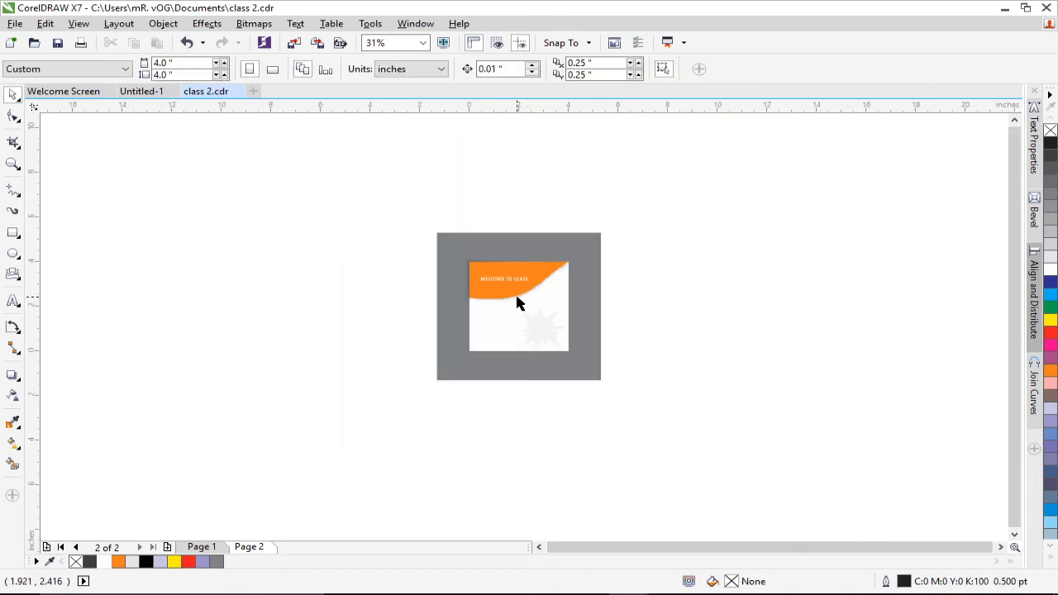
scroll(516, 302, up, 3)
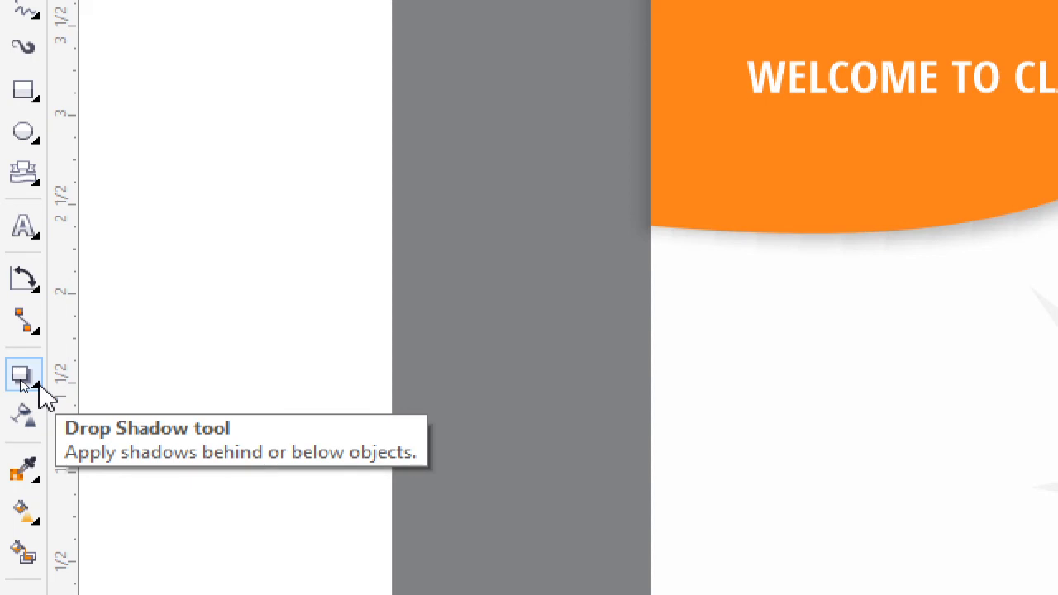
Apply a one-step outside contour with a 0.1-inch offset to the WELCOME TO CLASS text.
click(37, 386)
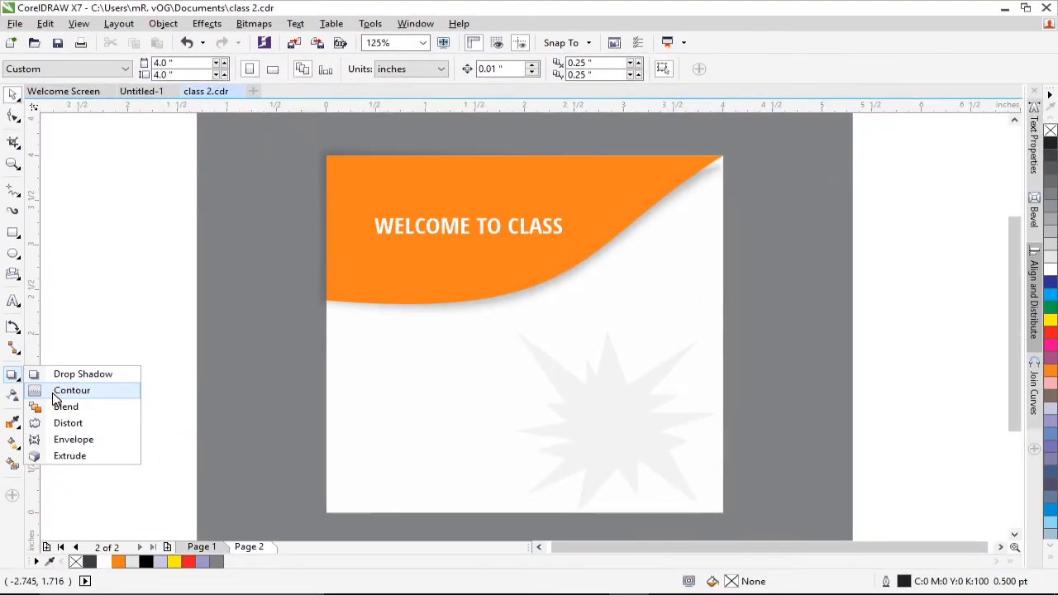
click(55, 395)
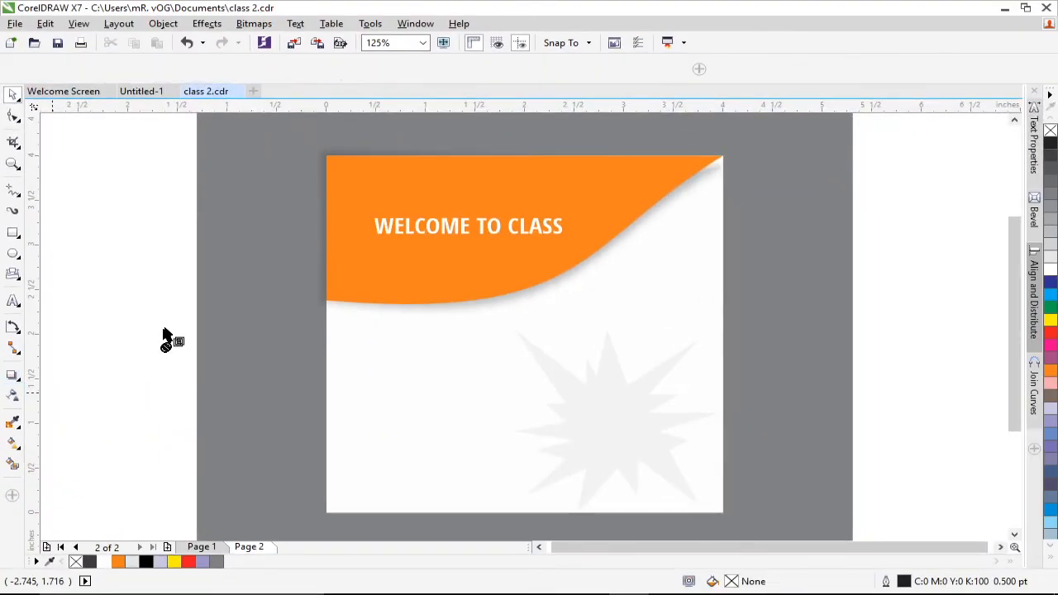
click(459, 235)
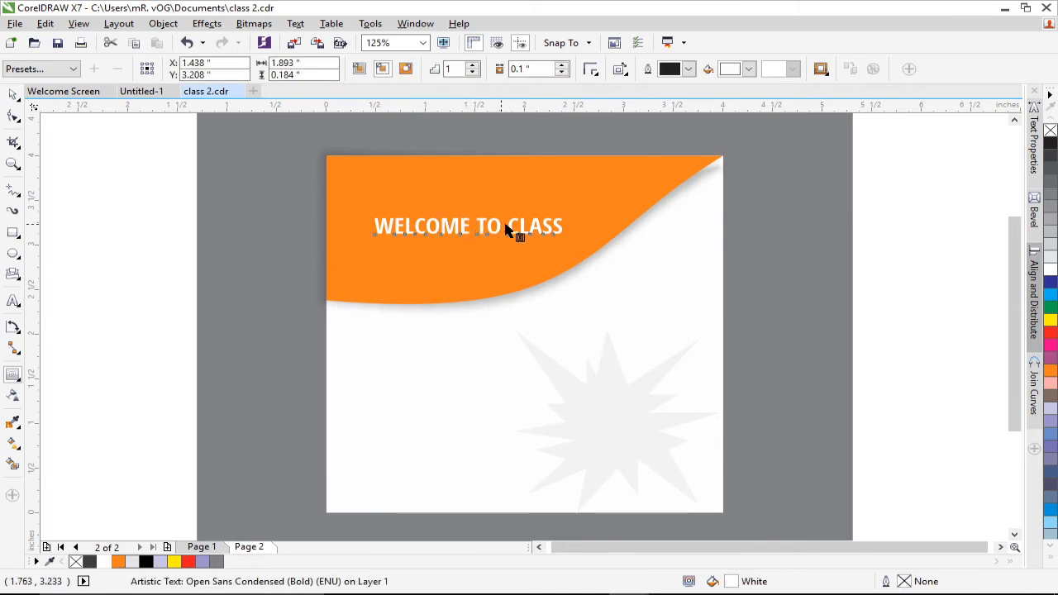
click(412, 70)
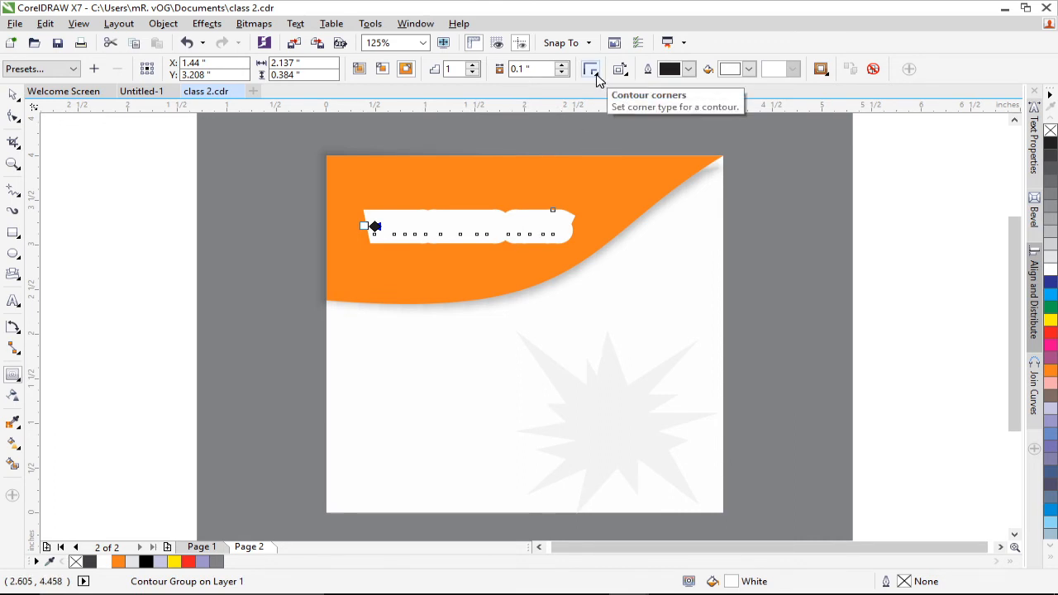
Change the corner type of the title's contour to round corners.
scroll(391, 227, up, 4)
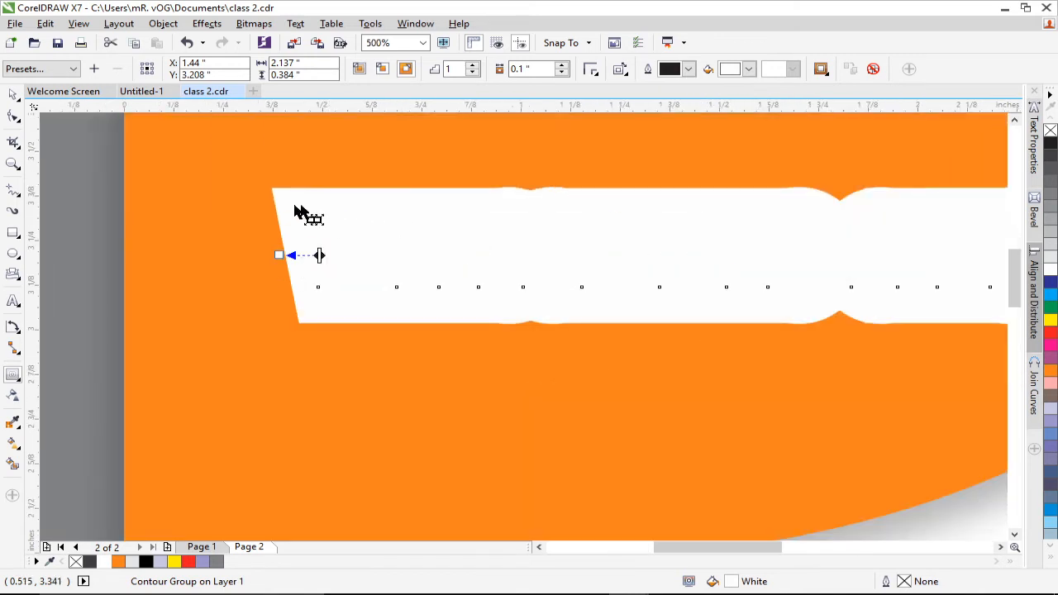
click(596, 72)
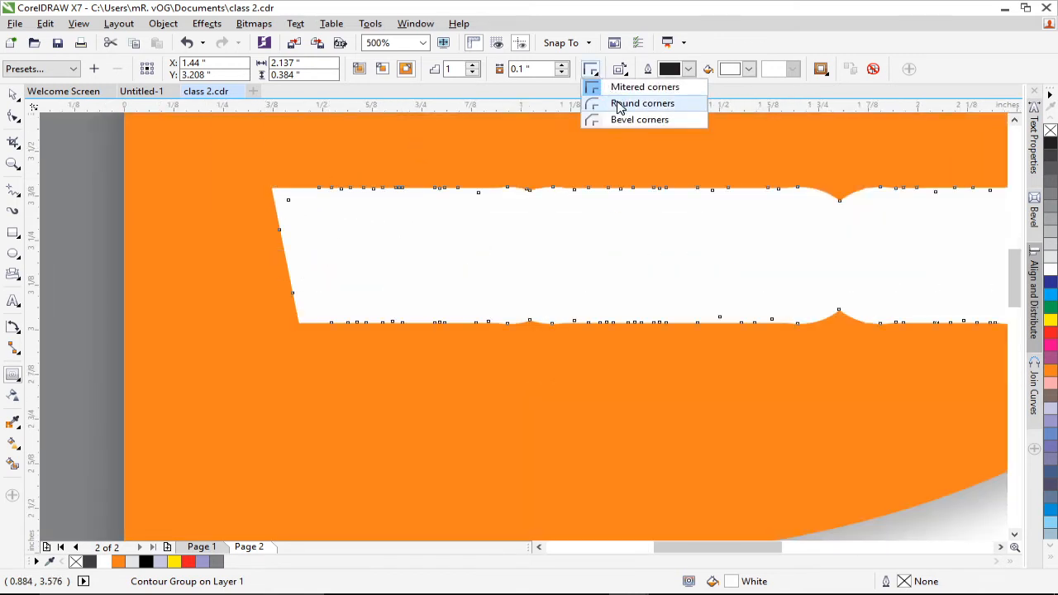
click(621, 104)
scroll(500, 224, down, 4)
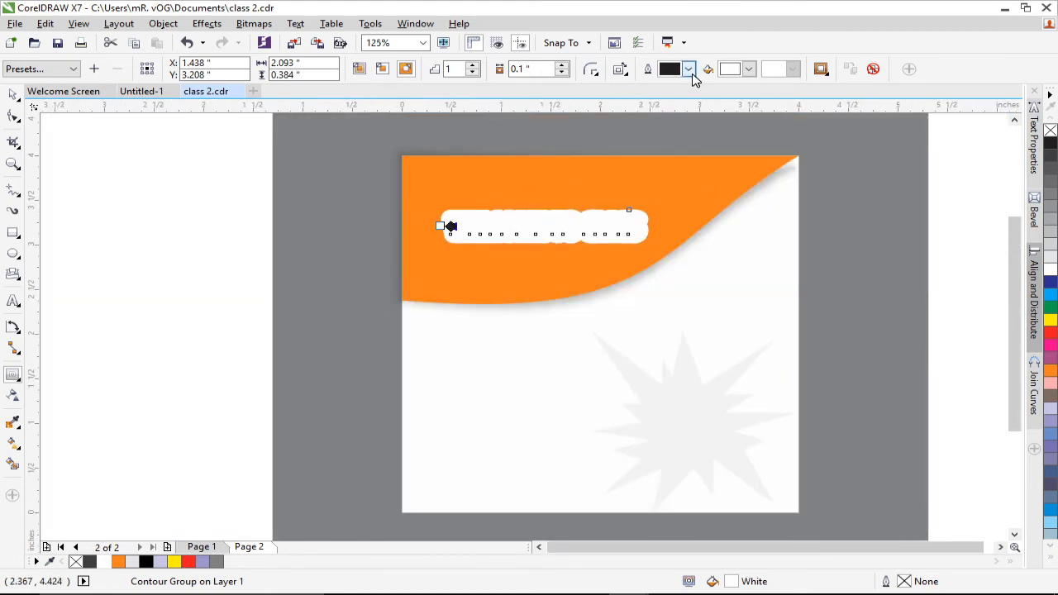
Try a yellow fill on the title's contour and set the fill back to white.
click(690, 69)
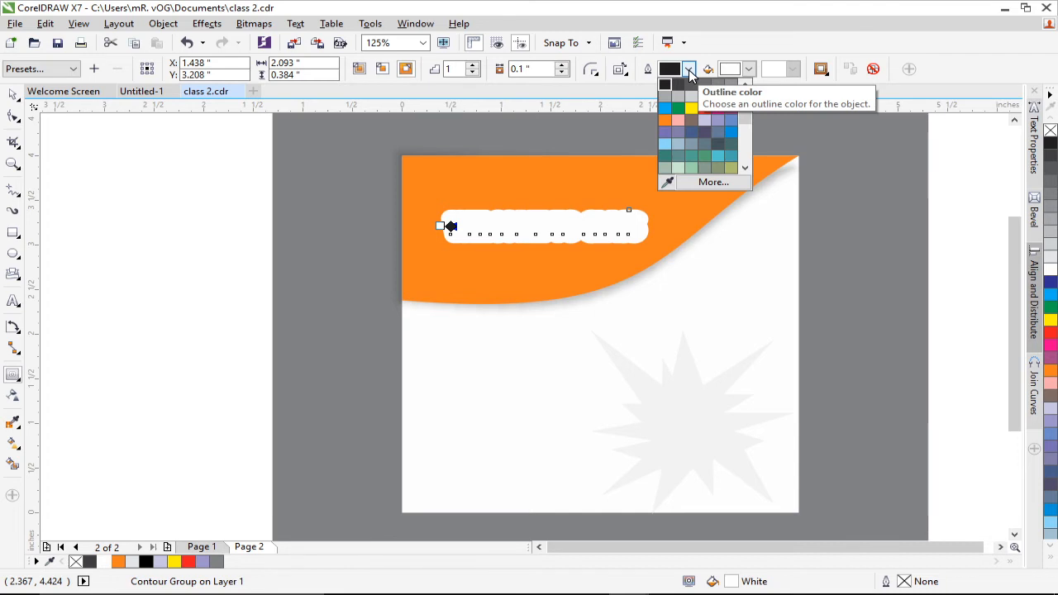
click(689, 71)
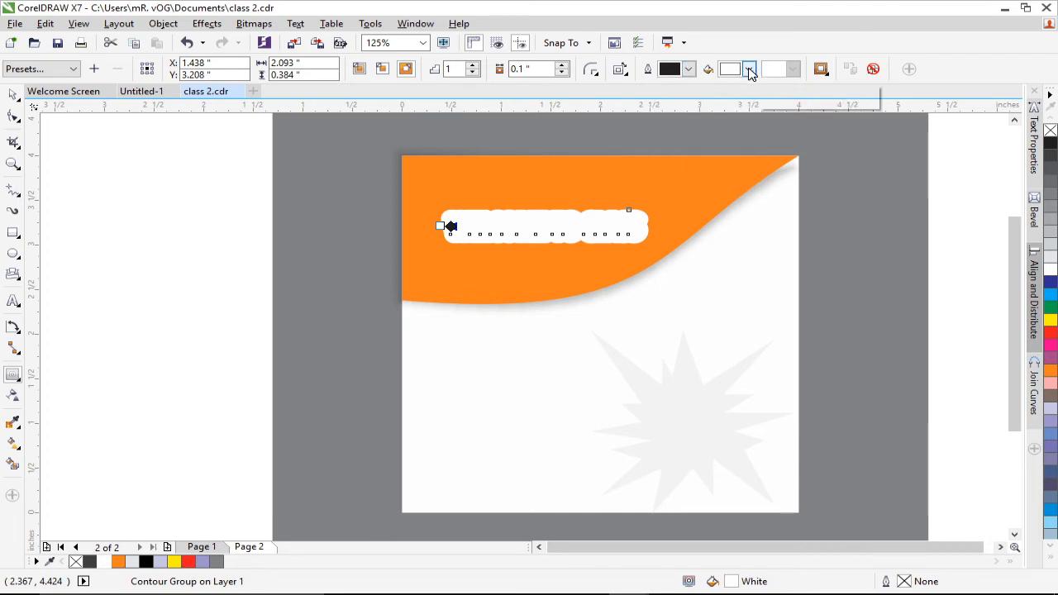
click(749, 69)
click(750, 96)
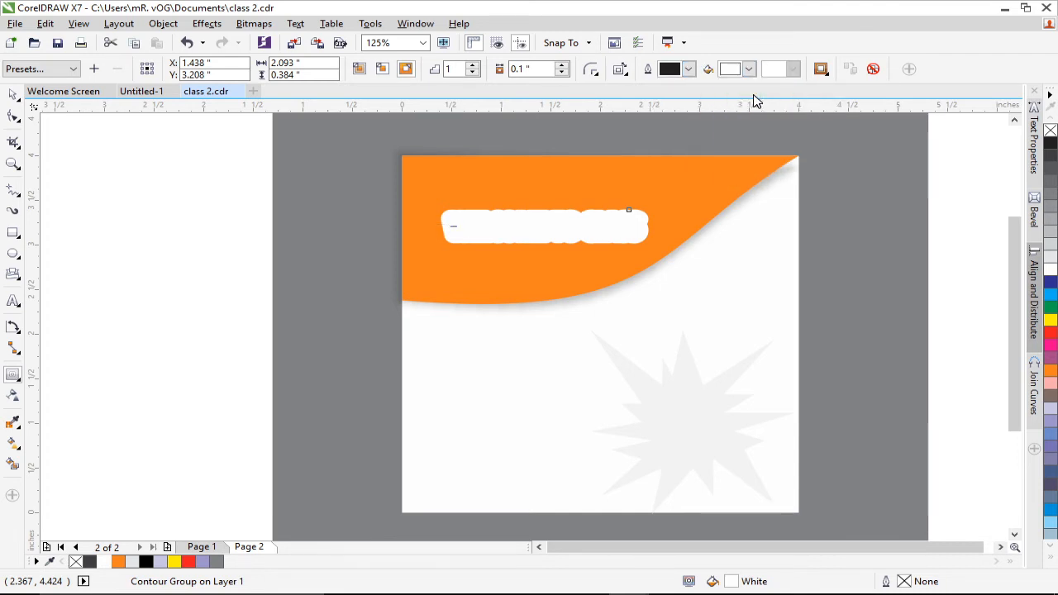
click(749, 70)
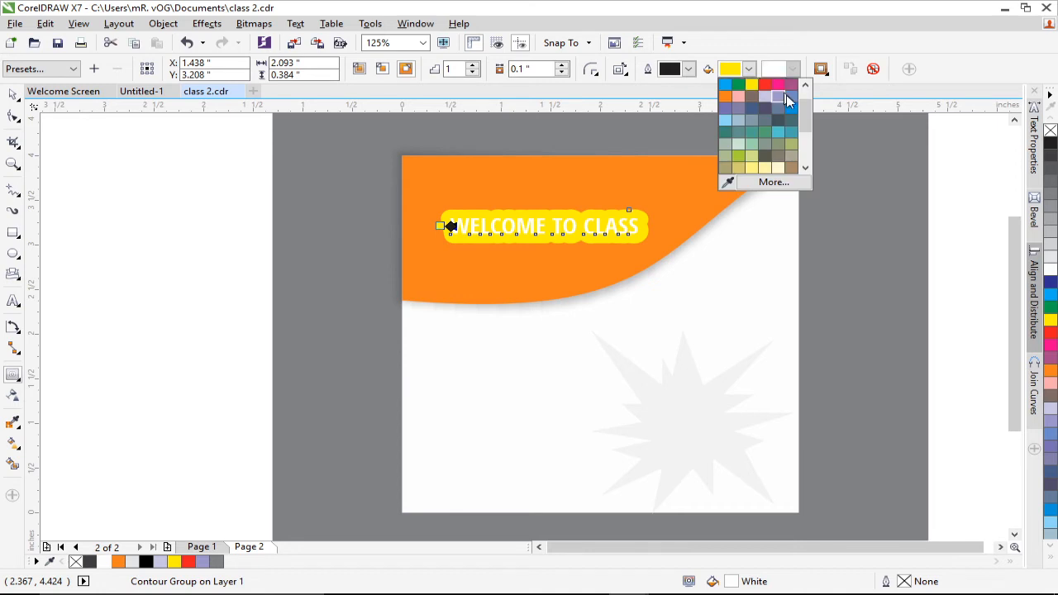
drag(806, 114, 804, 90)
click(780, 97)
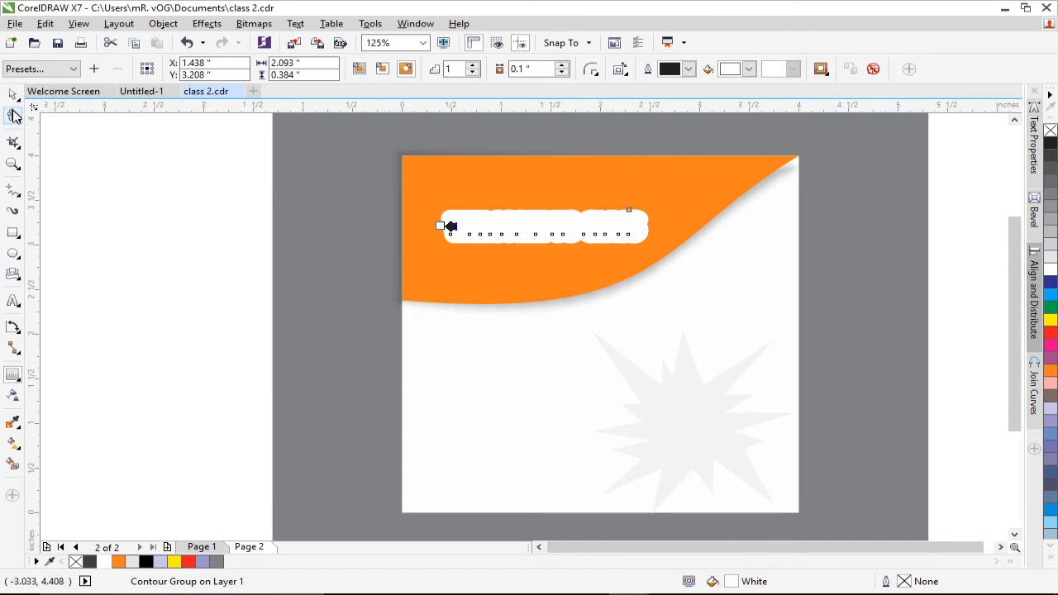
Select the title's whole contour group and break it apart into separate text and contour objects.
click(13, 98)
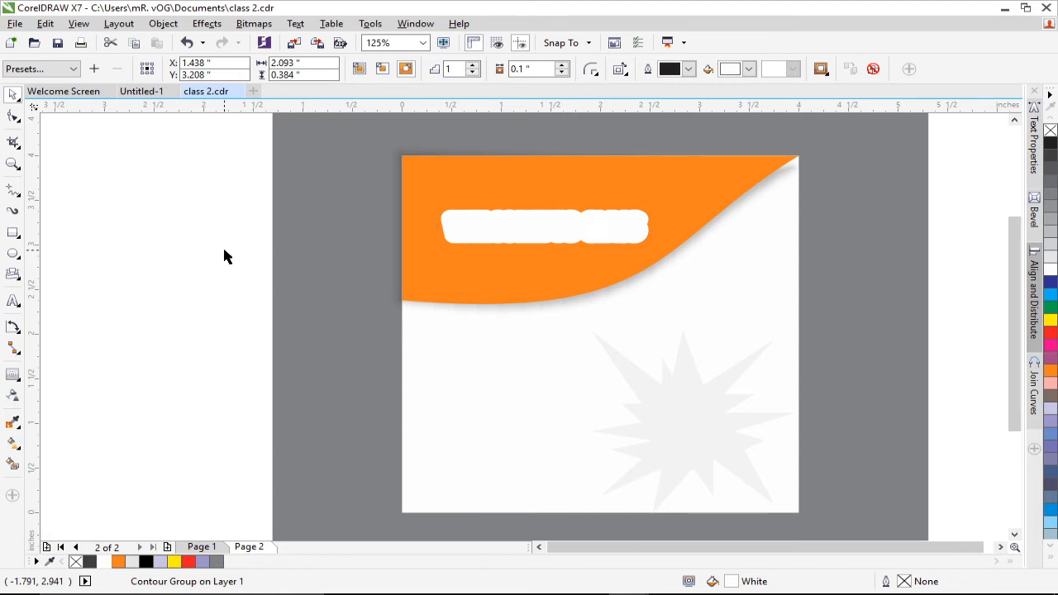
click(223, 248)
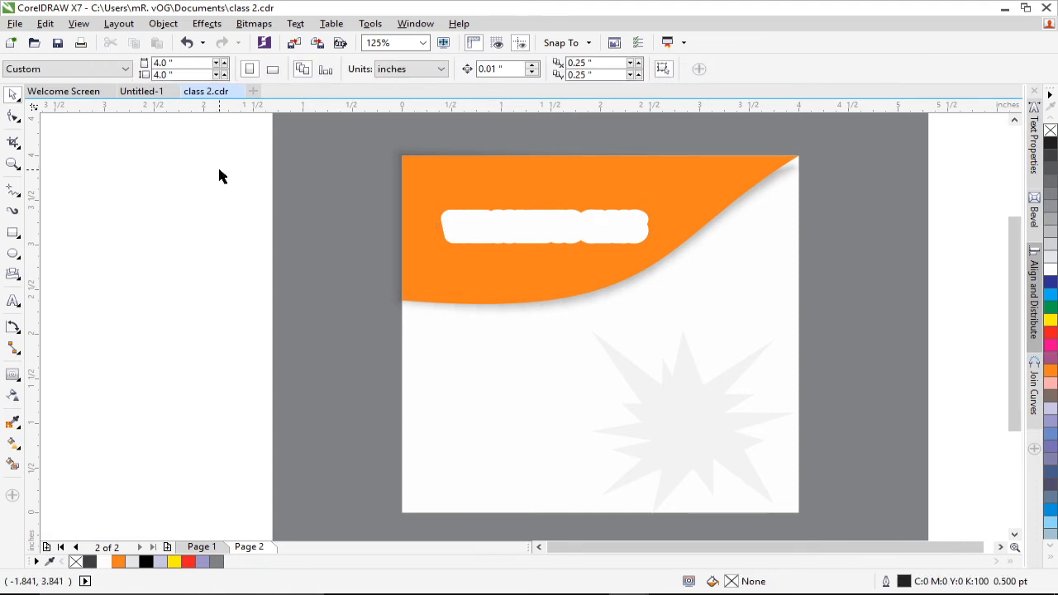
click(559, 221)
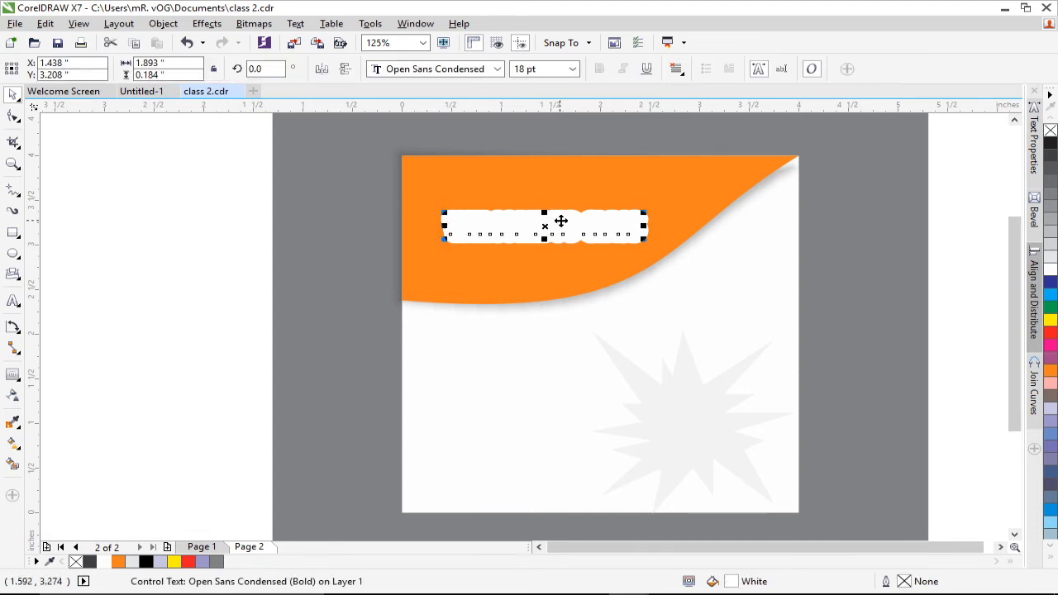
click(229, 181)
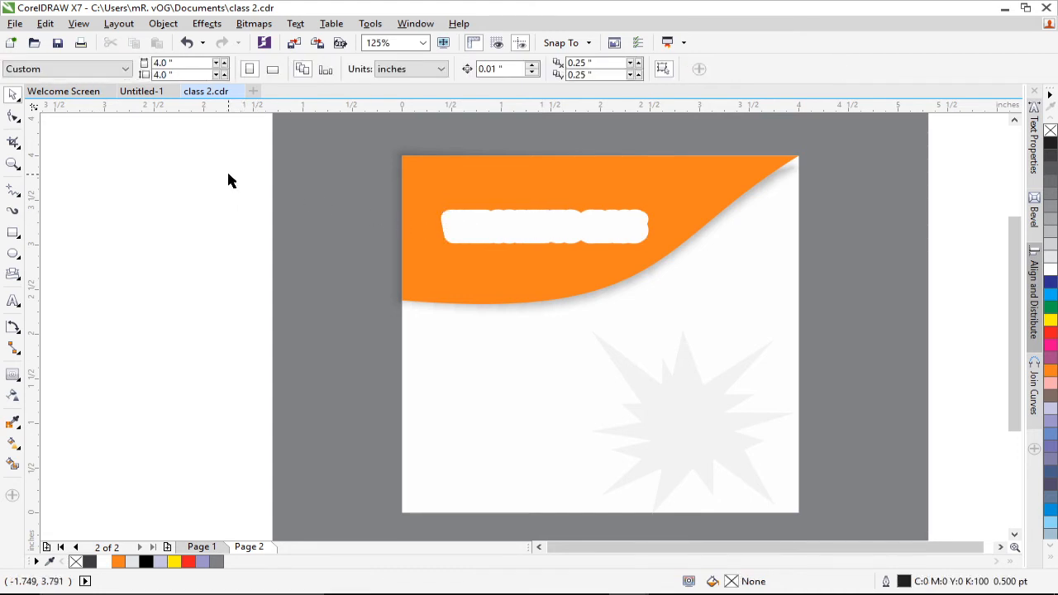
drag(239, 178, 699, 273)
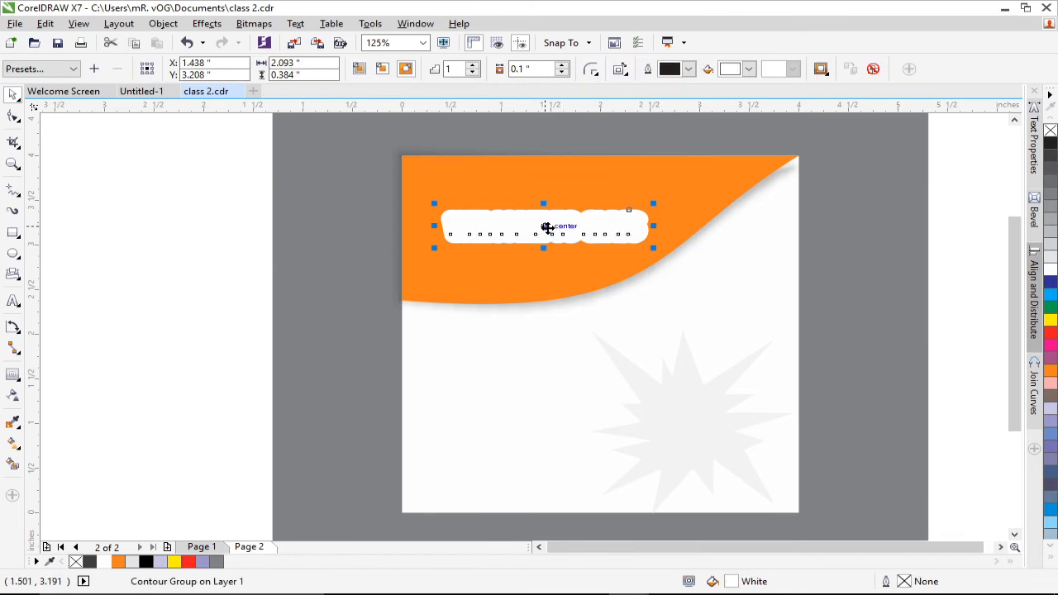
right_click(547, 231)
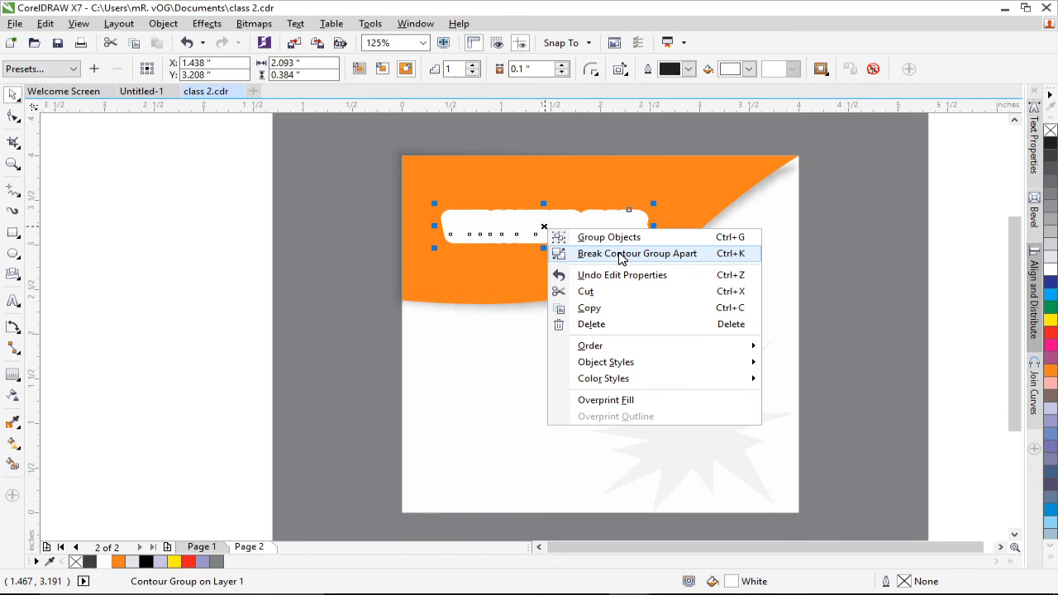
click(621, 258)
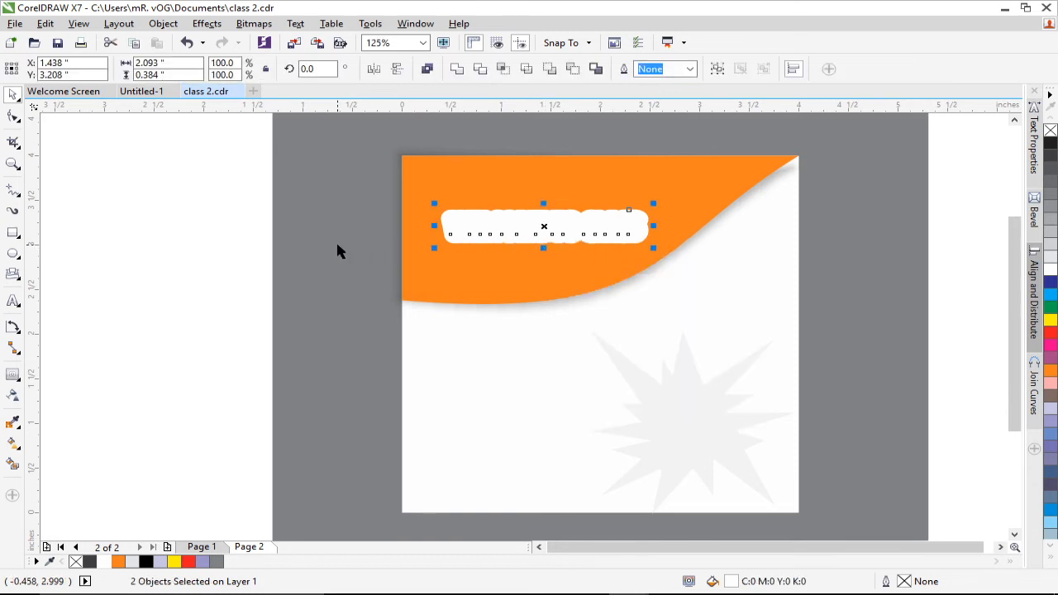
click(189, 203)
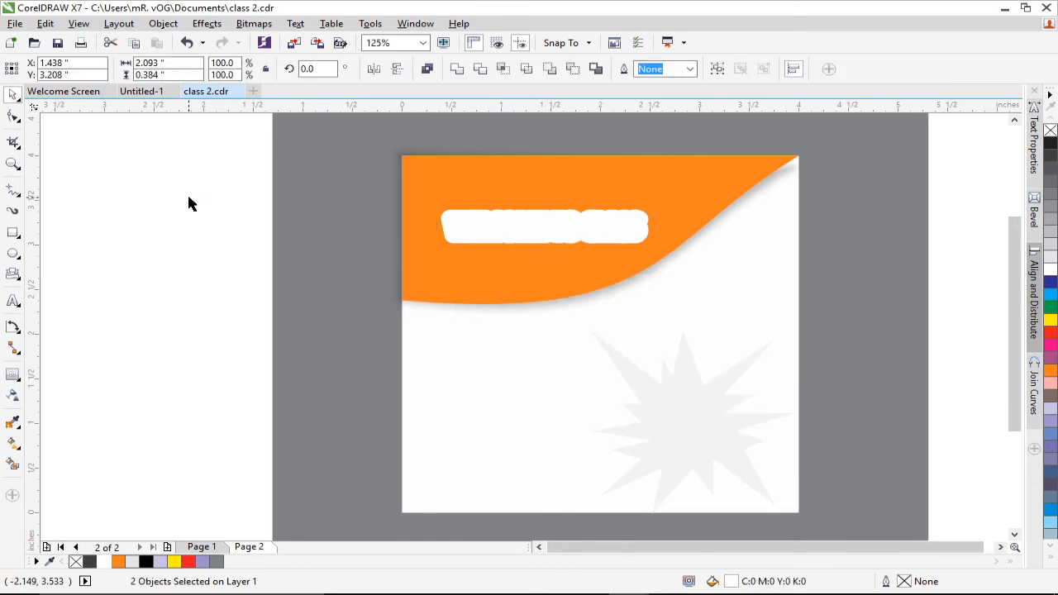
Fill the WELCOME TO CLASS text with orange and deselect it.
click(614, 226)
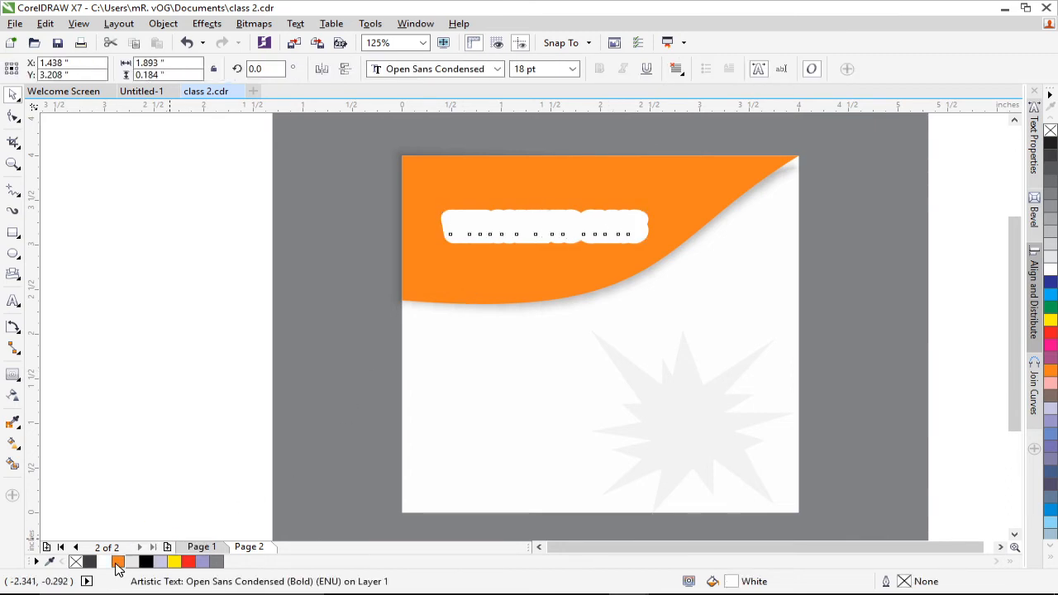
click(117, 563)
click(245, 323)
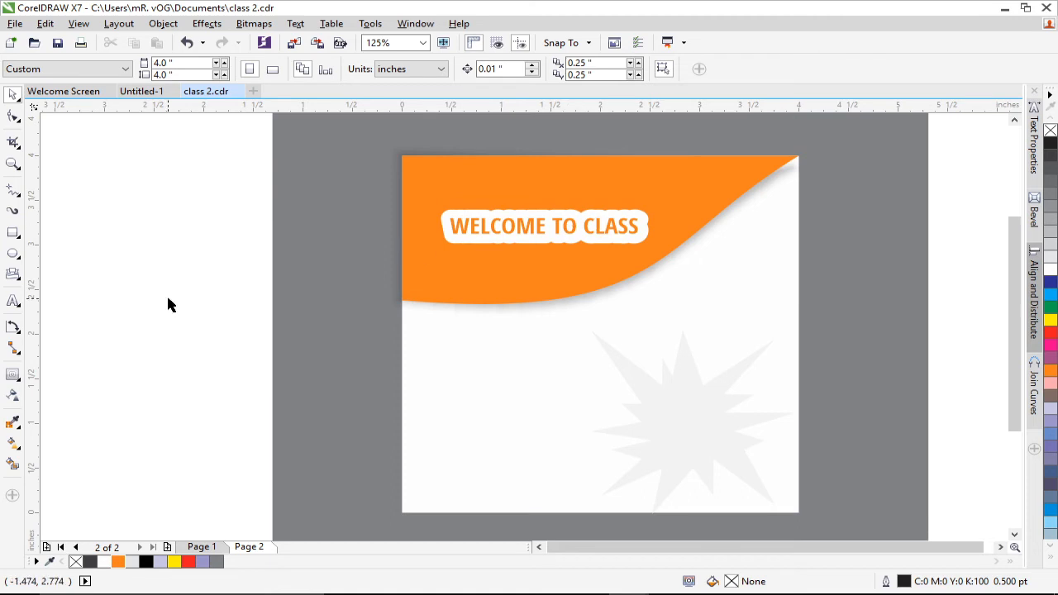
Add a drop shadow at about 183 degrees to the white contour shape, cast from its right edge to its lower-left end.
click(18, 379)
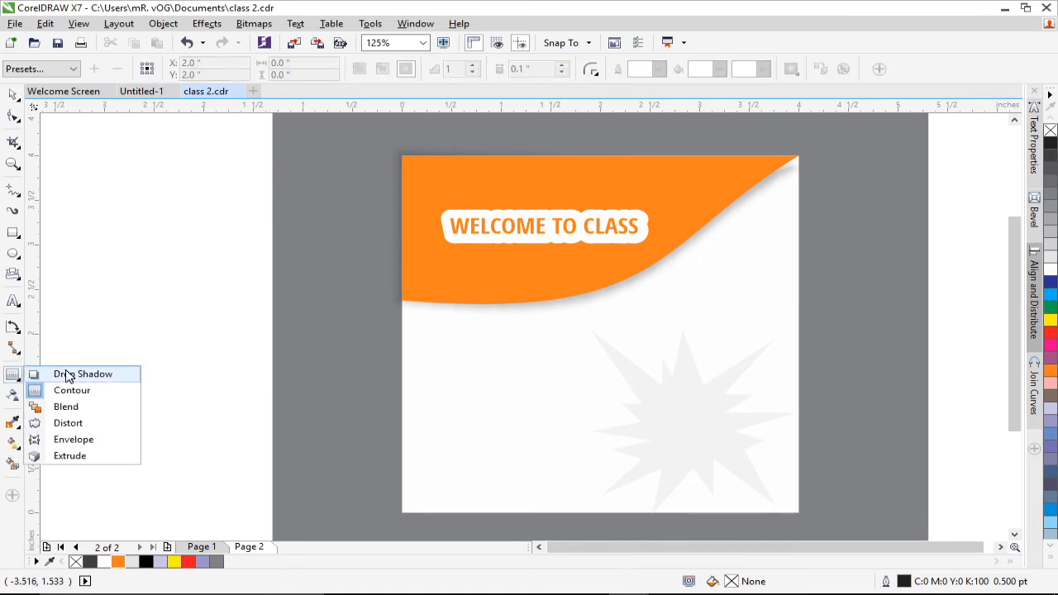
click(68, 374)
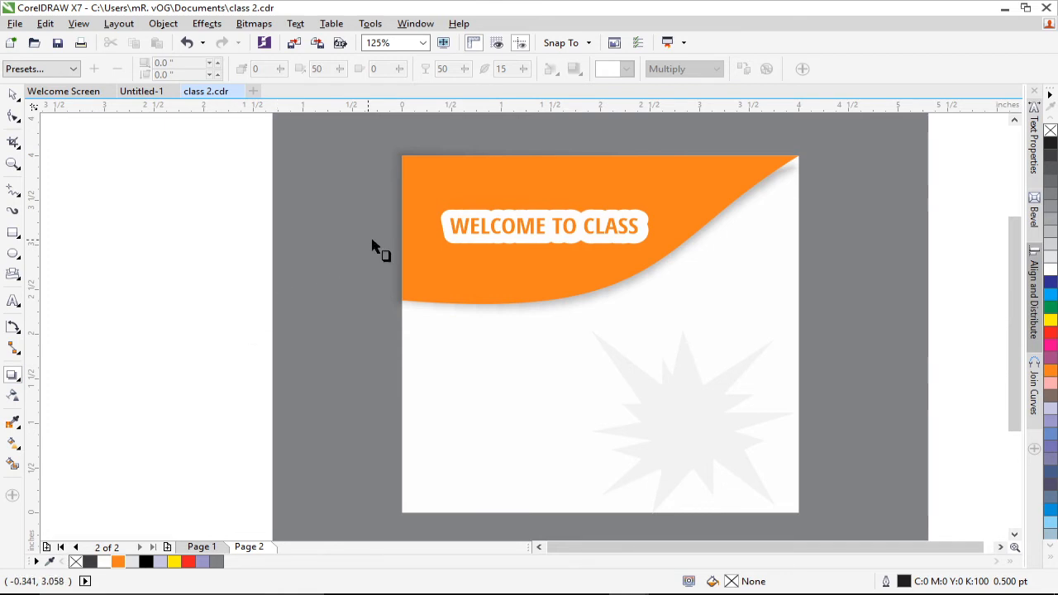
click(644, 219)
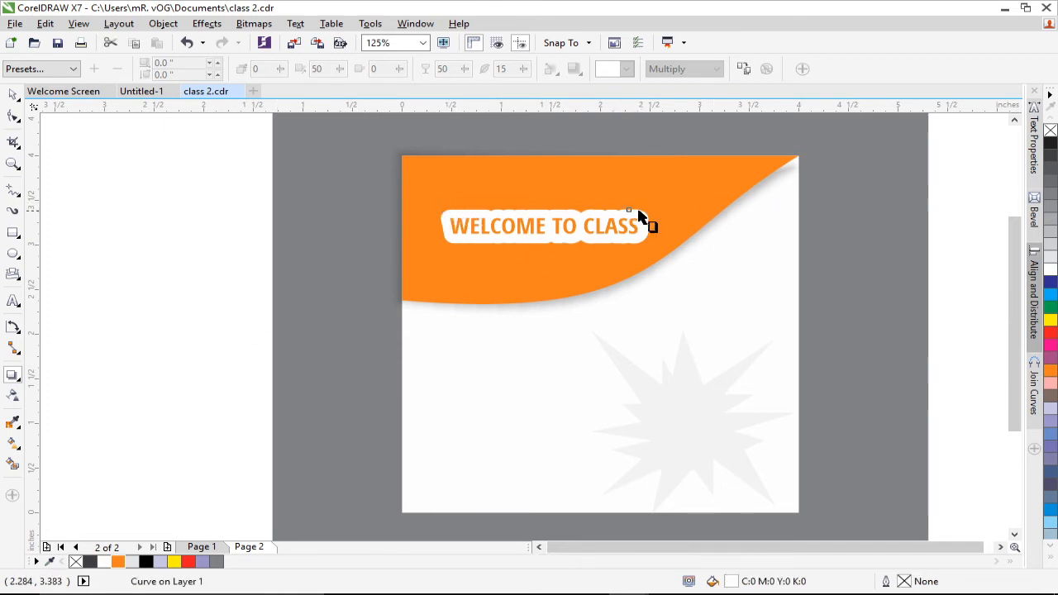
drag(647, 219, 451, 235)
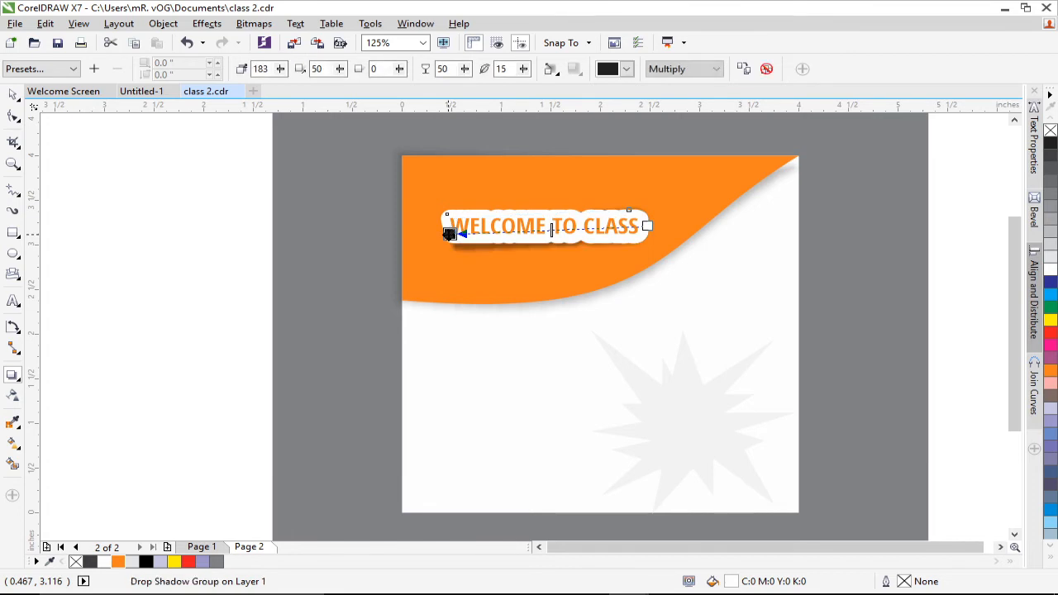
Set the white contour shape's shadow to Normal merge mode and colour it pure black.
click(691, 69)
click(665, 84)
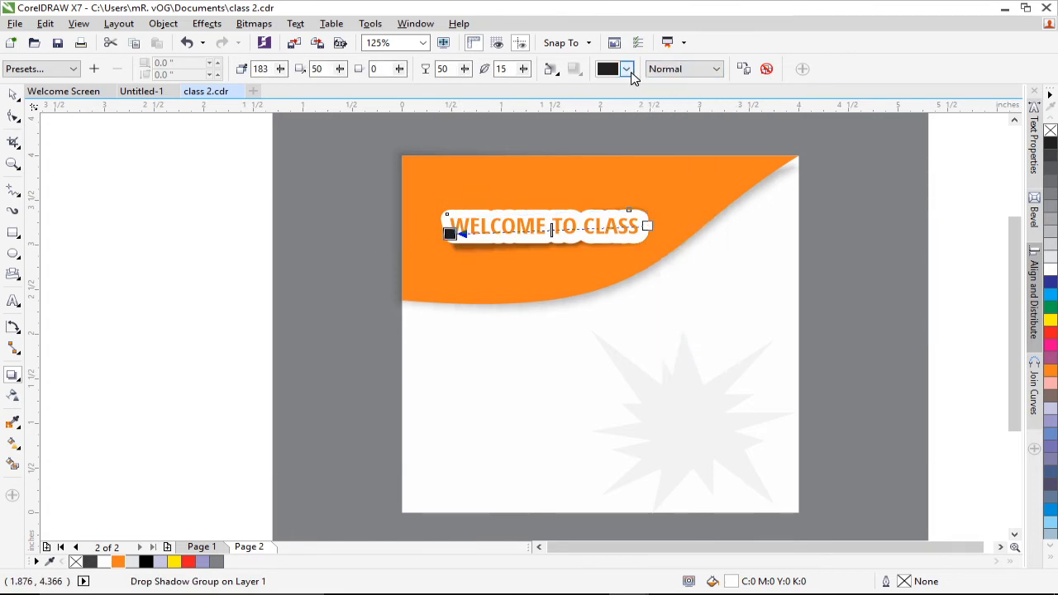
click(626, 68)
drag(682, 108, 693, 166)
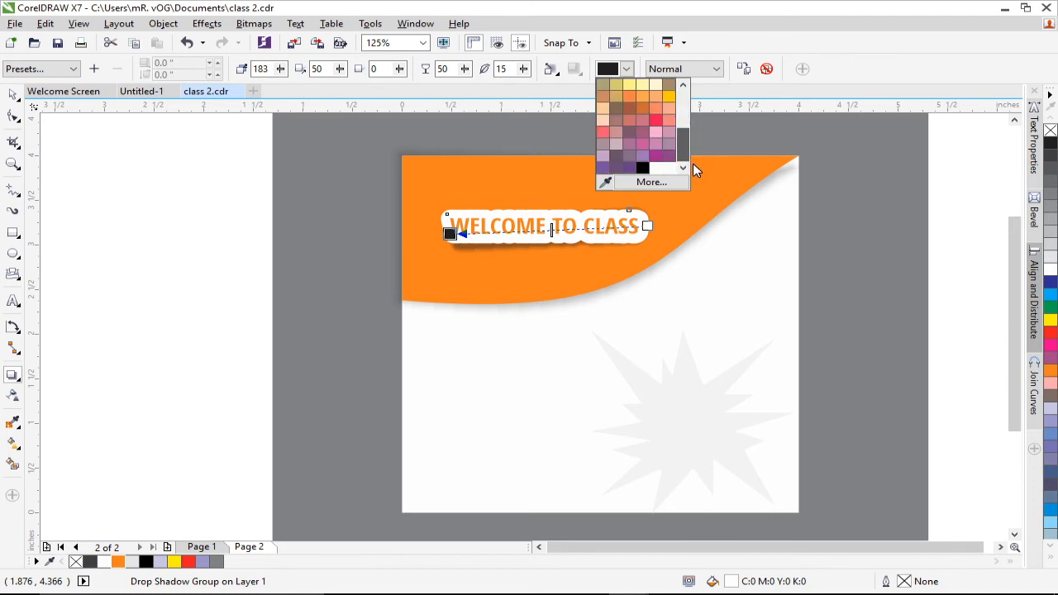
click(641, 170)
Set the white contour's drop shadow to Middle feathering direction, choose a feathering edge, lower its opacity to 30, and deselect it.
click(551, 70)
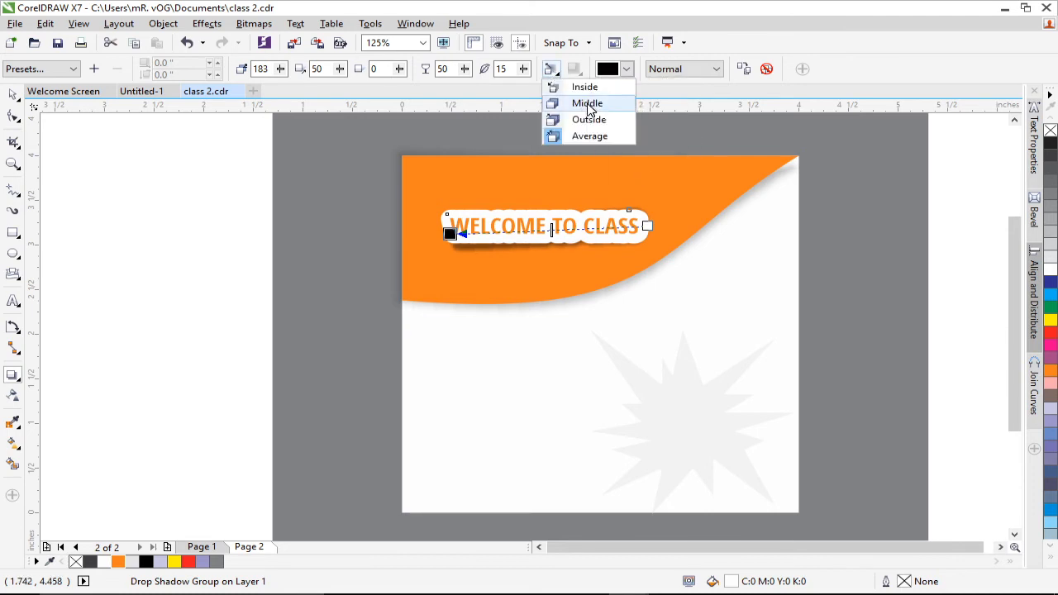
click(569, 103)
click(574, 69)
click(612, 103)
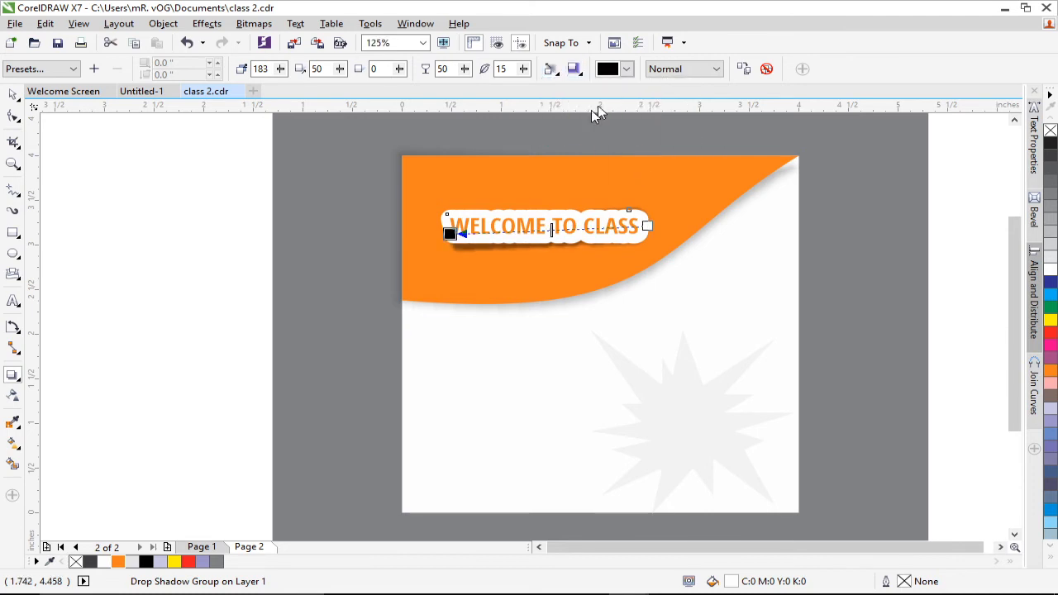
drag(464, 69, 450, 90)
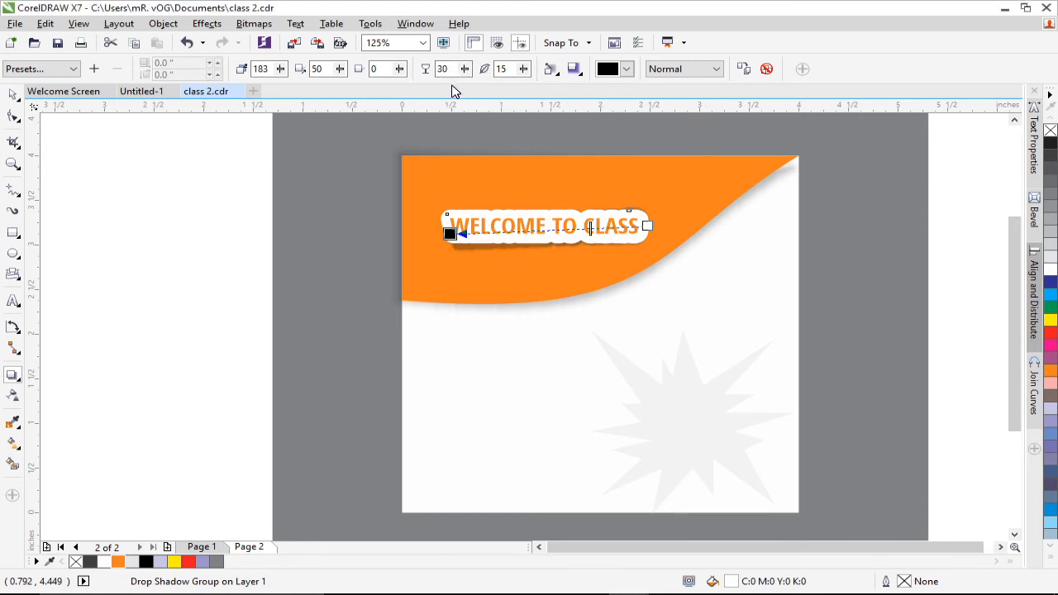
click(13, 95)
click(172, 166)
Select the title, its white contour and the orange curved shape together, and open the Align and Distribute options.
scroll(838, 334, right, 1)
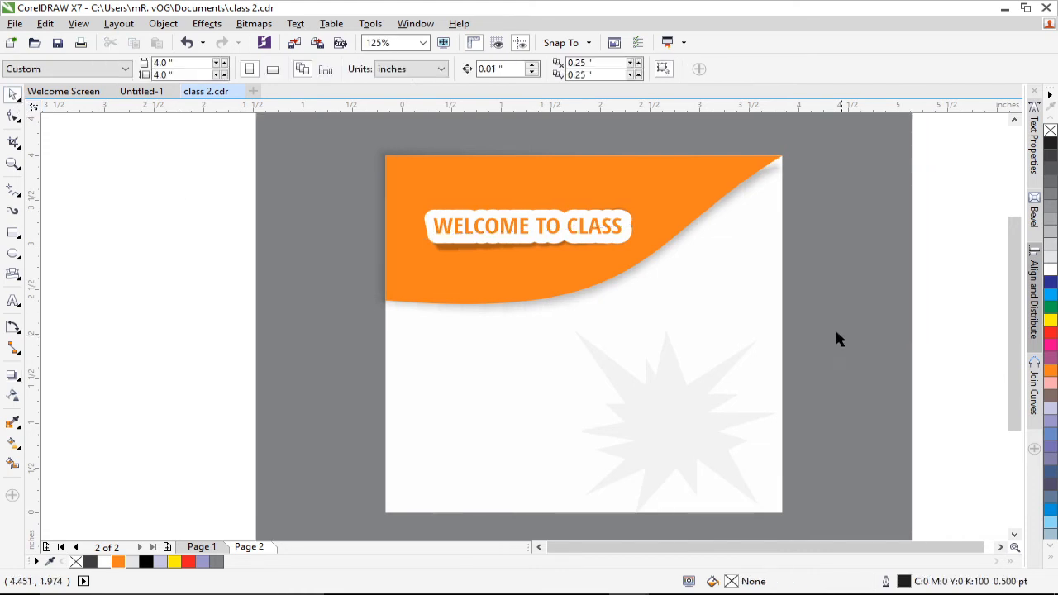
scroll(837, 337, right, 2)
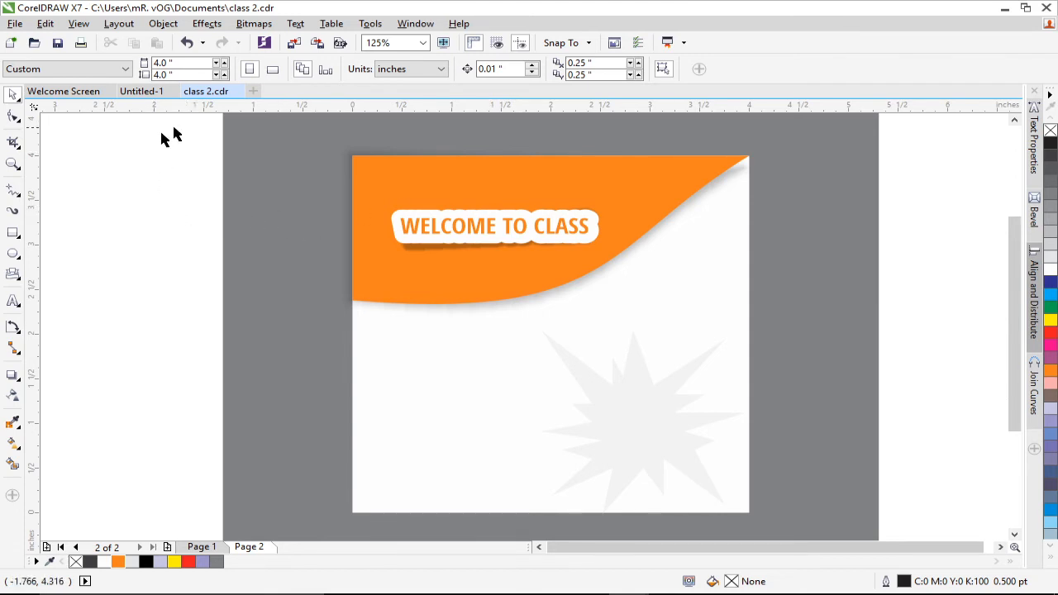
drag(151, 127, 818, 376)
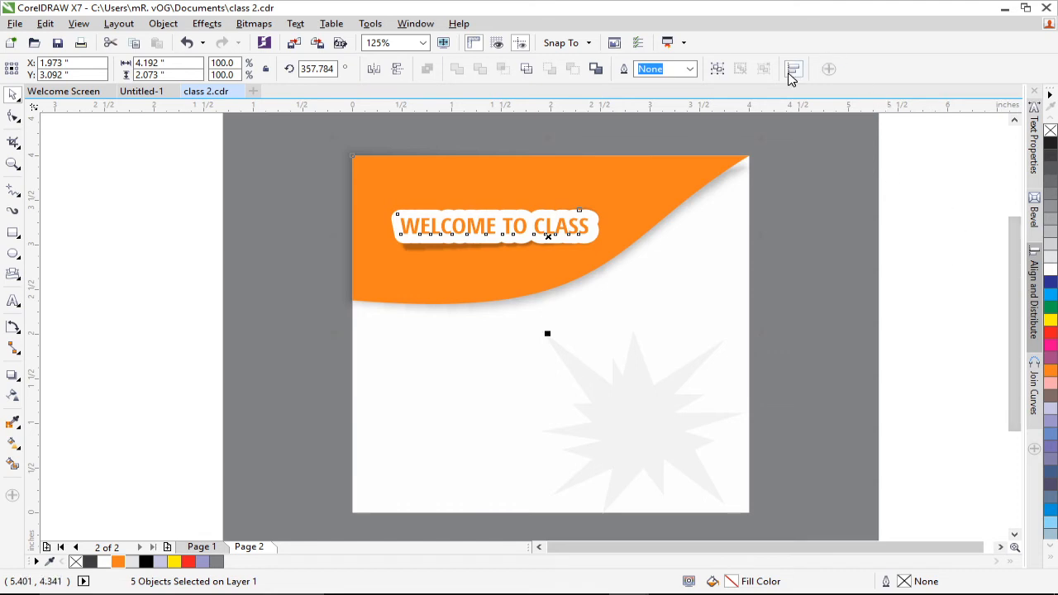
click(791, 71)
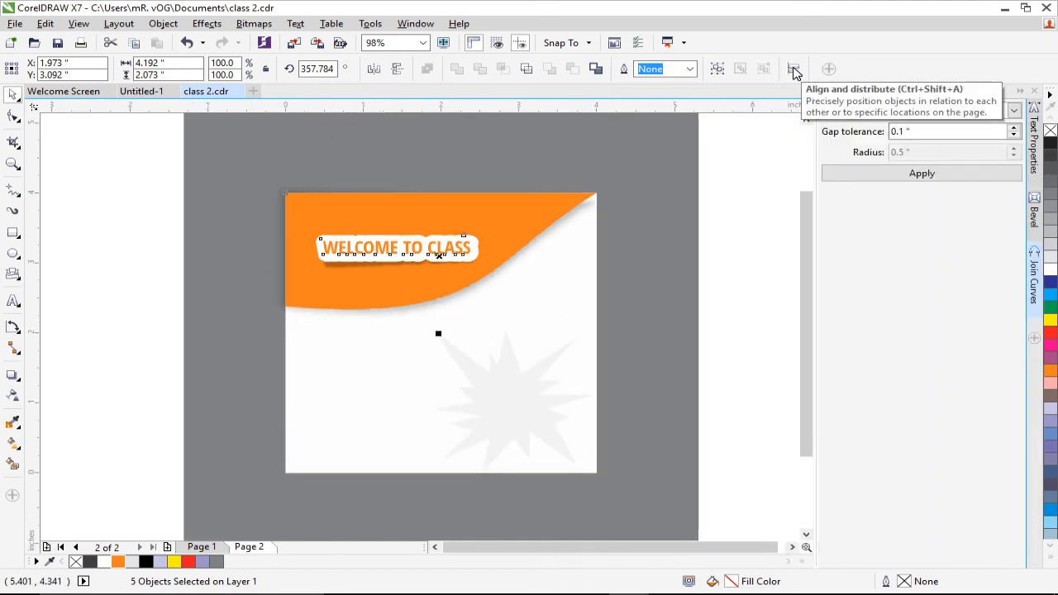
click(794, 72)
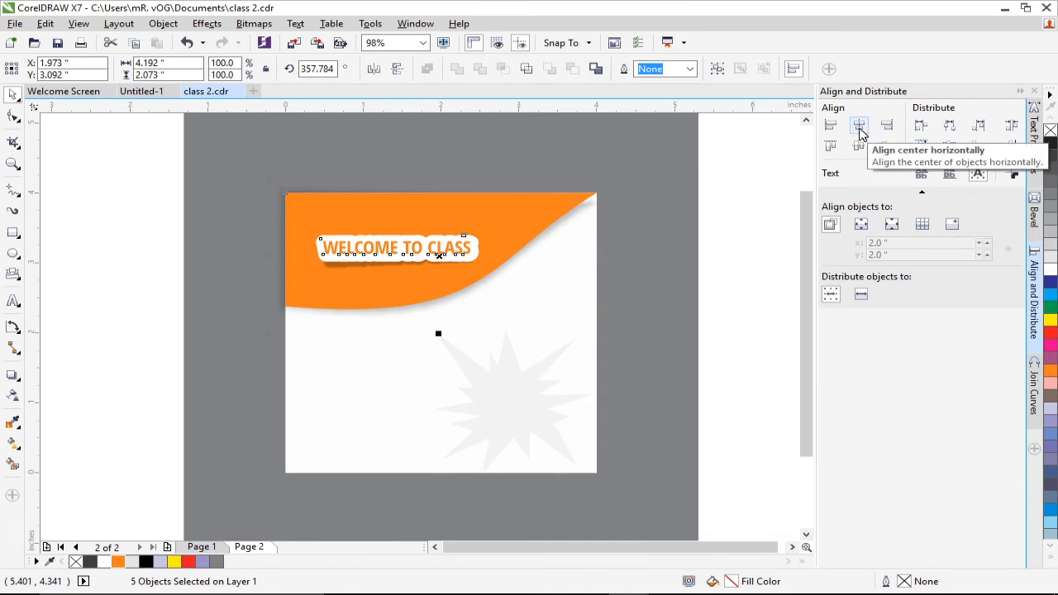
Try aligning the centres of the title and the orange curved shape horizontally, and undo the alignment.
click(859, 126)
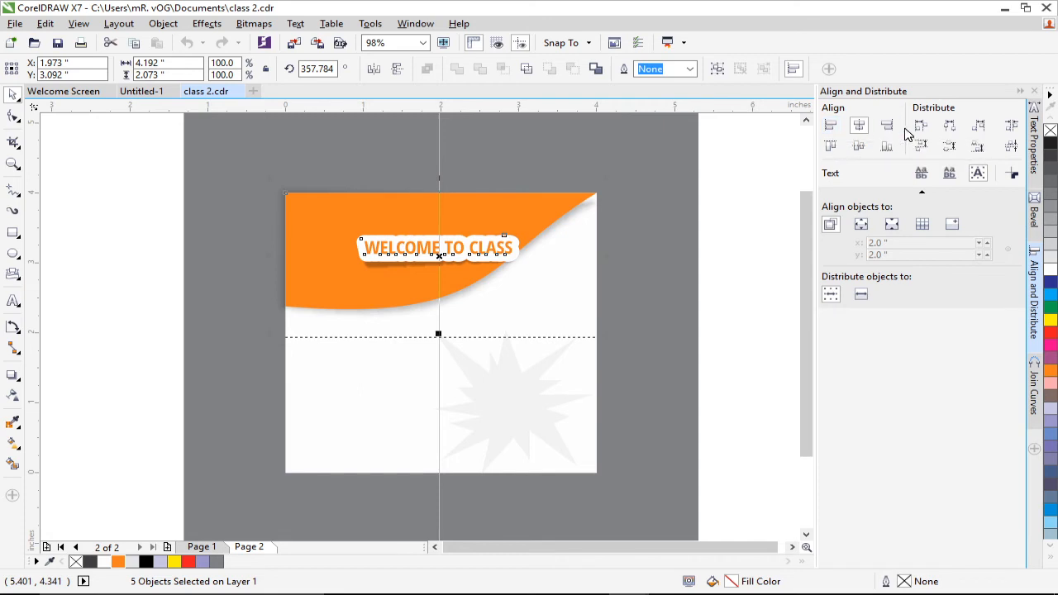
click(862, 125)
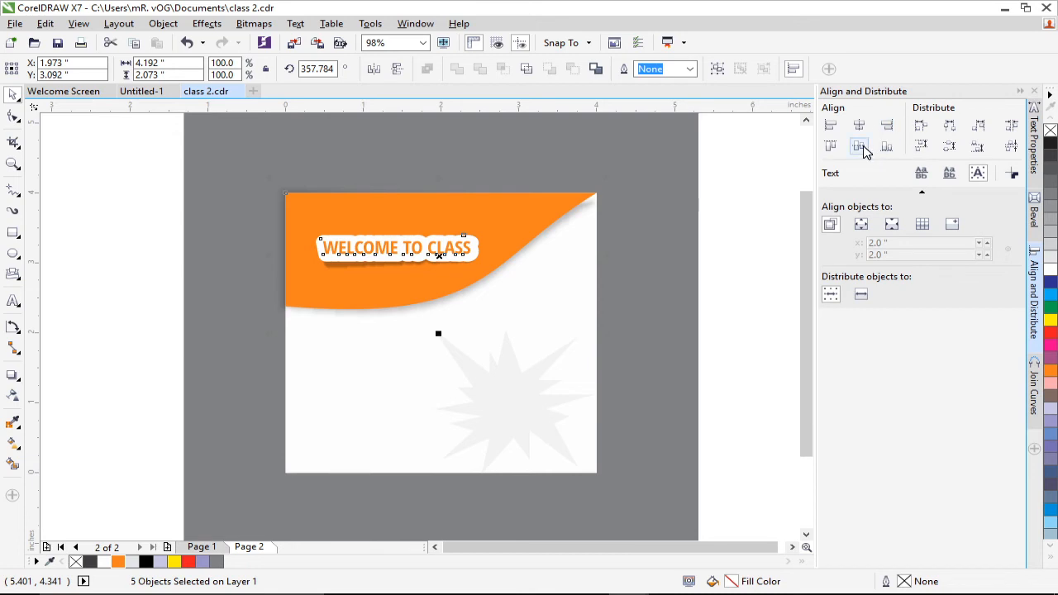
Align the centres of the title and the orange curved shape vertically, collapse the alignment options, and deselect everything.
click(862, 148)
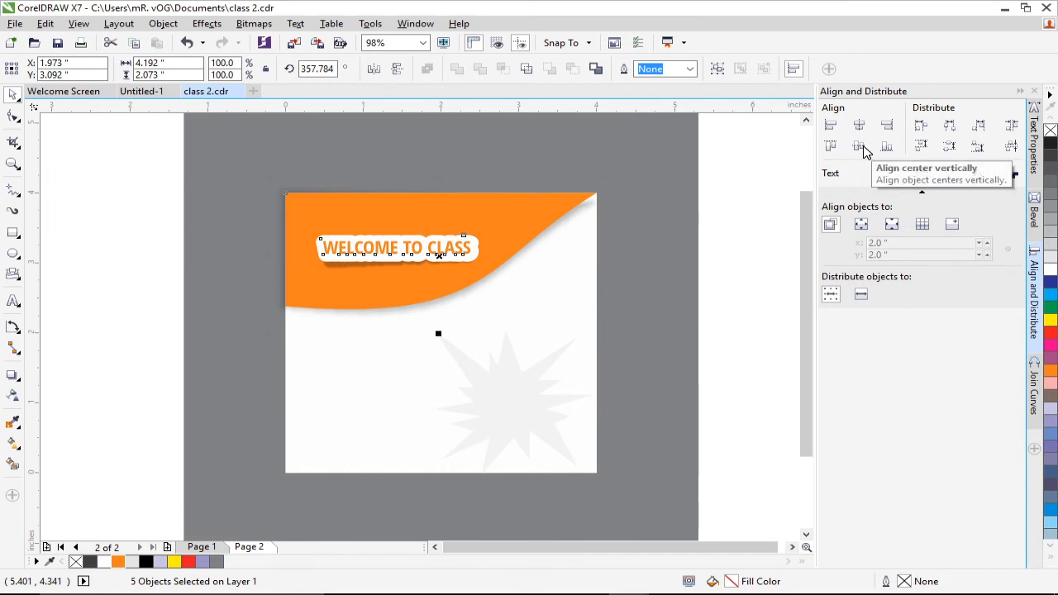
click(864, 150)
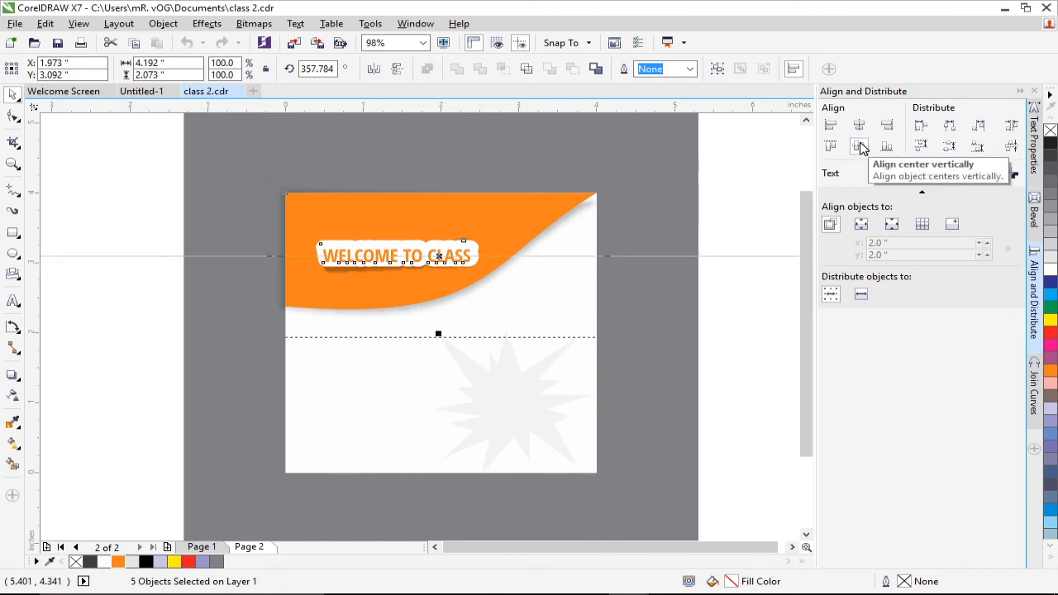
click(860, 146)
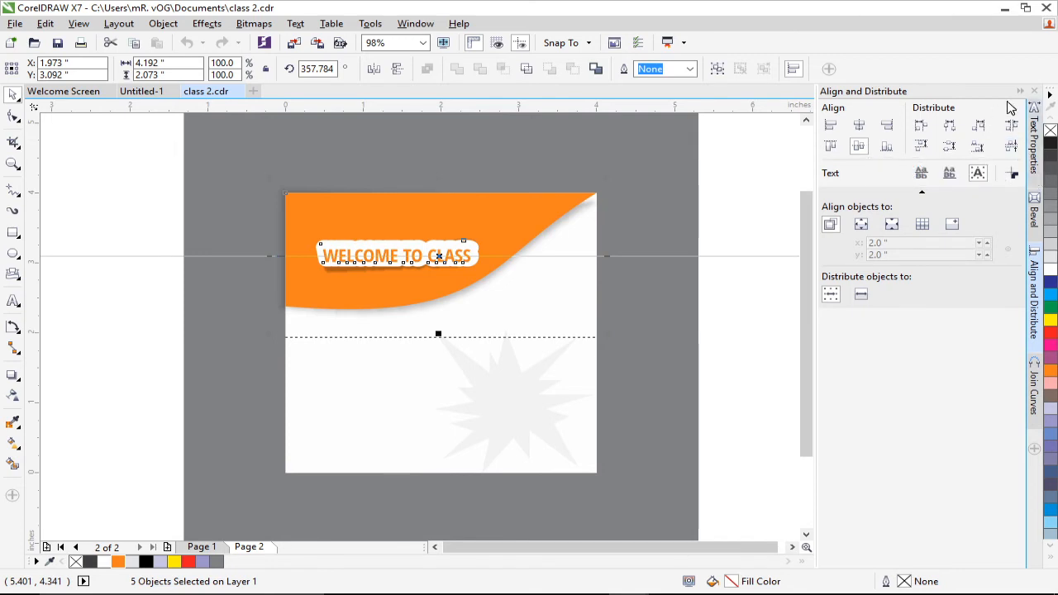
click(1019, 92)
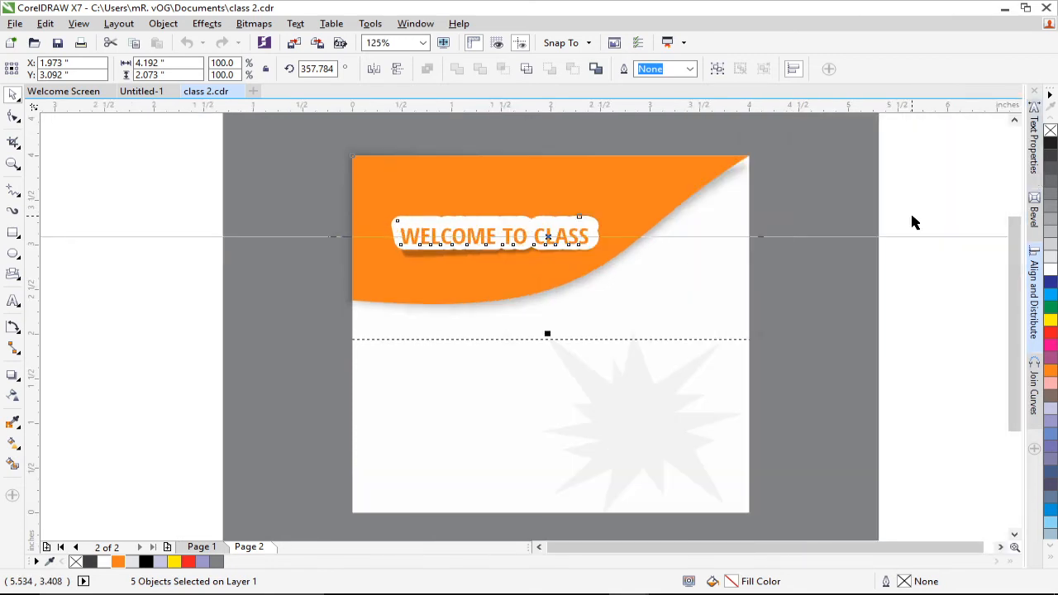
click(964, 338)
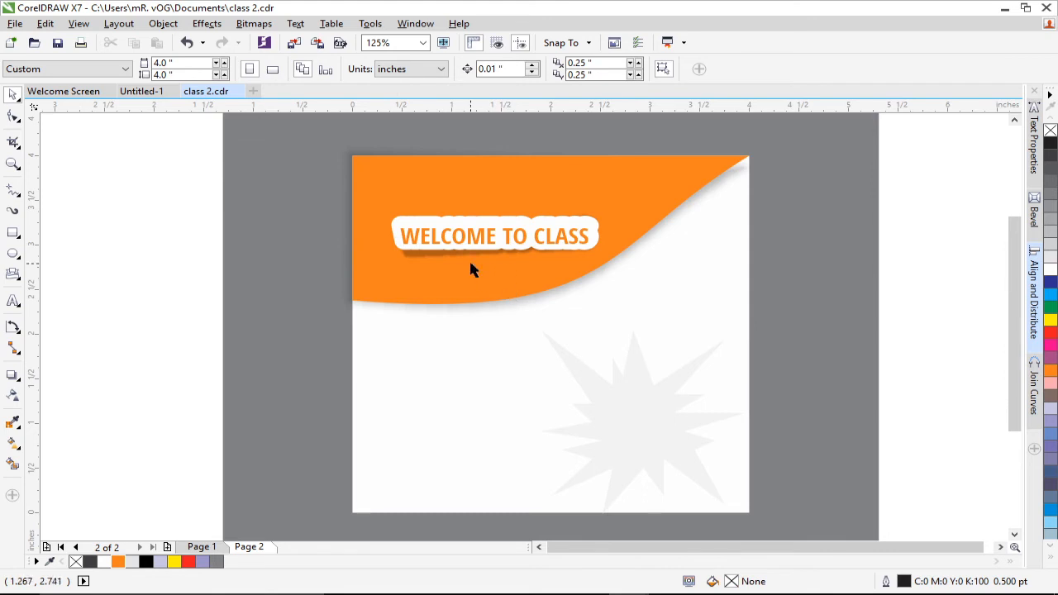
Draw two rectangles beside the page, about 0.46 × 0.38 in and 0.46 × 0.51 in below it; fill the lower one orange without outline.
click(17, 377)
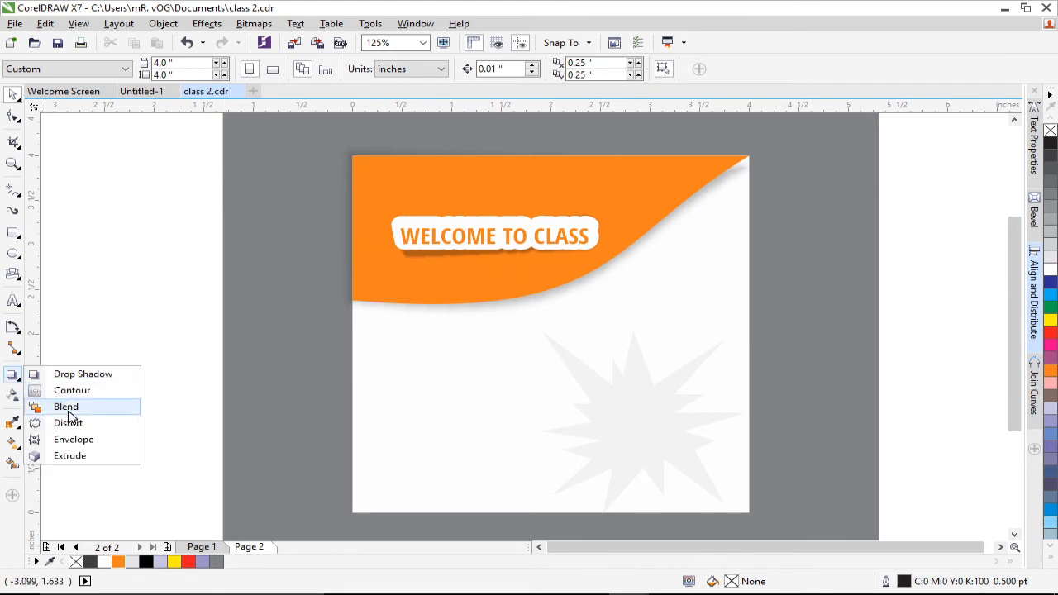
click(66, 304)
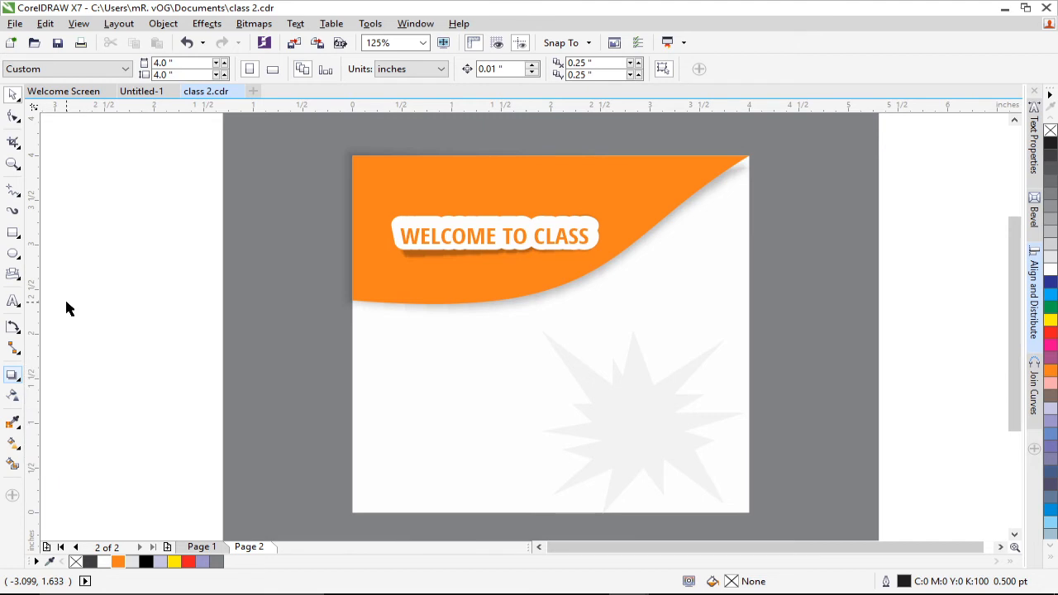
click(16, 235)
mouse_move(130, 224)
mouse_down()
mouse_move(193, 267)
mouse_move(175, 261)
mouse_up()
drag(157, 314, 204, 361)
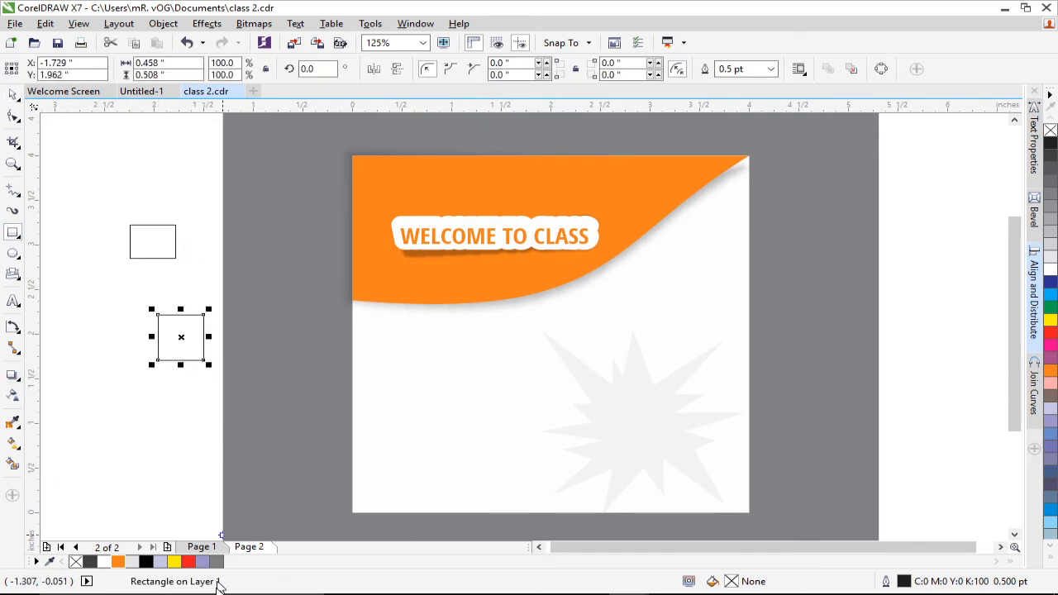
click(117, 562)
right_click(77, 562)
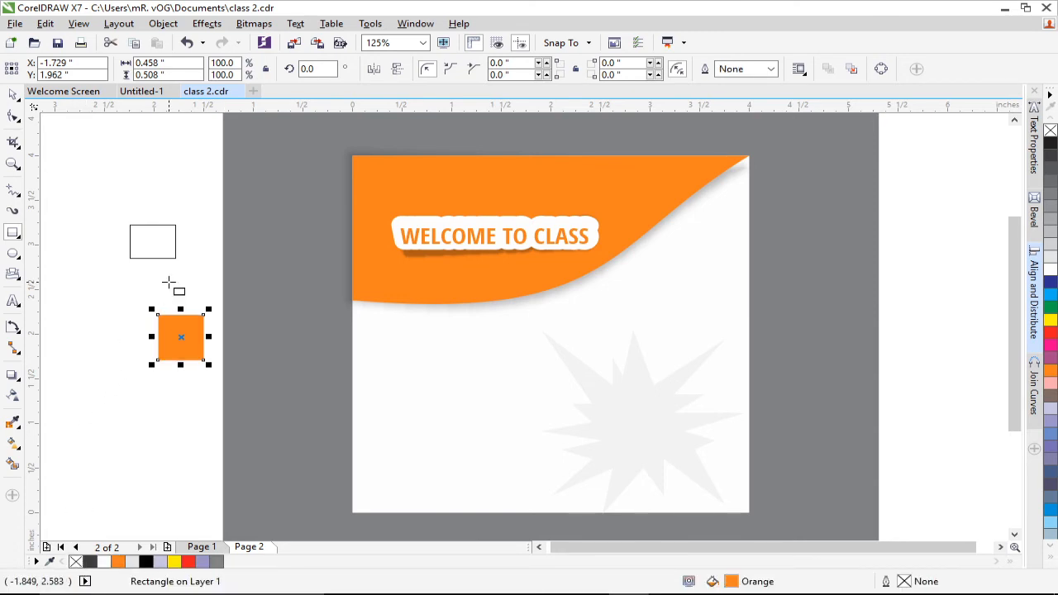
Fill the upper rectangle beside the page with yellow and remove its outline.
click(11, 165)
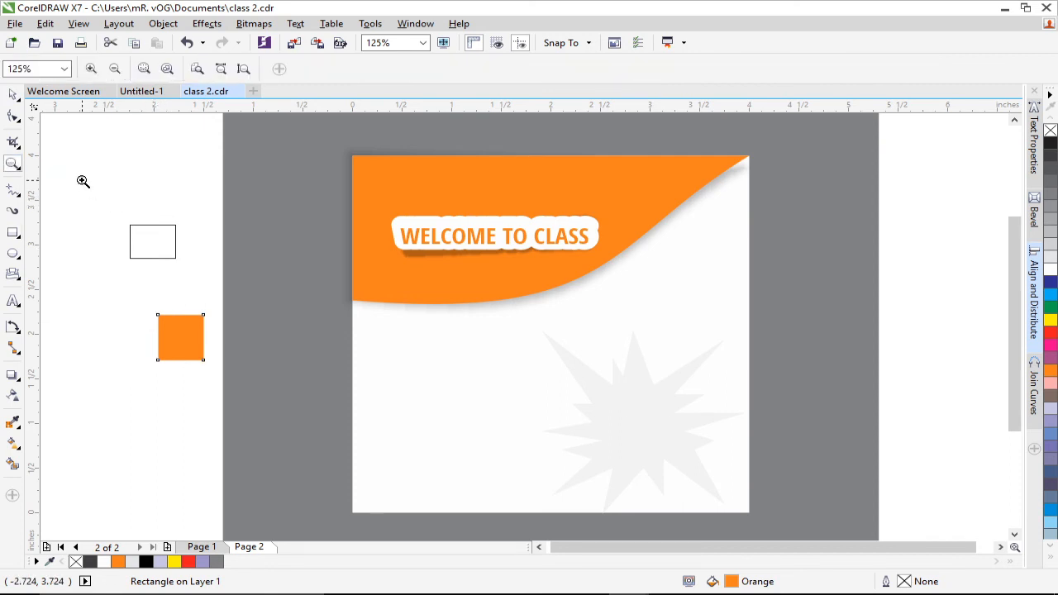
drag(82, 181, 273, 422)
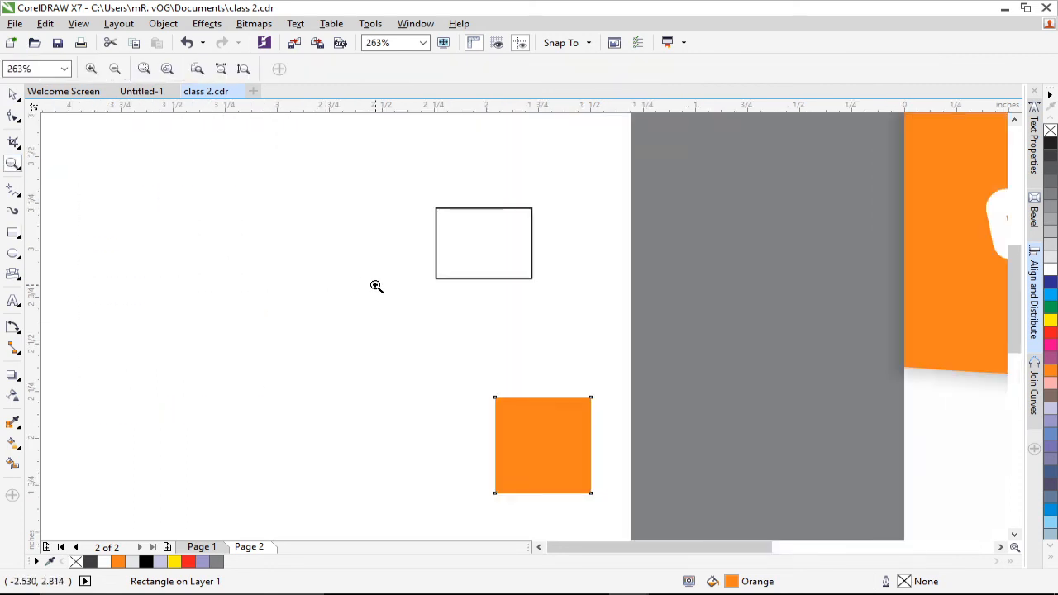
click(11, 95)
click(491, 235)
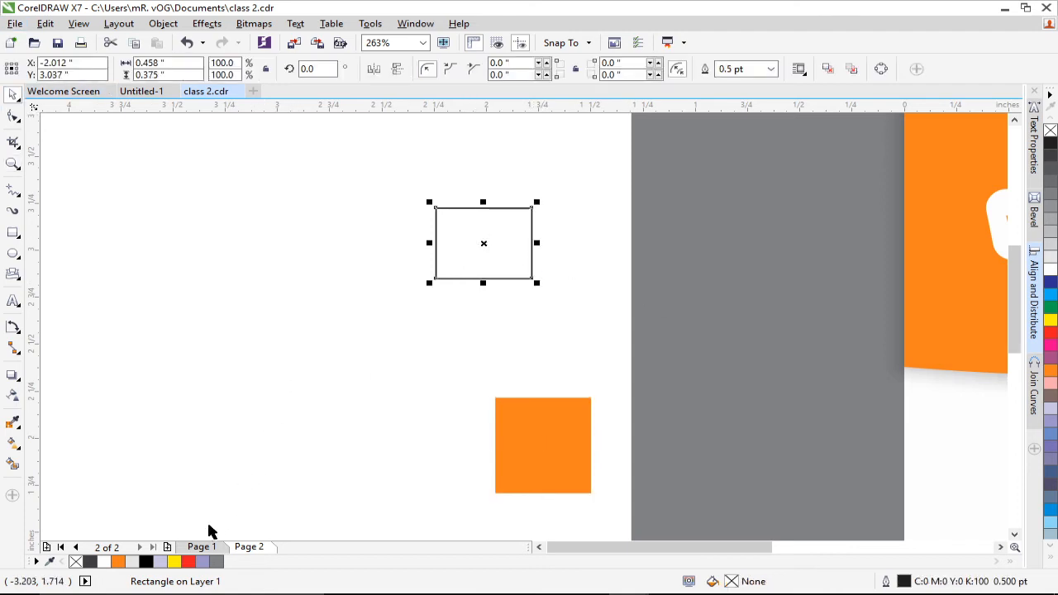
click(174, 561)
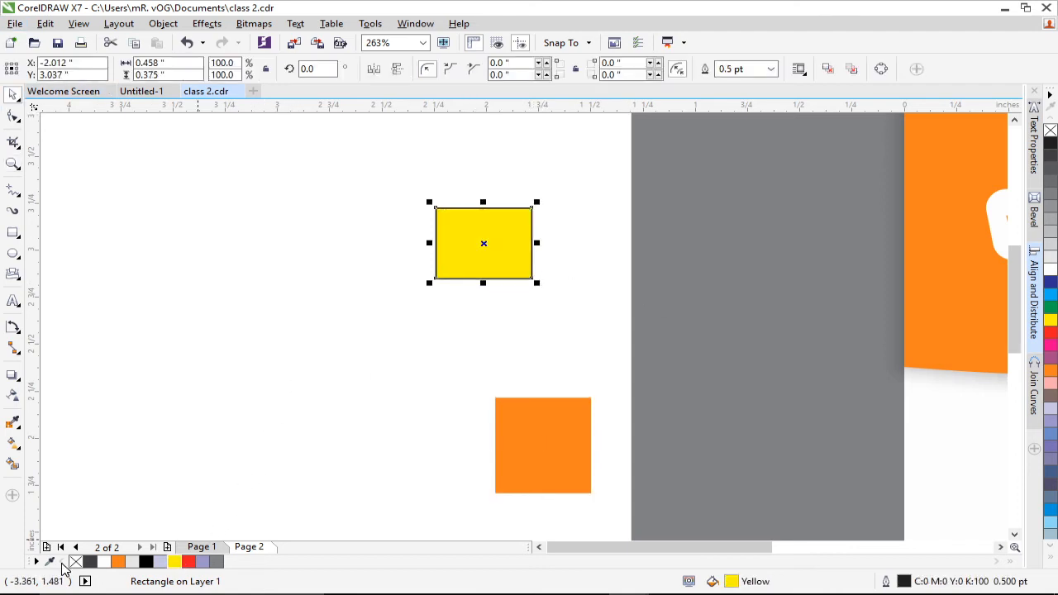
right_click(76, 562)
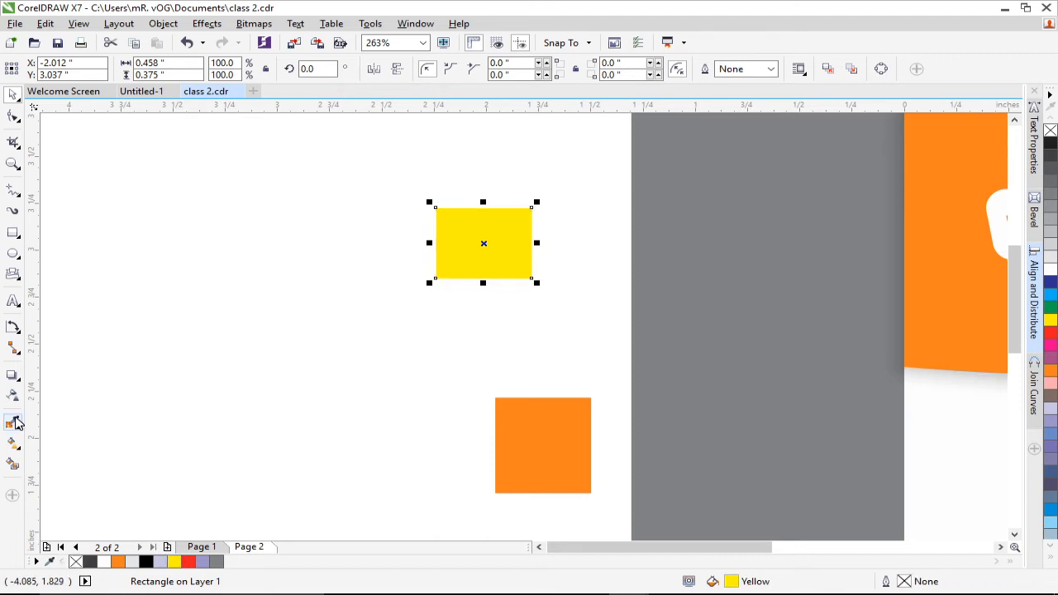
Blend the yellow rectangle into the orange one, trying a clockwise colour progression before setting it to counterclockwise.
click(22, 381)
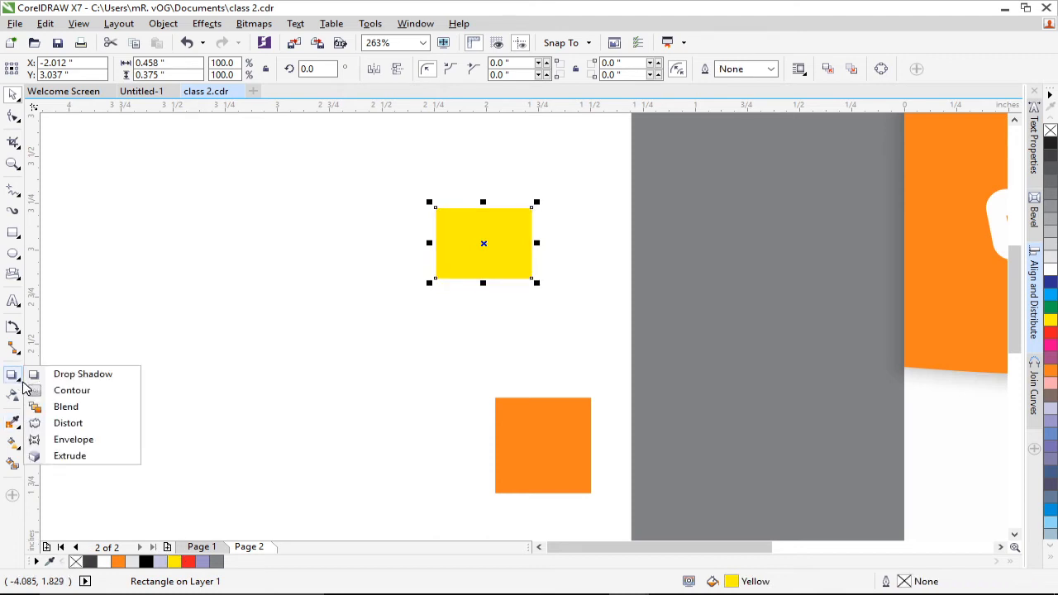
click(77, 407)
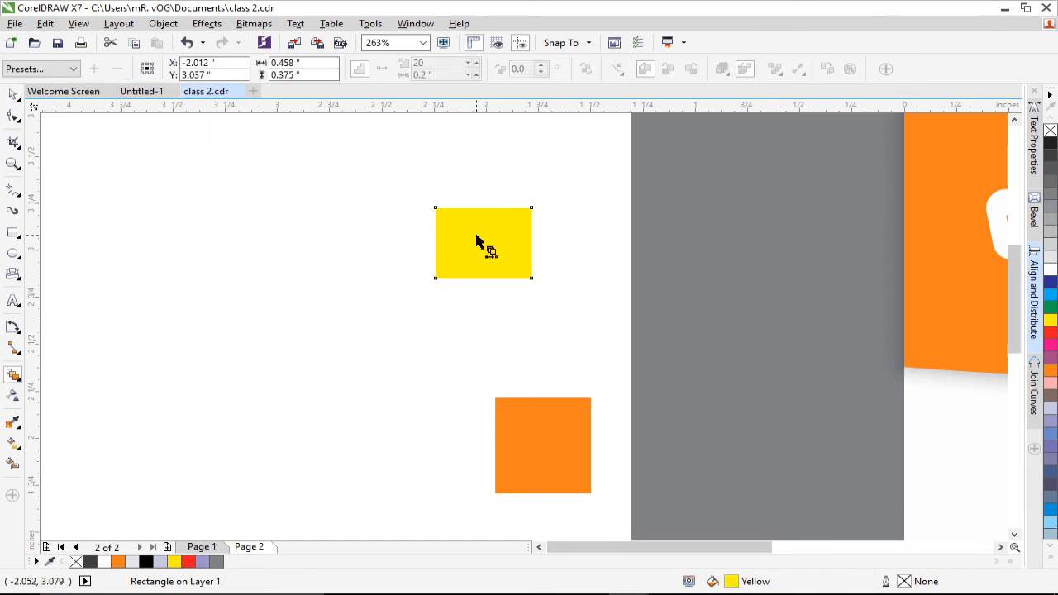
drag(483, 243, 543, 414)
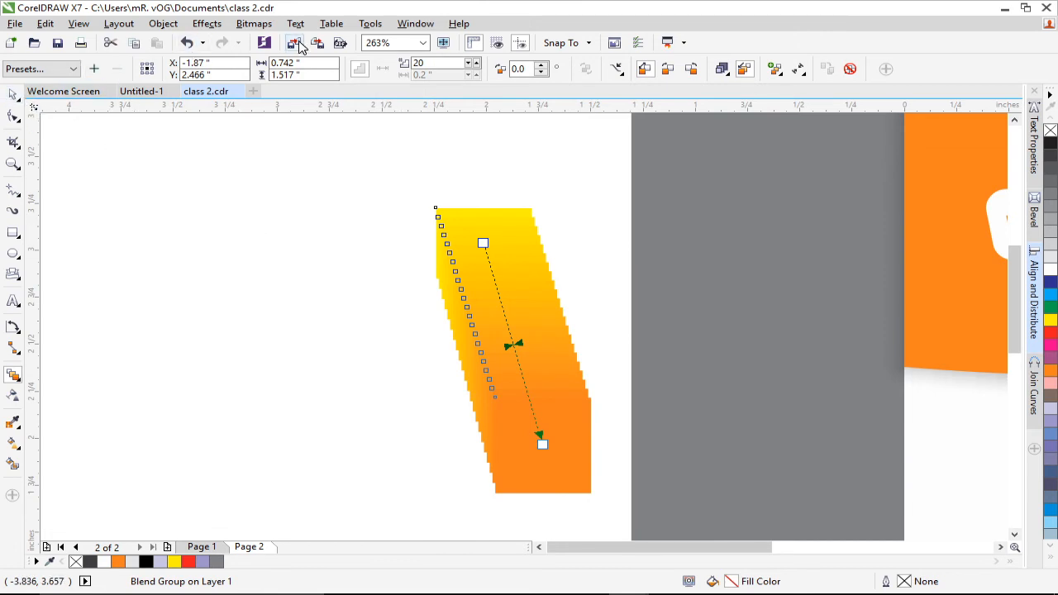
click(669, 71)
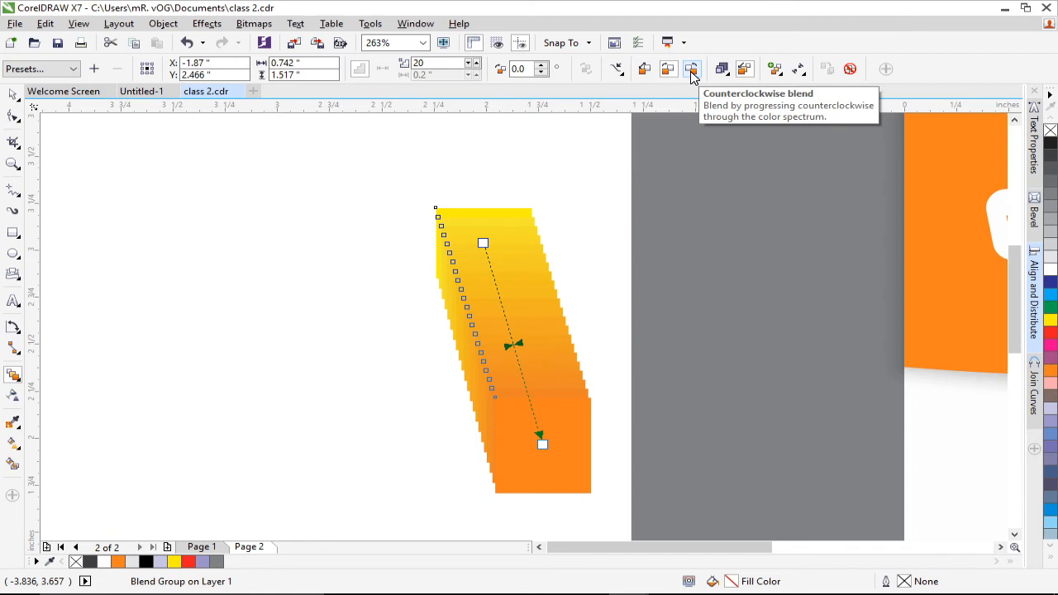
click(693, 73)
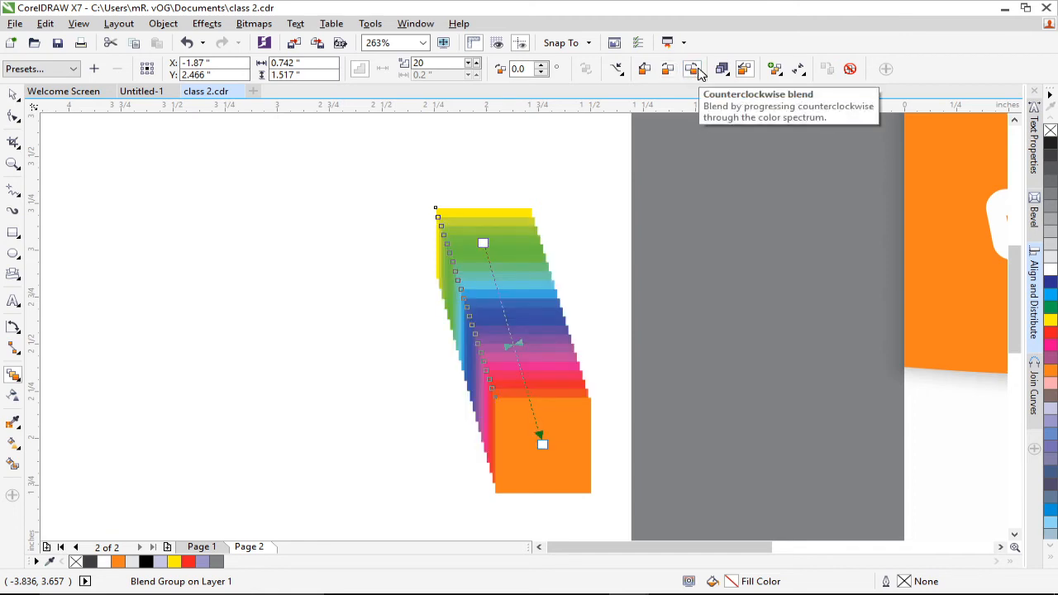
Show the blend's object and colour acceleration settings, and delete the whole blend group.
click(727, 73)
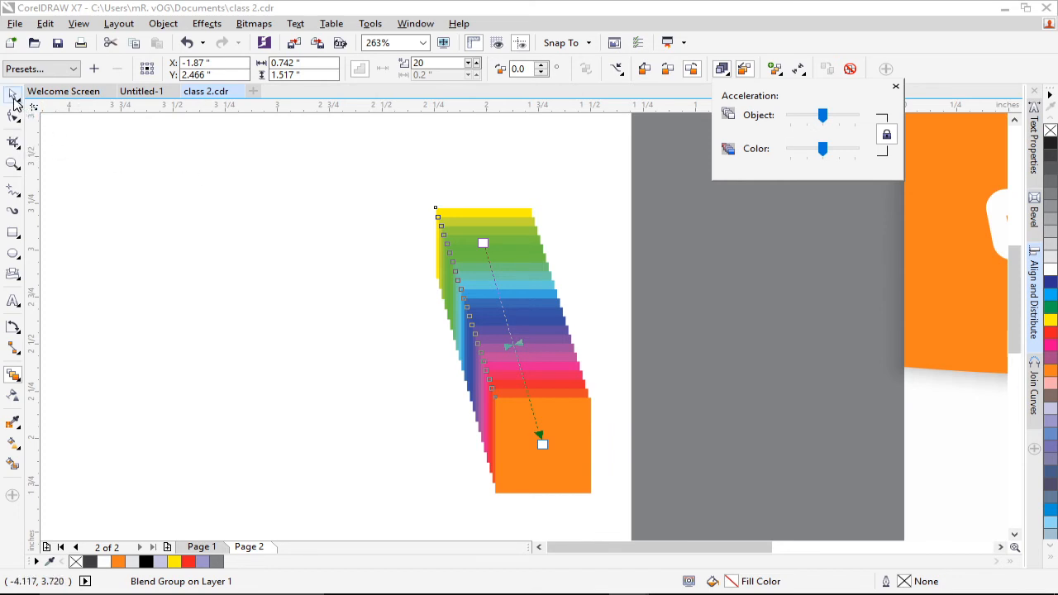
click(13, 97)
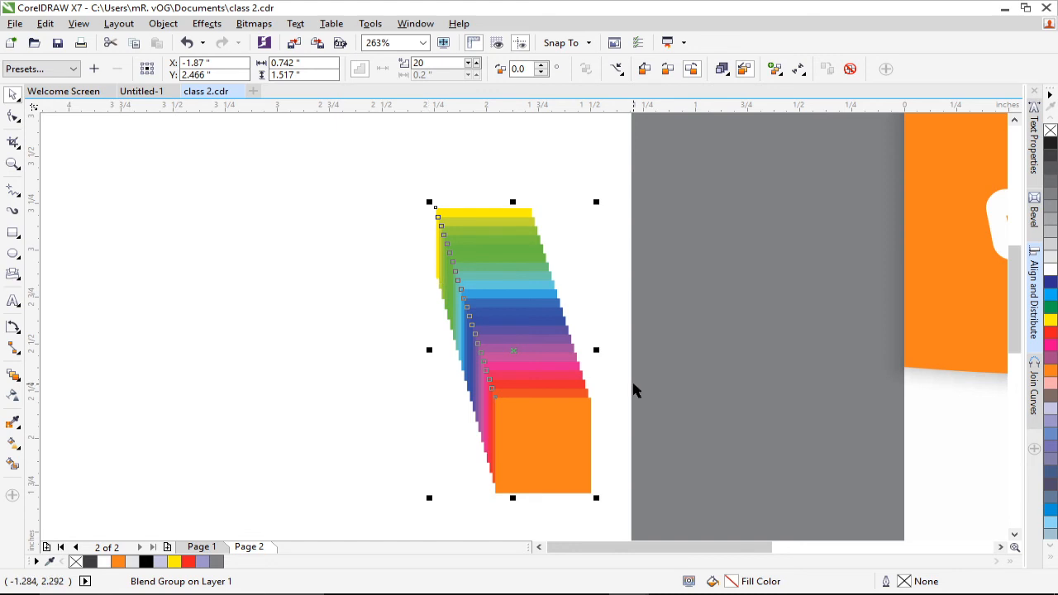
key(Delete)
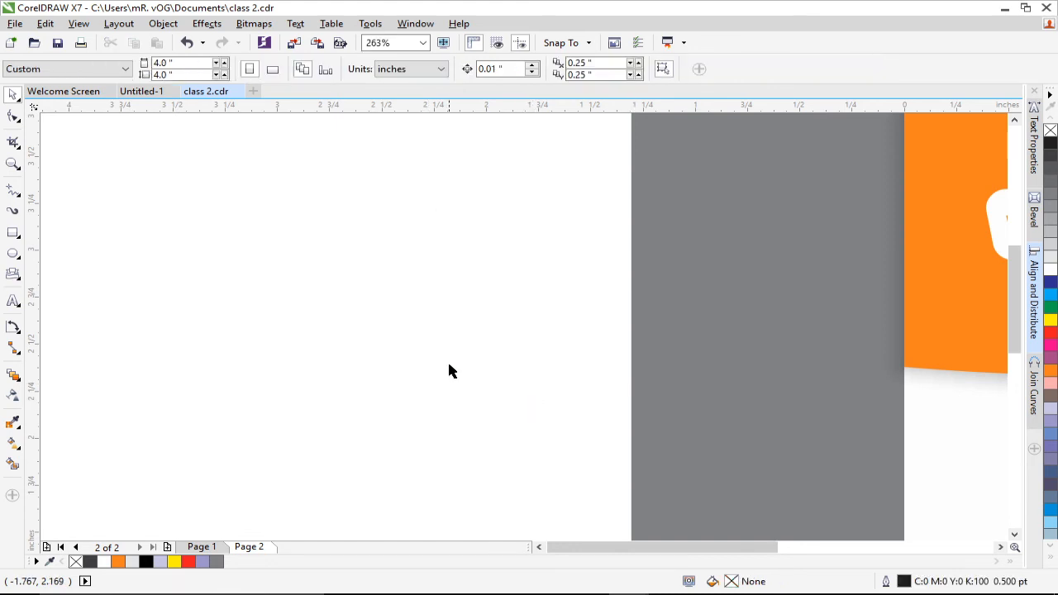
scroll(392, 324, down, 2)
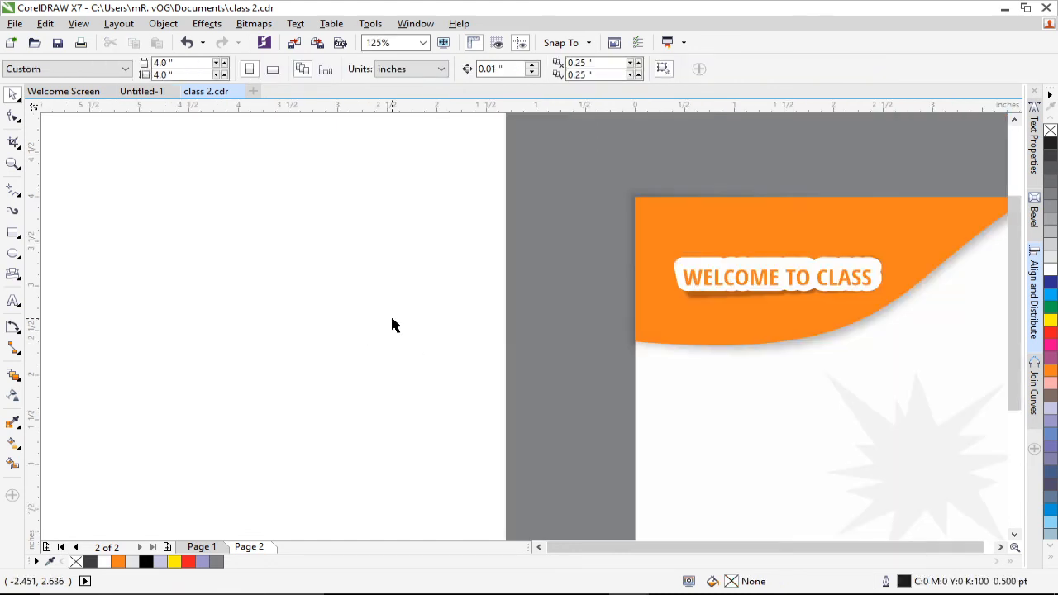
scroll(391, 324, down, 1)
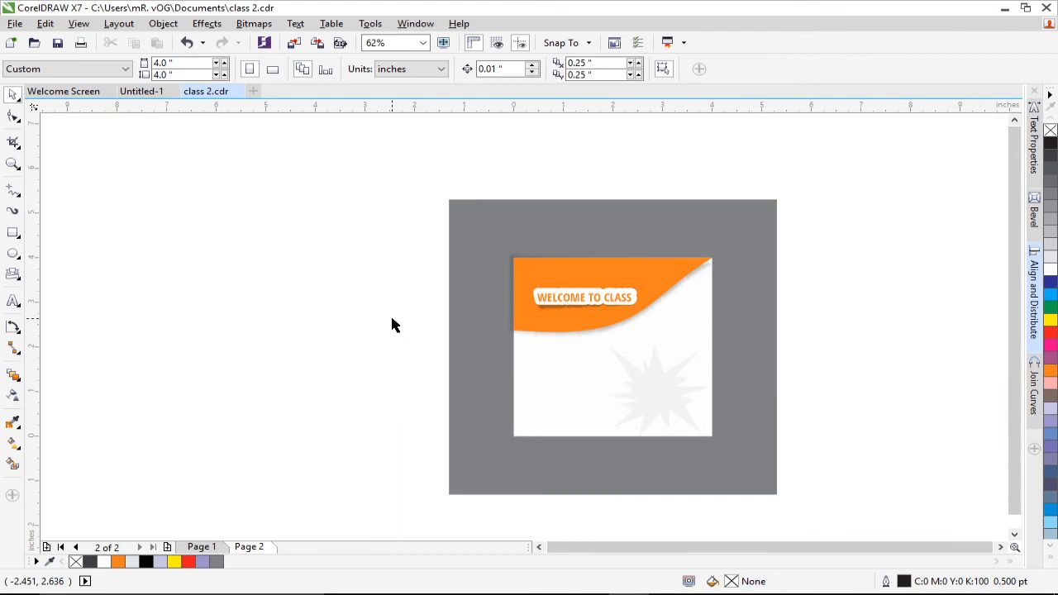
Draw a rectangle about 2.97 × 1.82 in beside the page and apply a push-and-pull distortion with an amplitude of about 101.
click(17, 379)
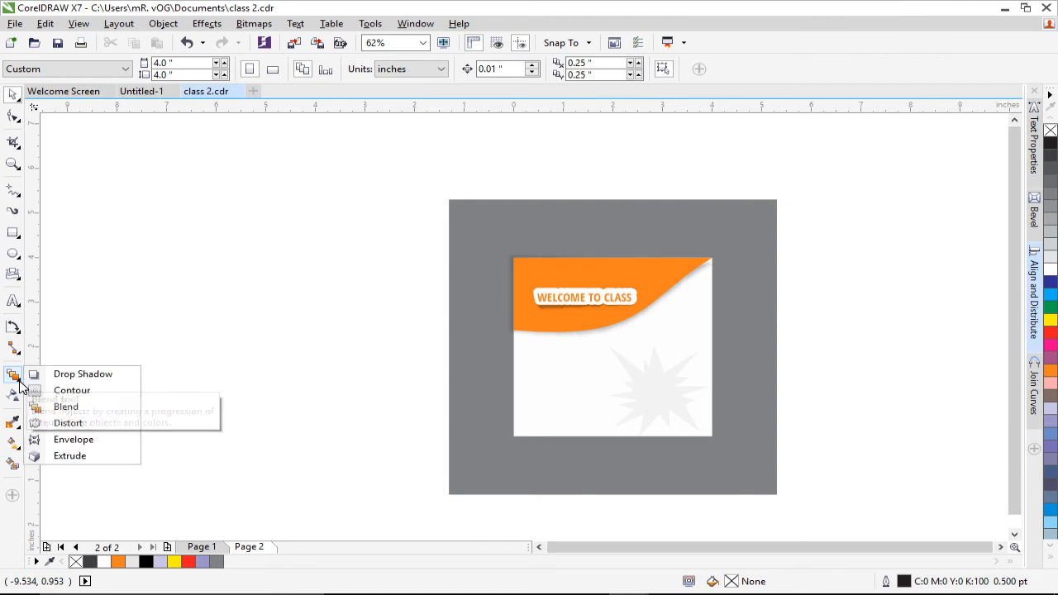
click(88, 427)
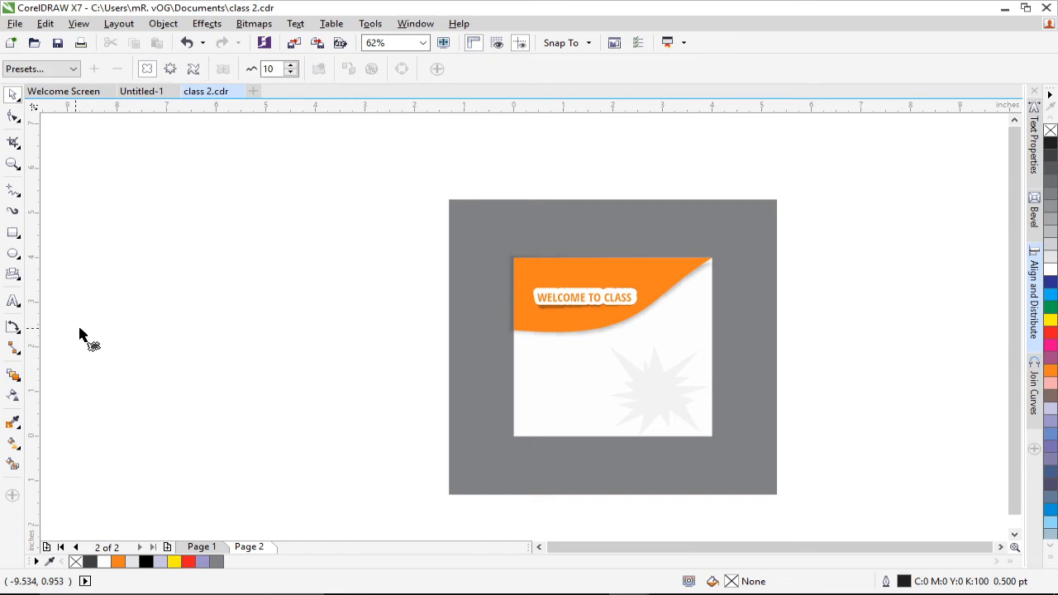
click(13, 233)
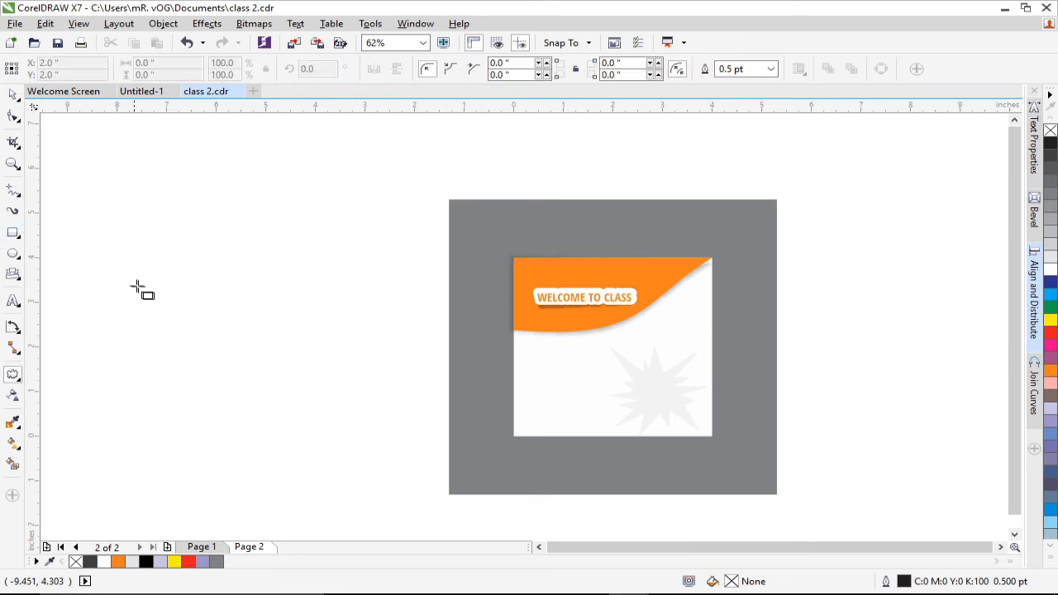
drag(152, 279, 299, 361)
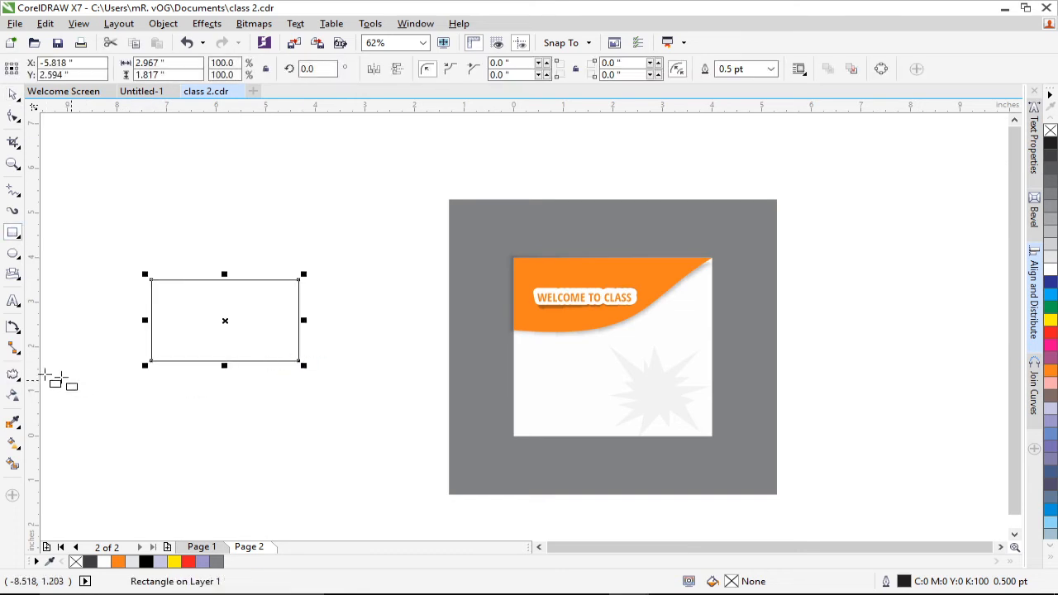
click(13, 374)
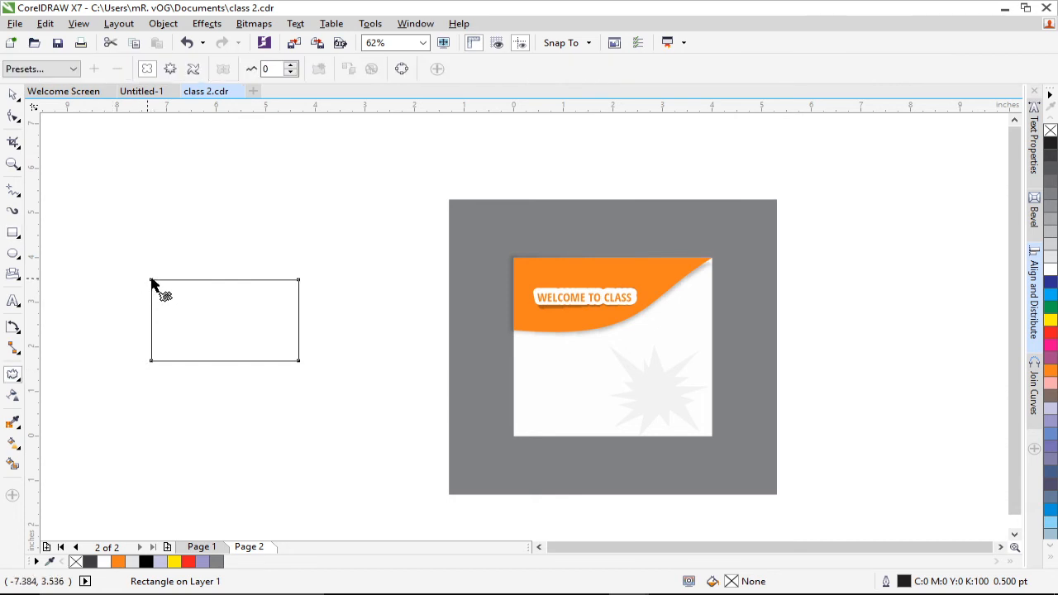
drag(151, 281, 121, 280)
drag(114, 230, 235, 359)
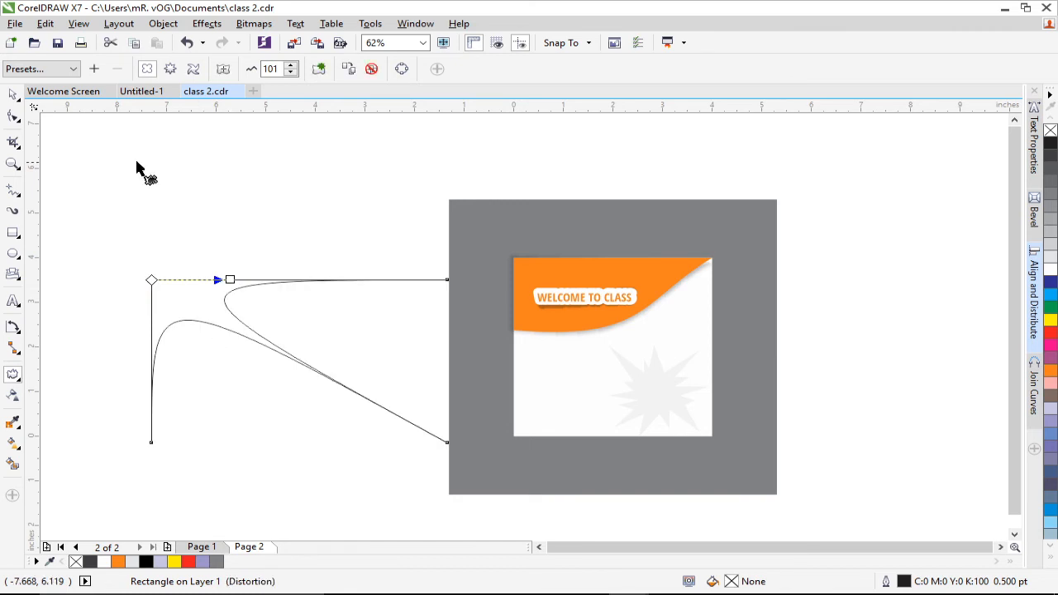
Shrink the distorted shape to about 2.6 × 1.59 in, place it below the orange wave, and fill it orange without outline.
click(13, 96)
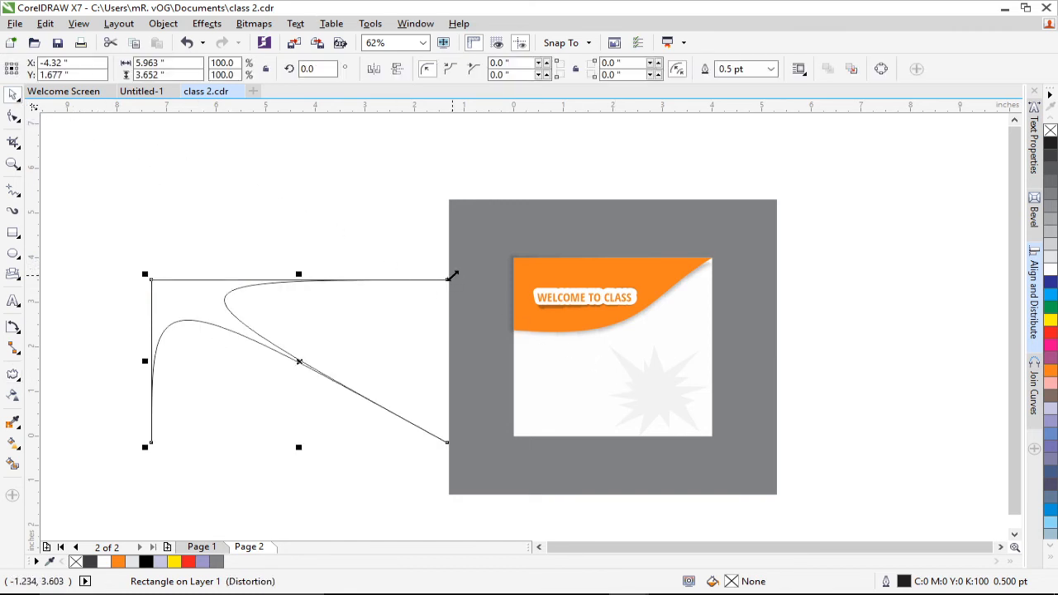
drag(453, 274, 288, 367)
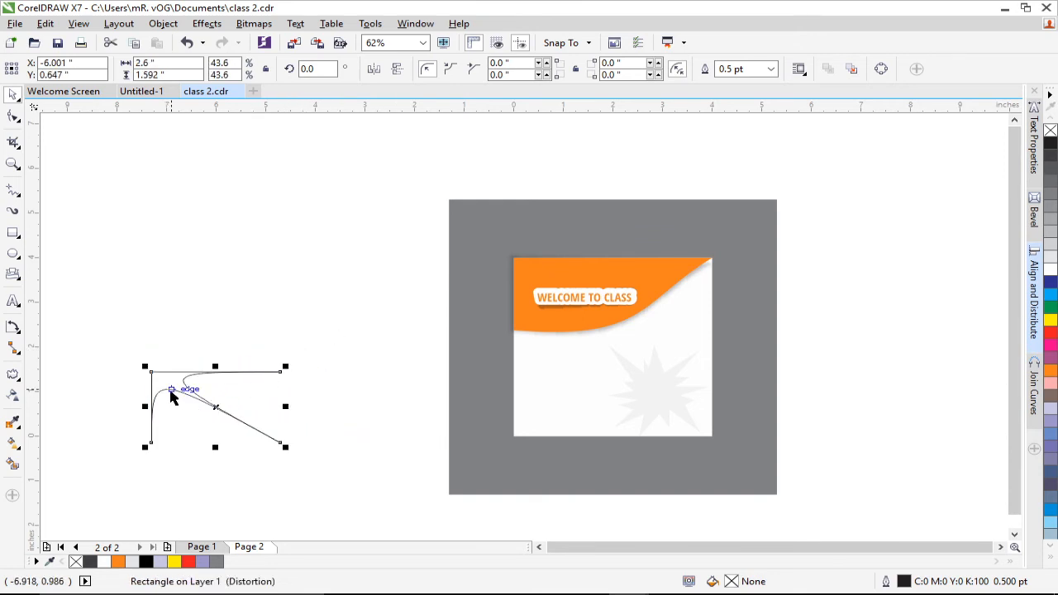
drag(172, 397, 545, 367)
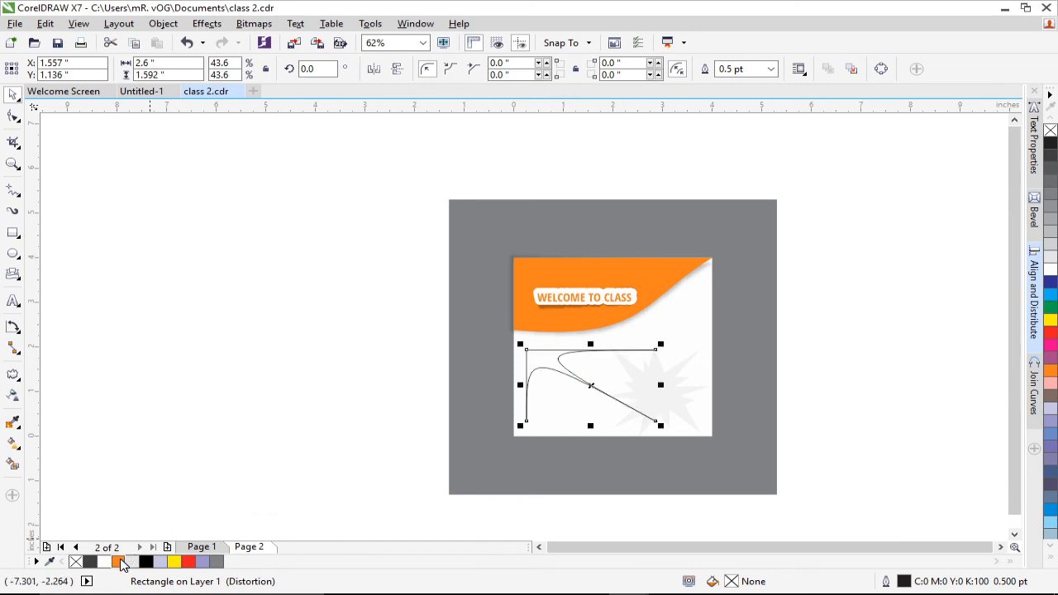
click(119, 562)
right_click(75, 562)
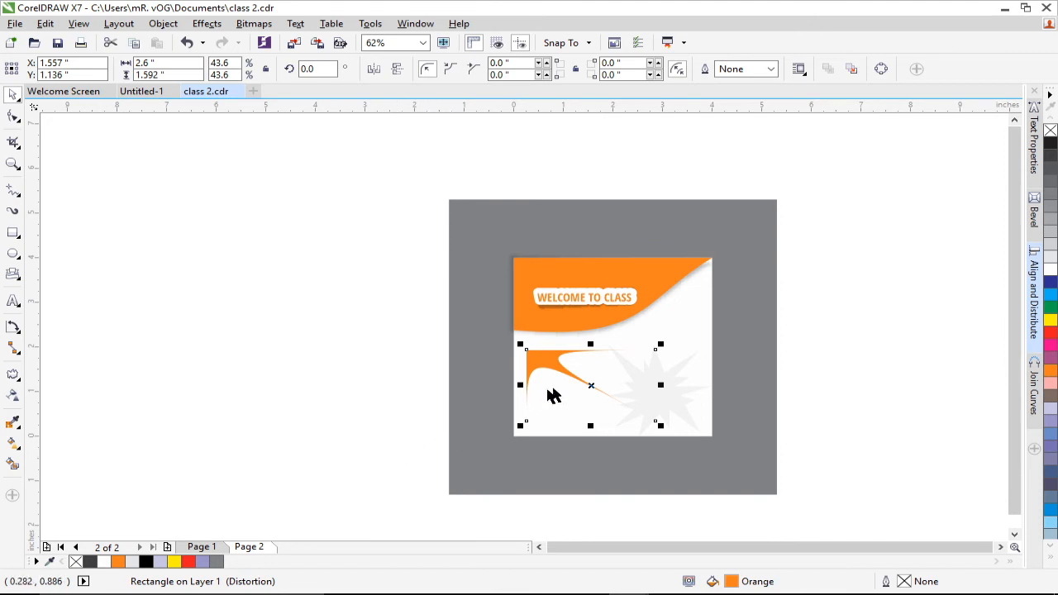
Move the orange distorted shape closer beneath the wave and shrink it to about 1.58 × 0.97 in.
scroll(606, 376, up, 2)
scroll(615, 375, right, 2)
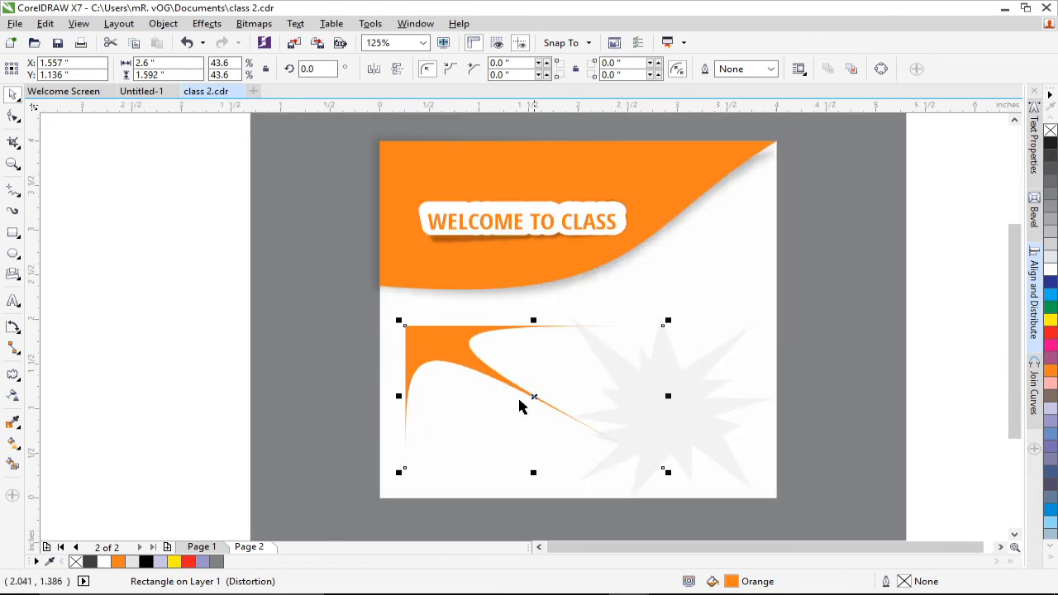
drag(448, 341, 466, 317)
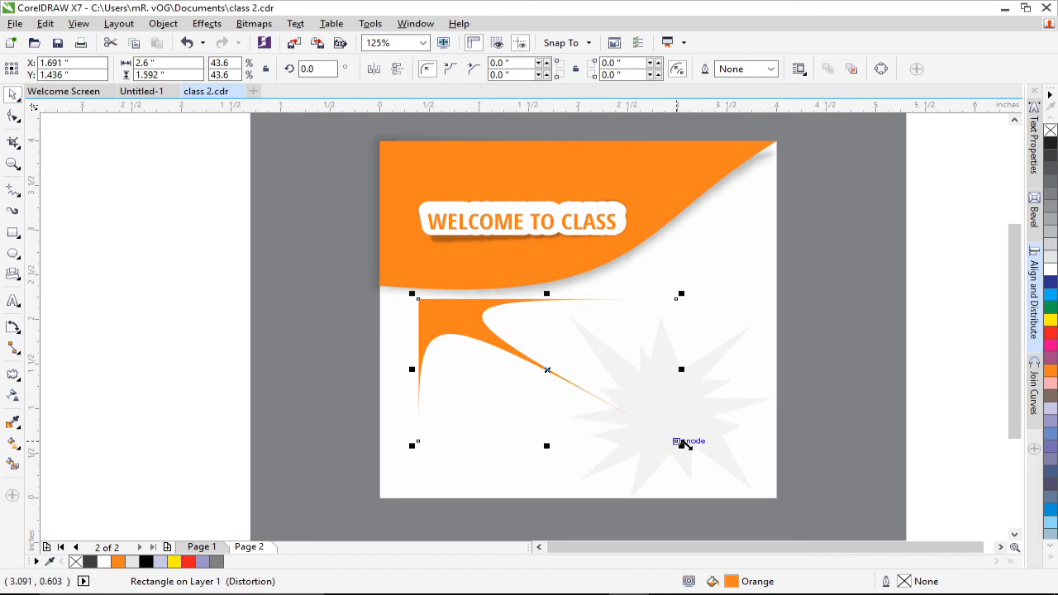
drag(680, 444, 584, 406)
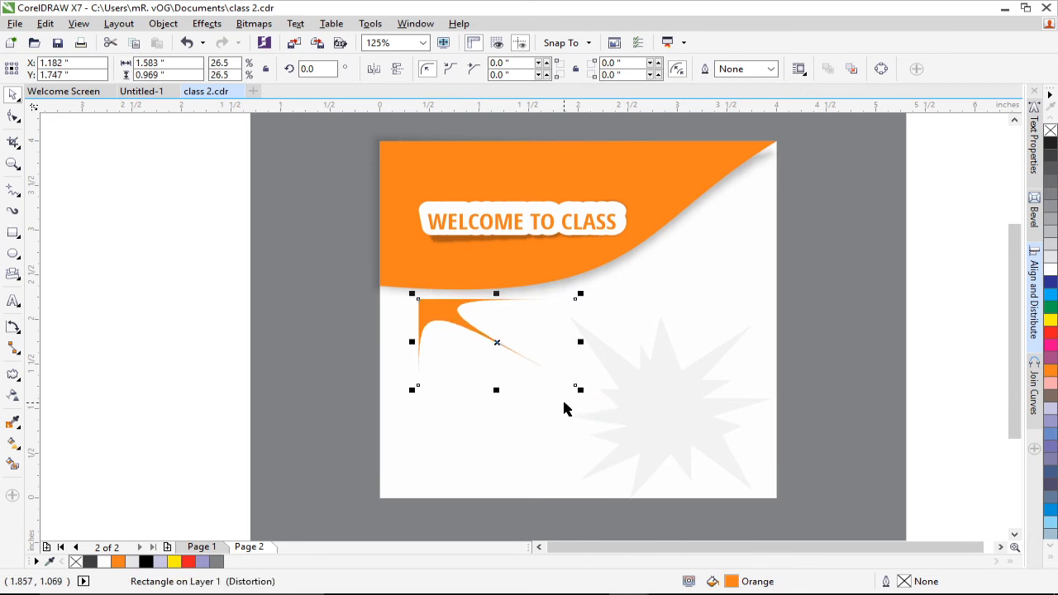
click(165, 267)
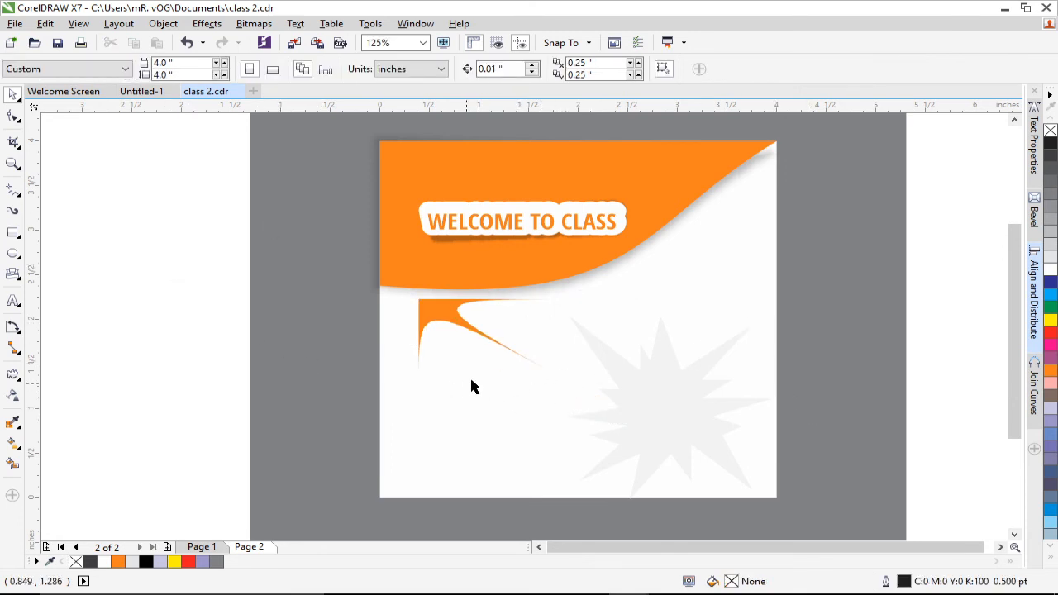
click(17, 377)
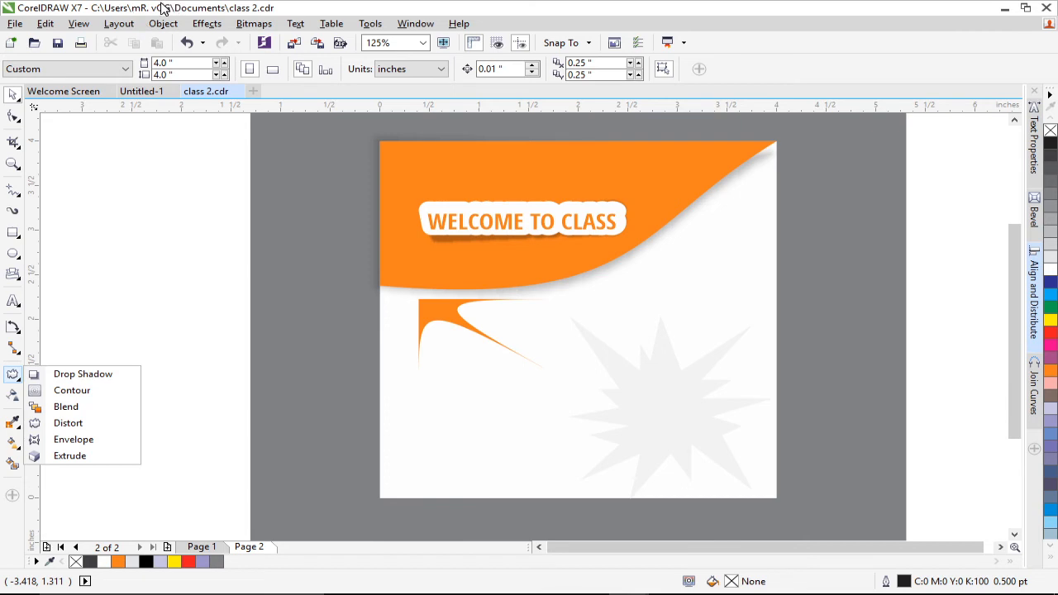
click(15, 191)
click(83, 361)
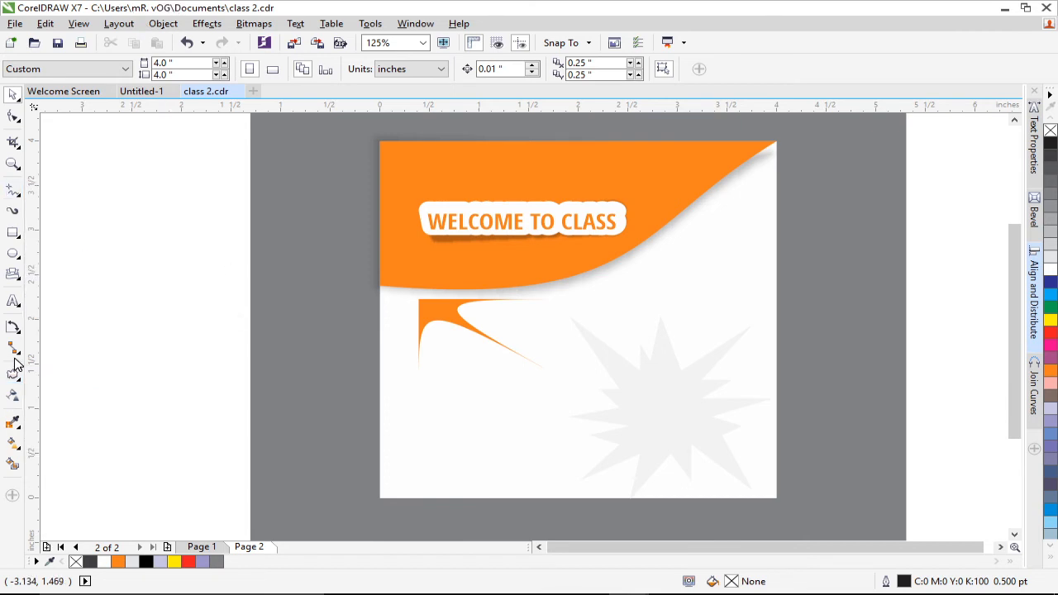
Sample the wave's orange with the Color Eyedropper, apply it to the title's white contour, and undo that fill.
click(18, 425)
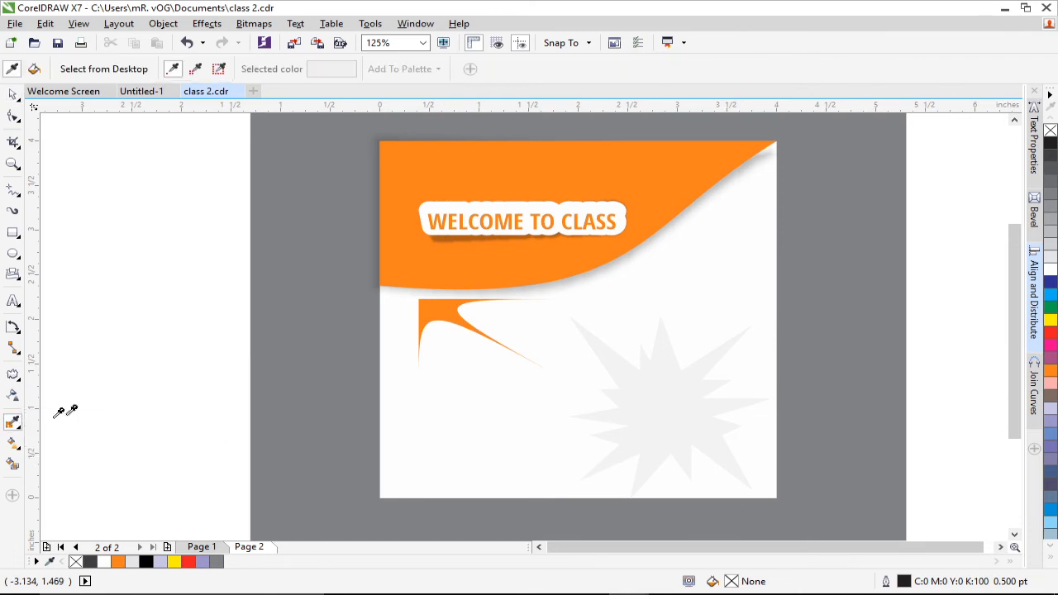
click(501, 258)
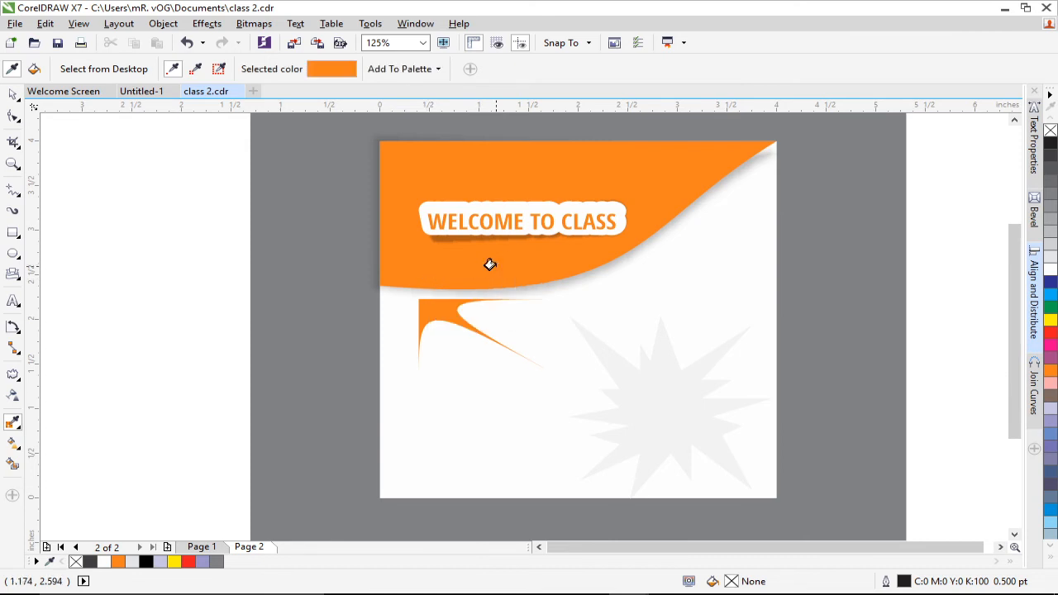
click(522, 200)
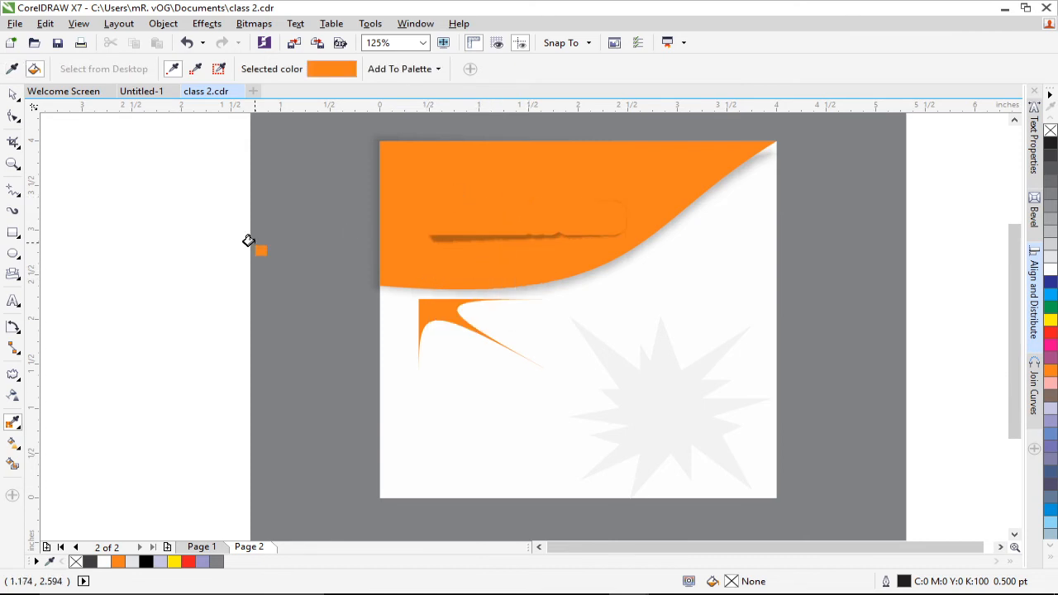
click(12, 95)
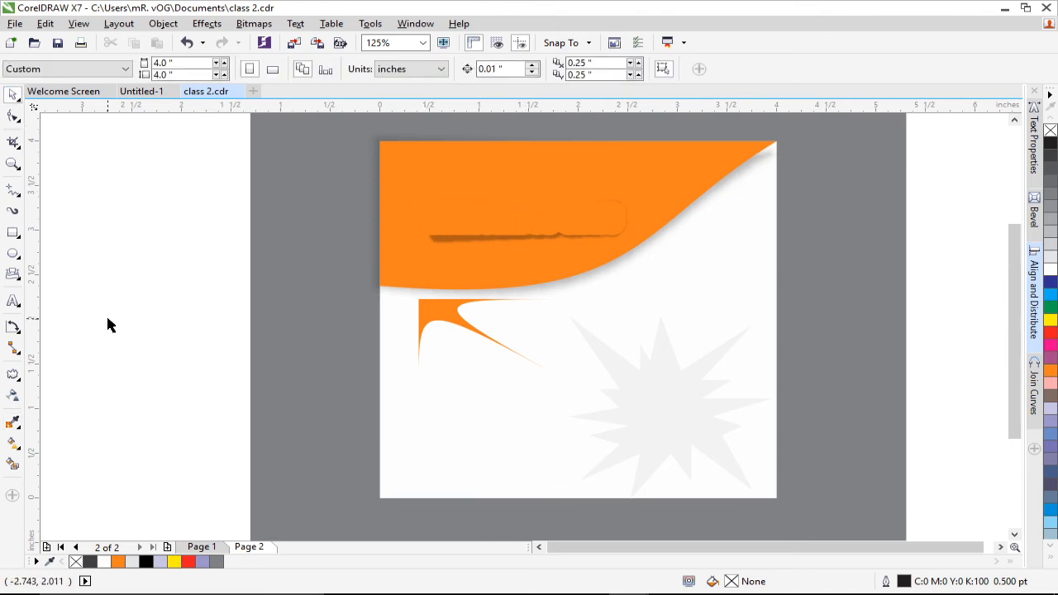
key(ctrl+z)
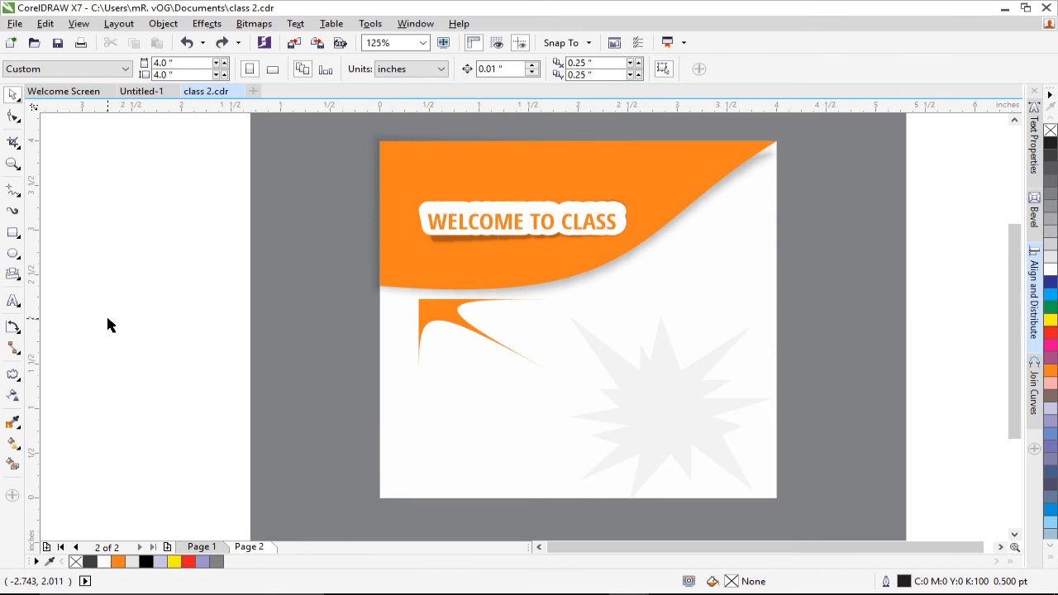
Apply a linear fountain fill from orange to yellow across the WELCOME TO CLASS text with the Interactive Fill tool.
click(13, 444)
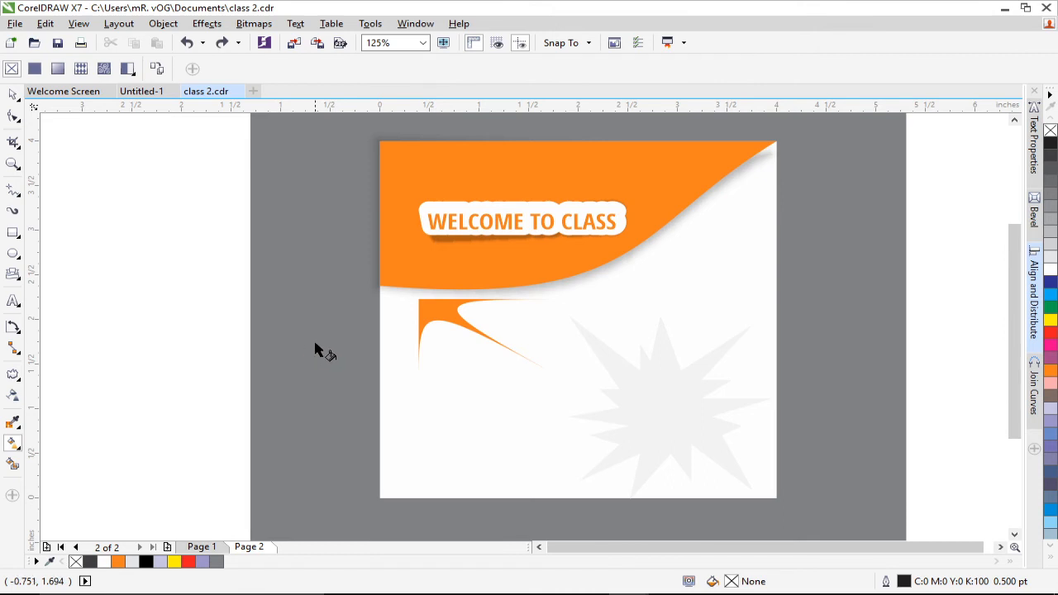
click(448, 224)
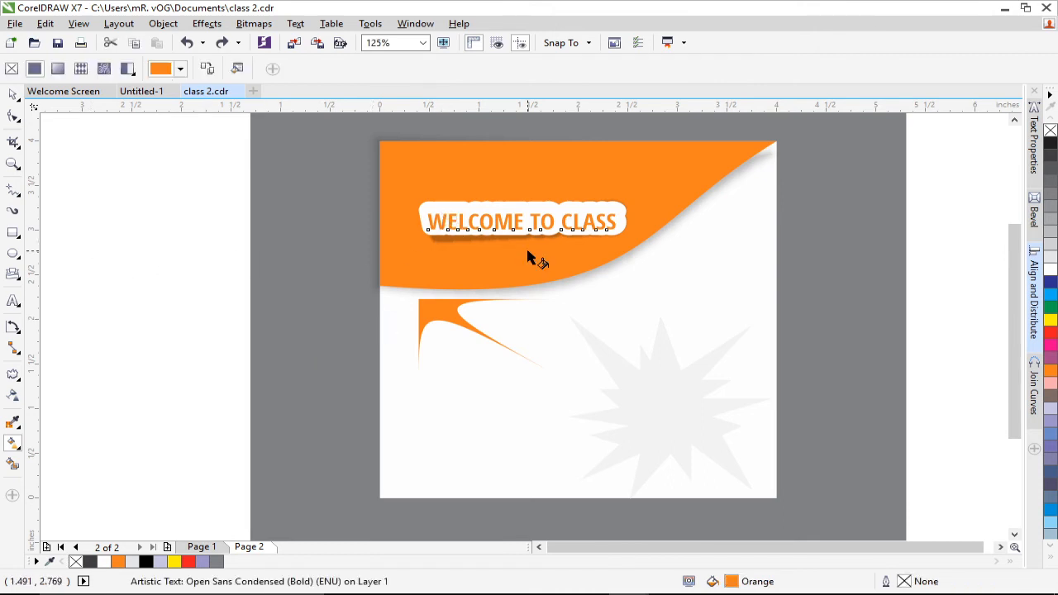
scroll(556, 228, up, 1)
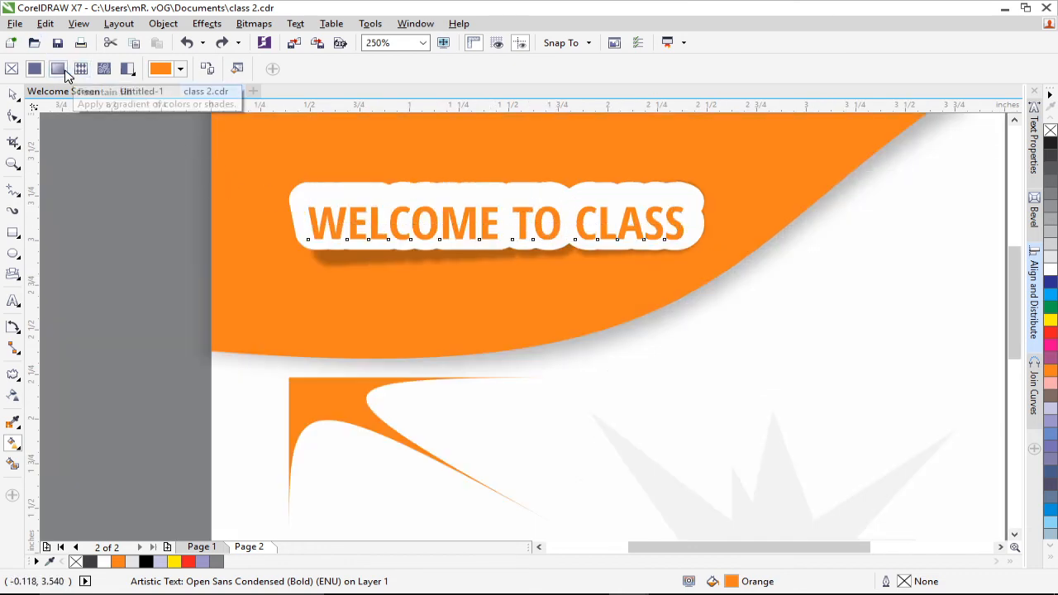
click(64, 73)
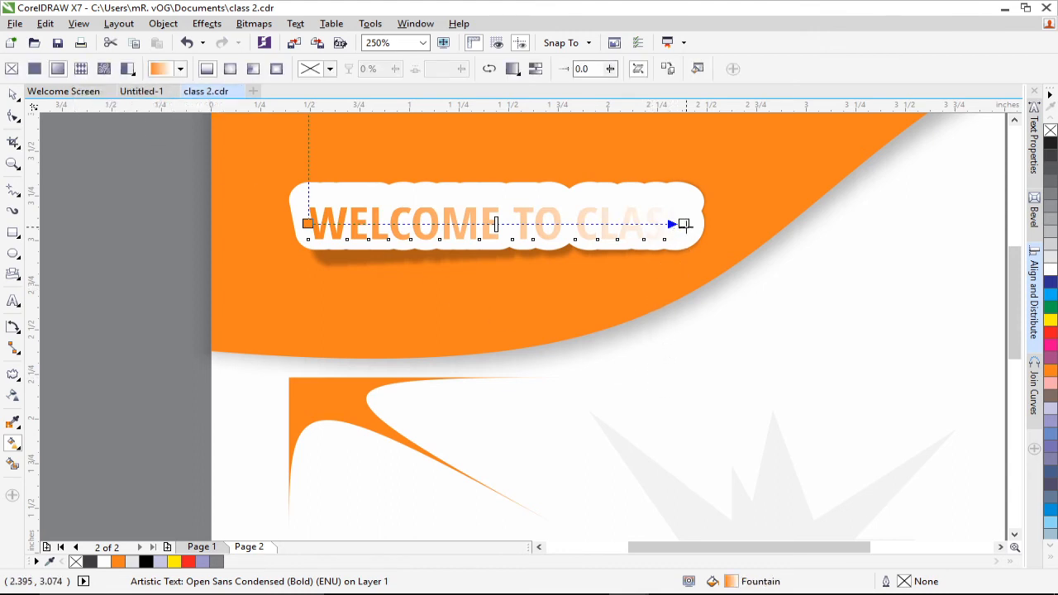
drag(683, 223, 567, 228)
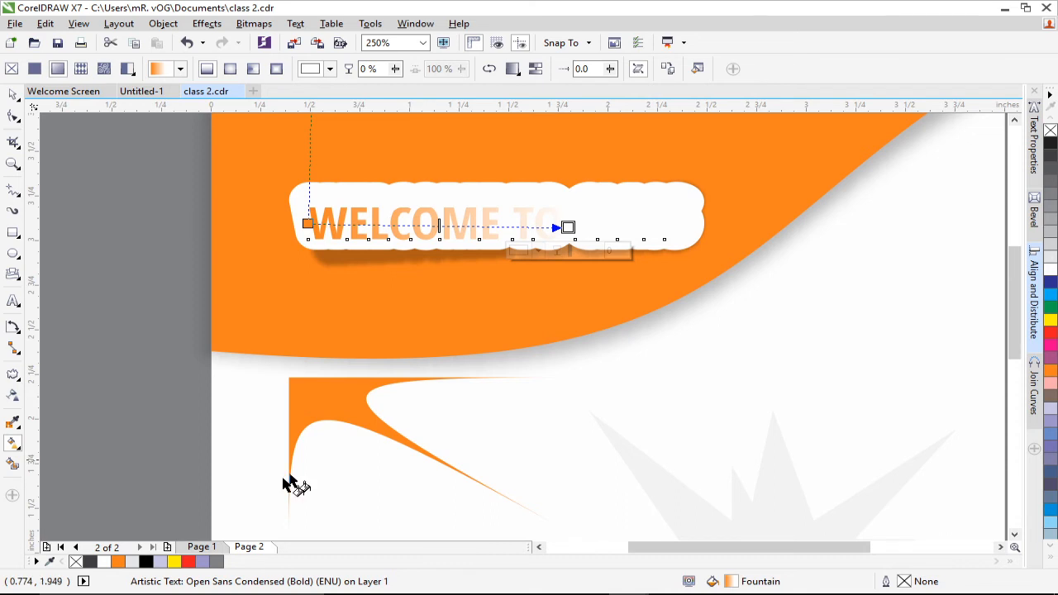
click(177, 562)
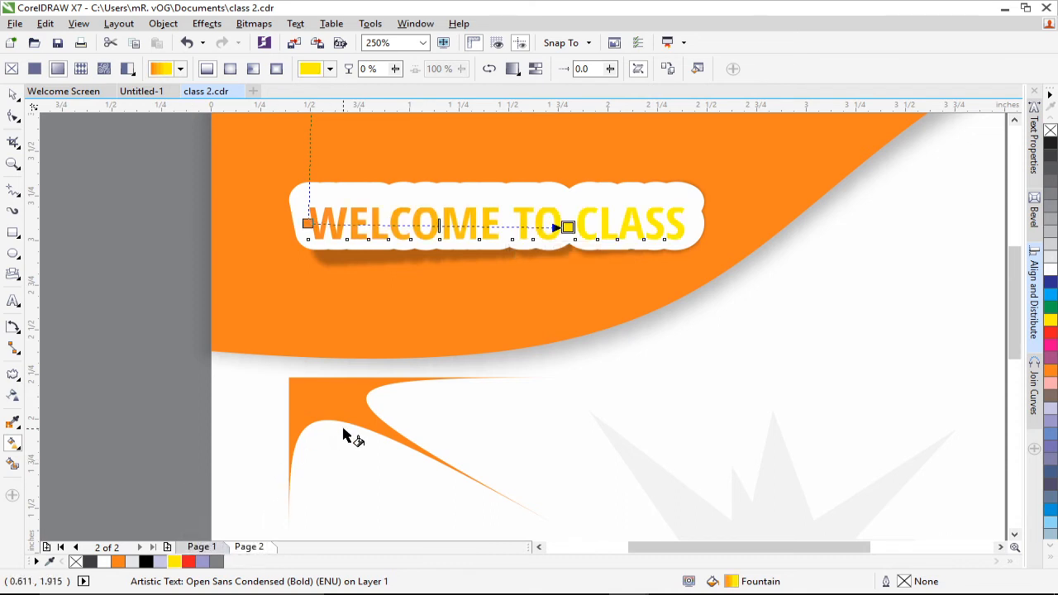
drag(568, 227, 670, 221)
scroll(579, 236, down, 2)
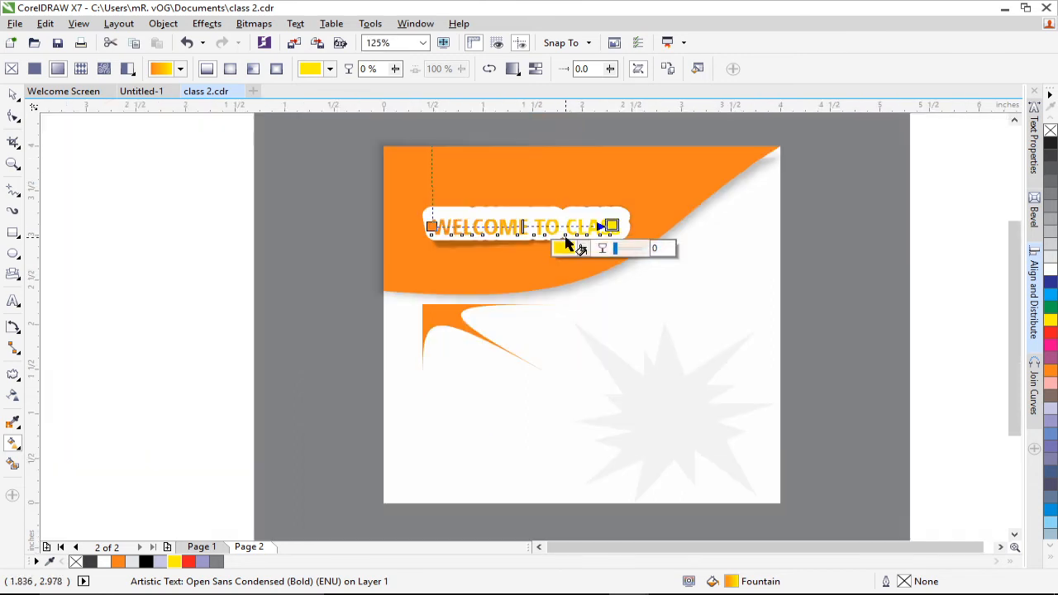
Angle the title's gradient slightly downward past the end of the text and set its end colour to dark orange (C19 M80 Y100 K11).
drag(610, 225, 681, 258)
drag(603, 261, 628, 257)
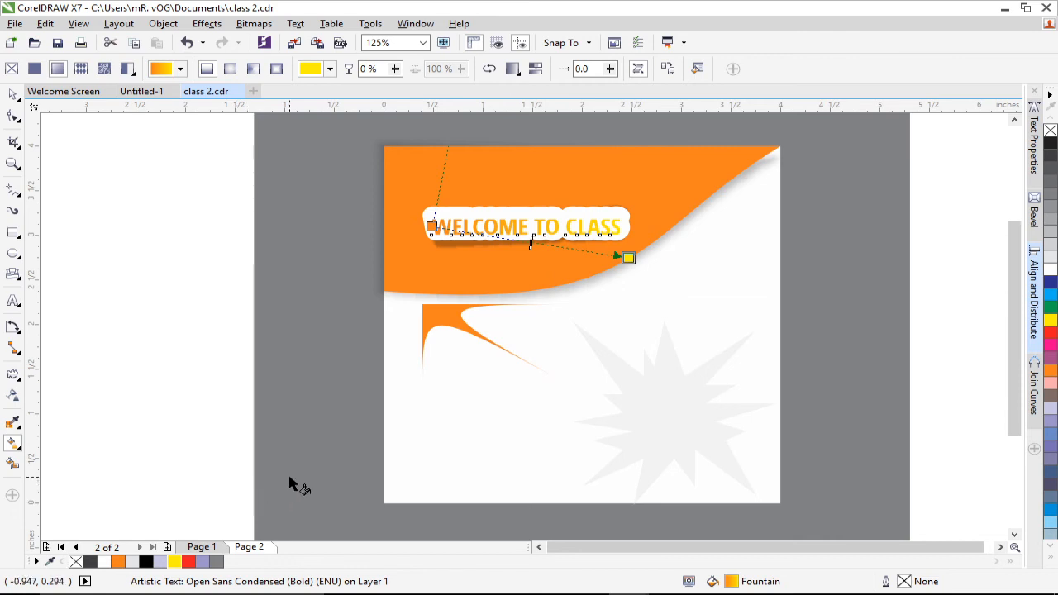
click(119, 562)
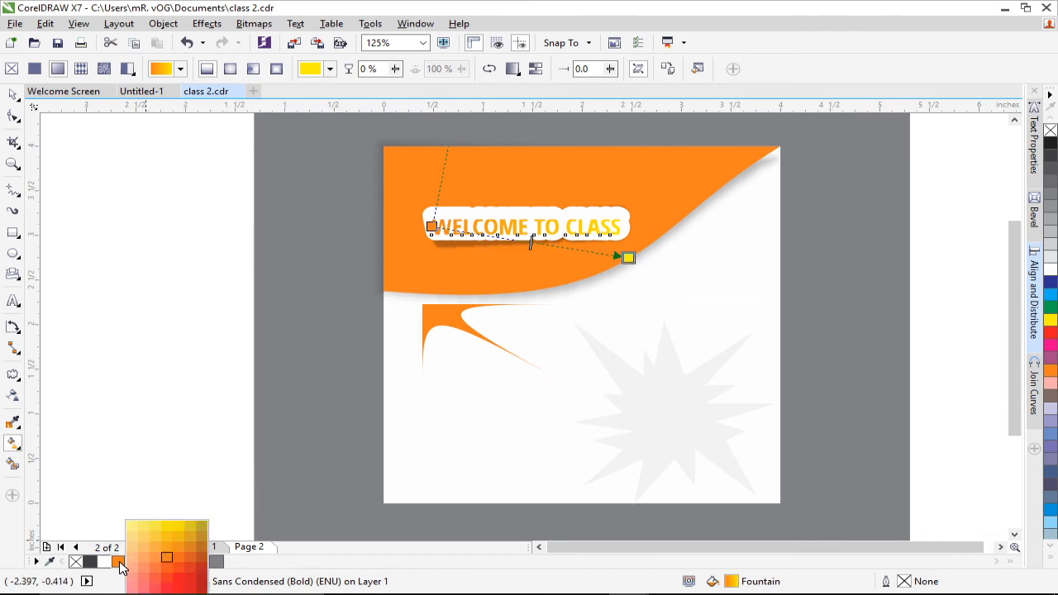
click(201, 561)
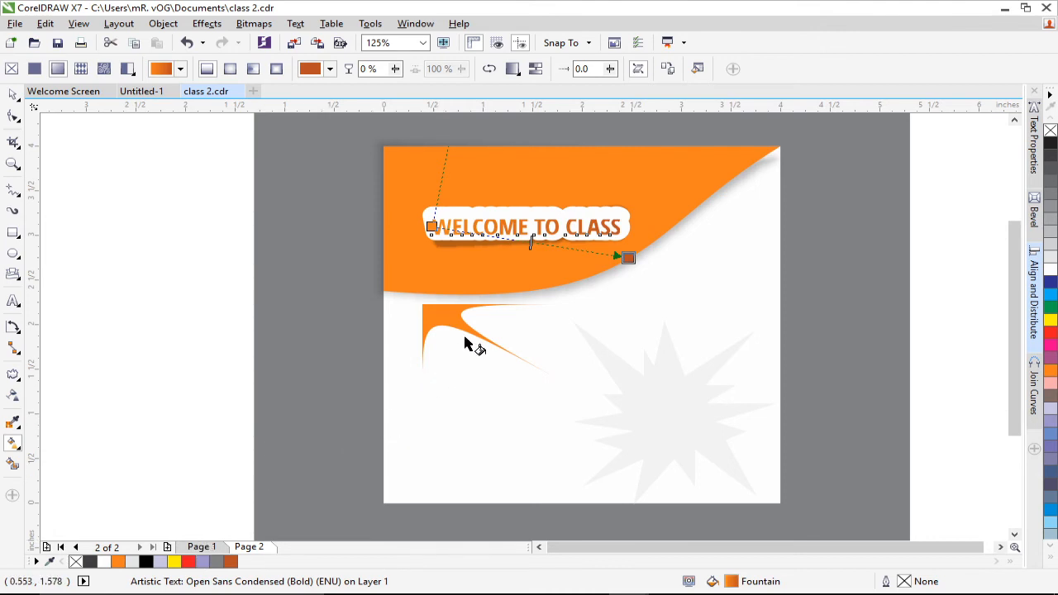
drag(628, 258, 677, 254)
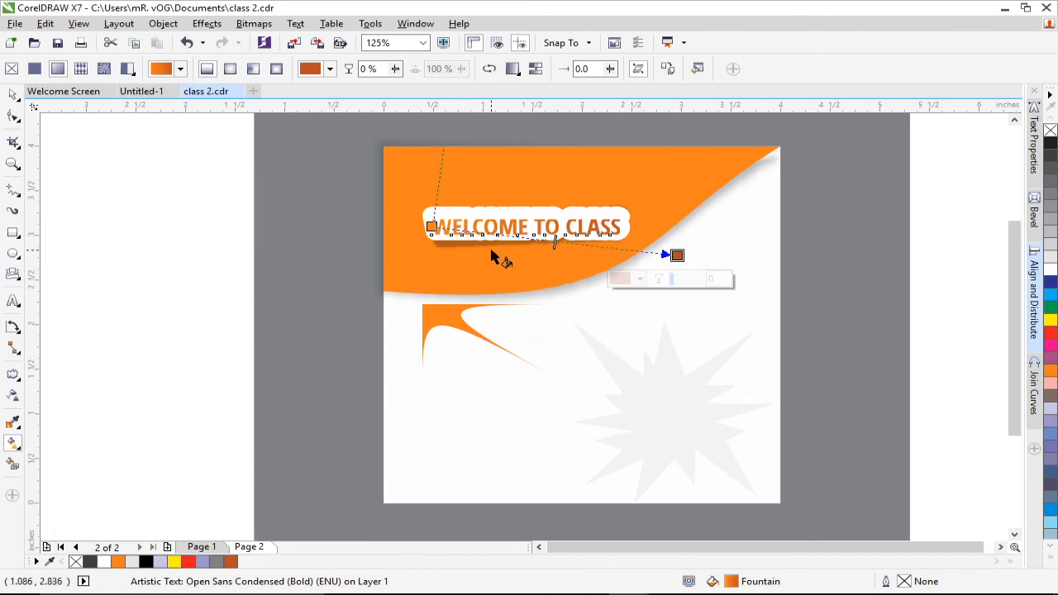
Try an elliptical fountain fill on the title text, and return it to a linear fountain fill.
click(14, 95)
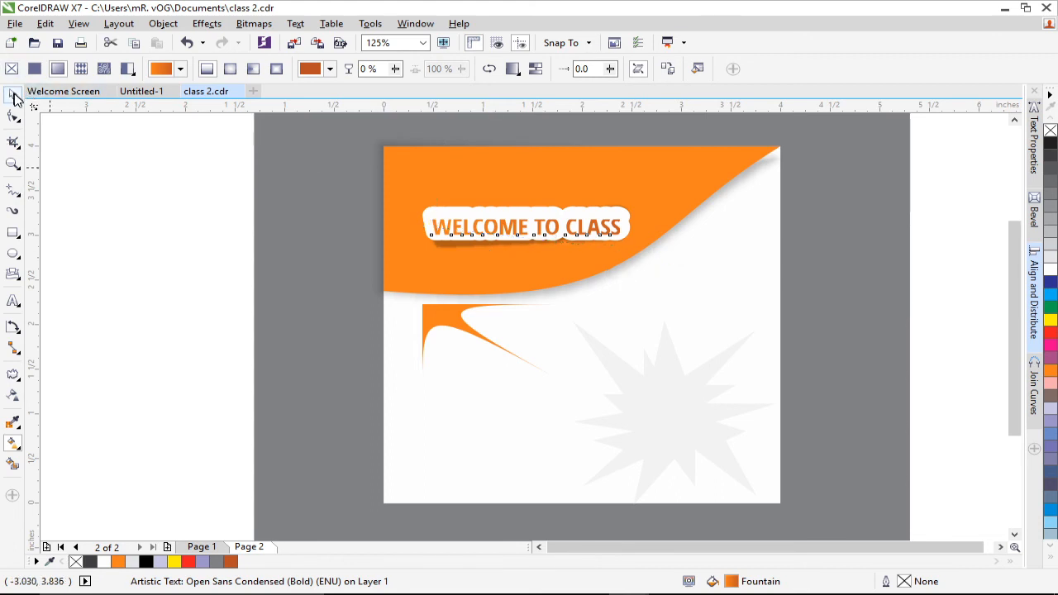
key(g)
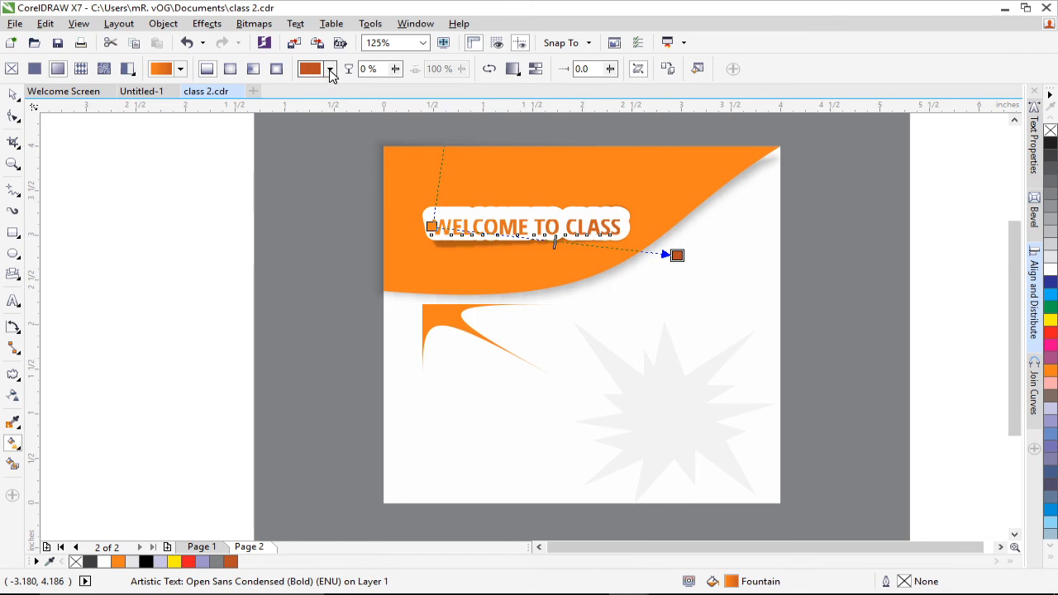
click(329, 70)
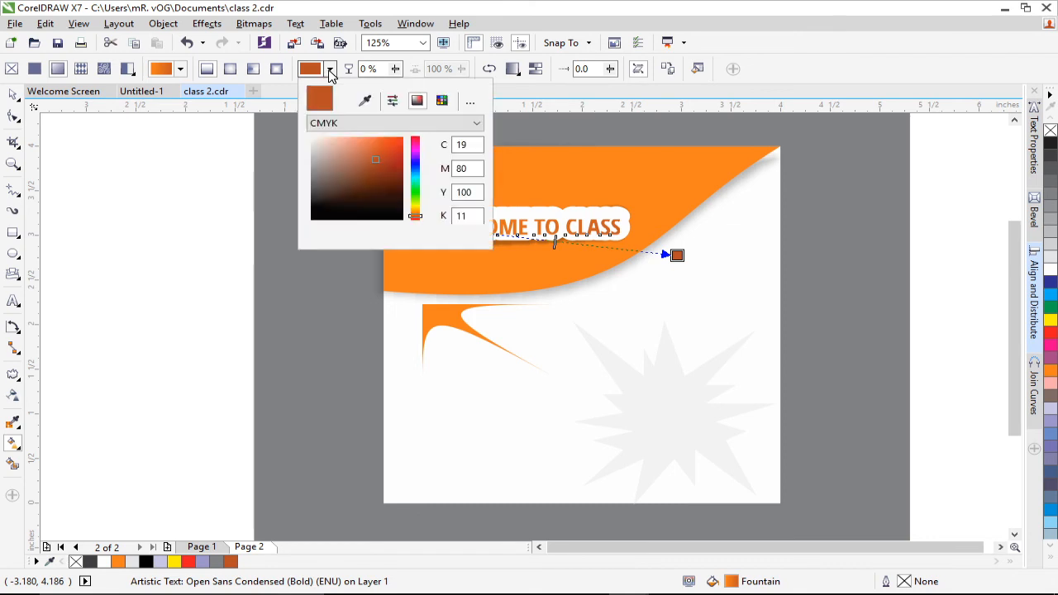
click(235, 71)
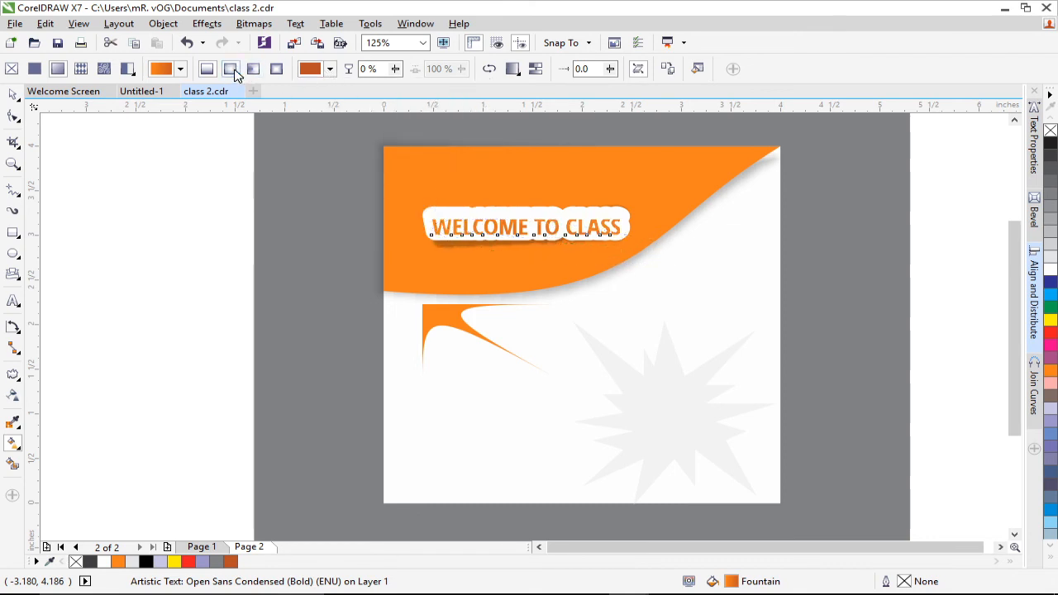
click(207, 69)
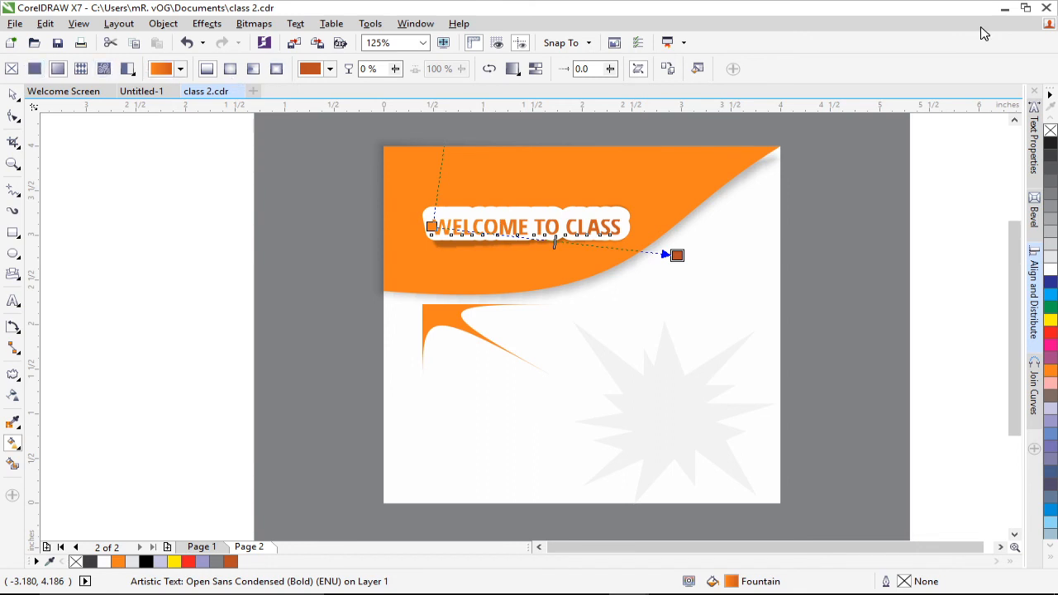
click(12, 97)
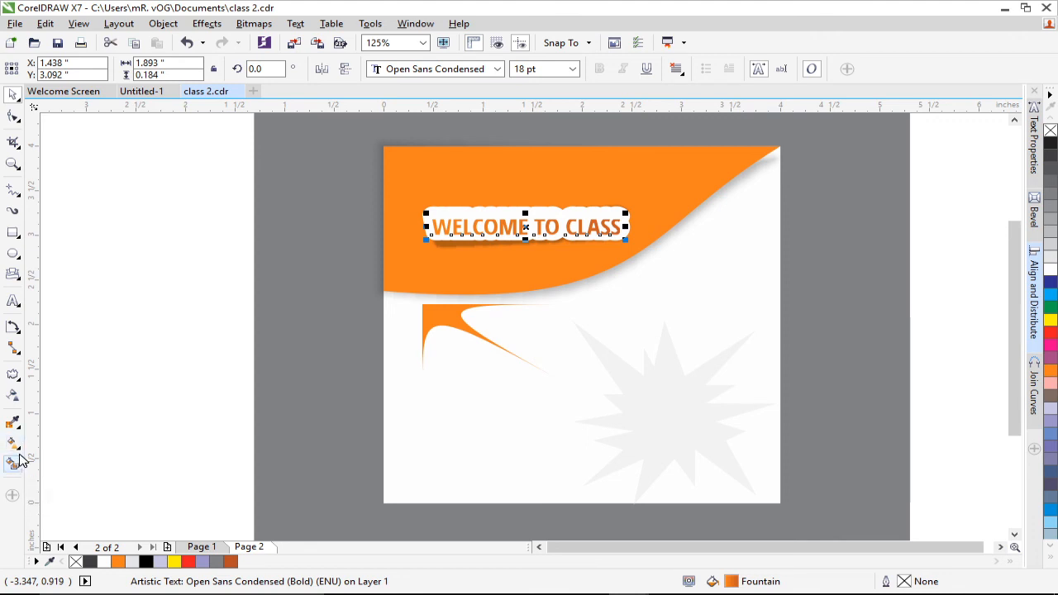
Use Smart Fill with blue-grey and a 0.5 pt black outline on the distorted shape, star, title contour, wave and title shadow area.
click(22, 452)
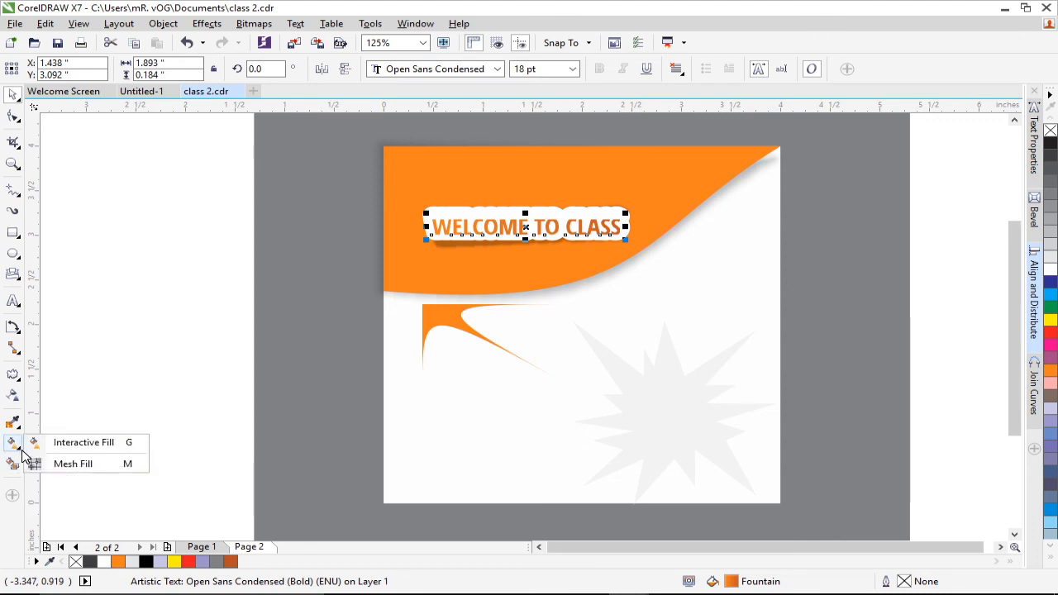
click(23, 452)
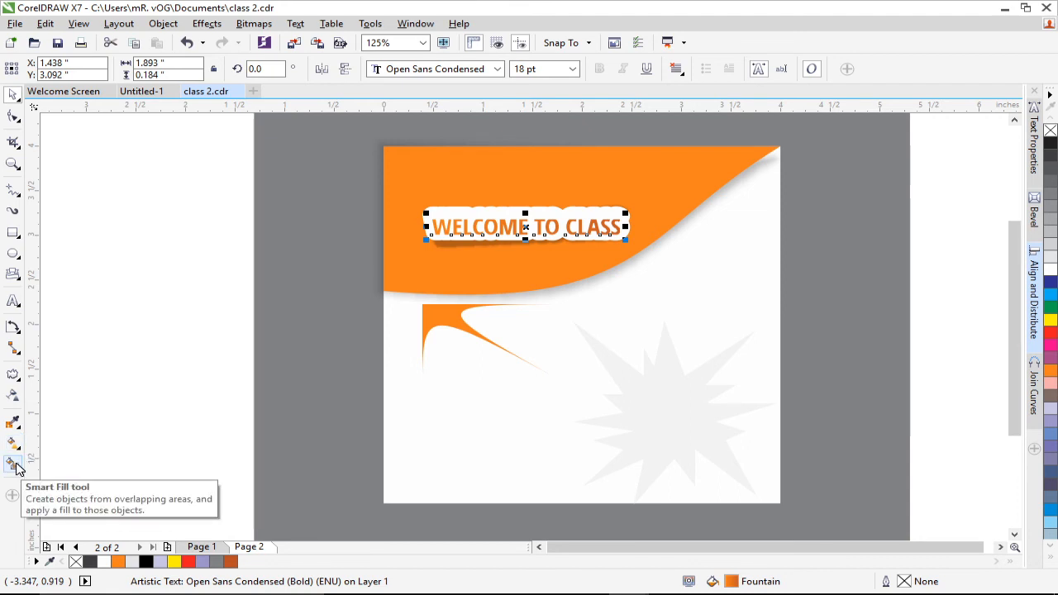
click(15, 465)
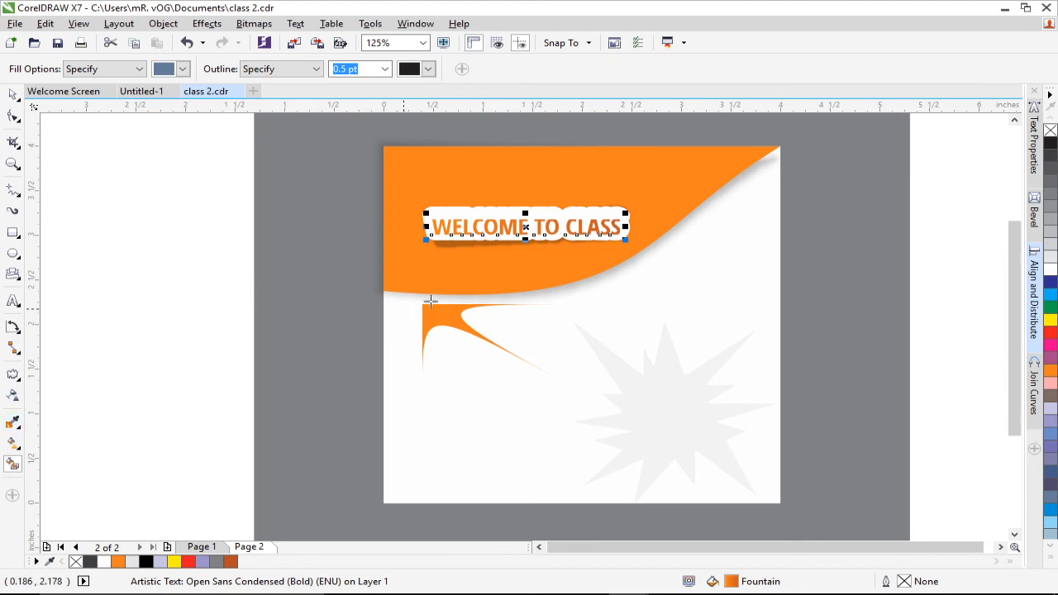
click(443, 325)
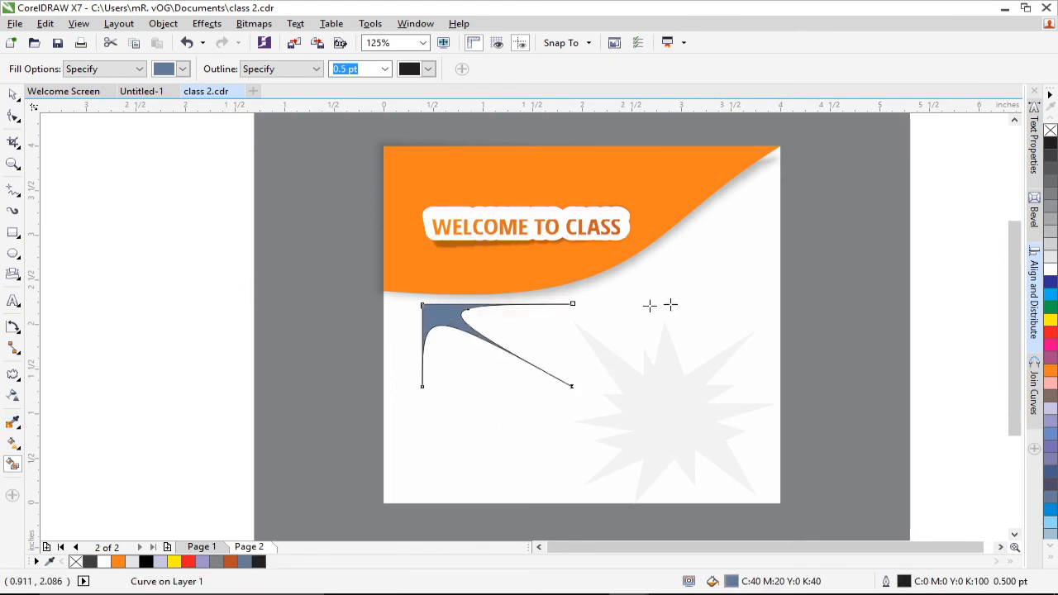
click(679, 392)
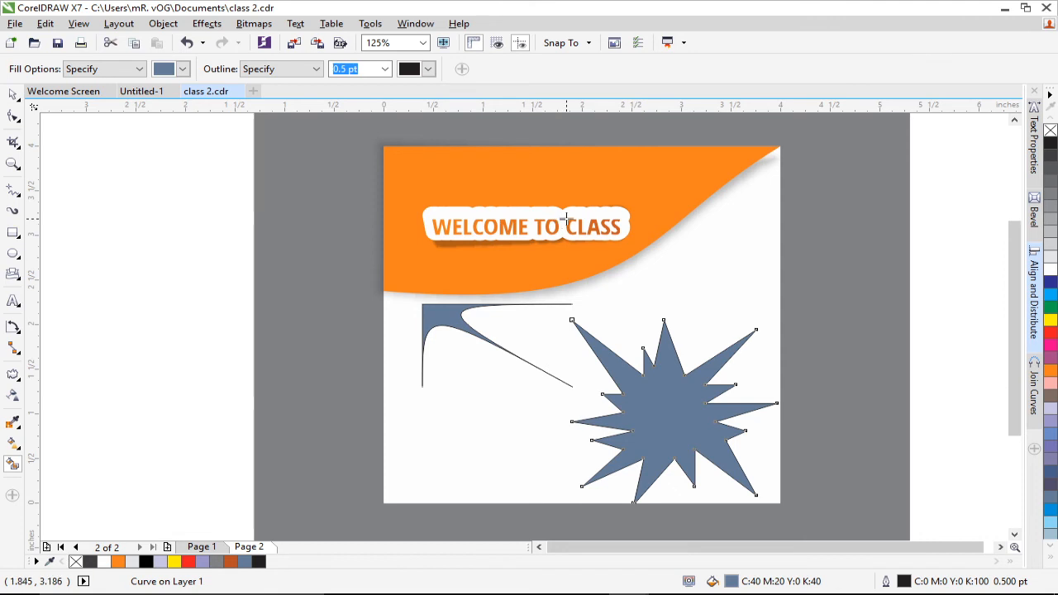
click(596, 217)
click(678, 196)
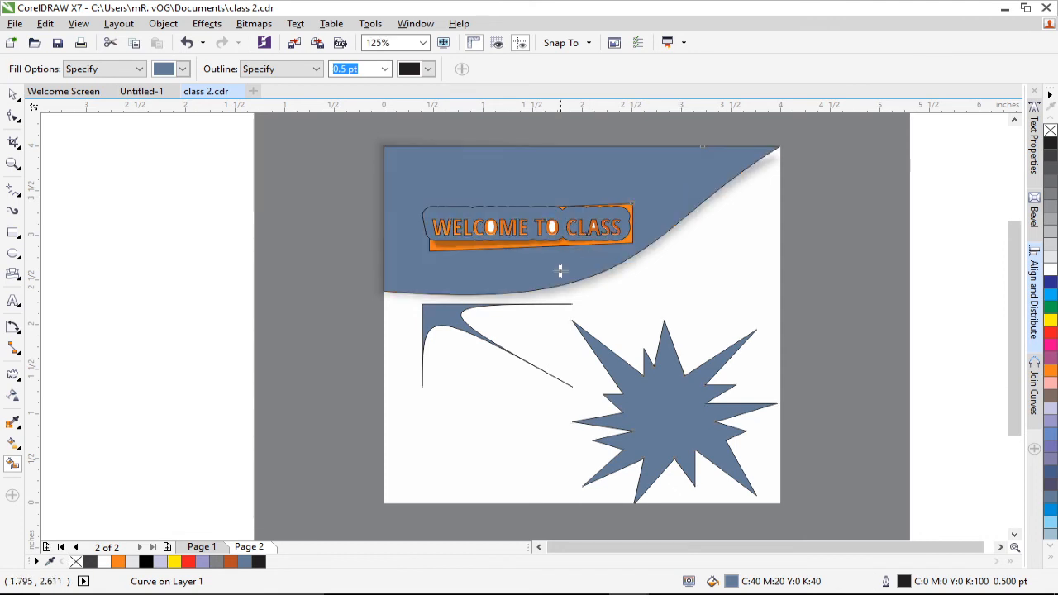
click(546, 244)
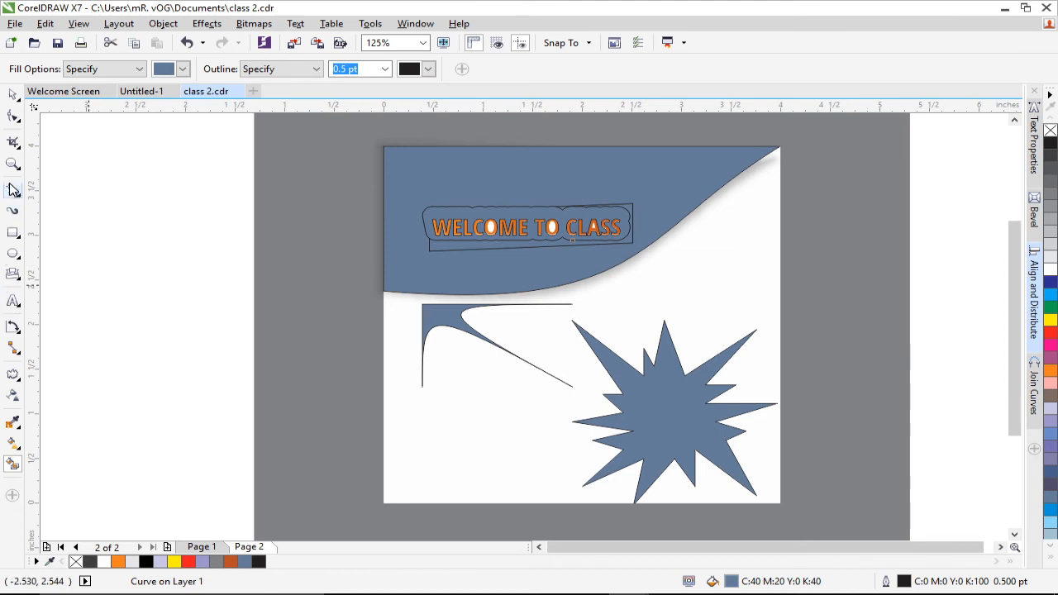
Undo all the Smart Fill objects created over the design.
click(13, 95)
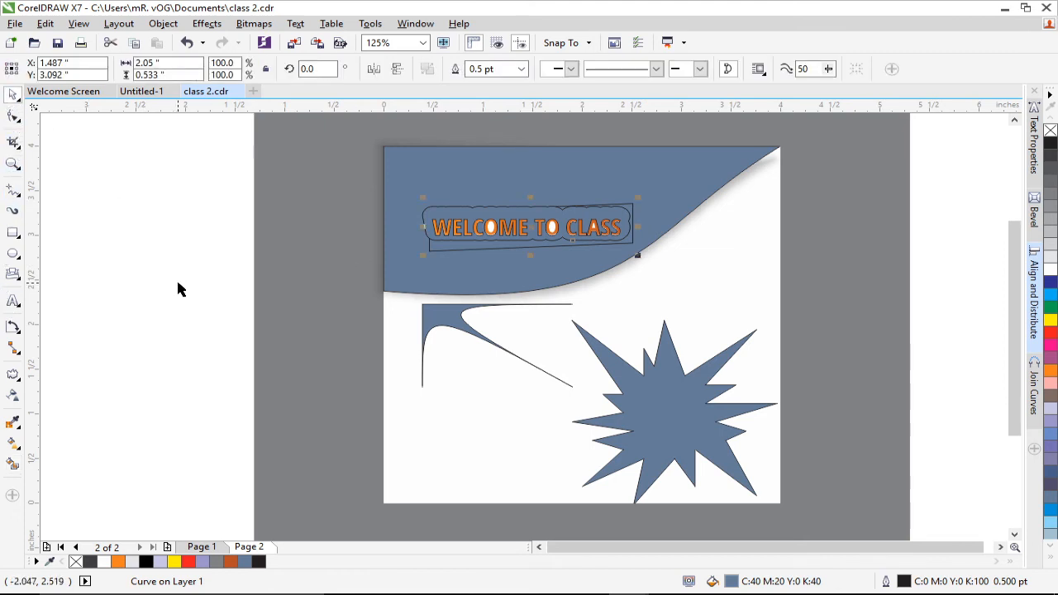
key(ctrl+z)
key(ctrl+z)
key(ctrl+z)
key(ctrl+z)
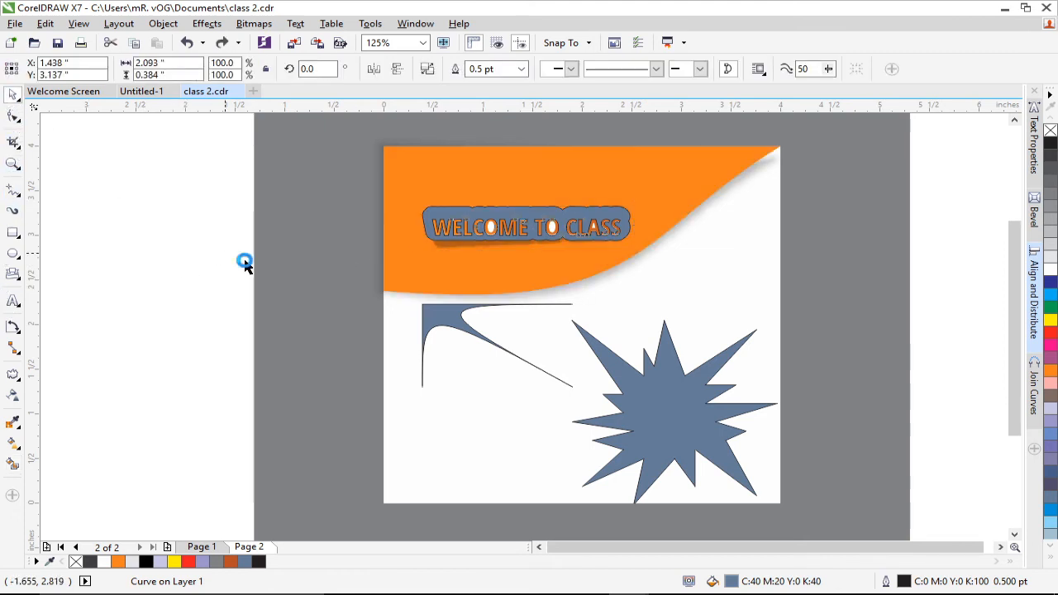
key(ctrl+z)
key(ctrl+z)
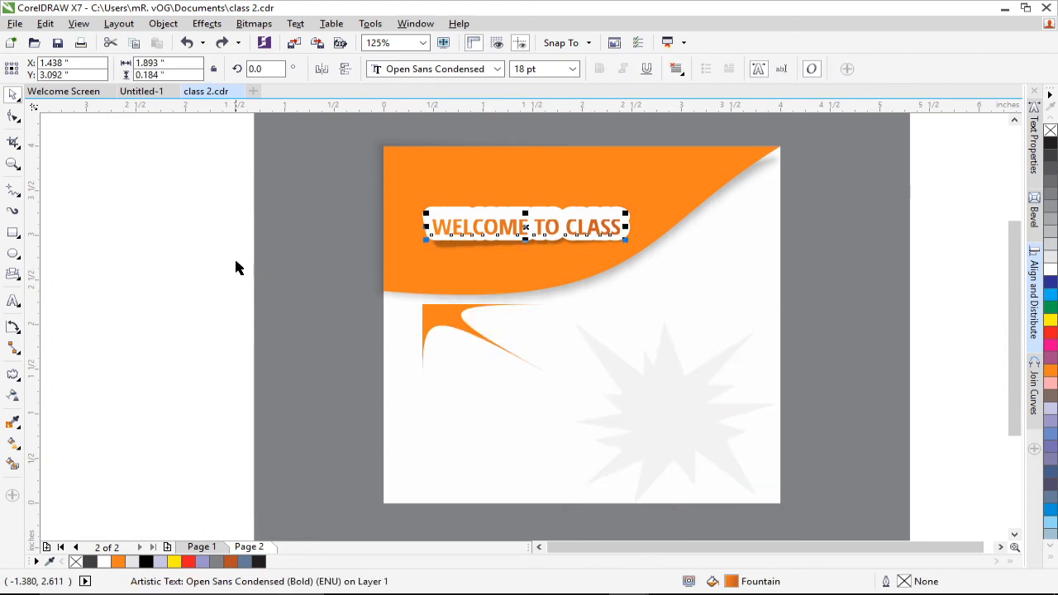
click(229, 162)
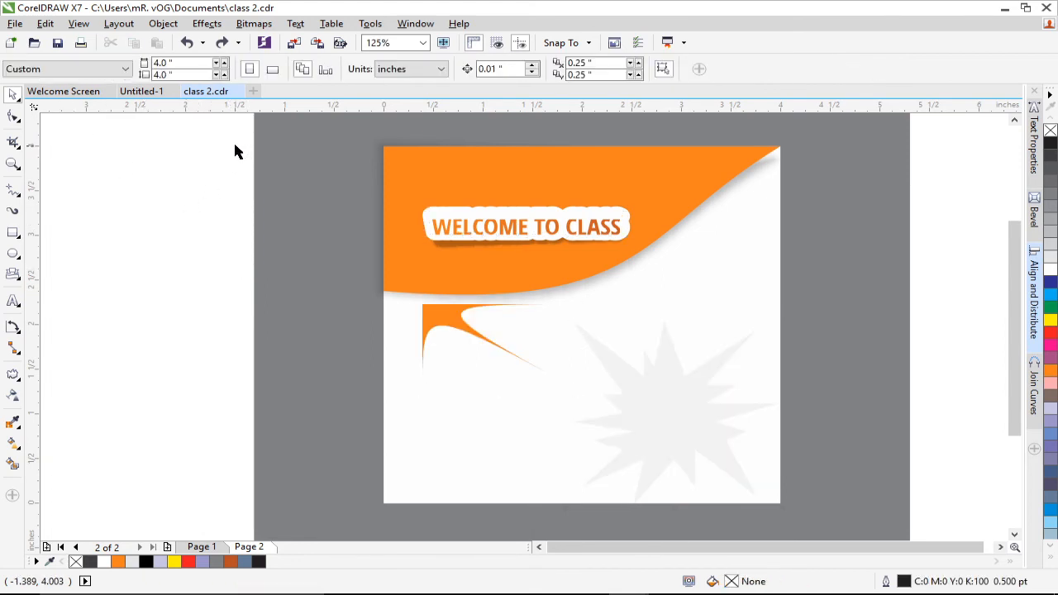
drag(235, 151, 680, 265)
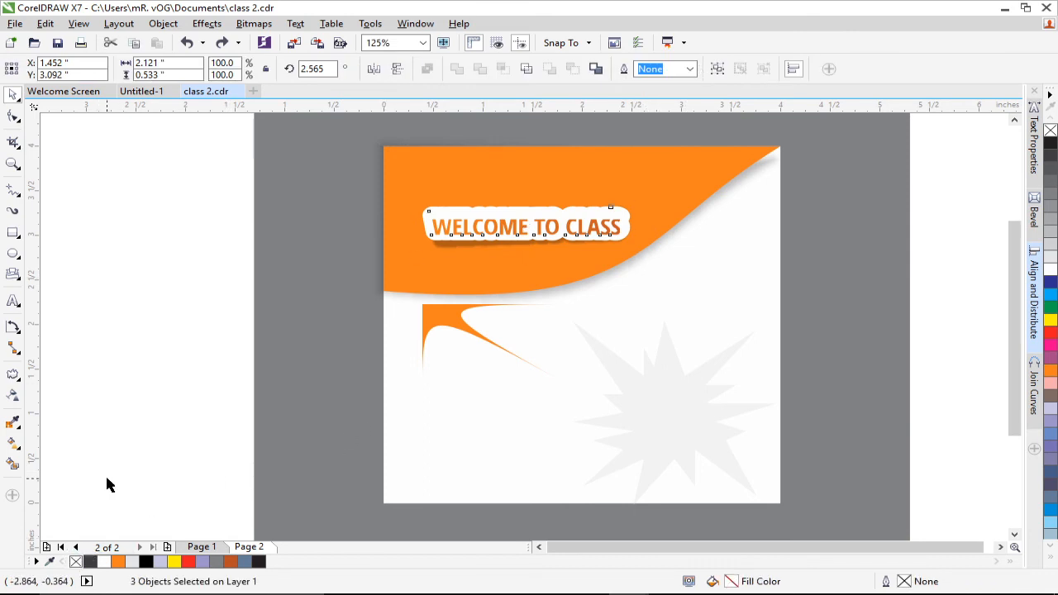
click(160, 402)
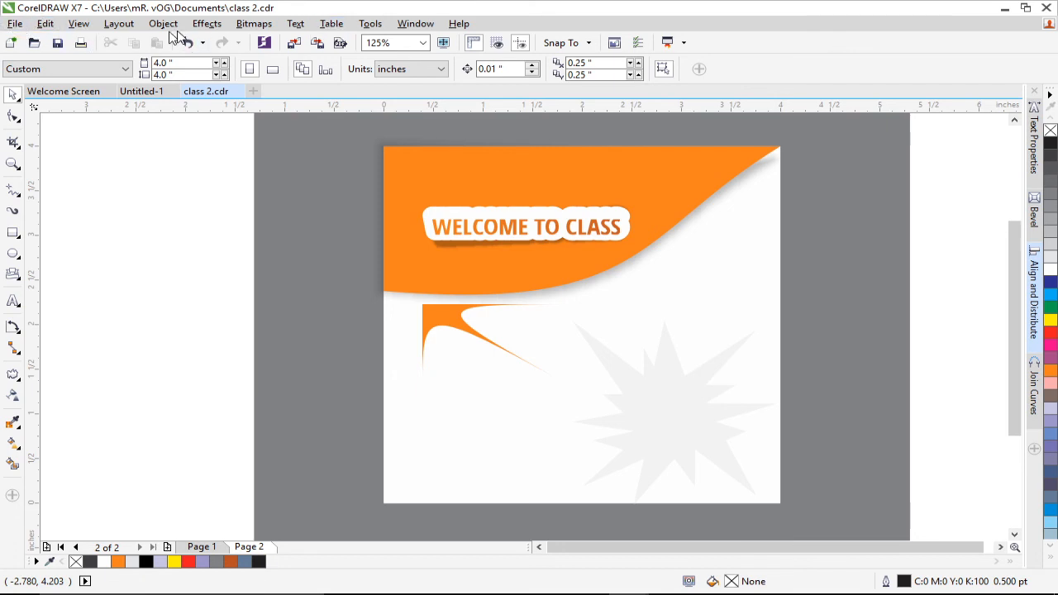
Review the available file, editing and view commands without running any of them.
click(17, 24)
mouse_move(46, 23)
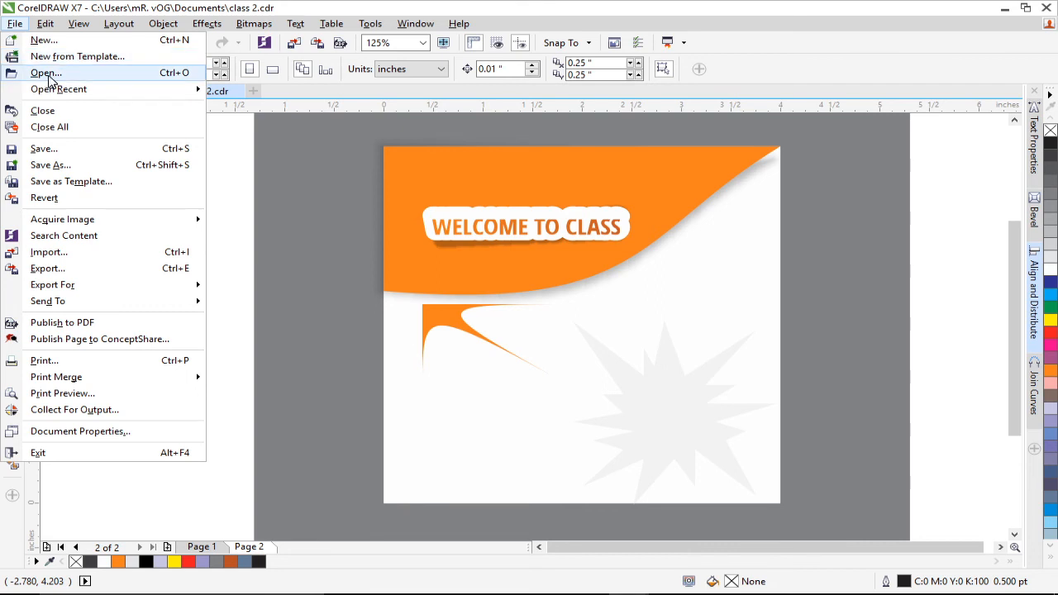
mouse_move(68, 94)
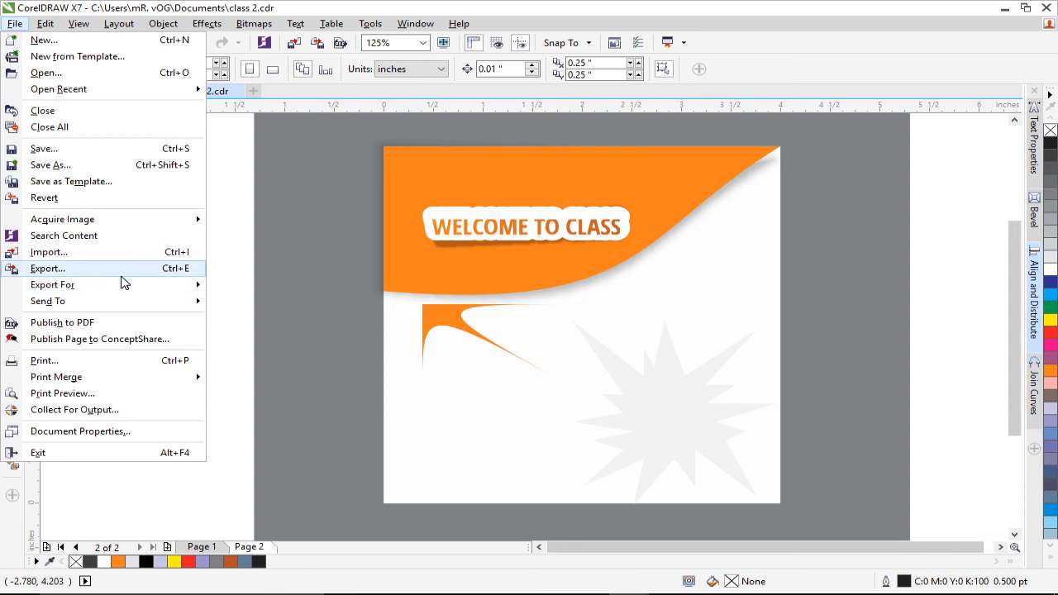
mouse_move(98, 309)
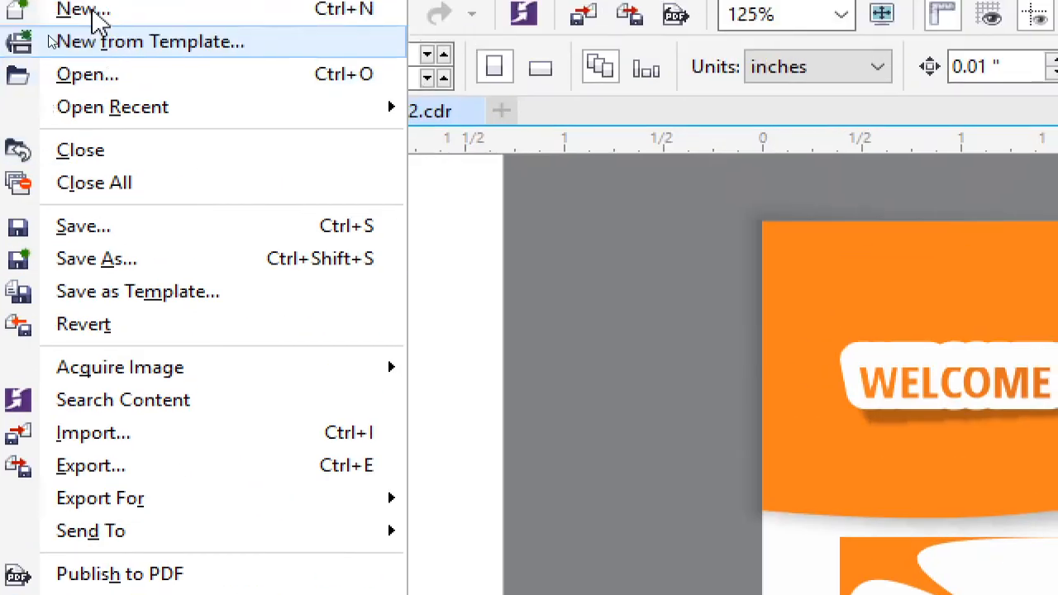
click(28, 32)
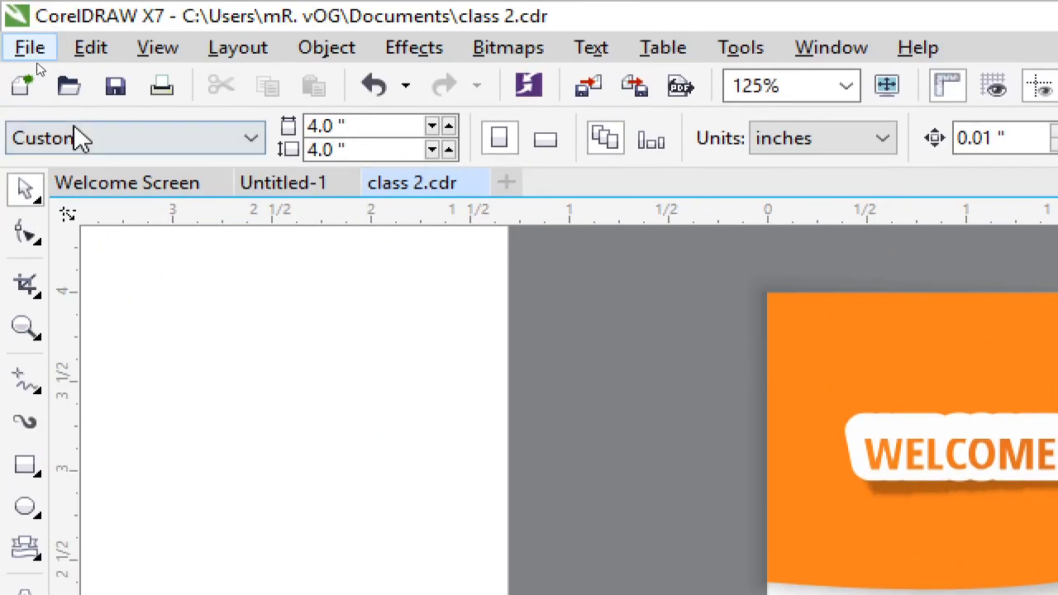
click(25, 33)
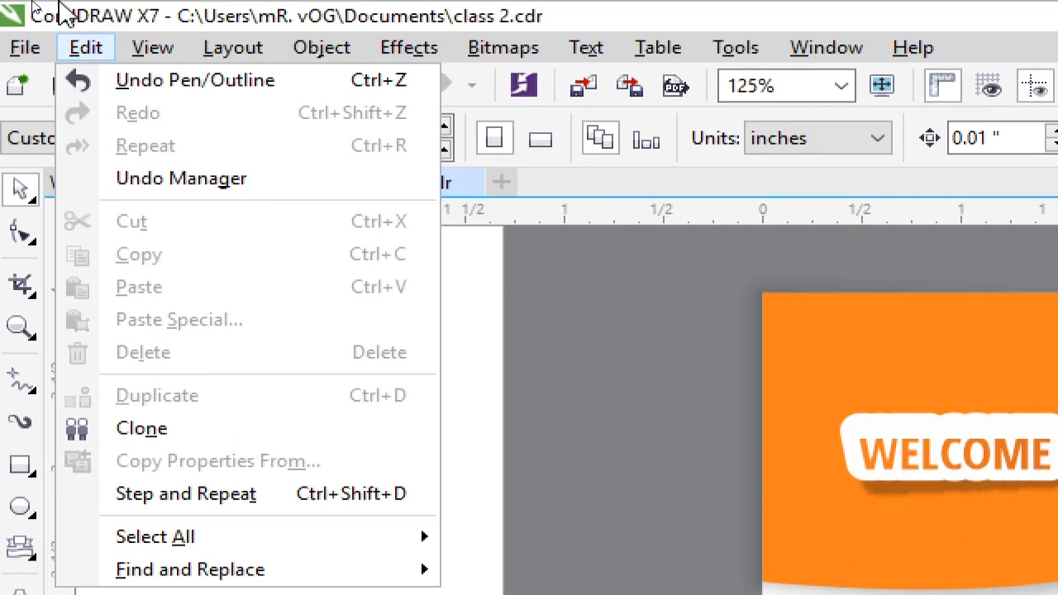
click(4, 95)
click(154, 43)
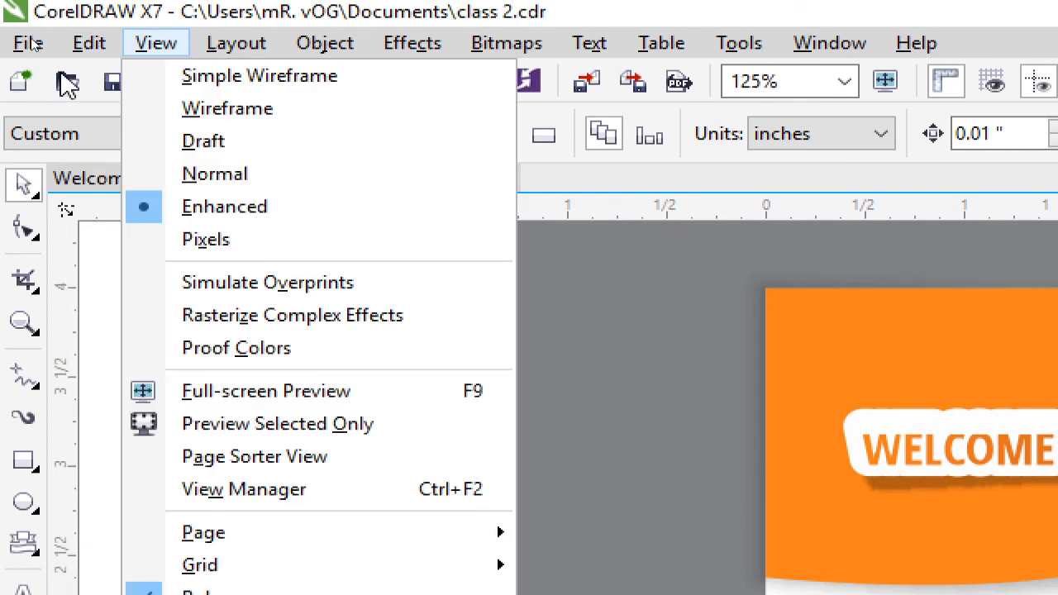
mouse_move(76, 47)
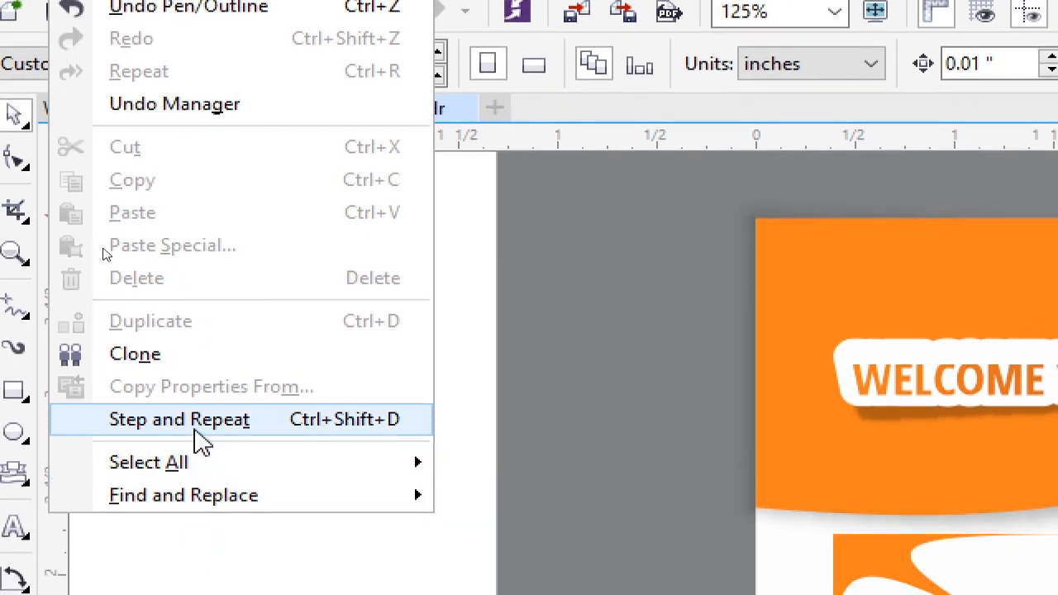
mouse_move(231, 472)
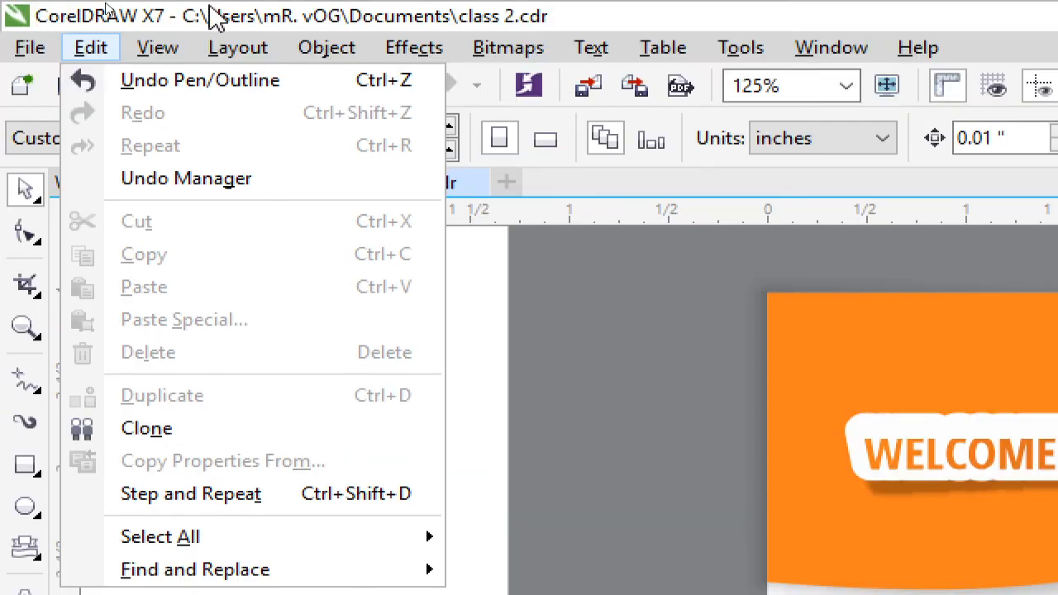
mouse_move(156, 47)
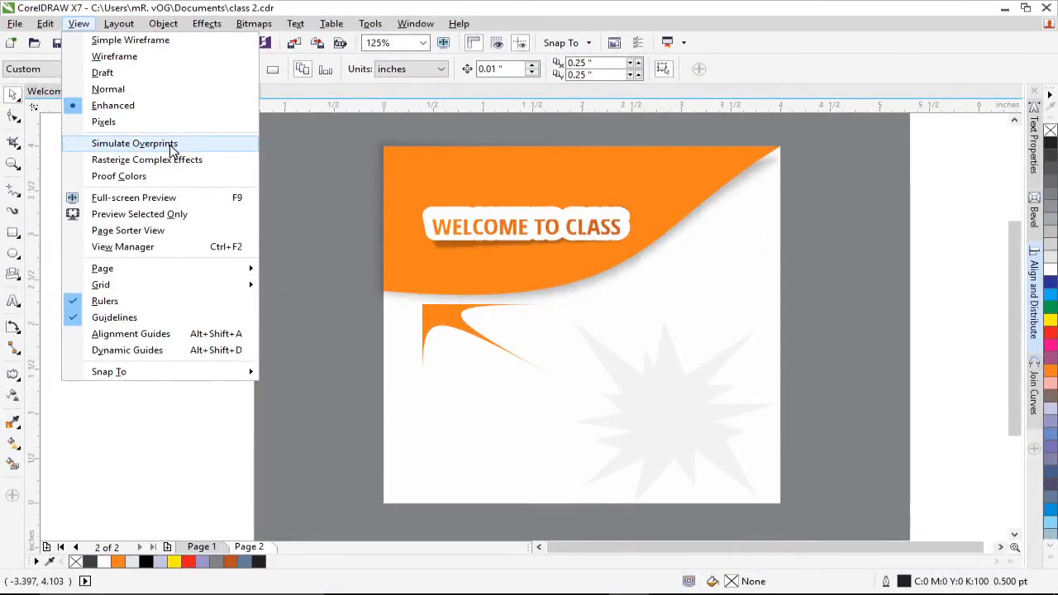
Review the available layout, object, effects and bitmap commands, including the PowerClip, Transformations and bitmap Mode options, without running any.
mouse_move(113, 25)
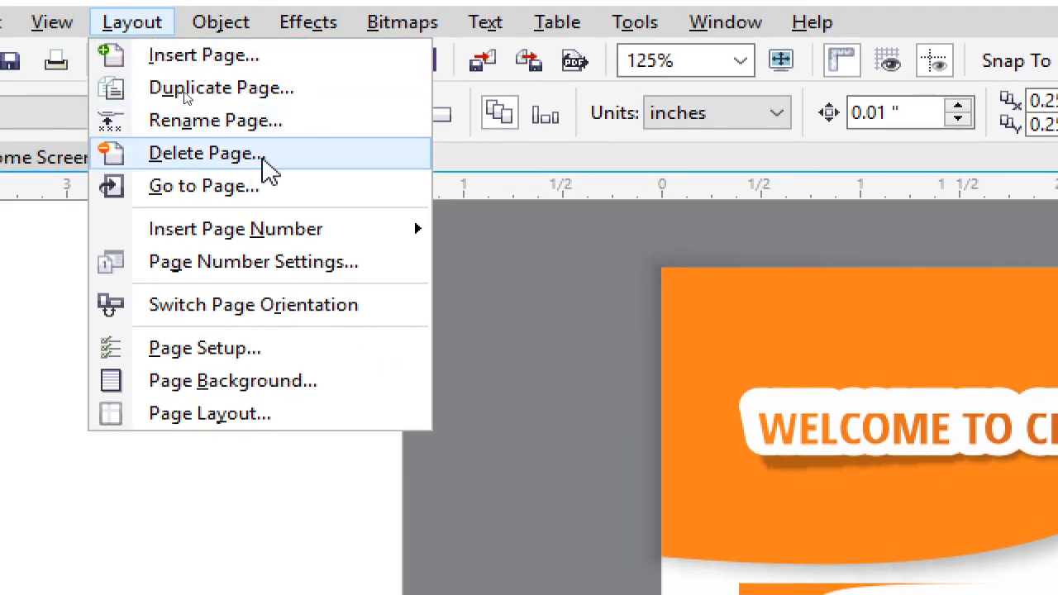
mouse_move(239, 230)
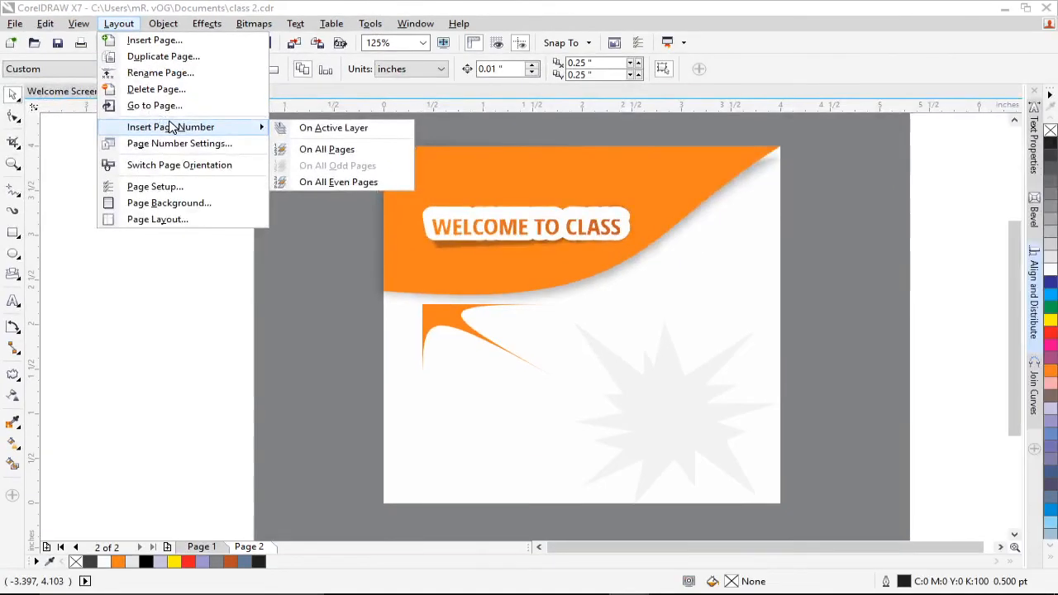
mouse_move(178, 22)
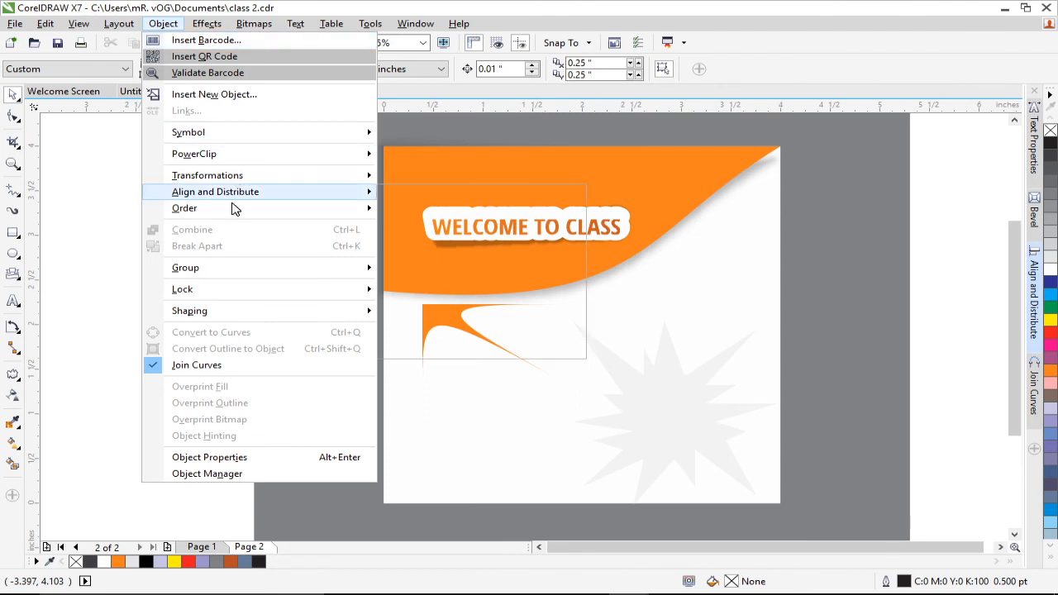
mouse_move(257, 157)
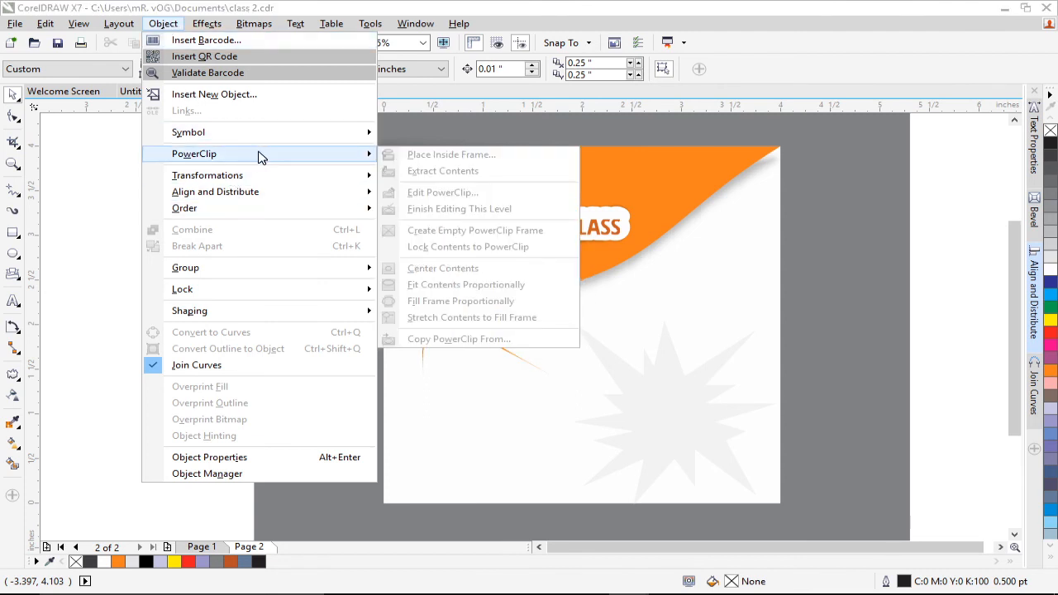
mouse_move(334, 182)
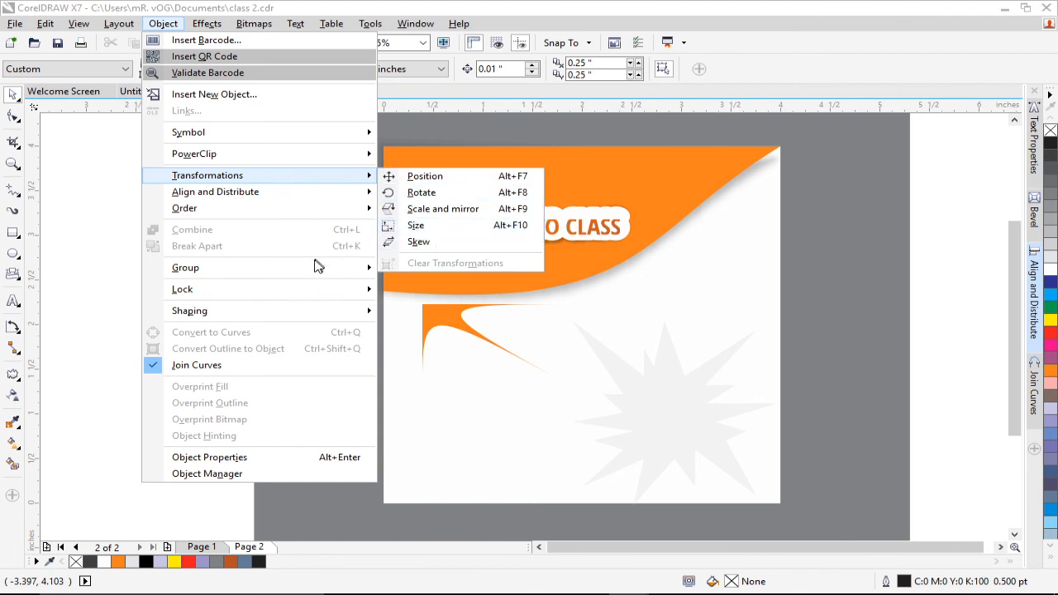
mouse_move(318, 266)
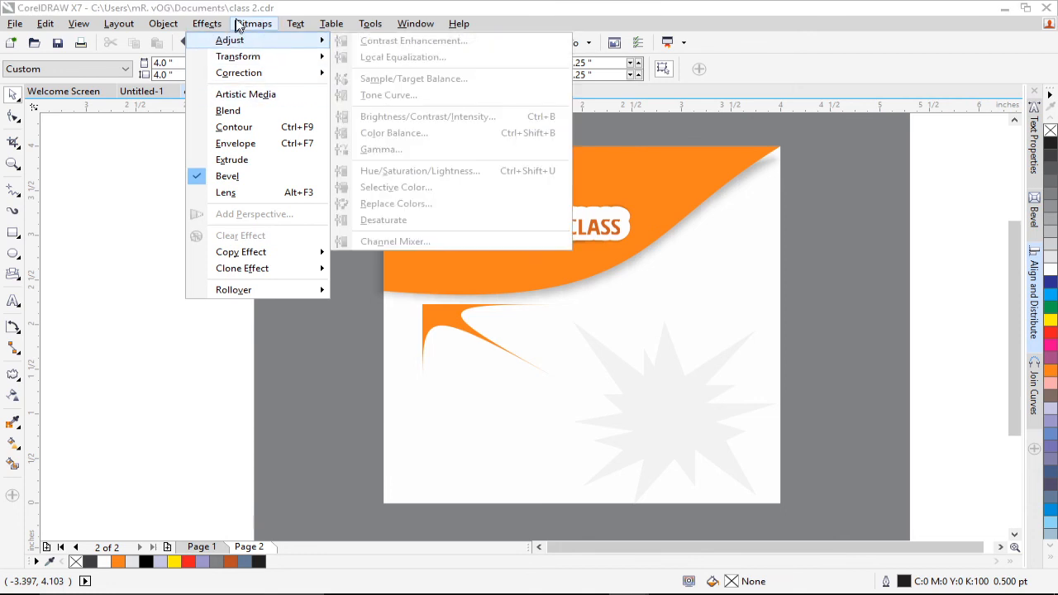
mouse_move(252, 19)
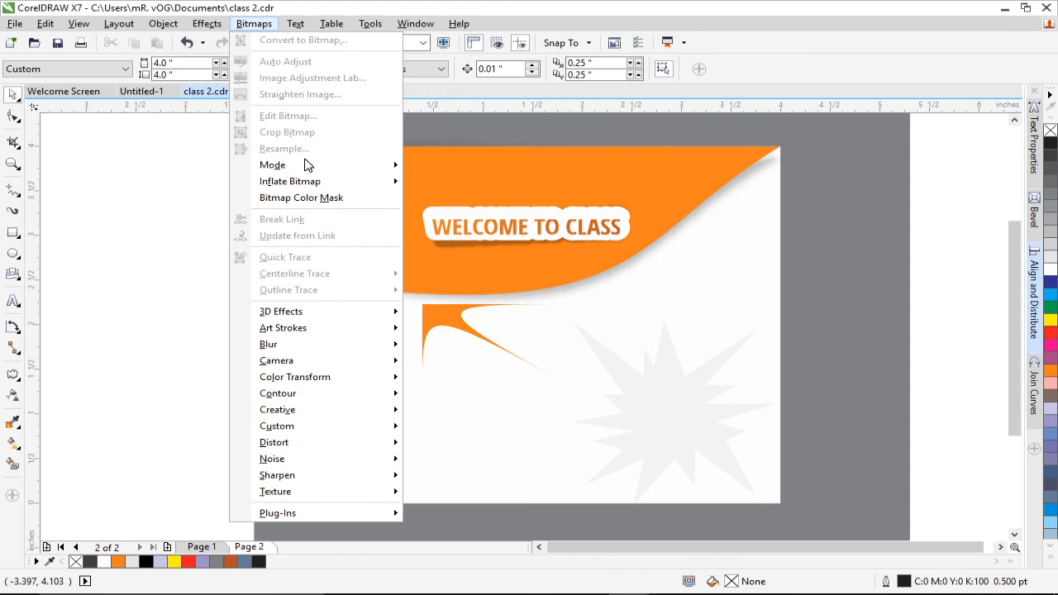
mouse_move(301, 167)
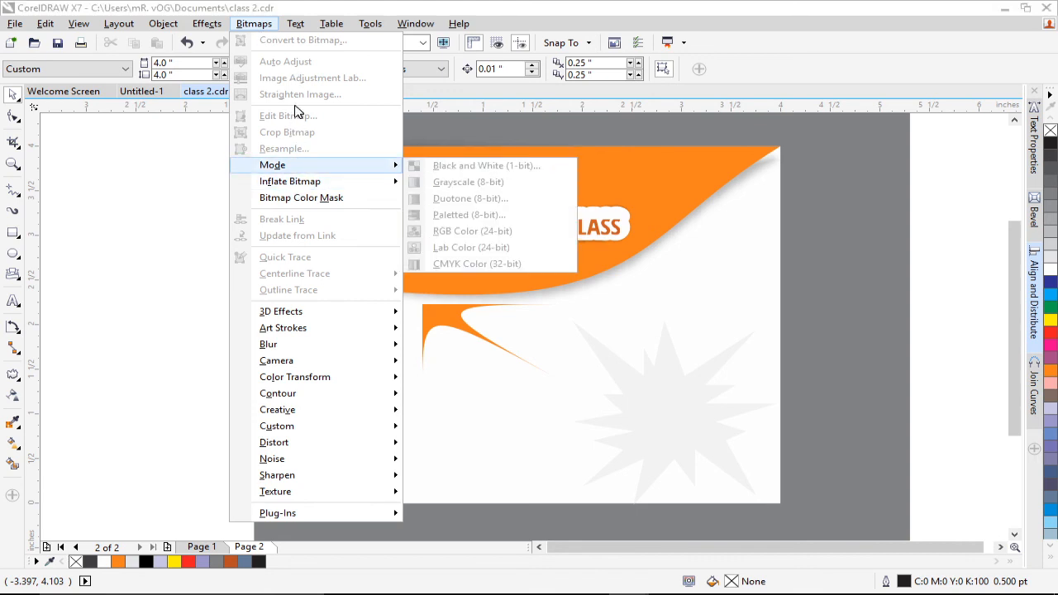
mouse_move(308, 368)
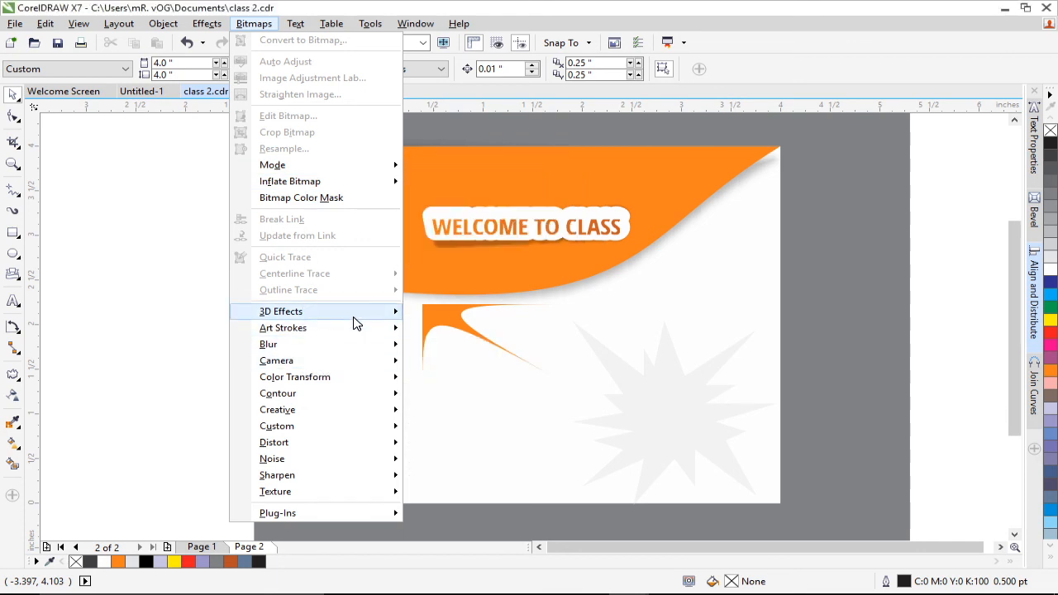
mouse_move(360, 321)
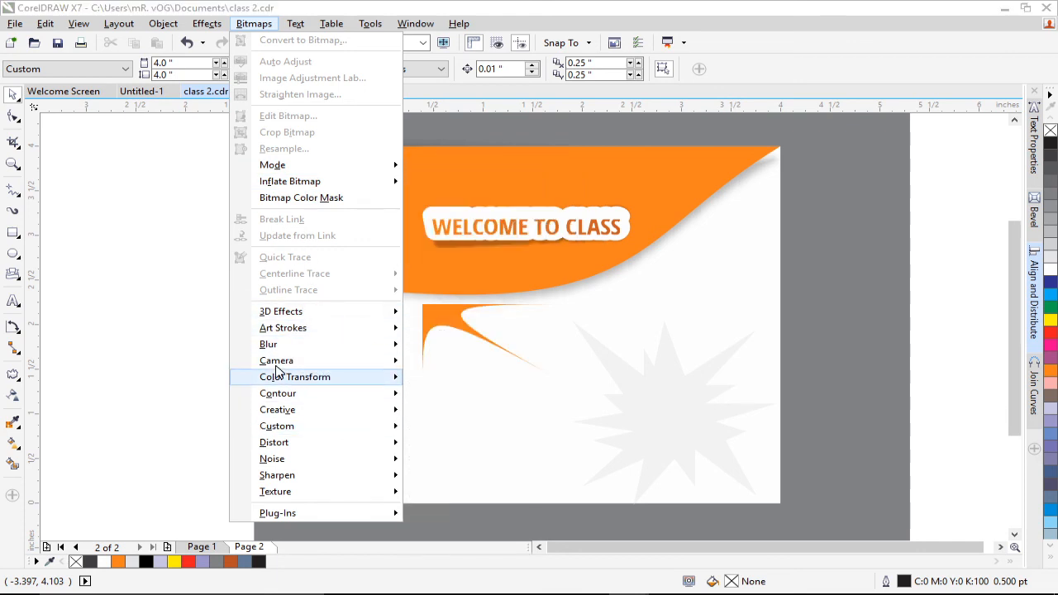
click(189, 305)
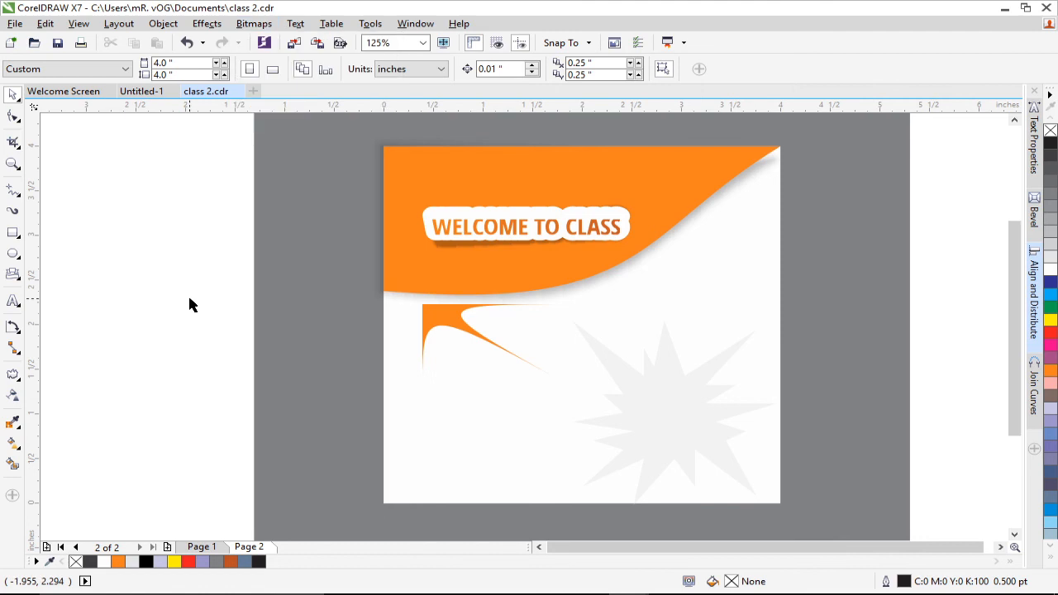
Draw a rectangle about 1.12 by 0.98 inches in the empty area left of the page, filled yellow with no outline.
click(14, 233)
scroll(132, 269, left, 2)
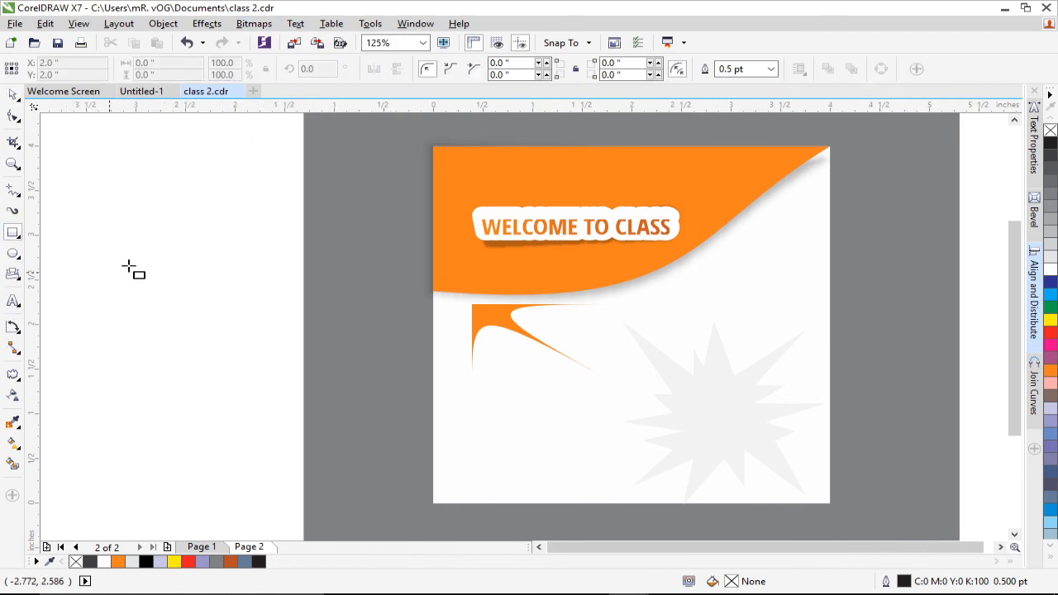
scroll(133, 265, left, 3)
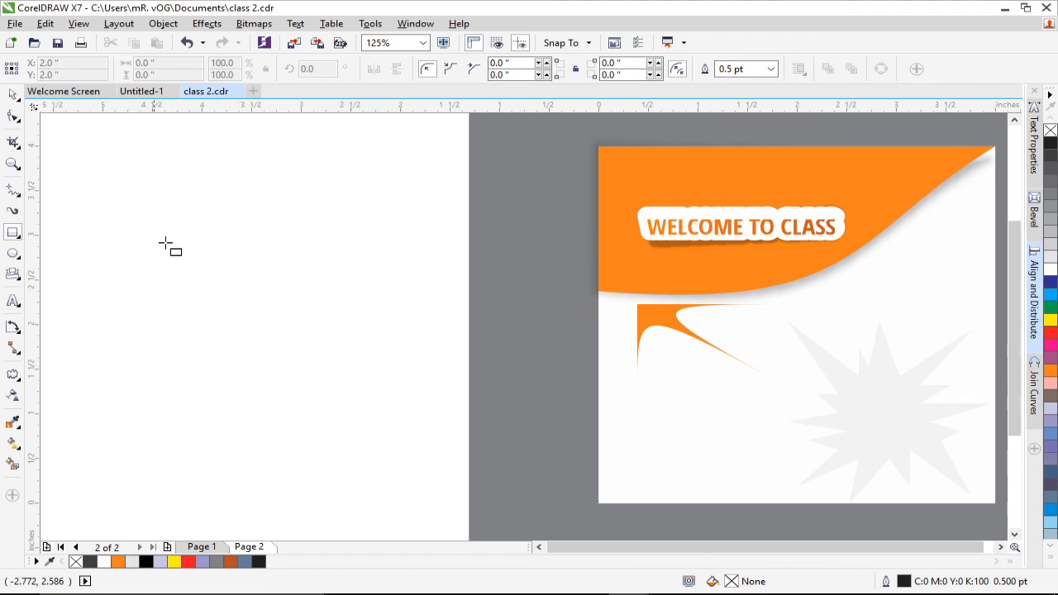
drag(165, 243, 277, 330)
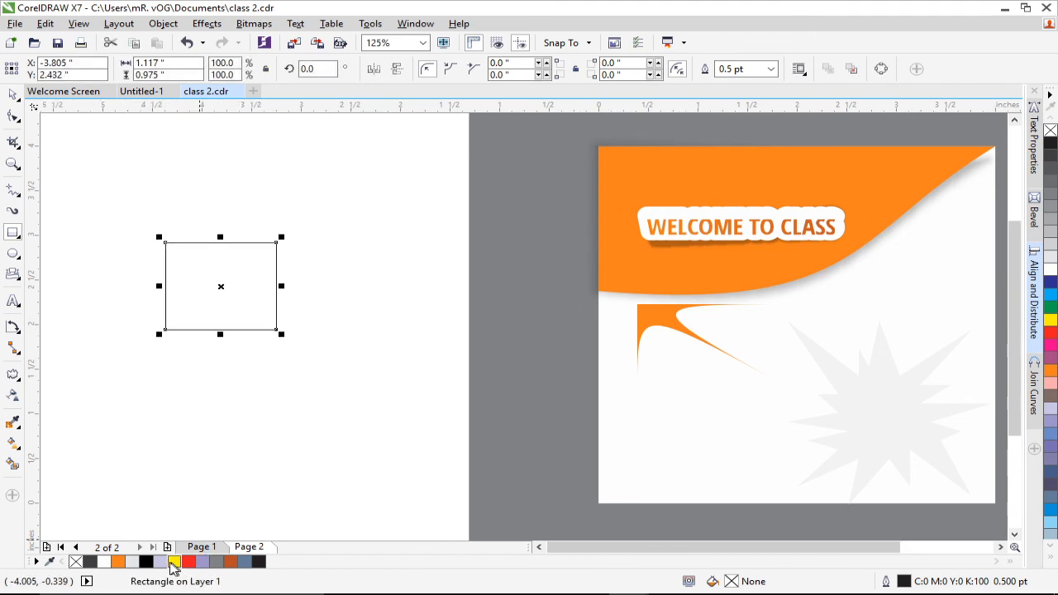
click(174, 562)
right_click(75, 561)
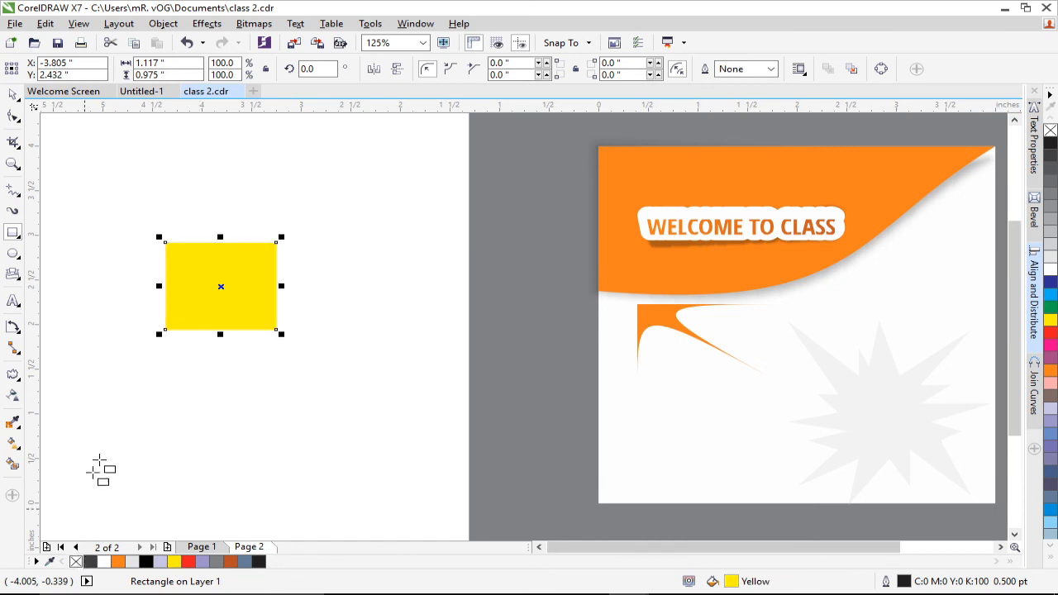
Move the yellow rectangle about 0.28 inches to the left.
scroll(180, 266, up, 2)
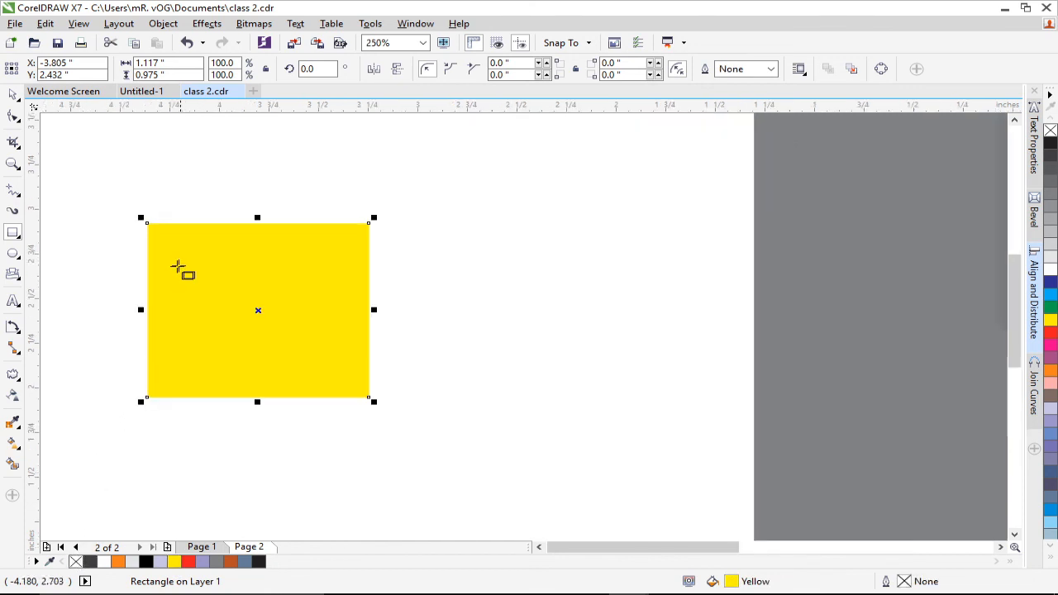
click(12, 95)
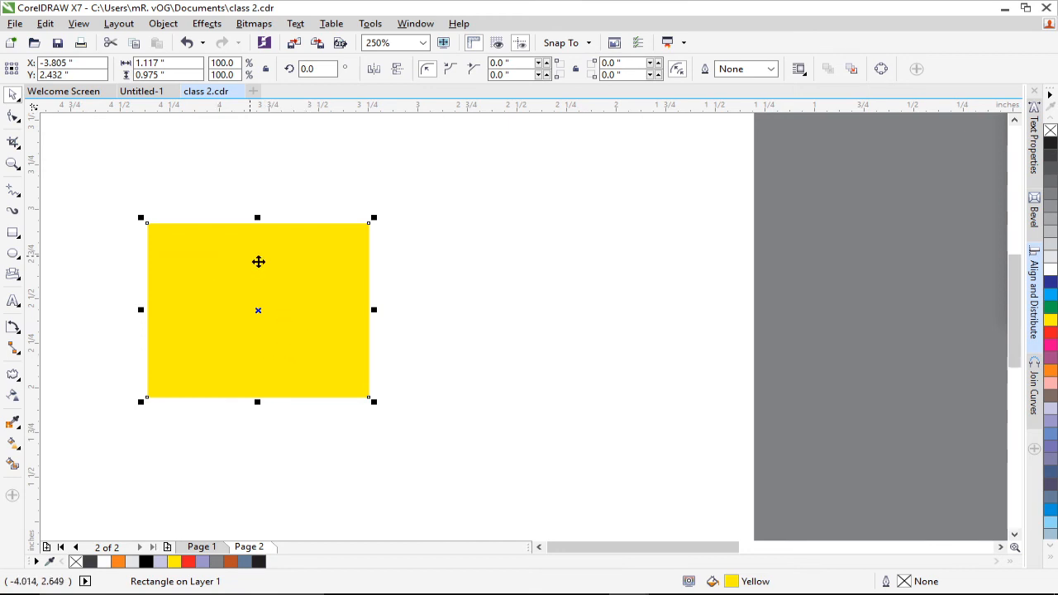
key(alt+Left)
key(alt+Left)
key(alt+Left)
key(alt+Left)
key(alt+Left)
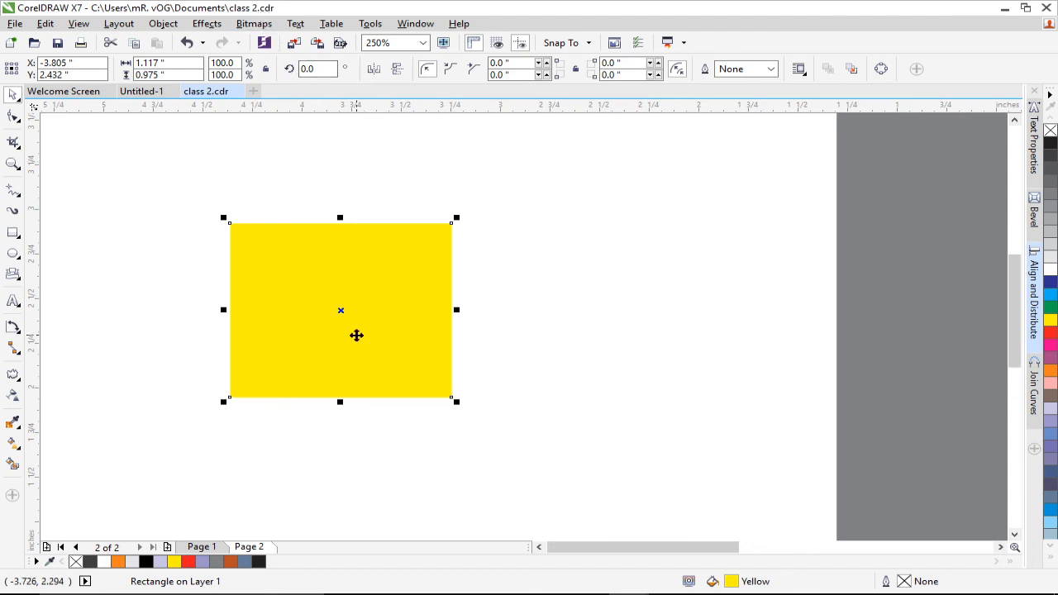
drag(357, 333, 301, 328)
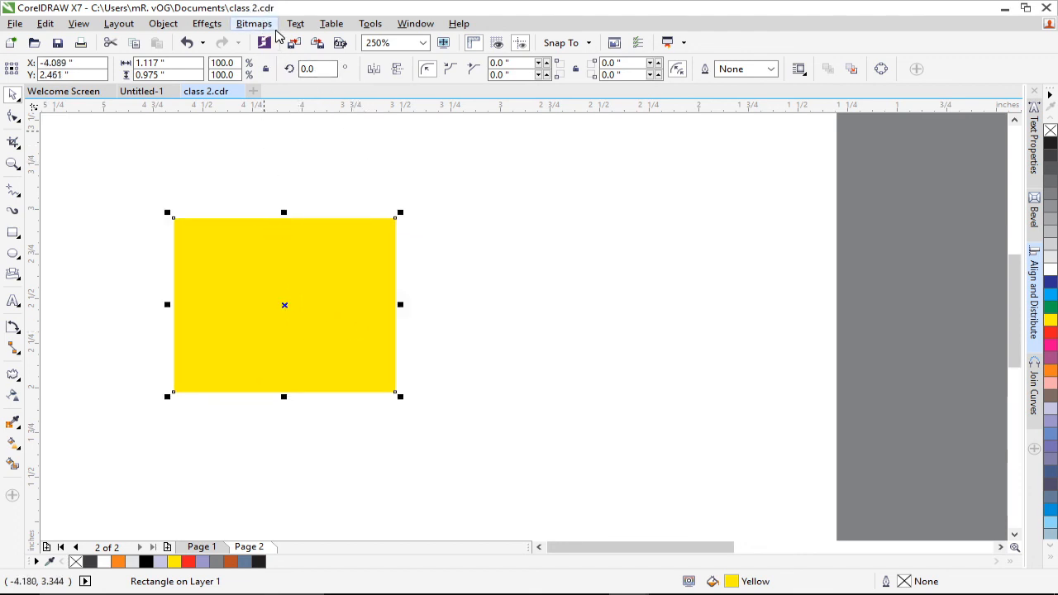
Convert the yellow rectangle to a 300 dpi bitmap in RGB Color (24-bit) mode.
click(271, 26)
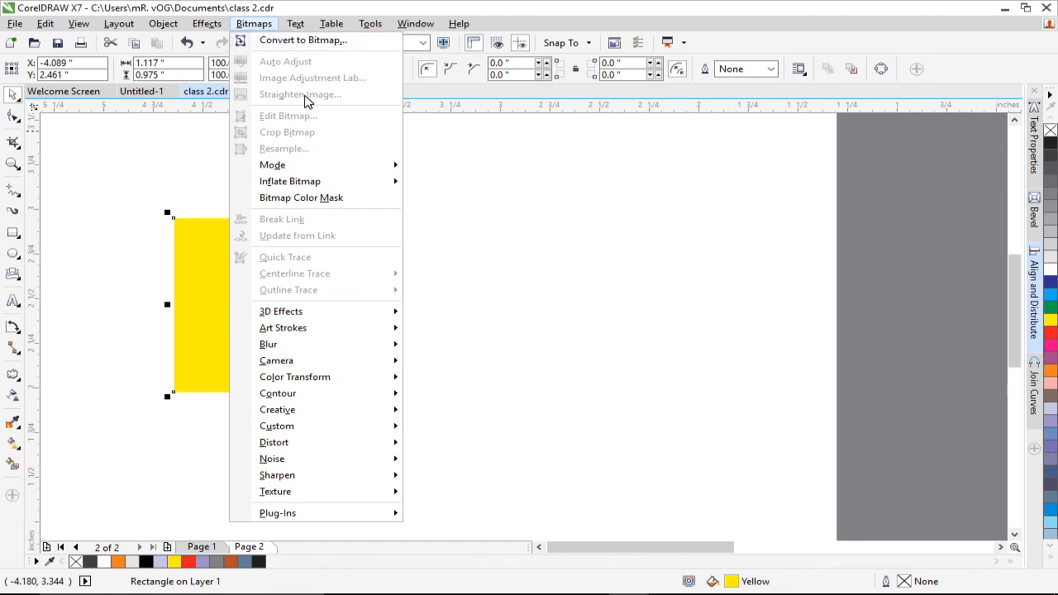
mouse_move(388, 170)
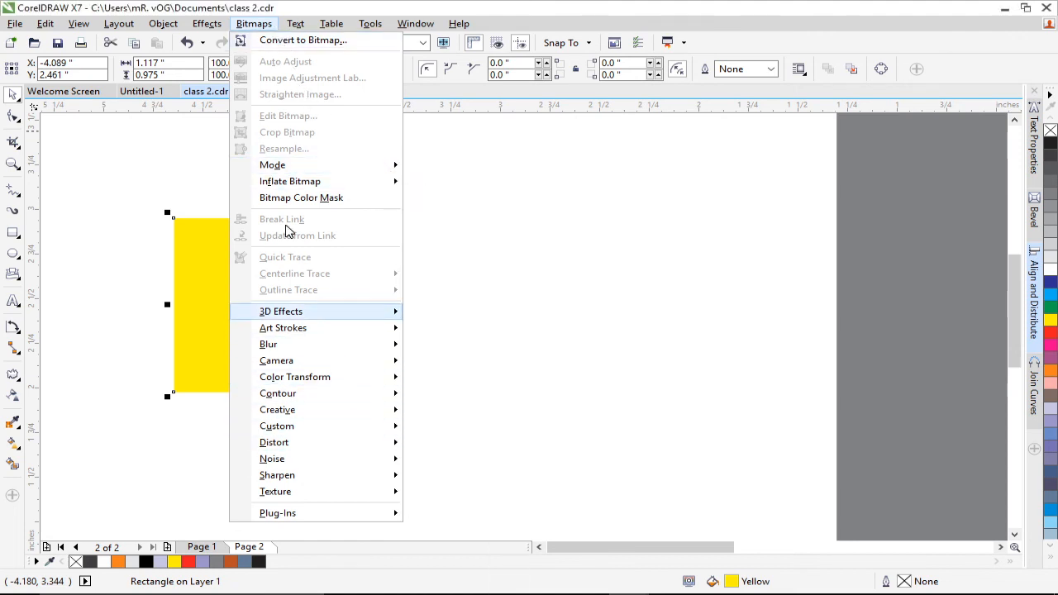
click(273, 41)
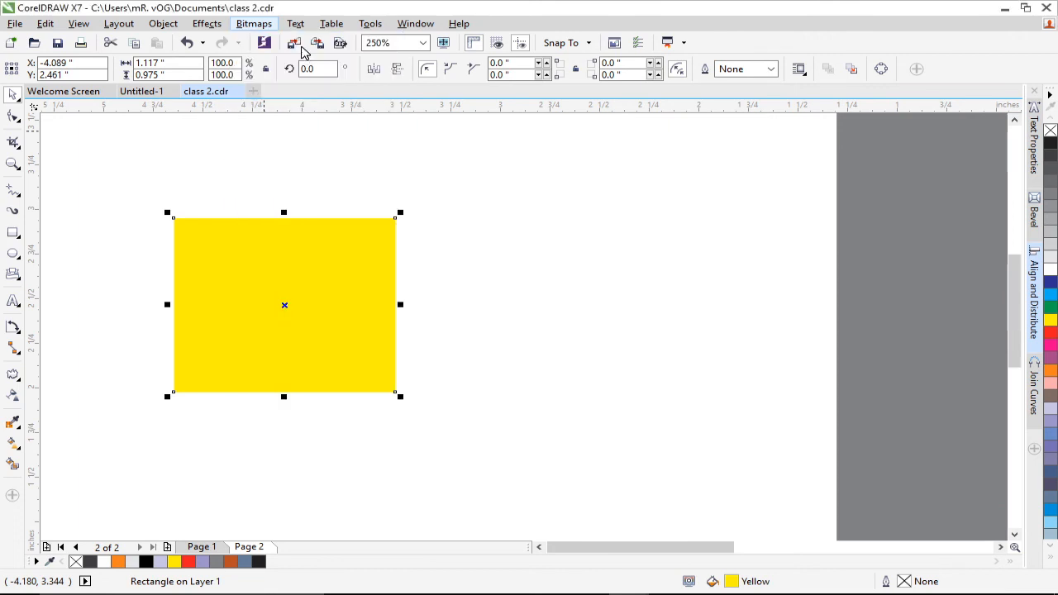
click(520, 250)
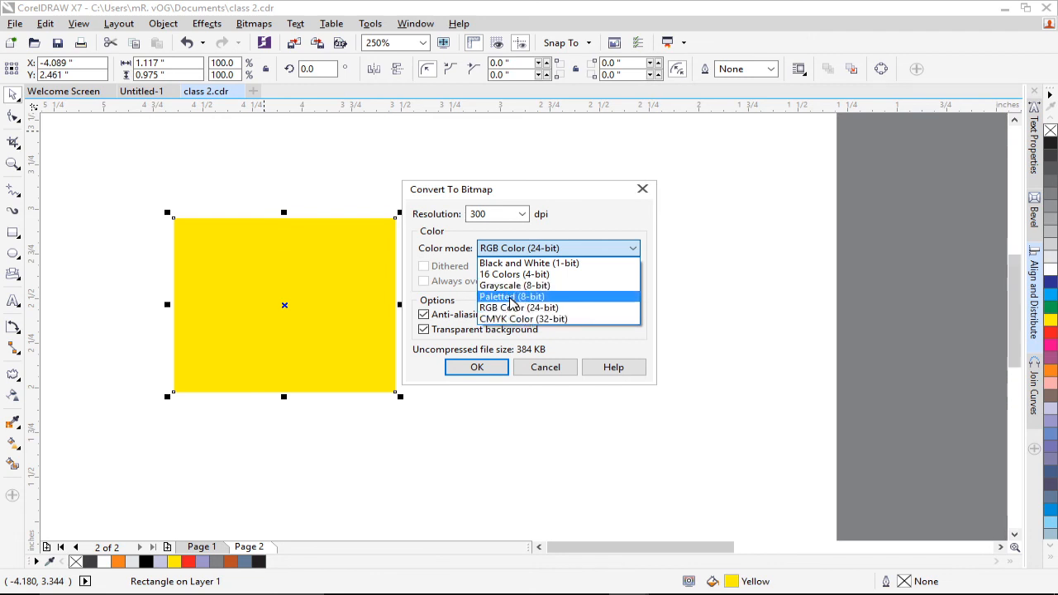
click(514, 309)
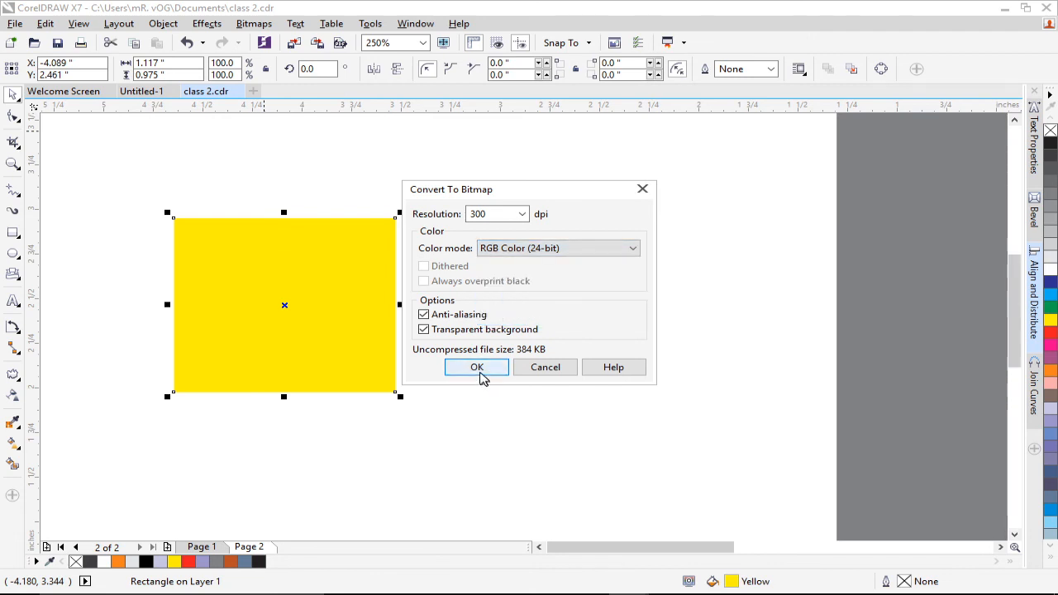
click(478, 368)
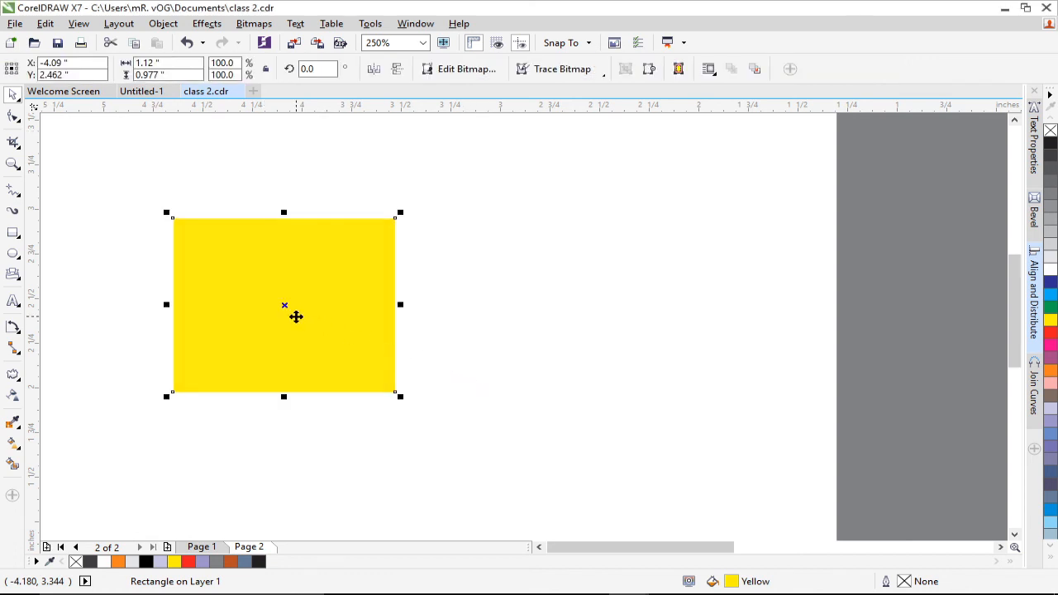
Try Image Adjustment Lab on the yellow bitmap with temperature 3,716, tint -42, saturation -43, brightness 42, contrast -56, highlights 40, shadows -51, midtones 61.
click(258, 23)
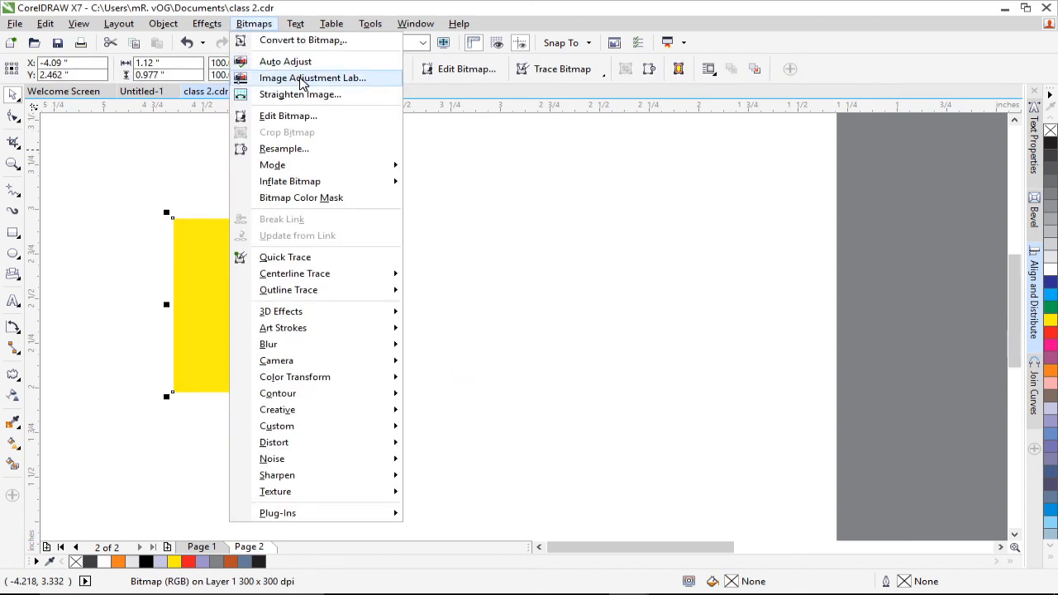
click(304, 80)
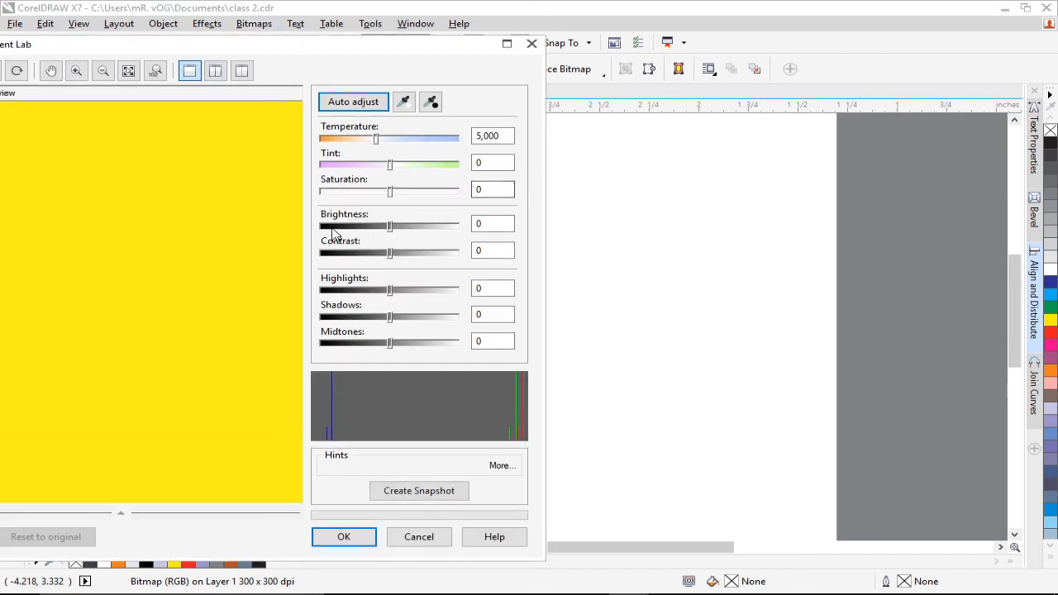
click(351, 138)
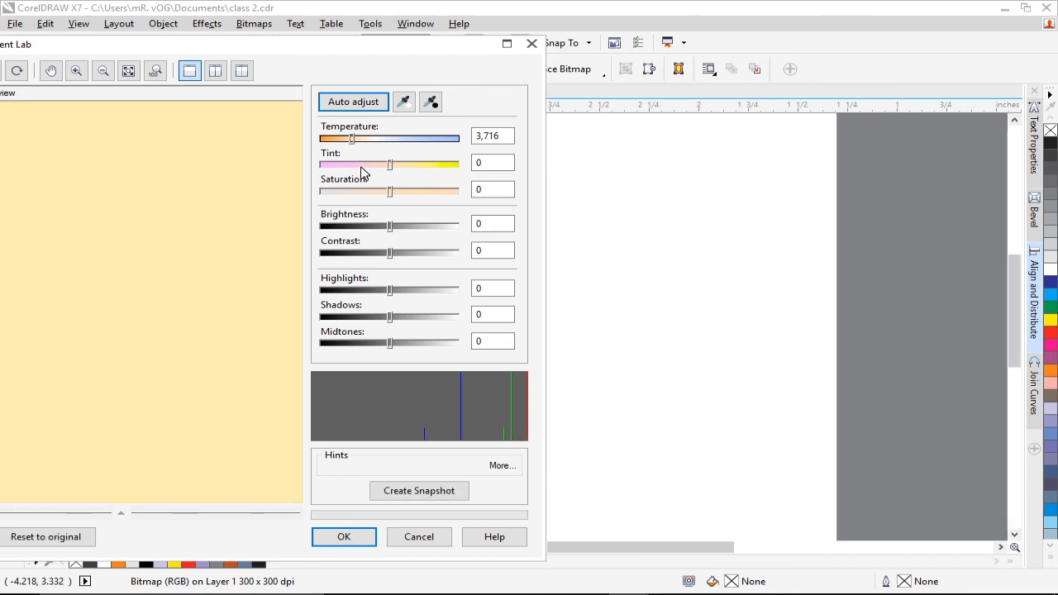
click(361, 164)
click(360, 191)
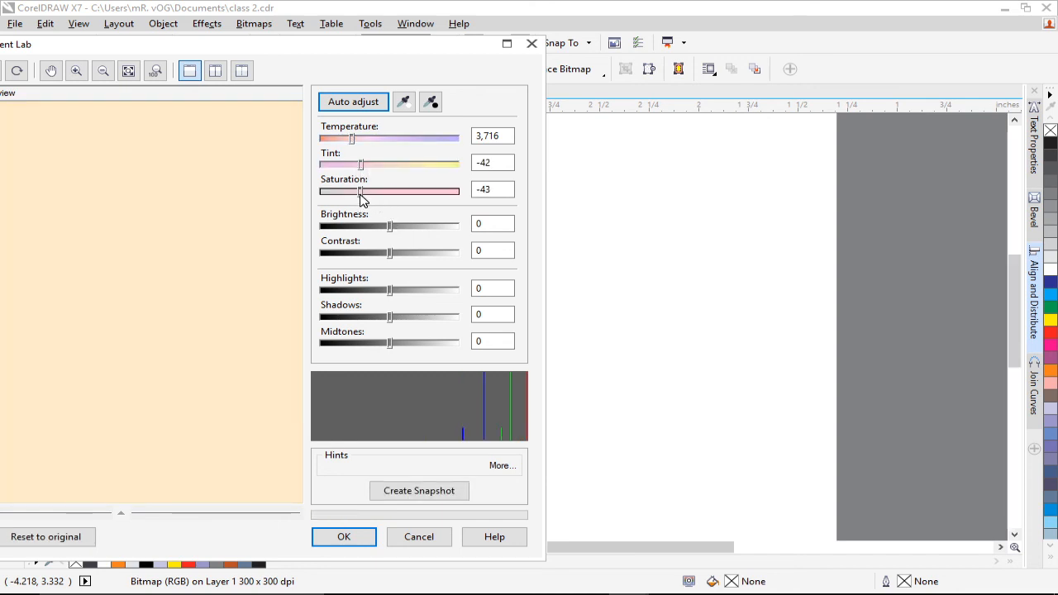
click(417, 225)
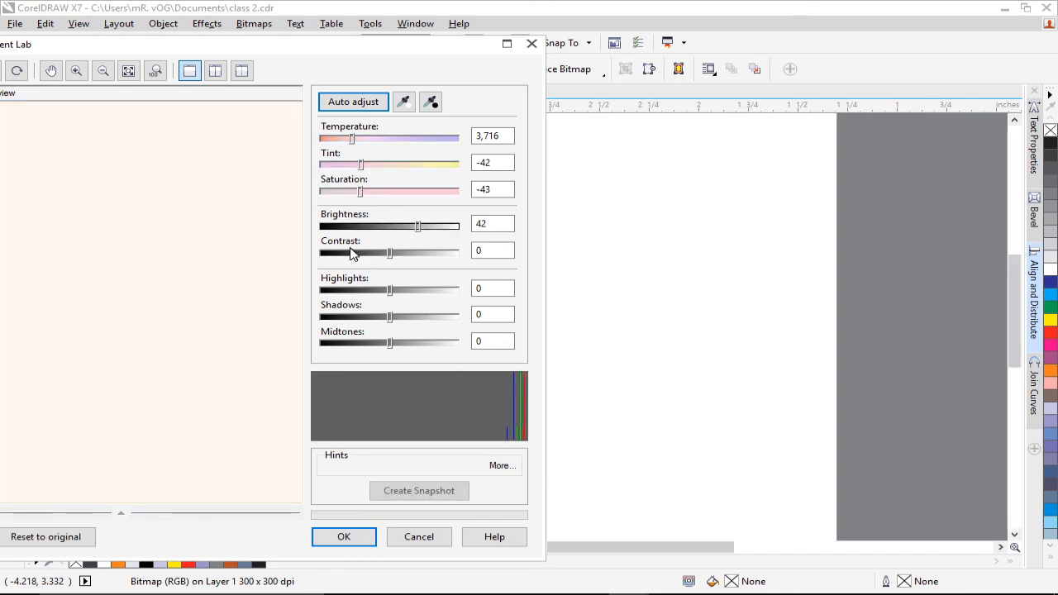
click(351, 253)
click(416, 290)
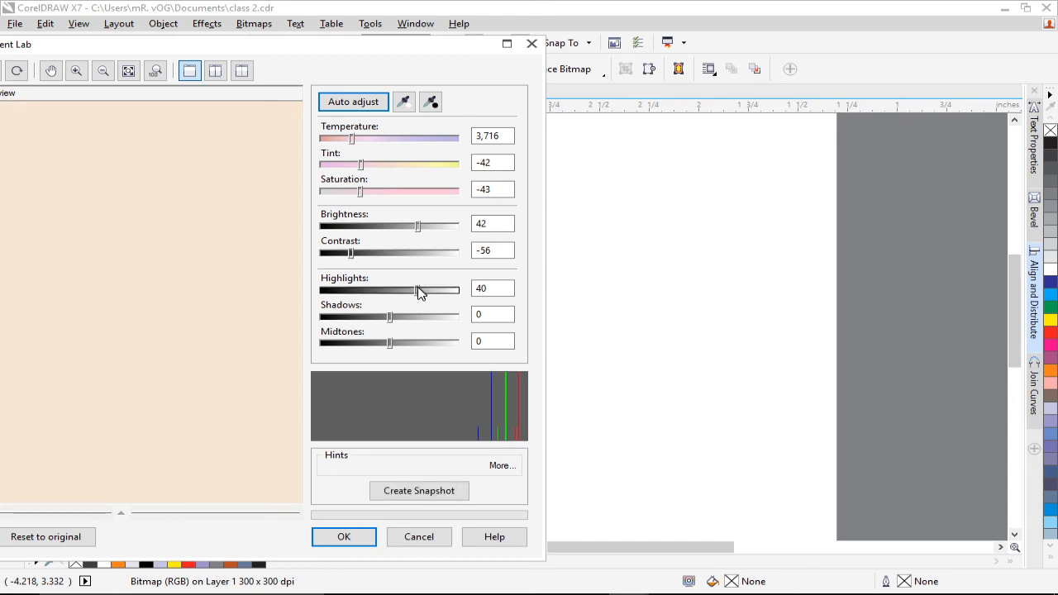
click(355, 316)
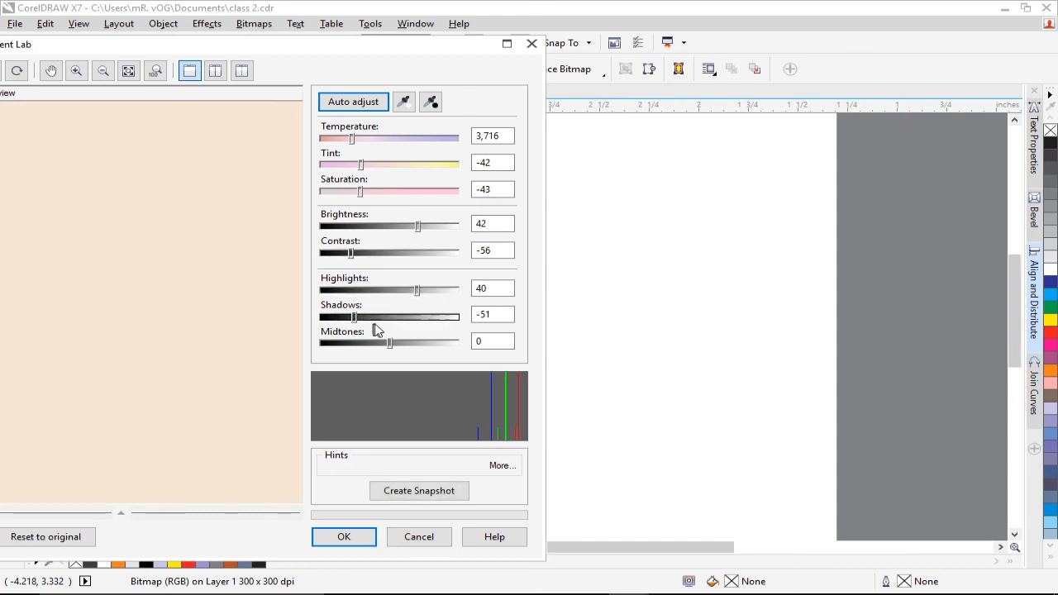
click(431, 344)
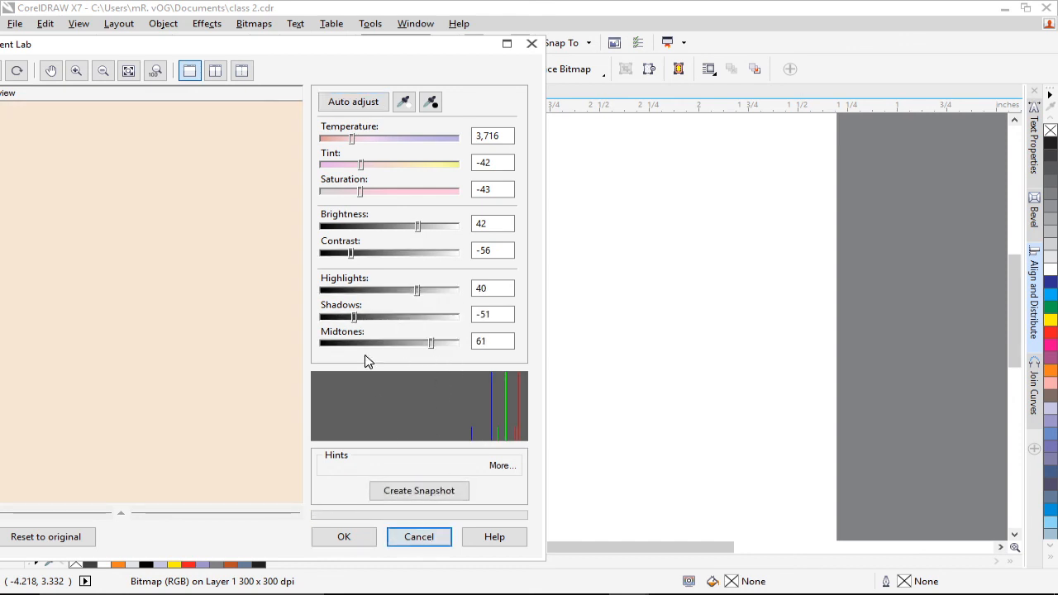
click(532, 43)
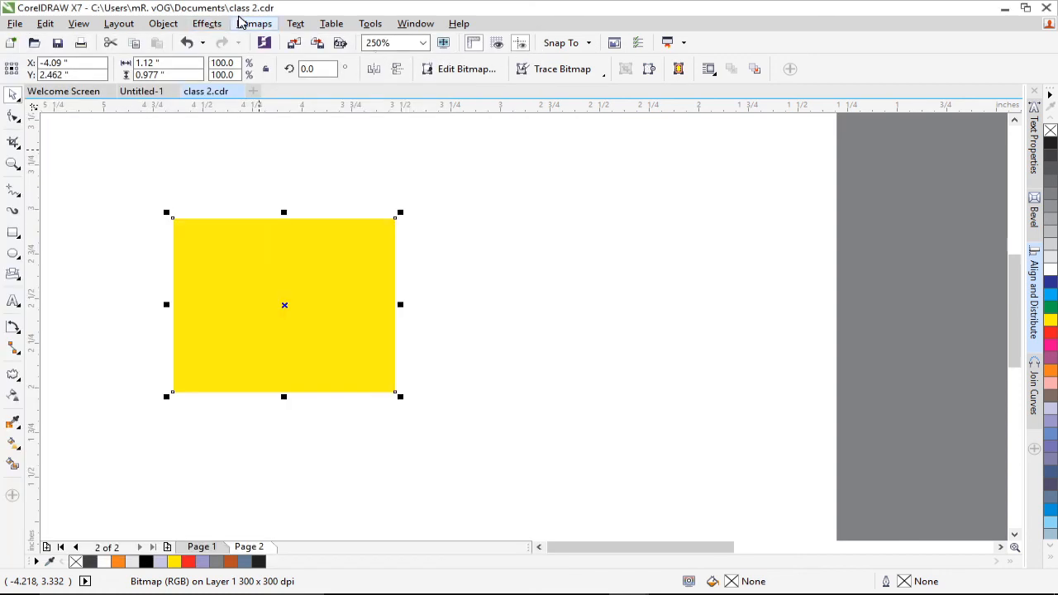
Try a vertical Page Curl with transparent paper on the yellow bitmap's upper-right corner, at 50% width and height.
click(254, 23)
mouse_move(345, 312)
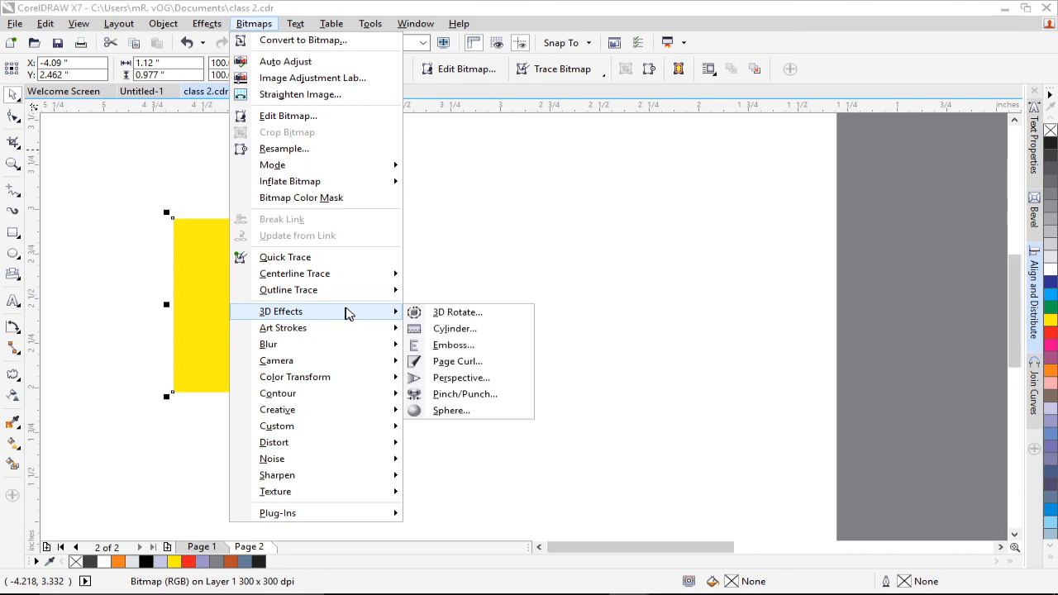
click(467, 362)
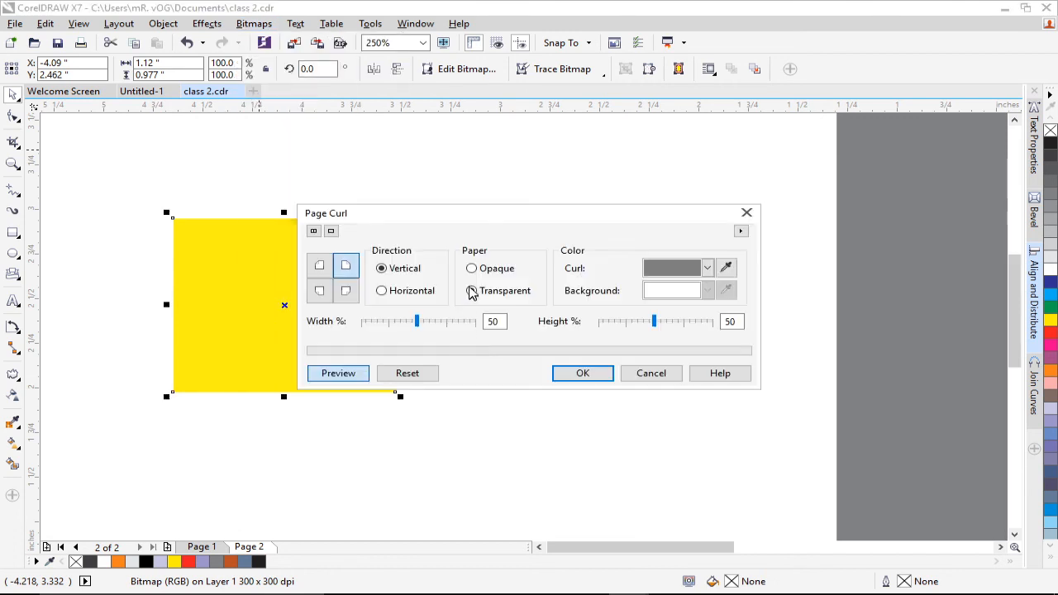
drag(463, 217, 588, 187)
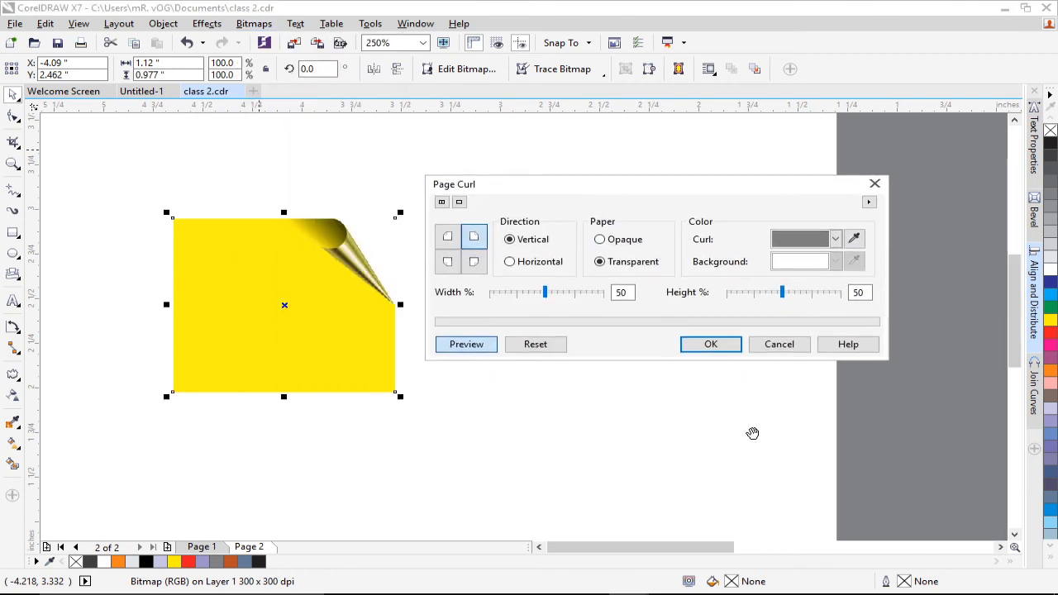
click(781, 345)
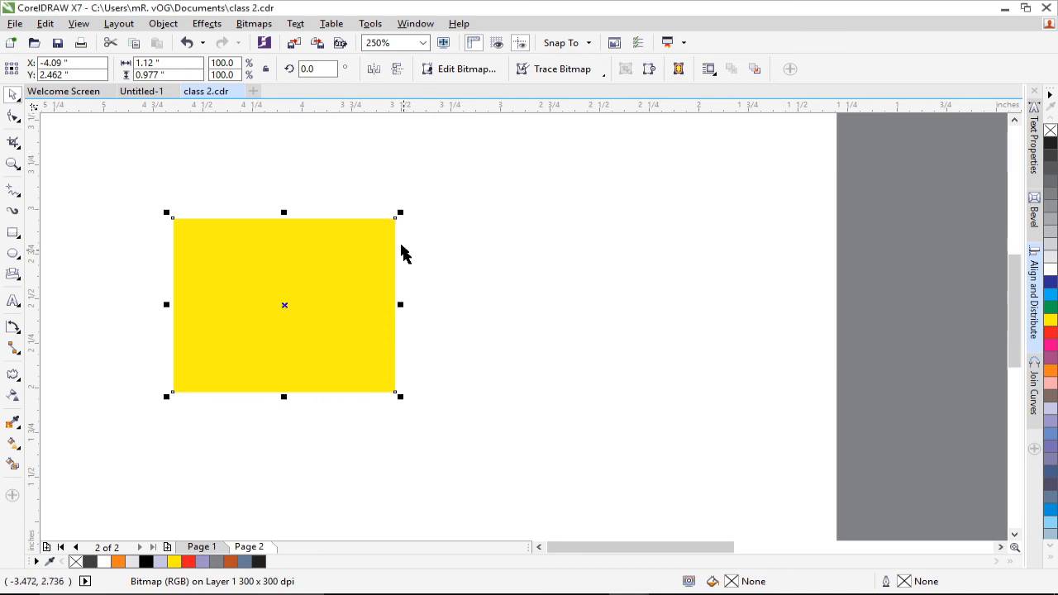
Try a Gaussian Blur with a 120-pixel radius on the yellow bitmap.
click(254, 23)
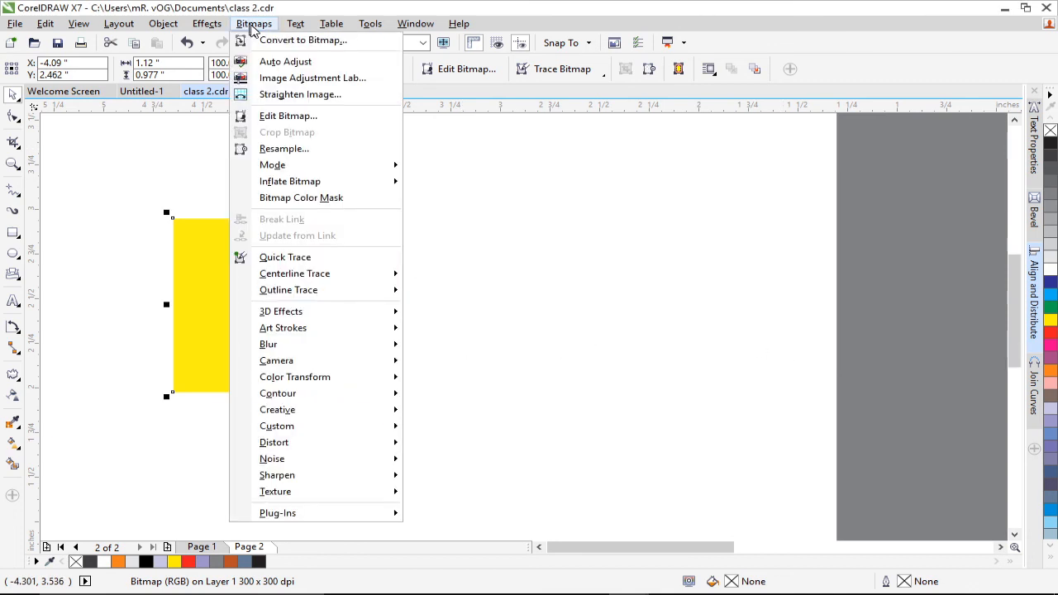
mouse_move(328, 348)
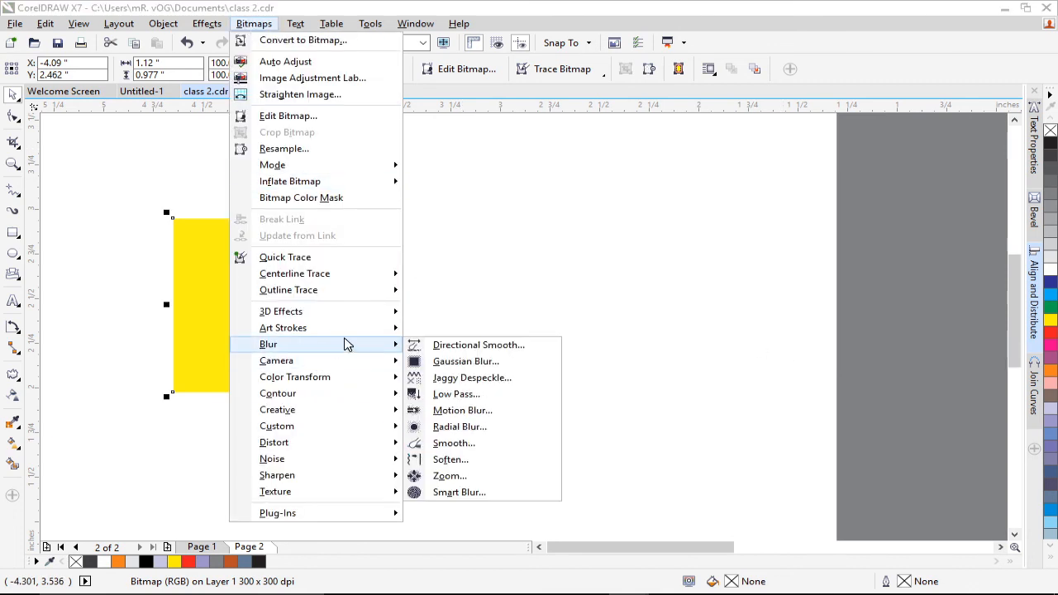
click(453, 361)
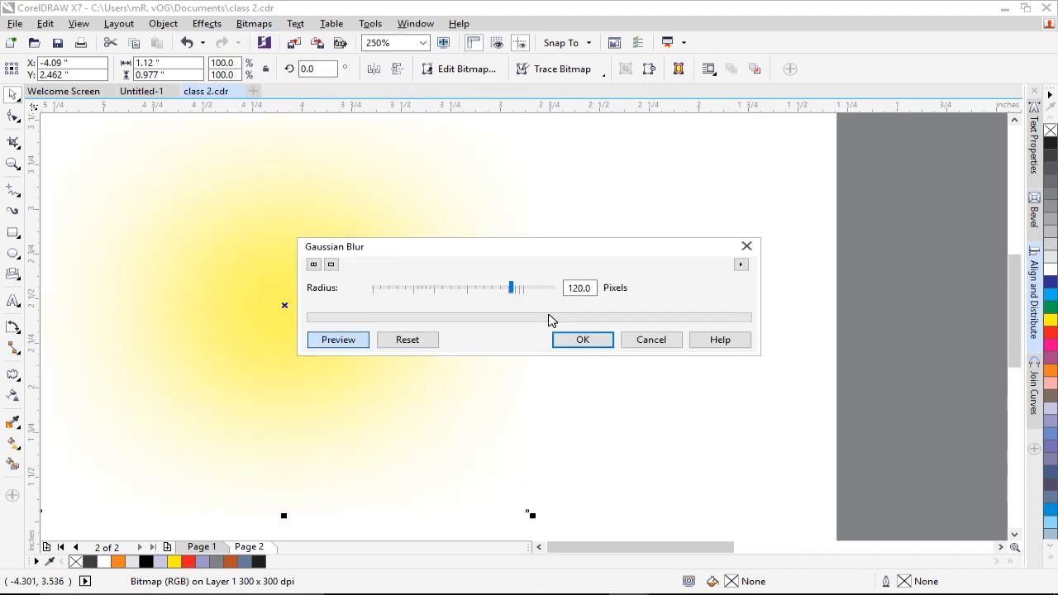
click(746, 245)
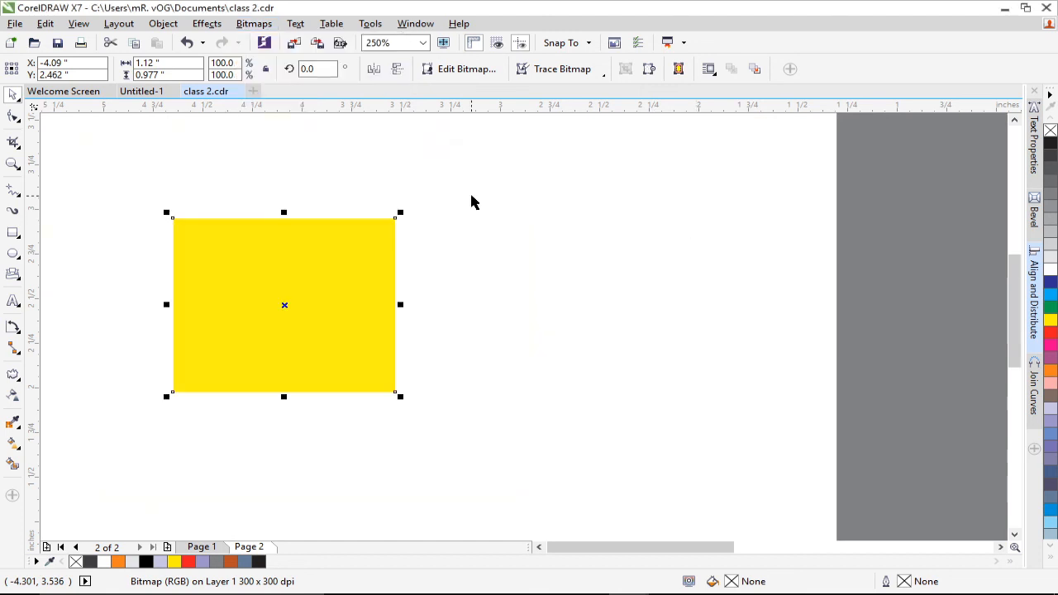
click(253, 23)
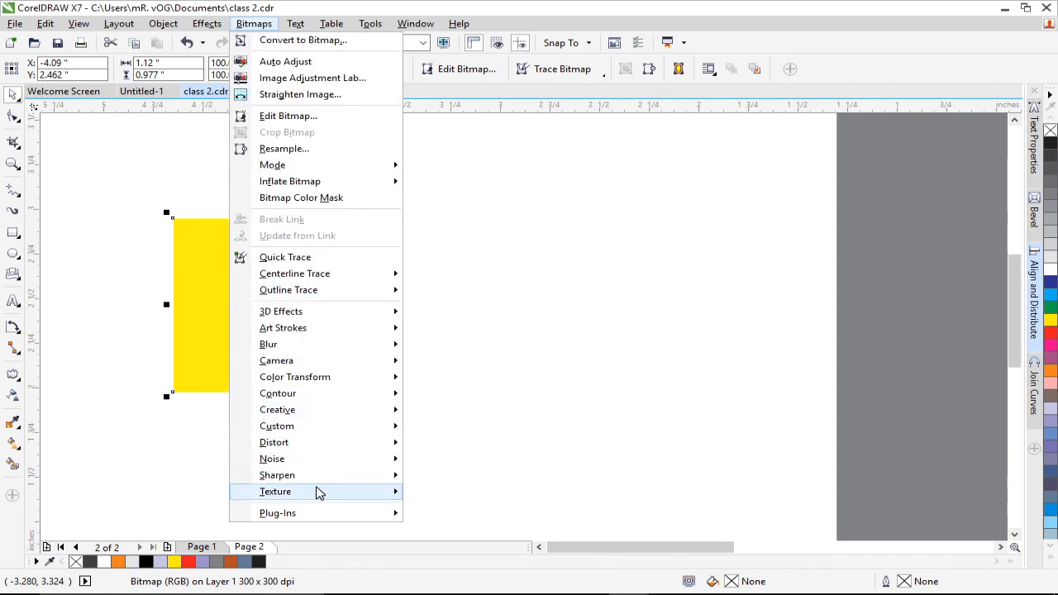
mouse_move(322, 482)
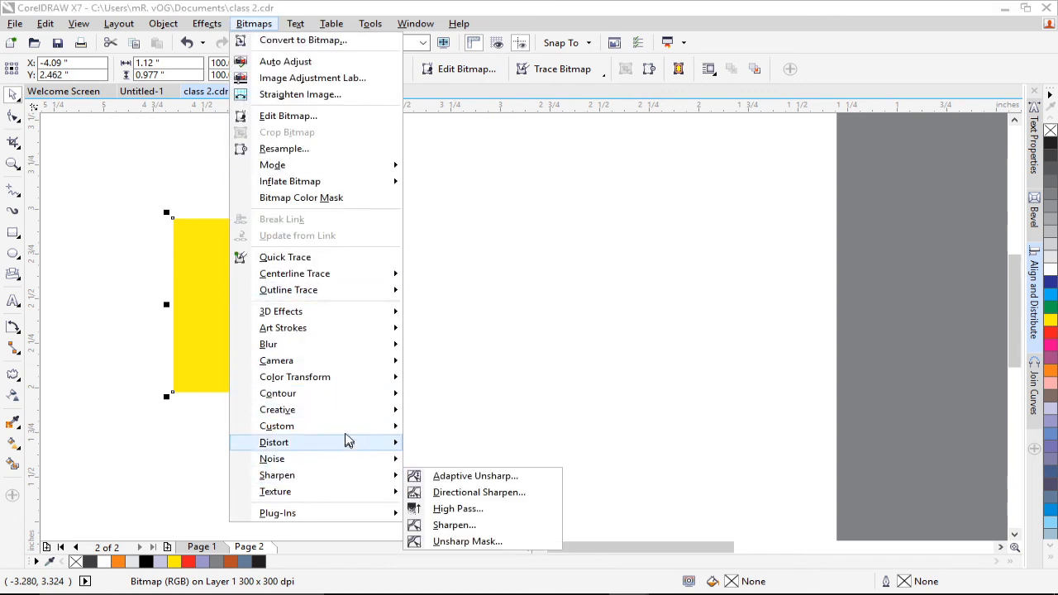
mouse_move(347, 435)
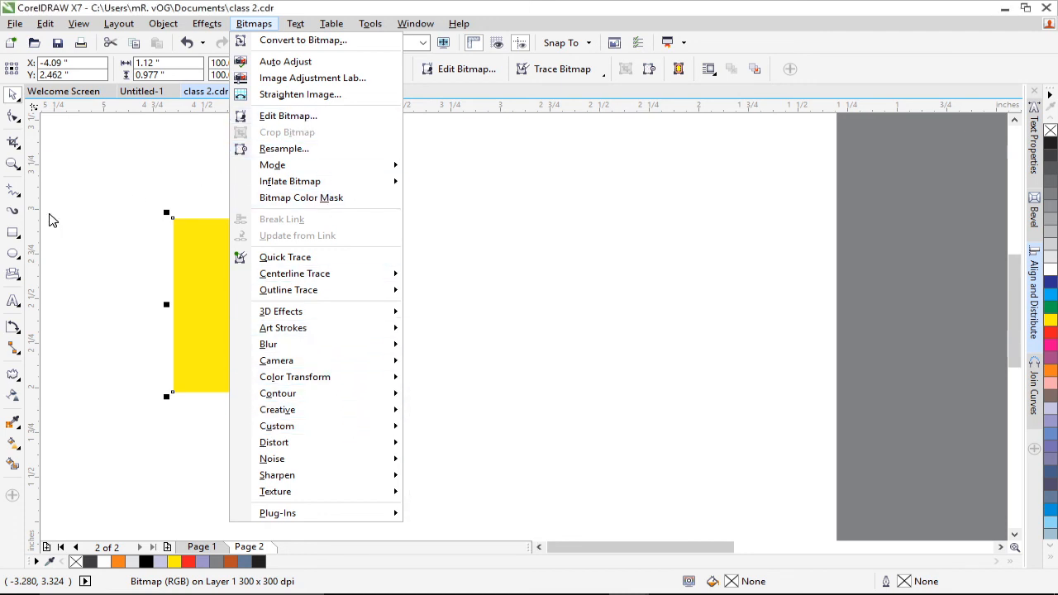
click(74, 199)
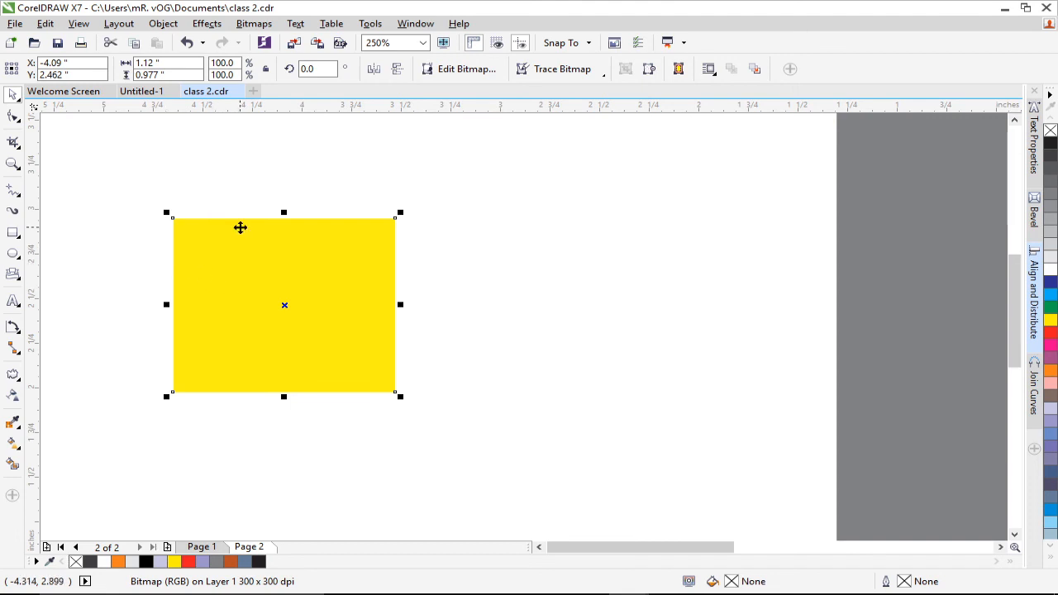
Delete the yellow bitmap beside the page.
scroll(240, 227, down, 4)
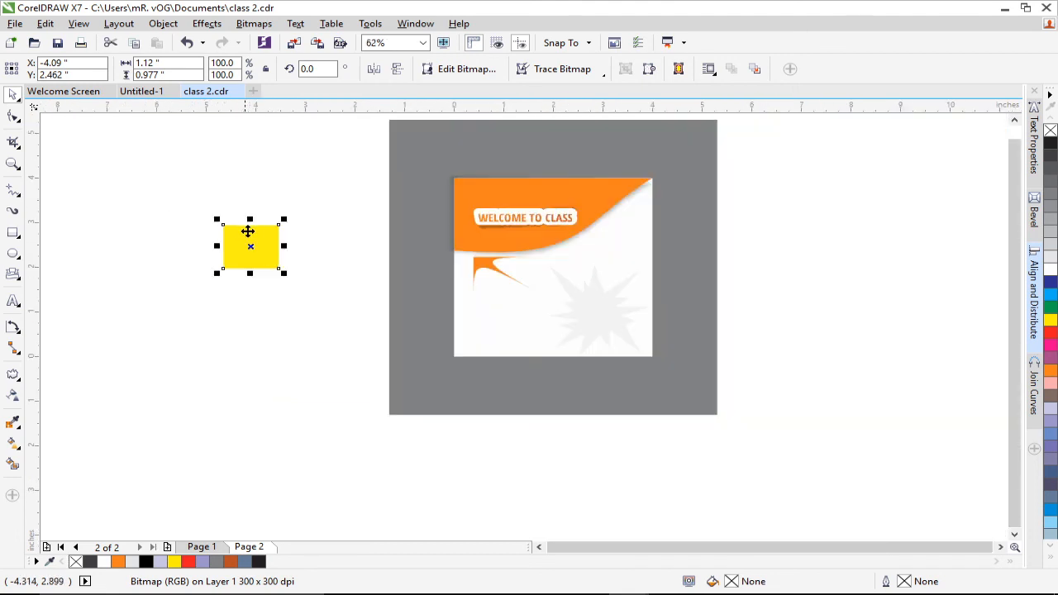
scroll(239, 198, up, 2)
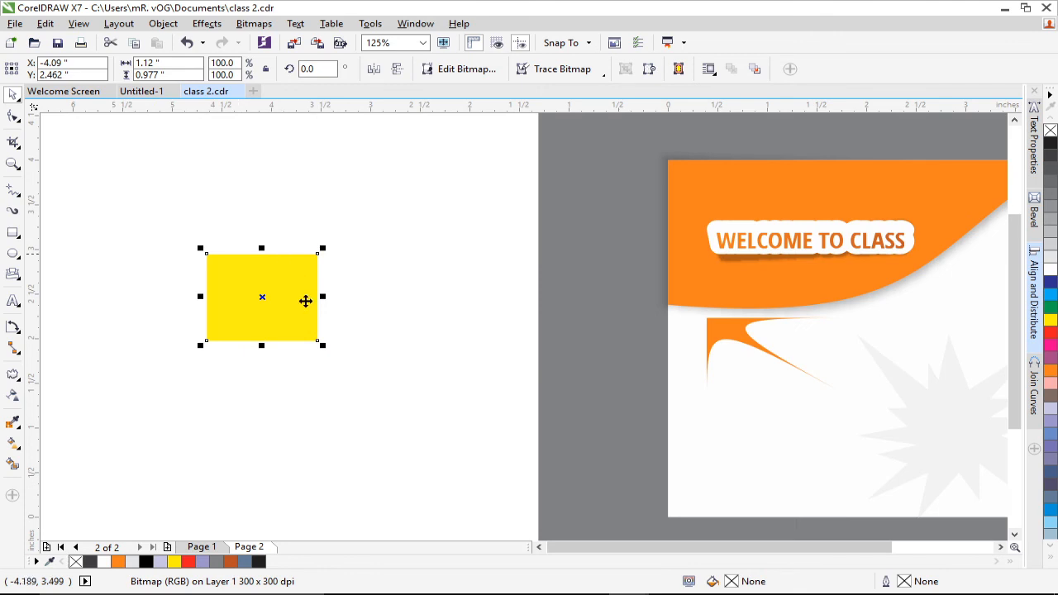
key(Delete)
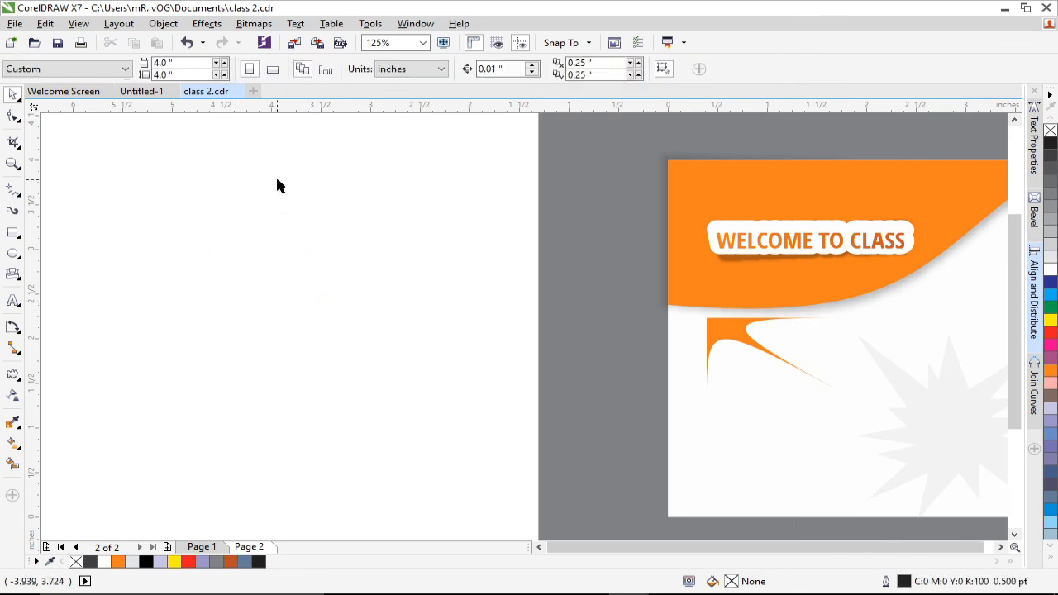
click(297, 25)
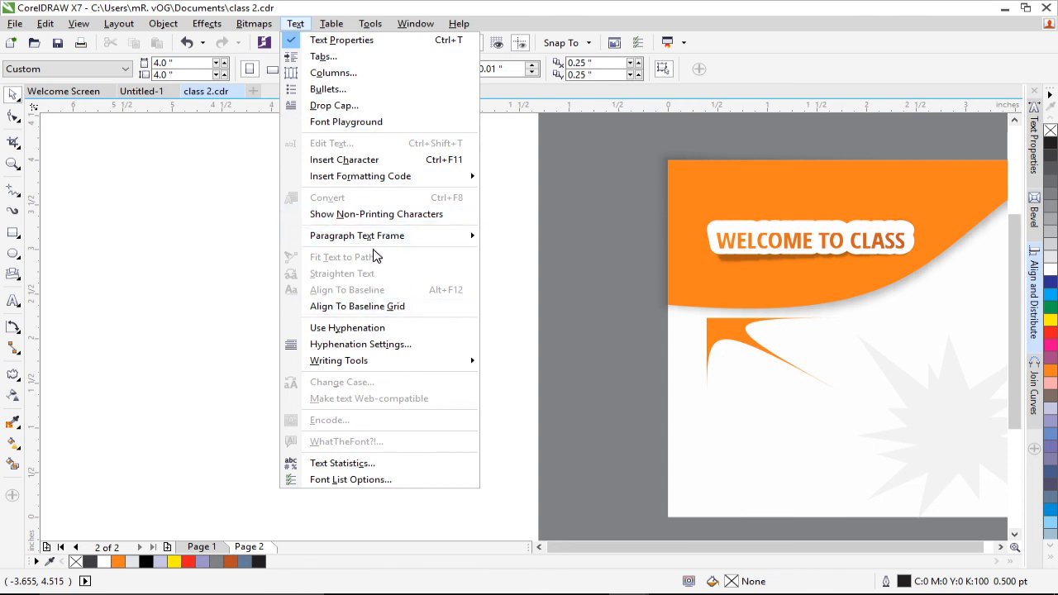
mouse_move(405, 242)
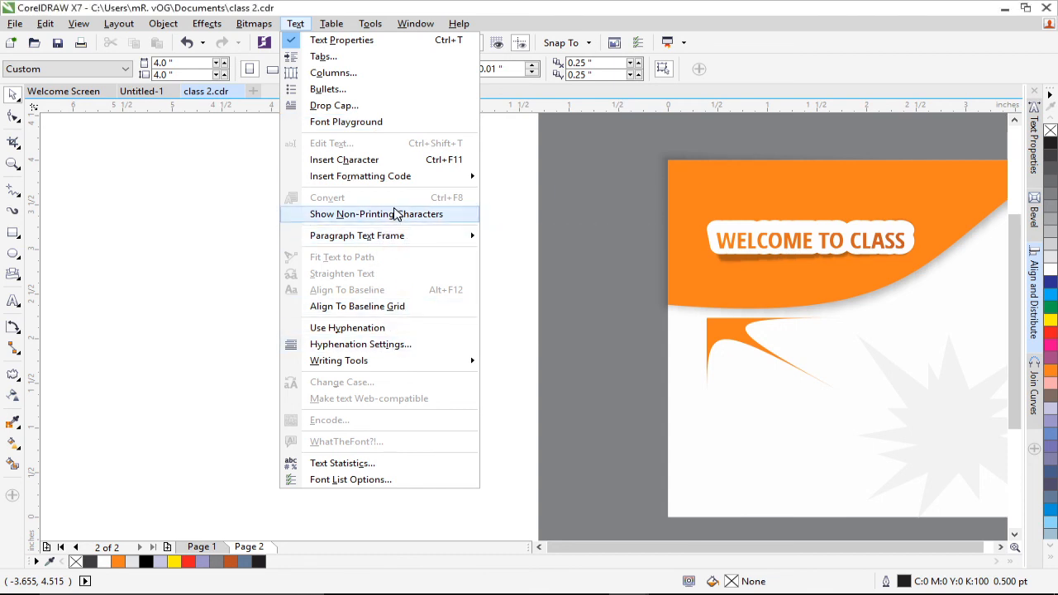
click(208, 311)
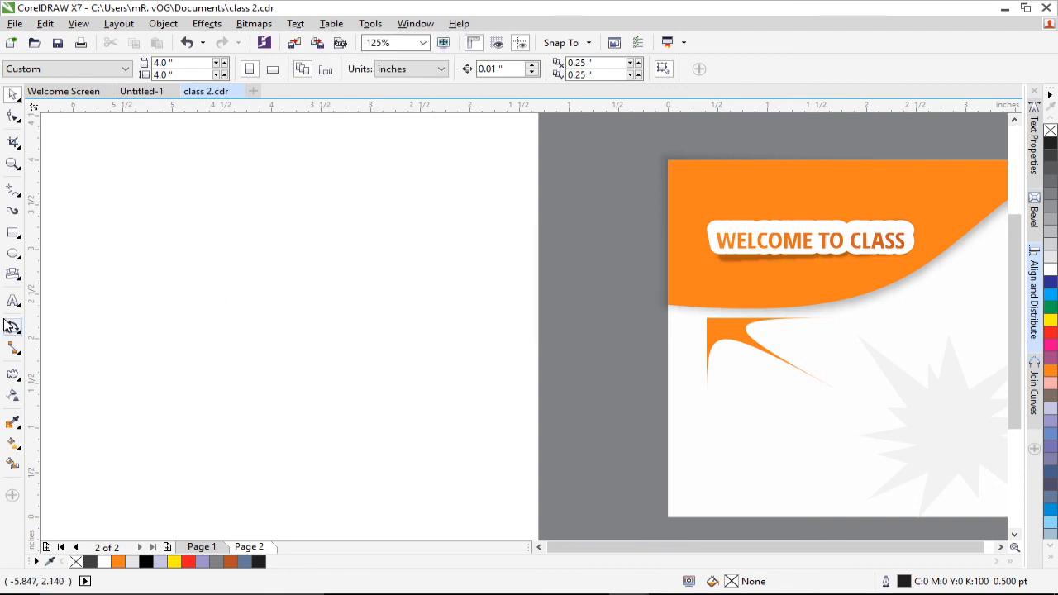
Add the artistic text "good" in 24 pt Arial in the empty area left of the page.
click(13, 301)
click(179, 306)
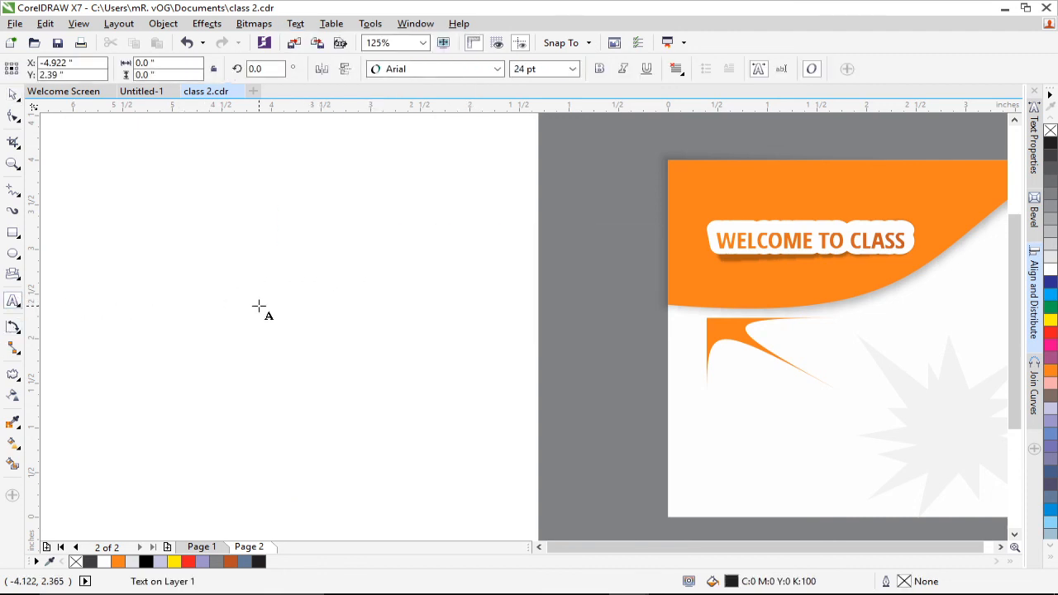
text(goo)
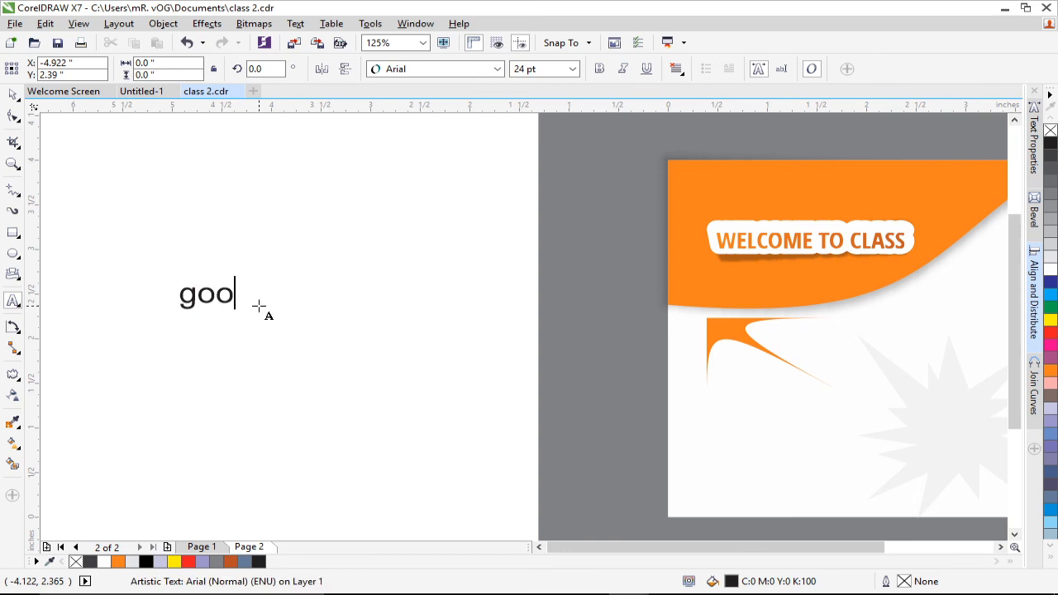
text(d)
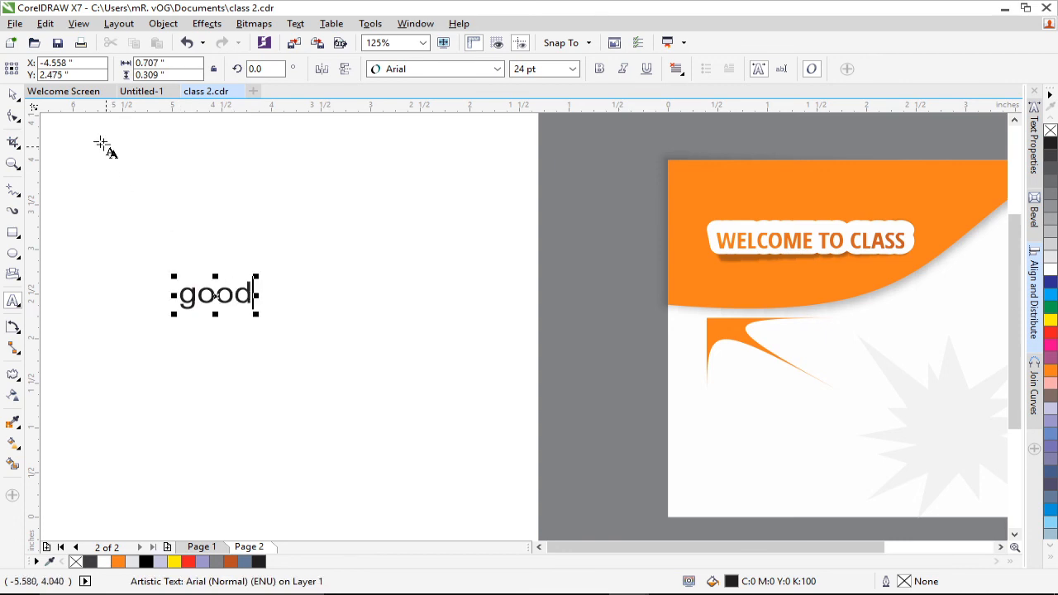
click(15, 95)
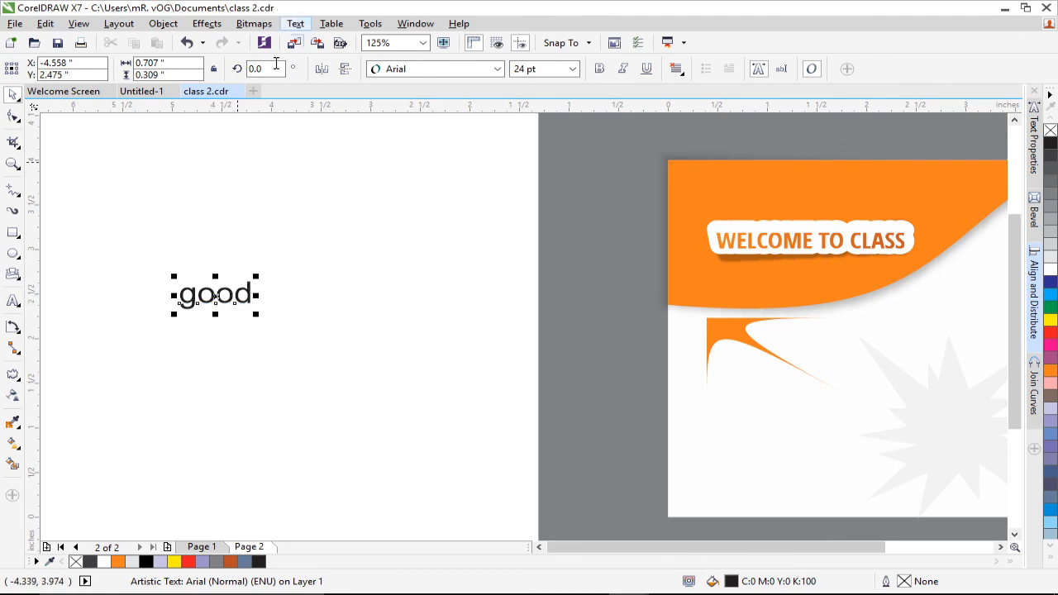
Change the case of the "good" text to UPPERCASE and delete that sample text.
click(296, 24)
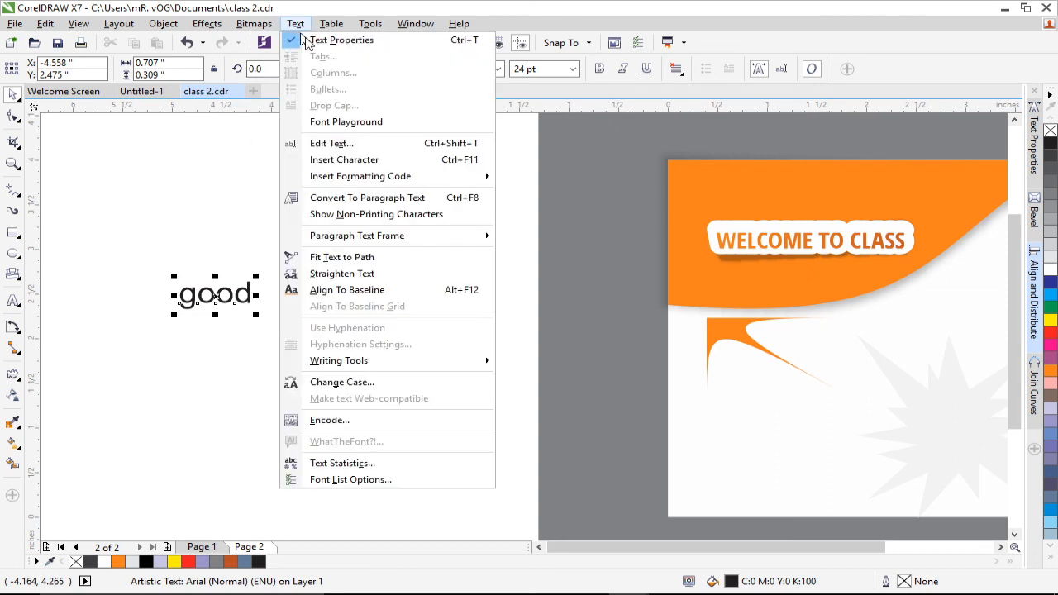
click(418, 384)
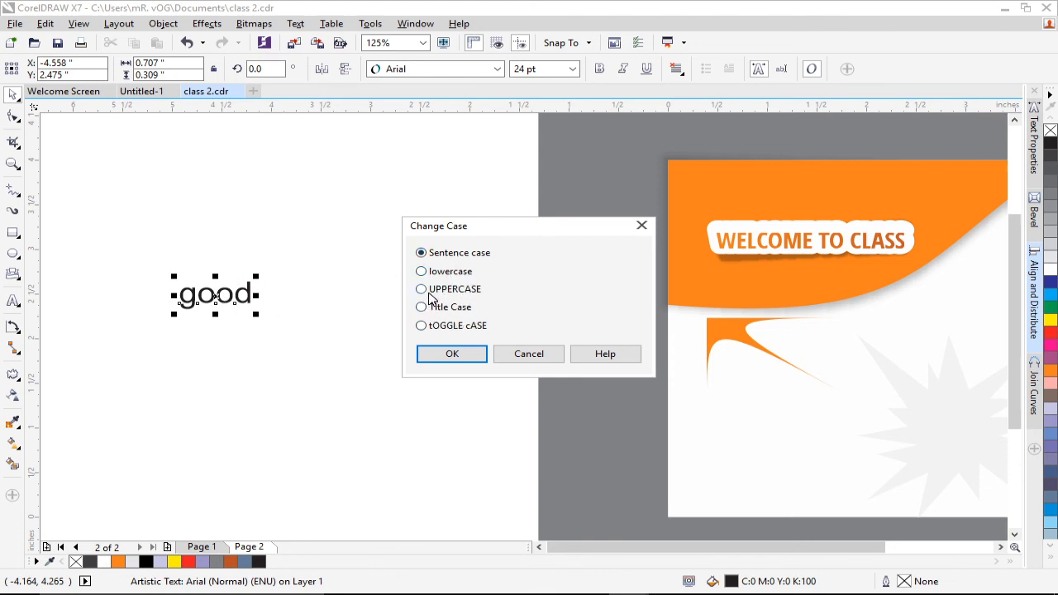
click(463, 354)
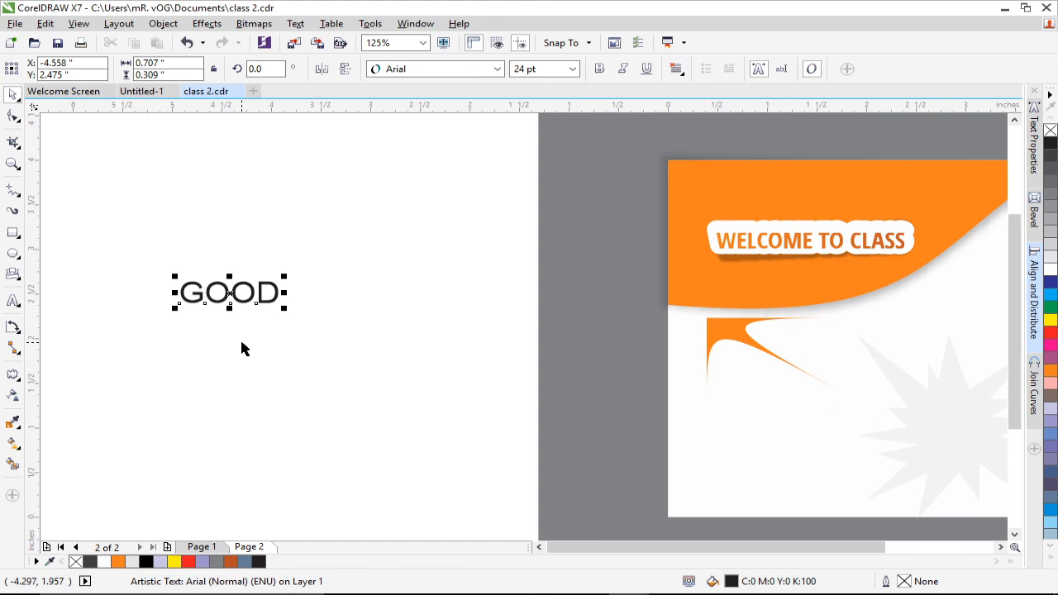
key(Delete)
click(334, 24)
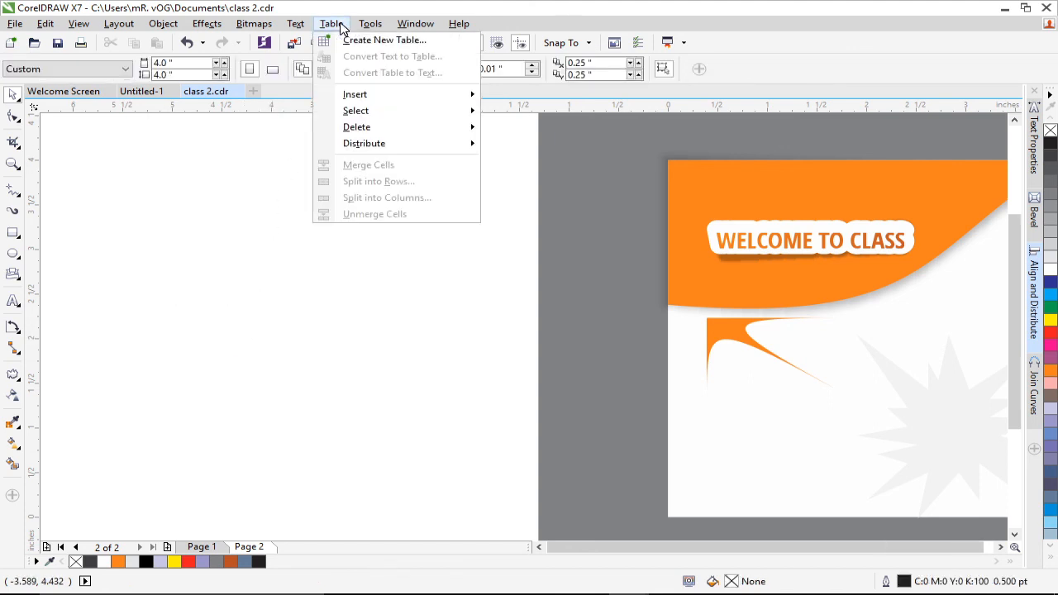
mouse_move(412, 24)
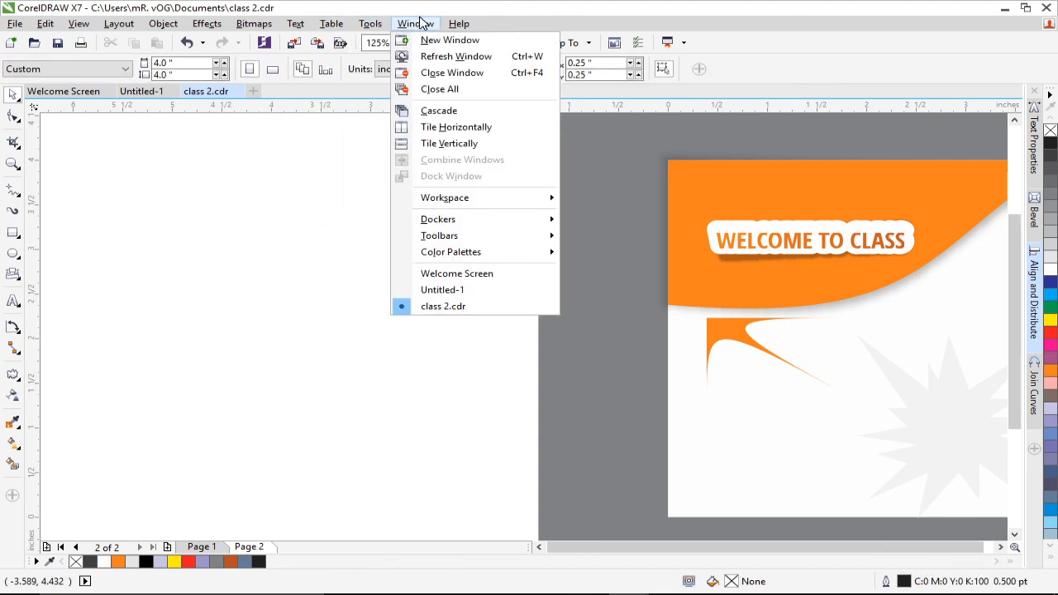
click(281, 247)
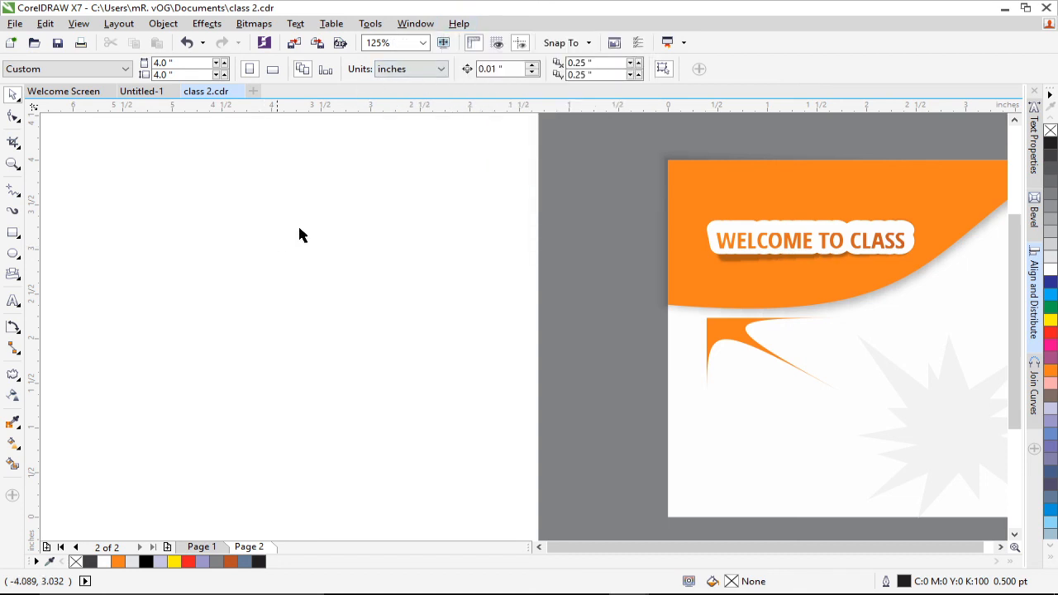
Add the artistic text "Thank you for your time..." in 24 pt Arial on the page, below the small orange curved shape.
scroll(524, 237, down, 1)
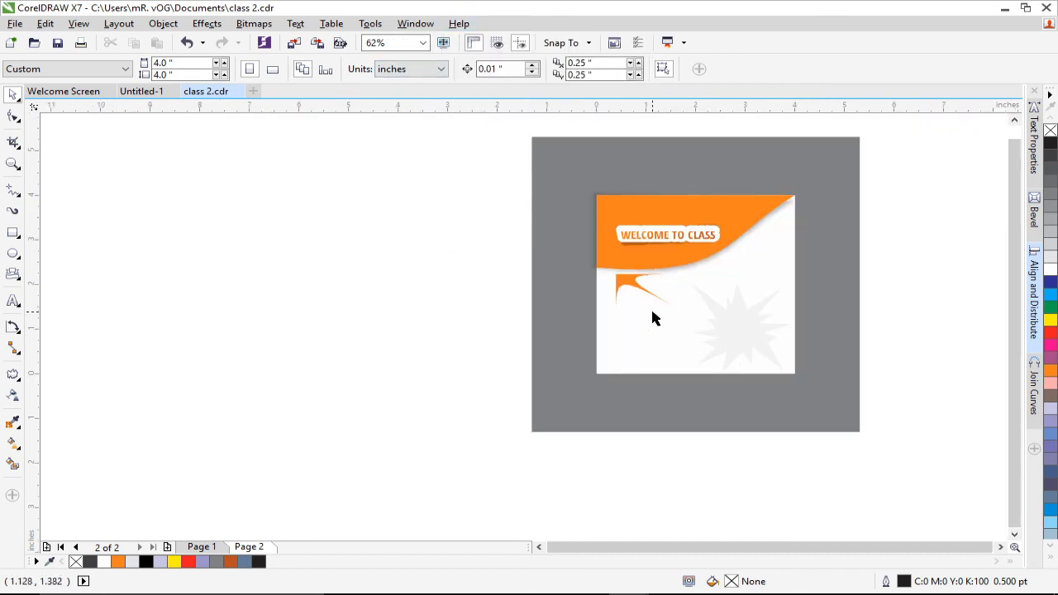
key(z)
drag(531, 134, 869, 411)
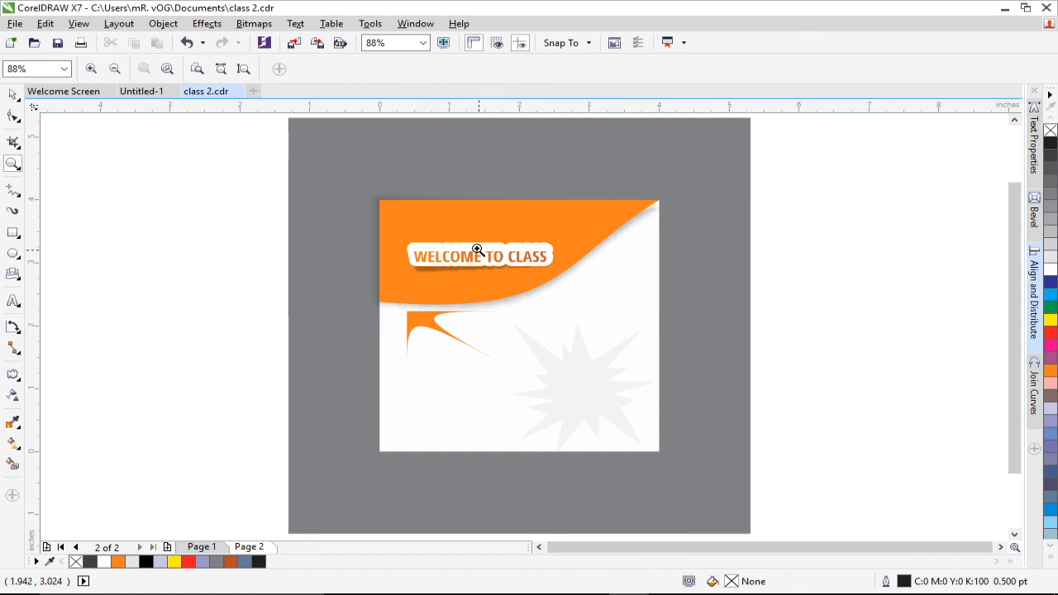
click(14, 96)
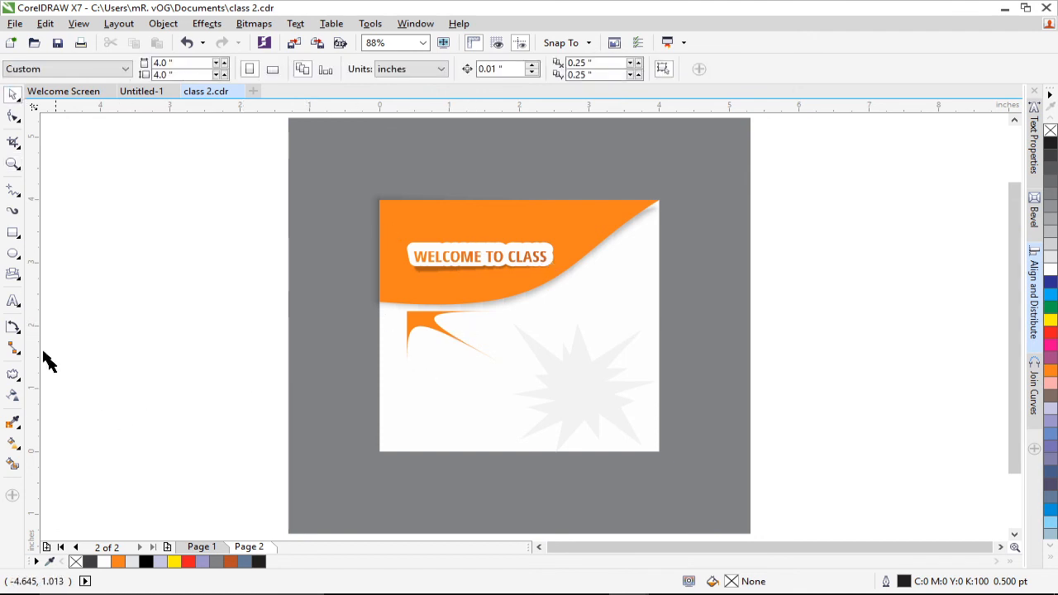
click(14, 301)
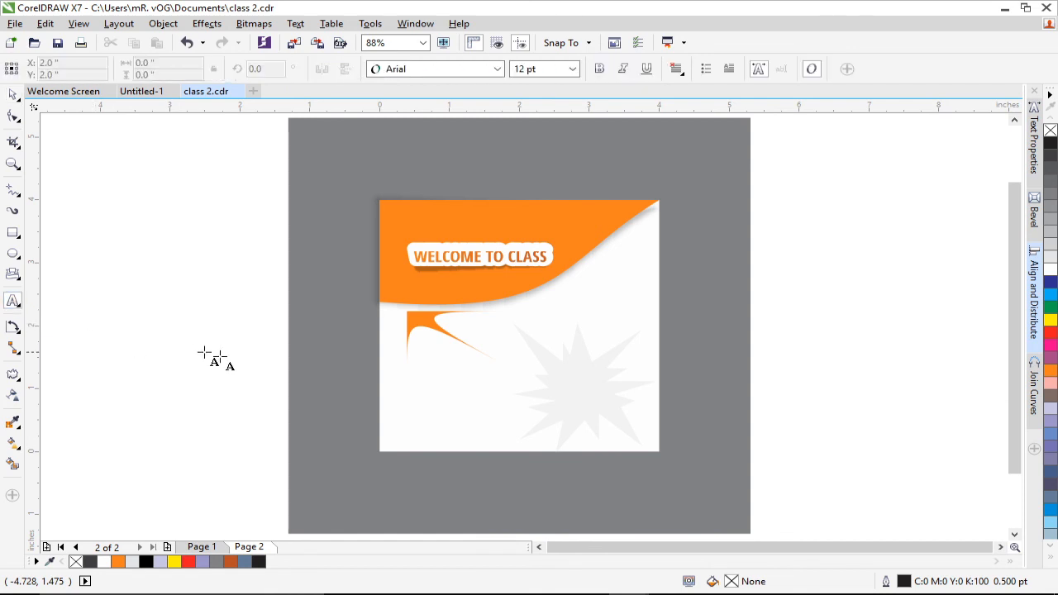
click(408, 401)
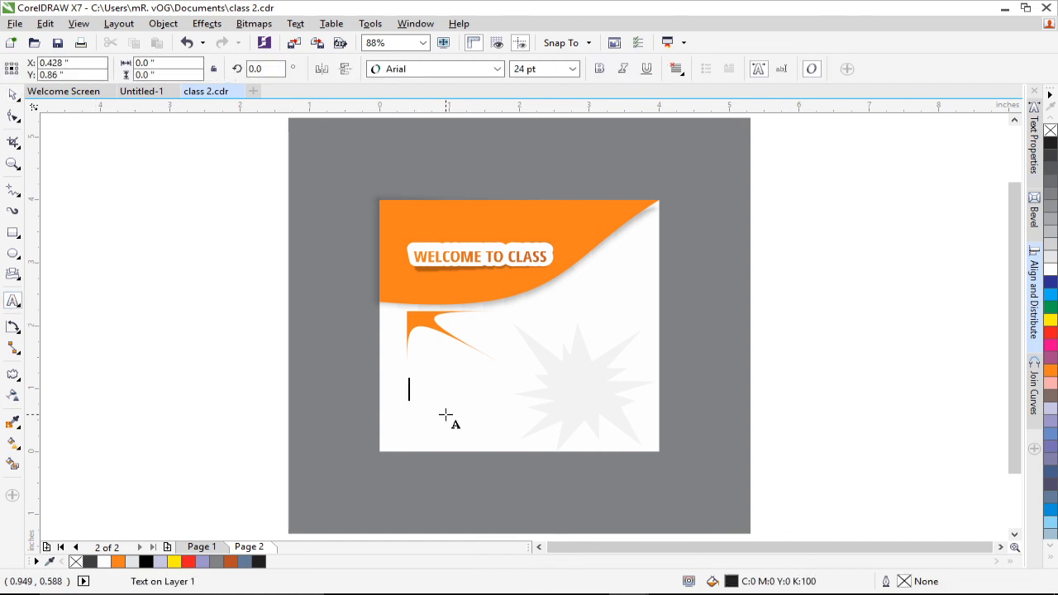
text(Thank you)
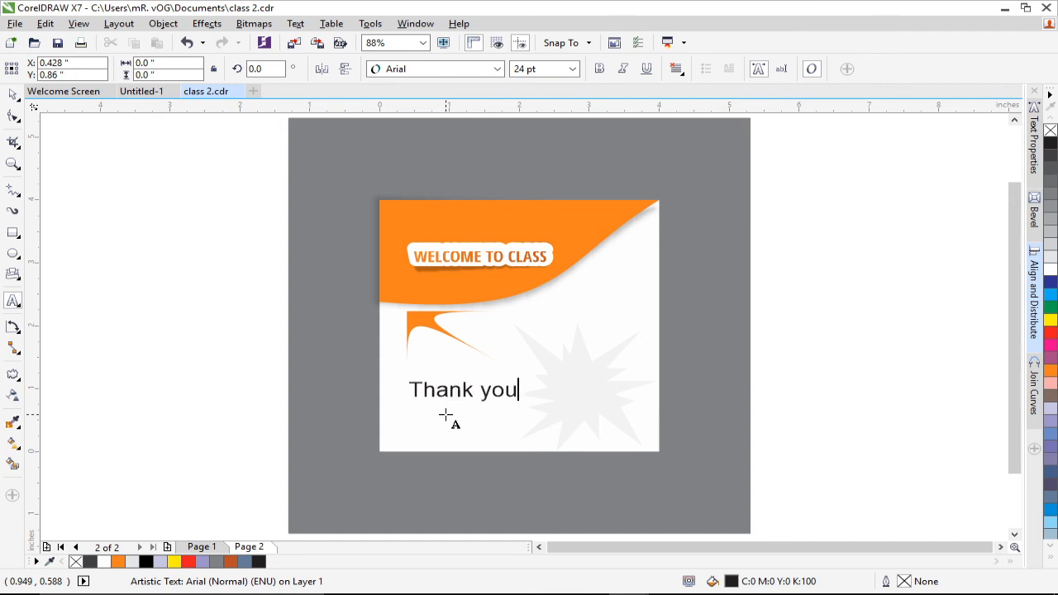
text( for your time...)
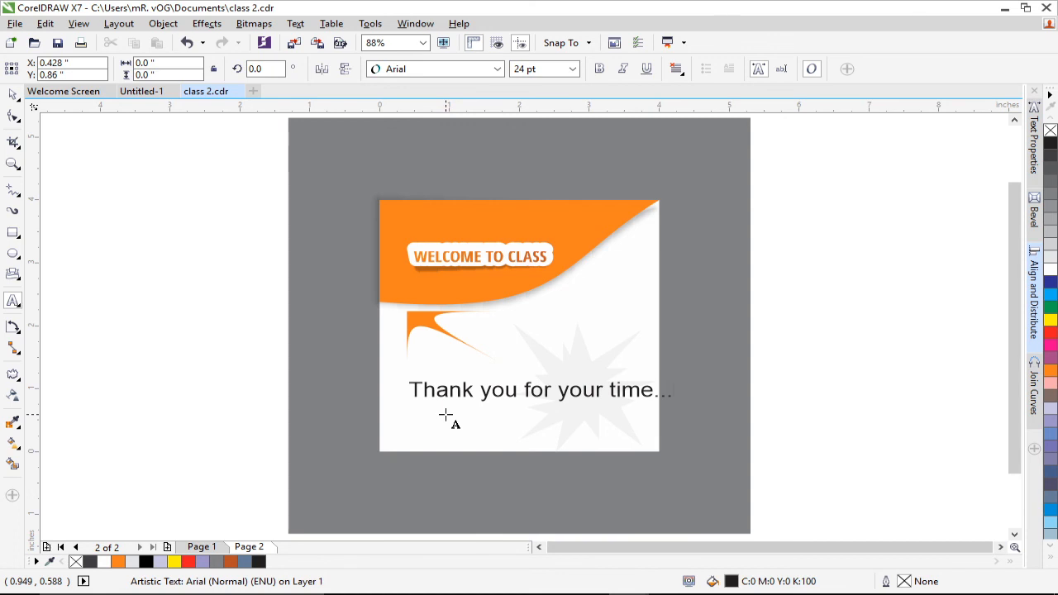
Set the "Thank you for your time..." text to 10 pt and move it down about 0.44 in, near the page's lower edge.
key(Escape)
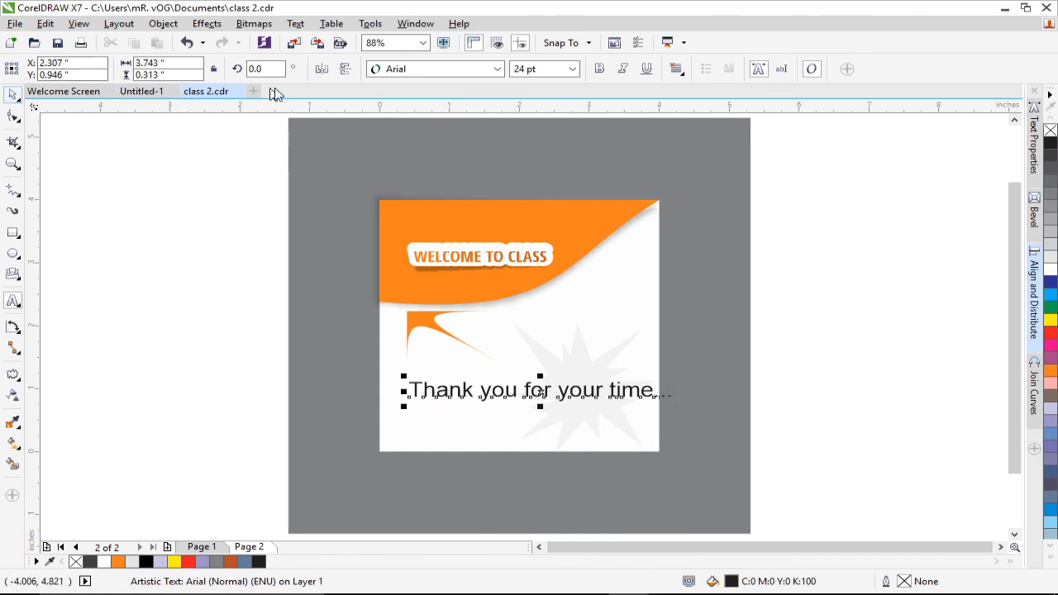
click(572, 69)
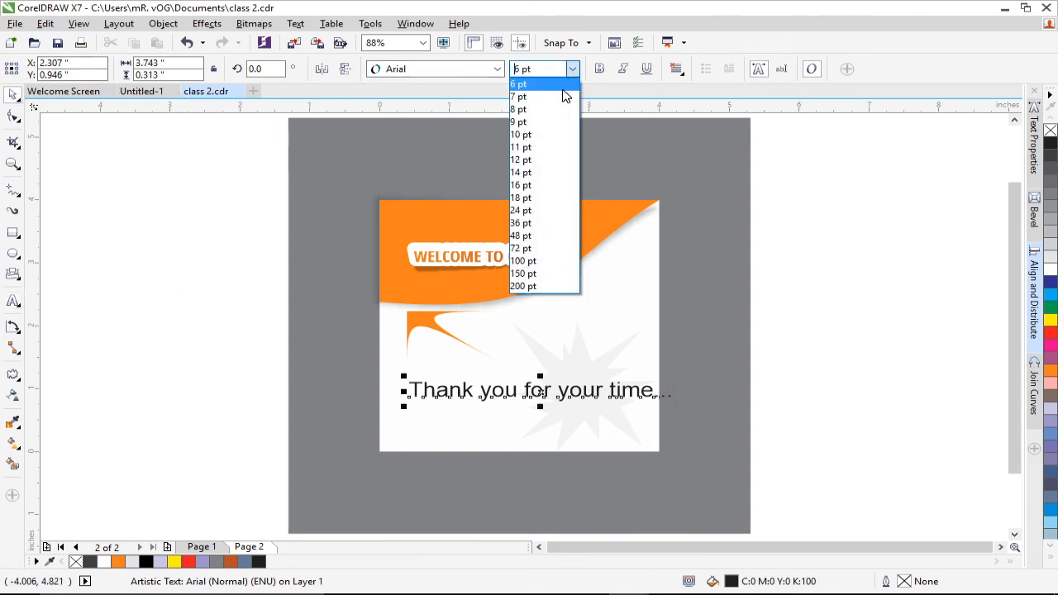
click(547, 135)
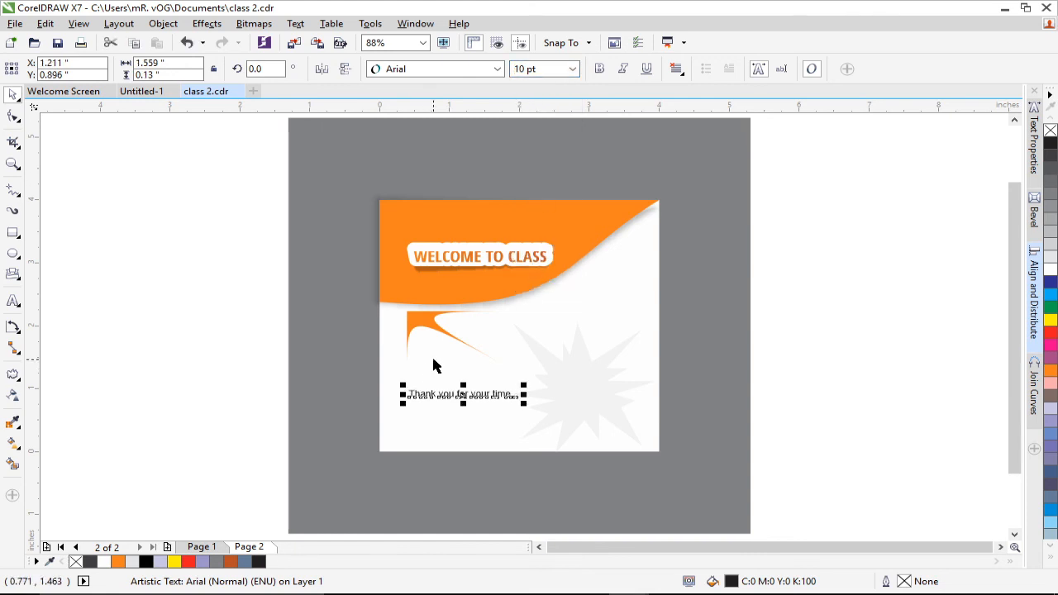
scroll(515, 377, up, 2)
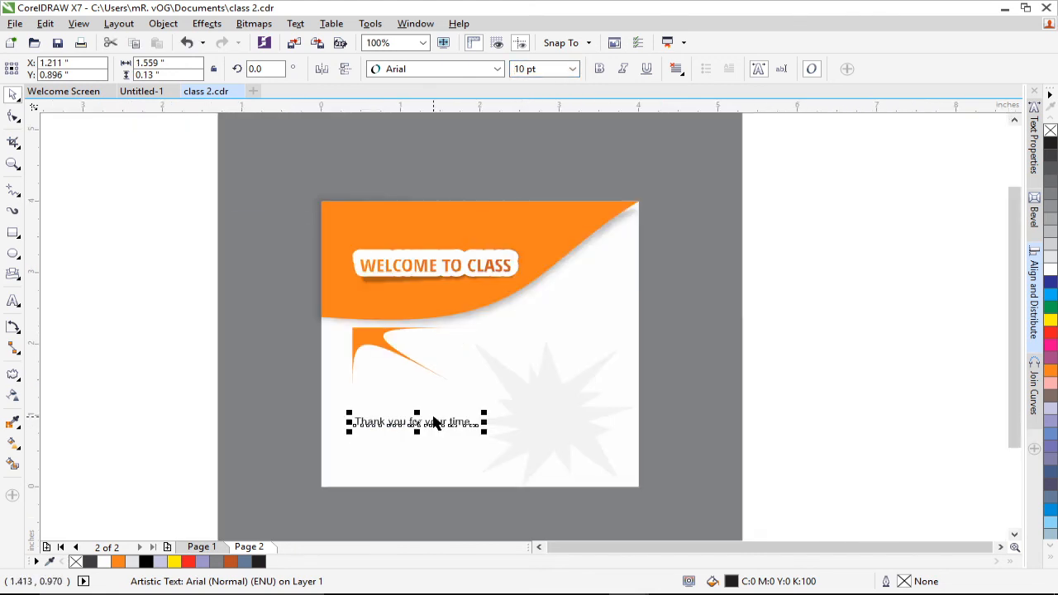
scroll(422, 424, down, 2)
drag(420, 424, 421, 457)
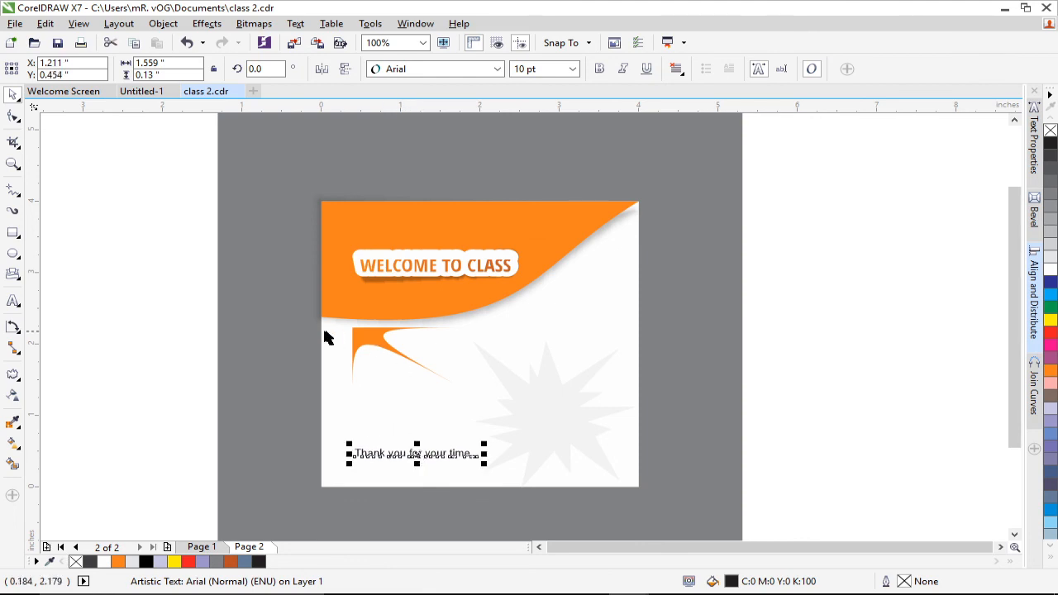
Align the left edges of the thank-you text and the small orange curved shape, then deselect them.
drag(209, 309, 557, 482)
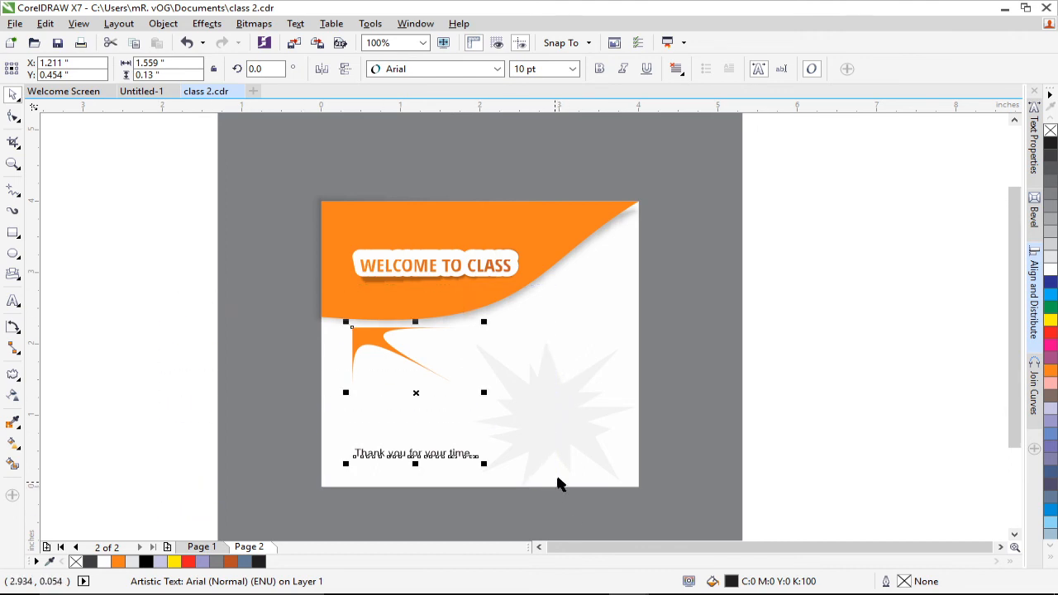
click(1033, 298)
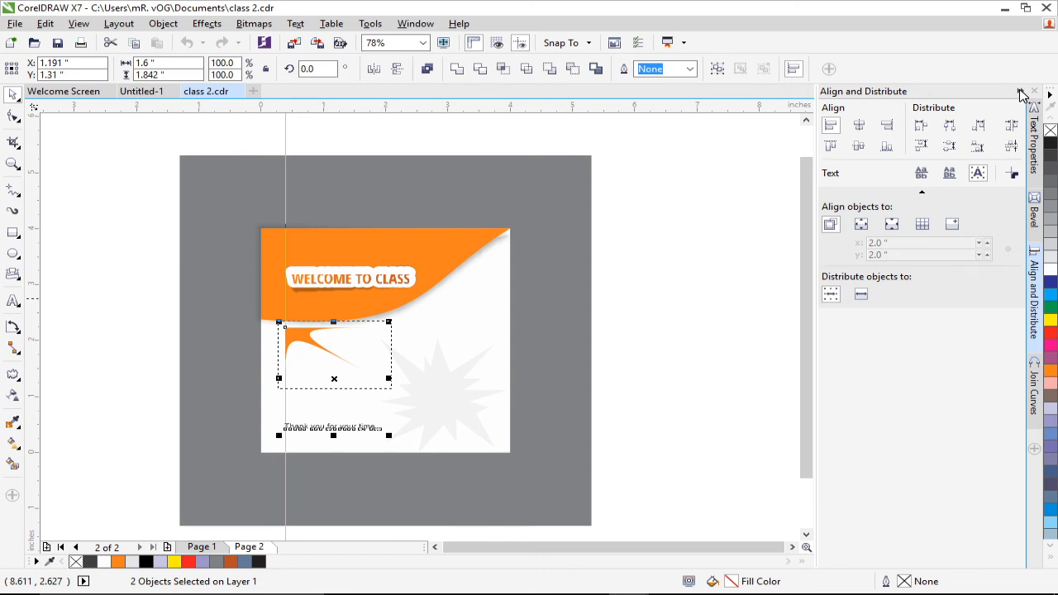
click(1020, 91)
click(837, 291)
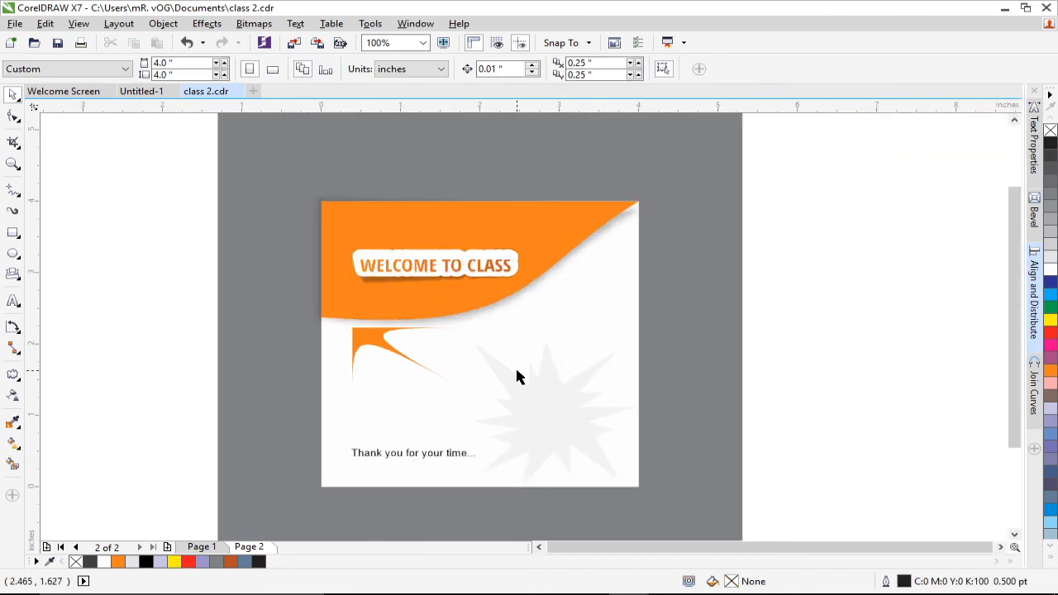
Zoom in on the whole page with the Zoom tool to review the finished design.
scroll(496, 333, down, 2)
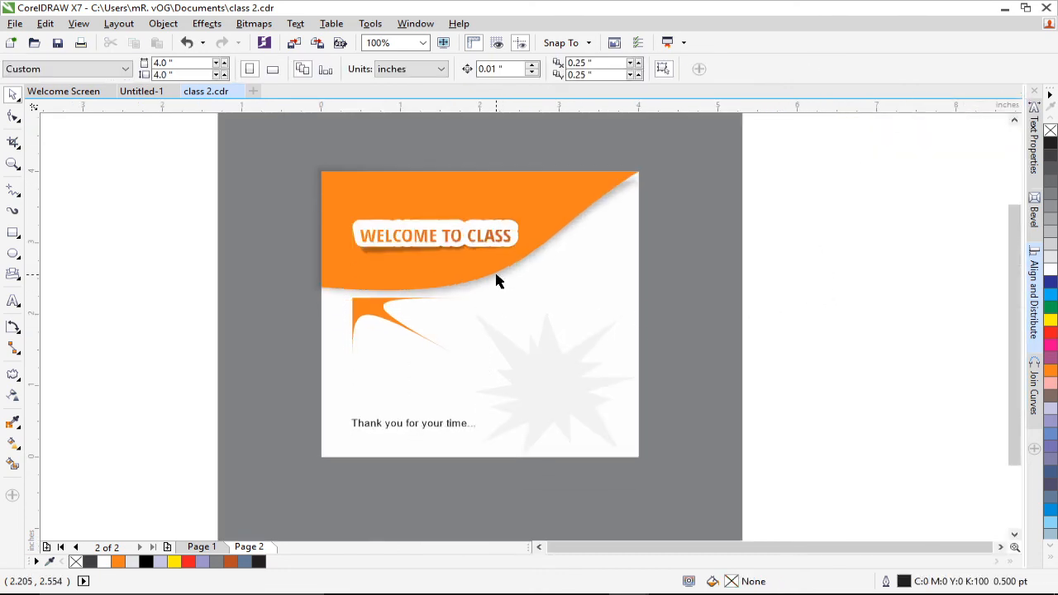
scroll(486, 283, left, 1)
scroll(486, 284, left, 1)
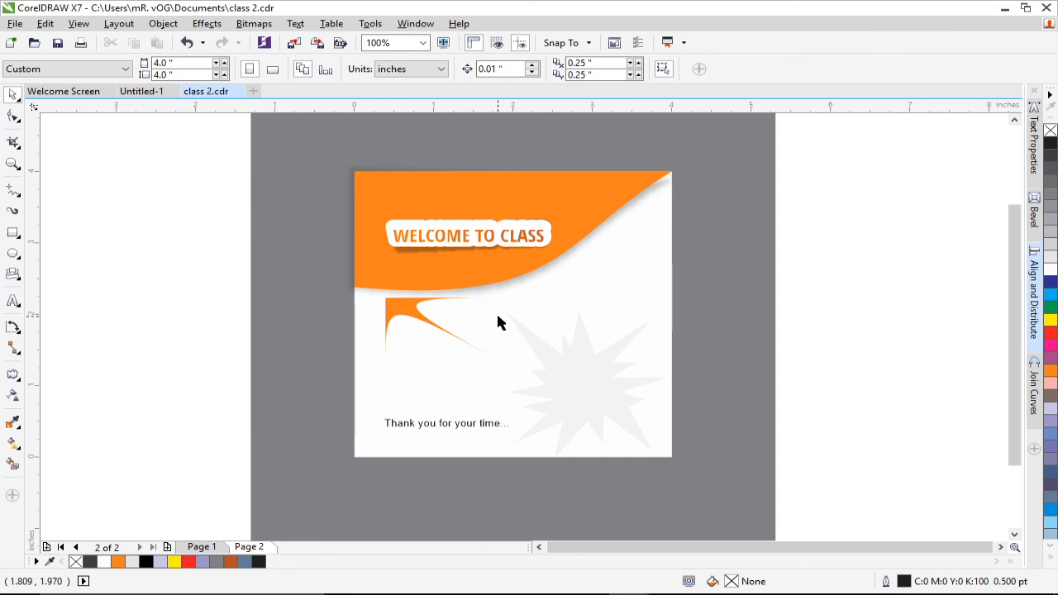
key(z)
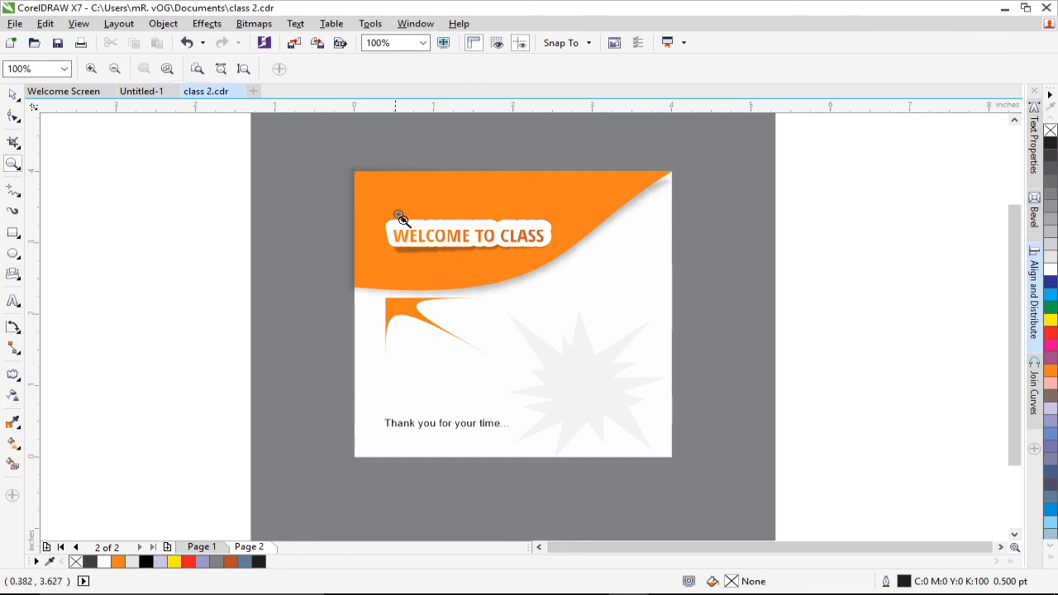
drag(343, 162, 690, 472)
key(space)
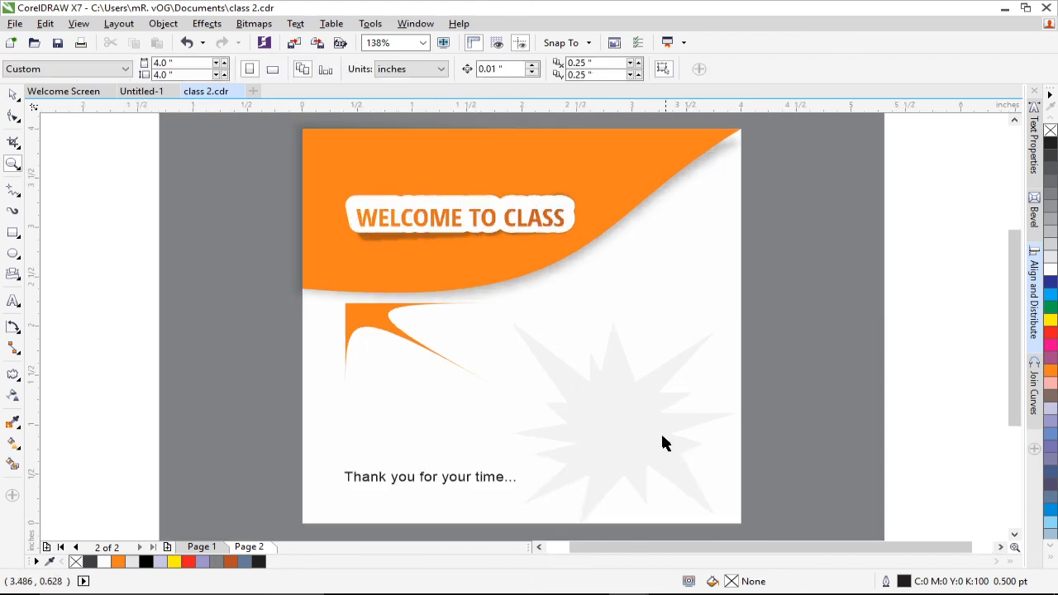